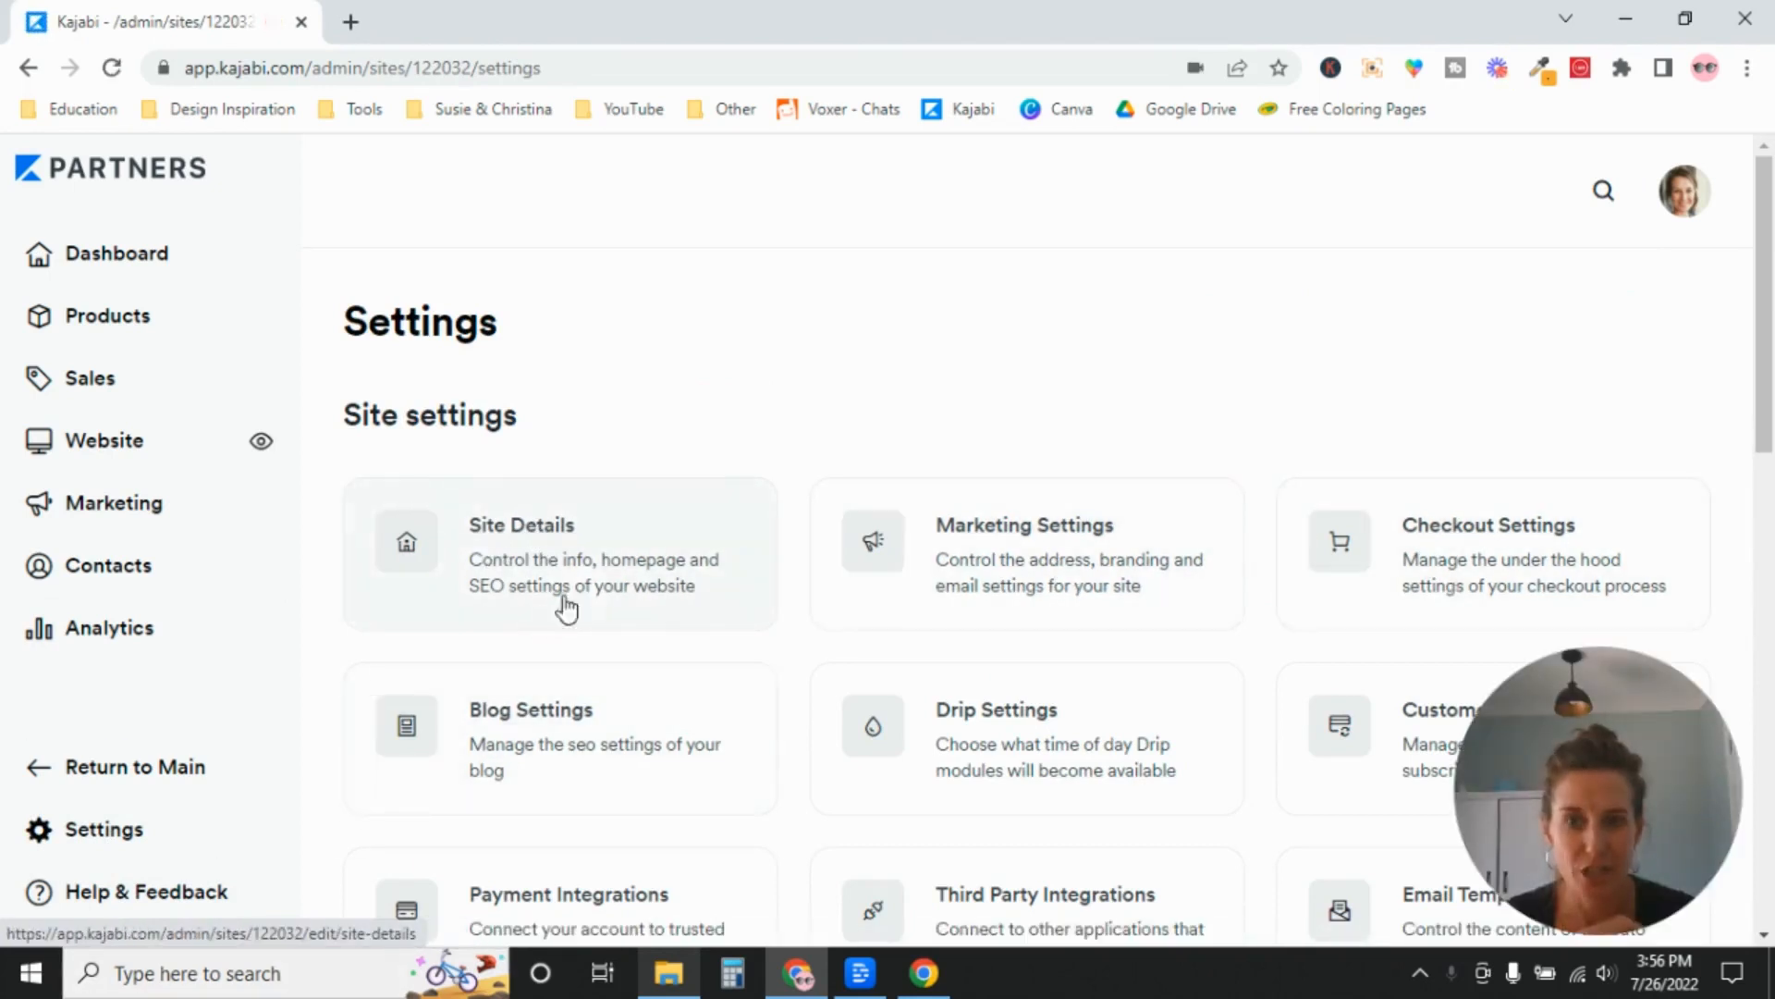
Open the Site Details settings and review the general fields from the title down to the default currency.
{"action": "left_click", "coordinate": [552, 544]}
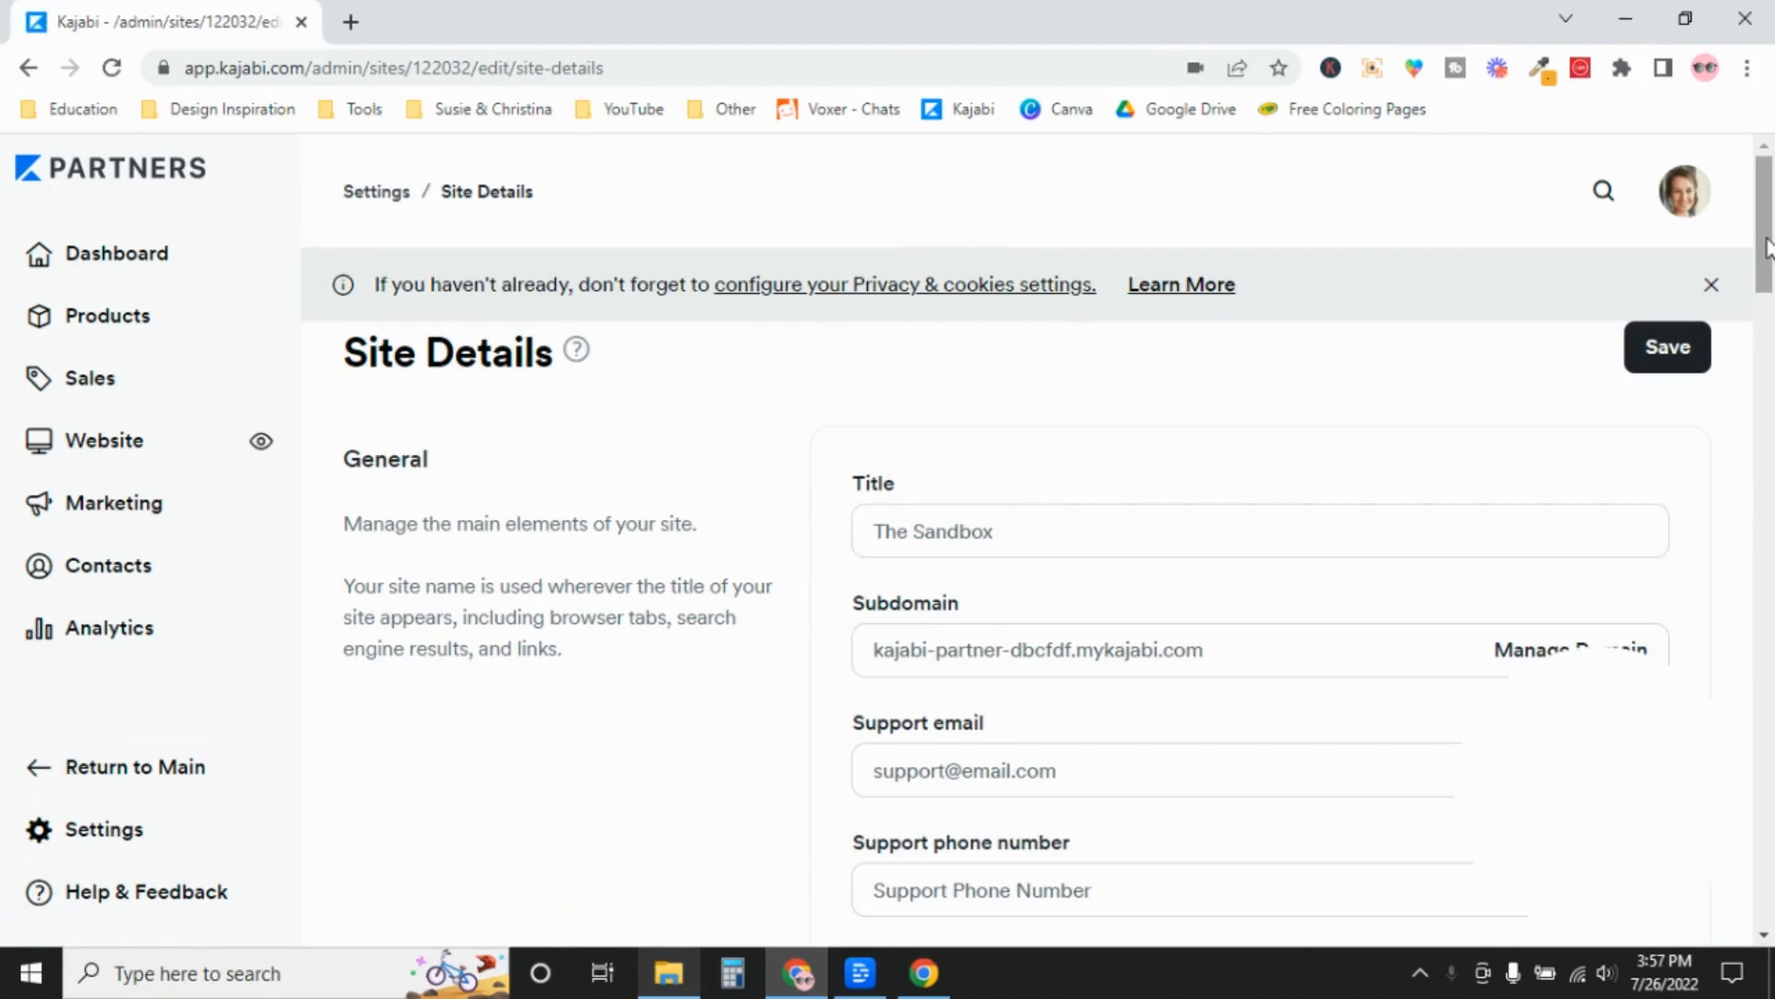
{"action": "scroll", "coordinate": [1773, 222], "scroll_direction": "down", "scroll_amount": 6}
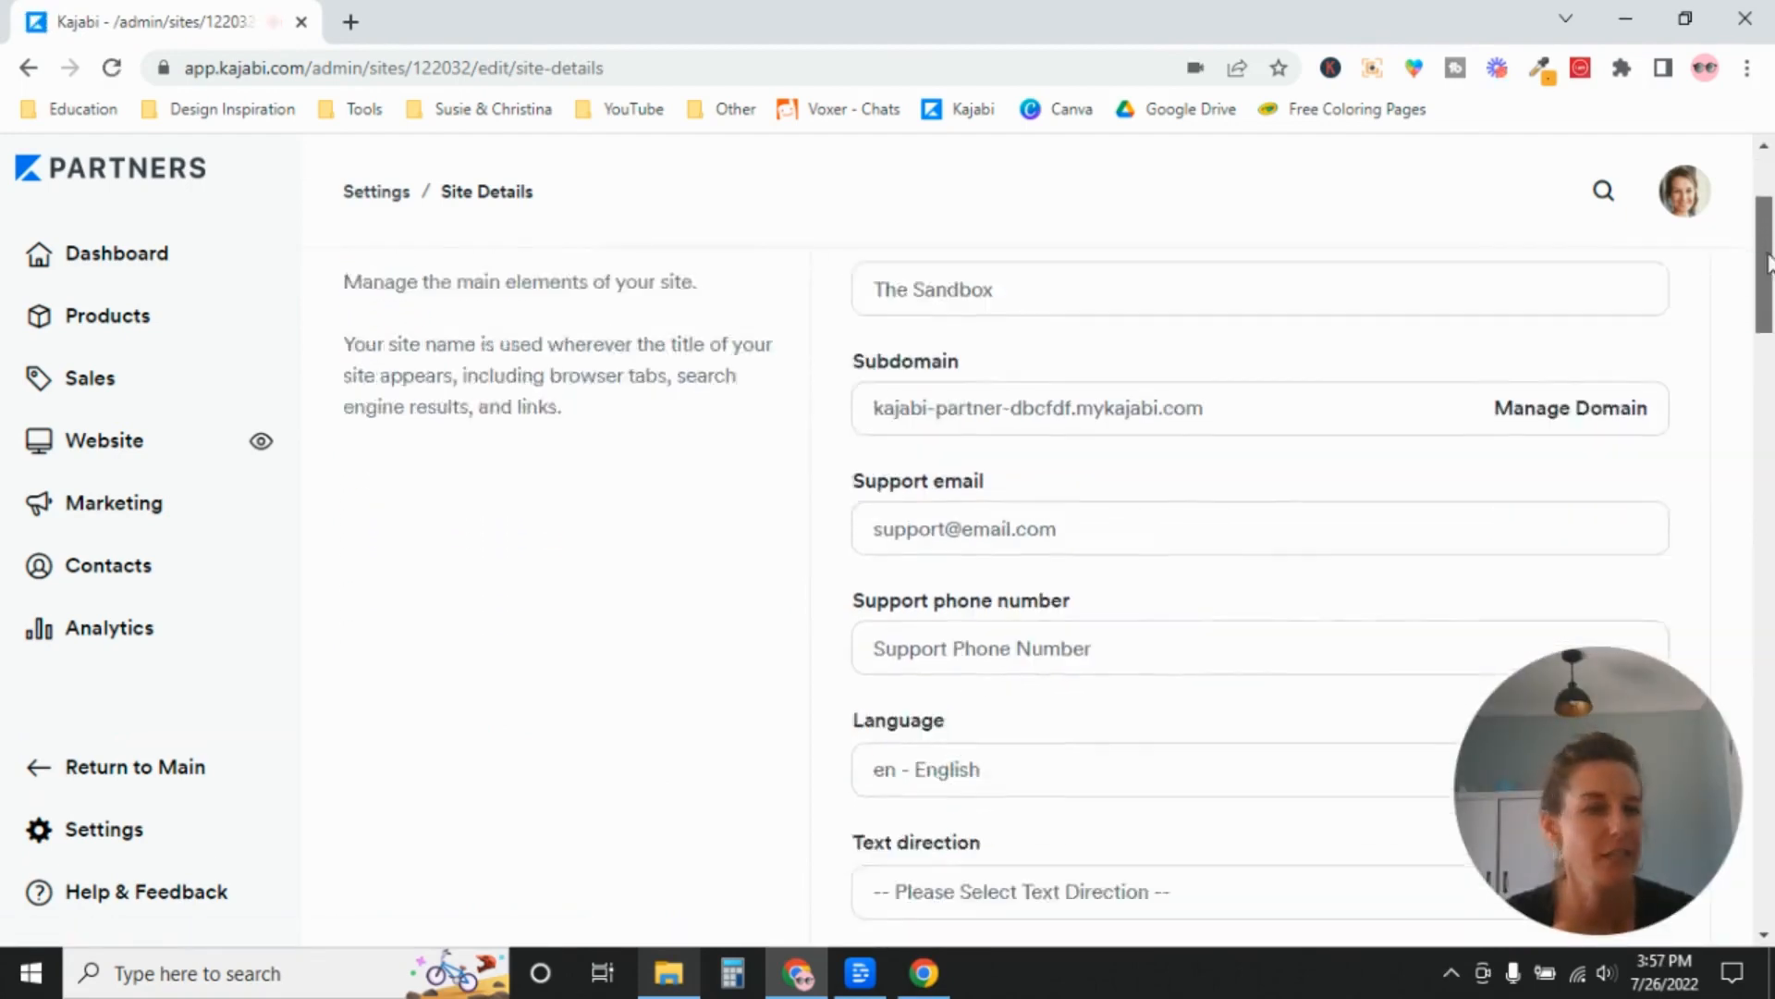
{"action": "scroll", "coordinate": [1773, 214], "scroll_direction": "up", "scroll_amount": 6}
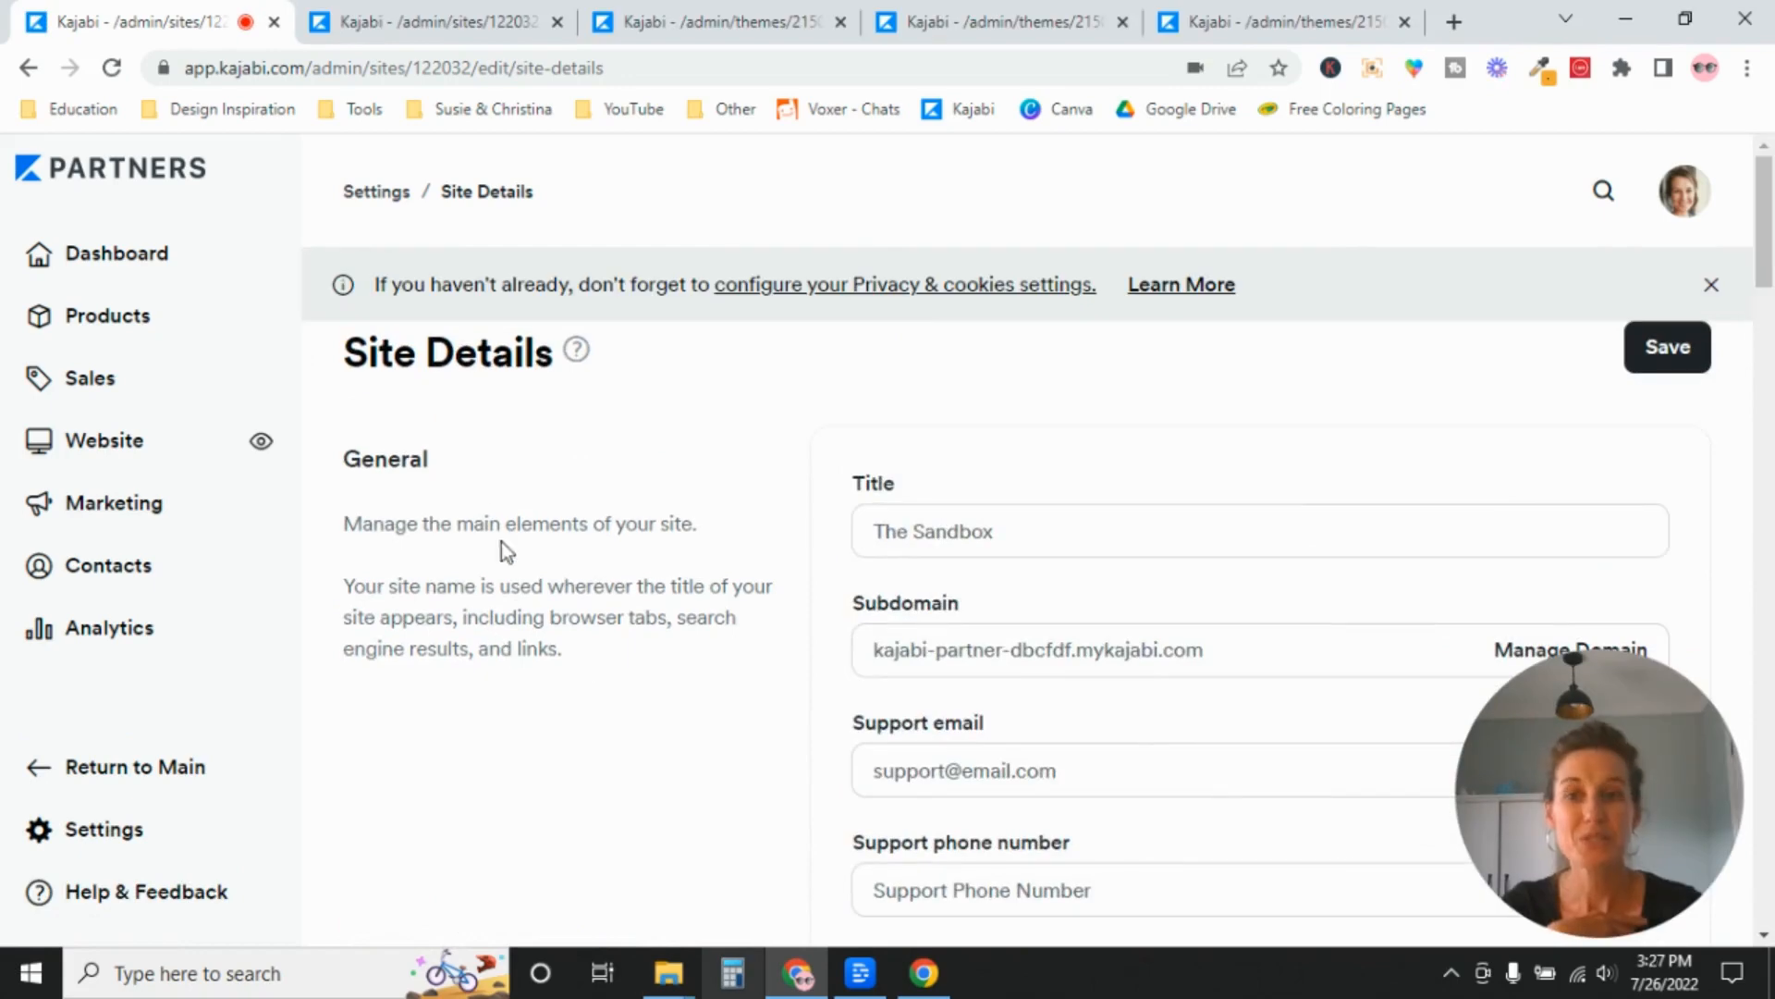
{"action": "scroll", "coordinate": [1773, 250], "scroll_direction": "down", "scroll_amount": 1}
{"action": "scroll", "coordinate": [1773, 250], "scroll_direction": "down", "scroll_amount": 1}
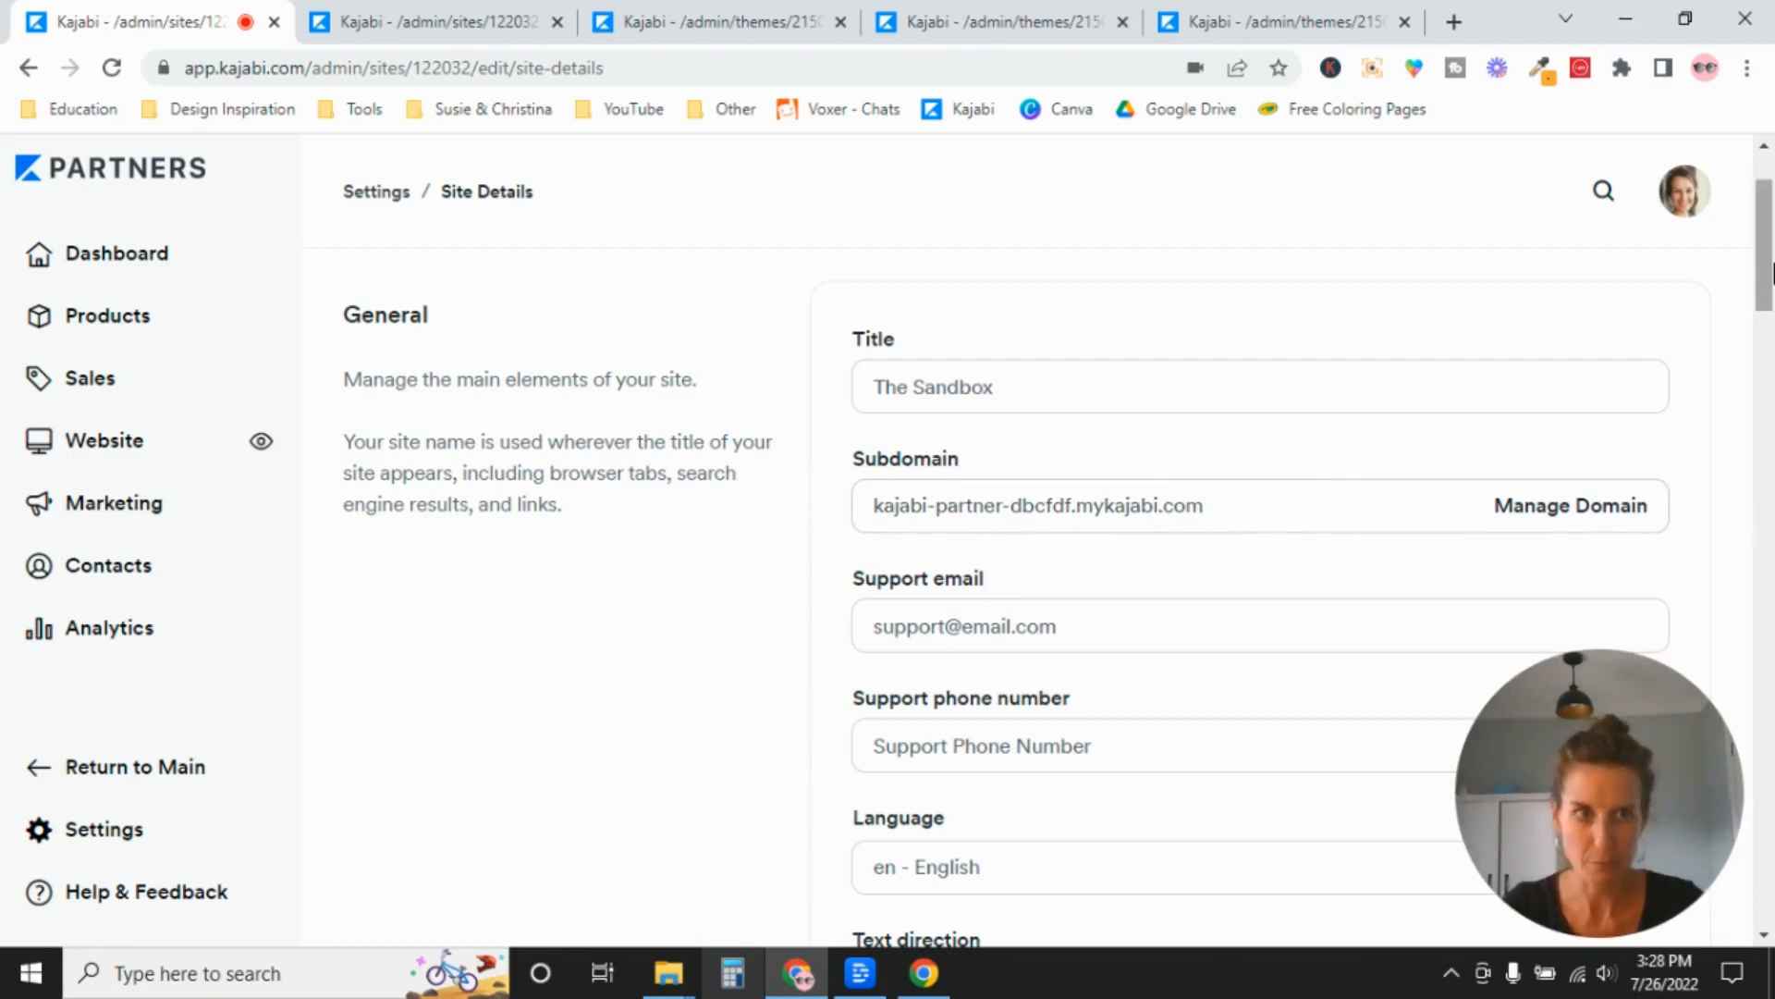
{"action": "left_click_drag", "start_coordinate": [1772, 263], "coordinate": [1773, 285]}
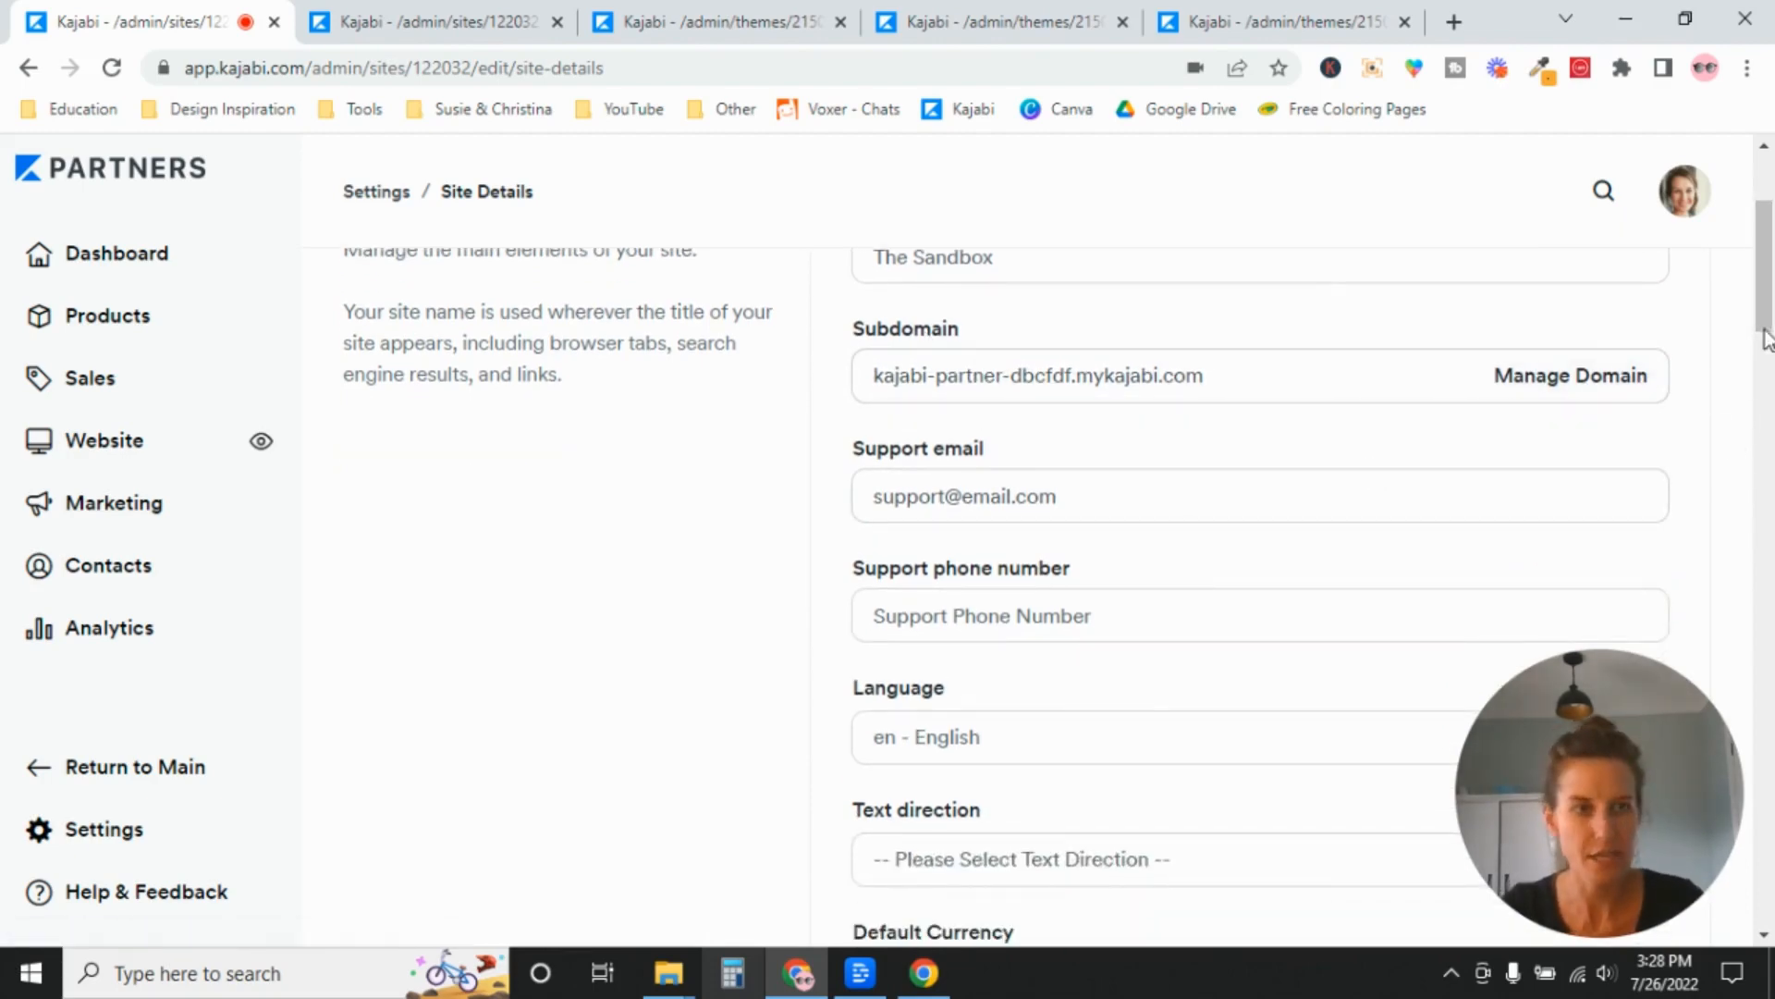
{"action": "left_click_drag", "start_coordinate": [1772, 253], "coordinate": [1772, 317]}
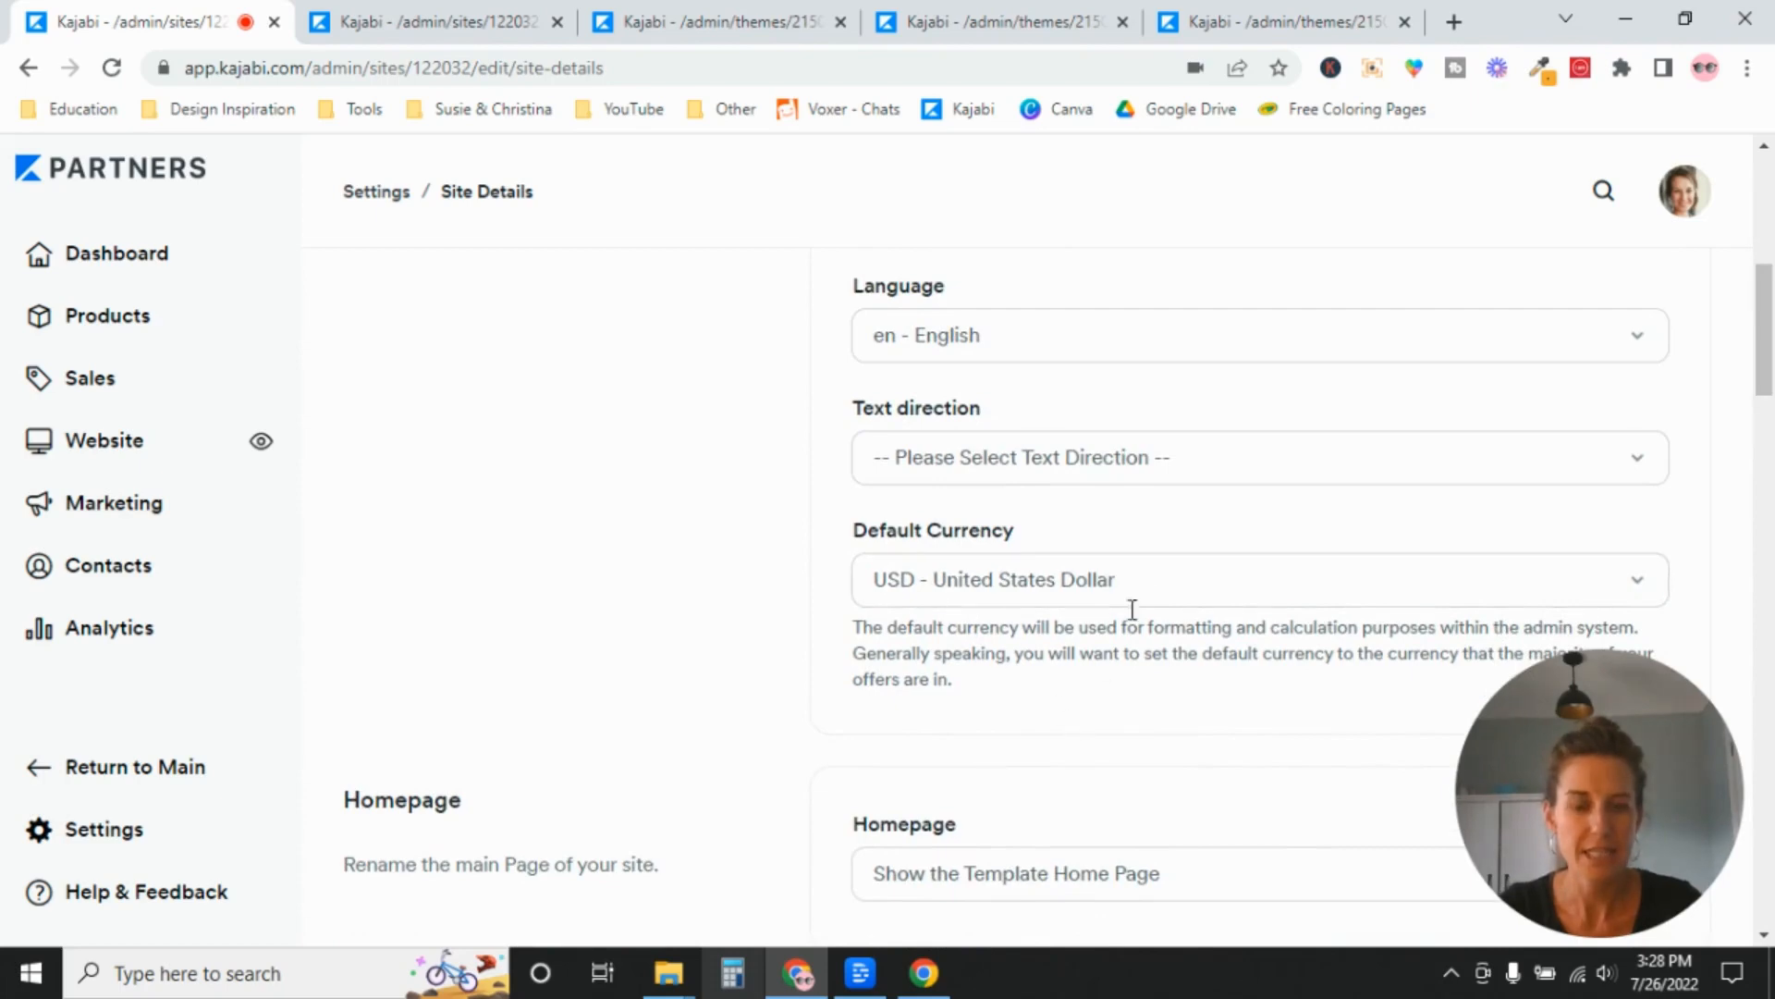
Examine the choices offered by the Homepage setting and close the list without selecting one.
{"action": "left_click_drag", "start_coordinate": [1772, 318], "coordinate": [1773, 393]}
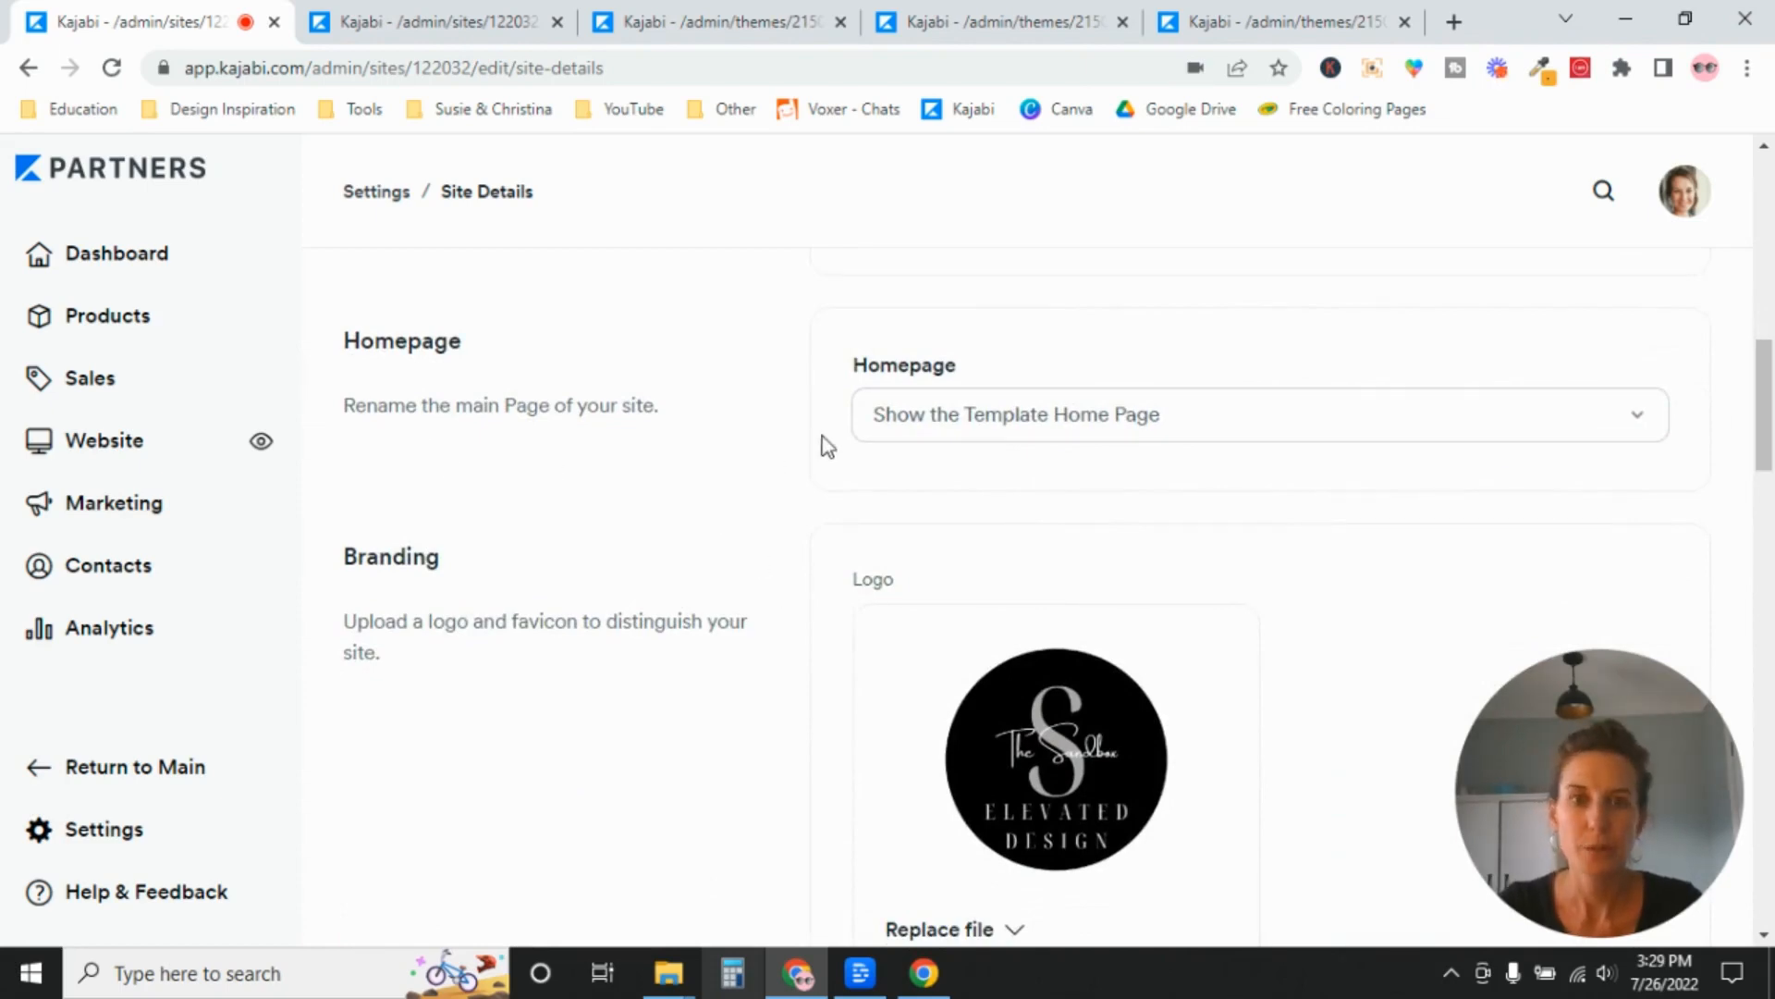
{"action": "left_click", "coordinate": [1459, 440]}
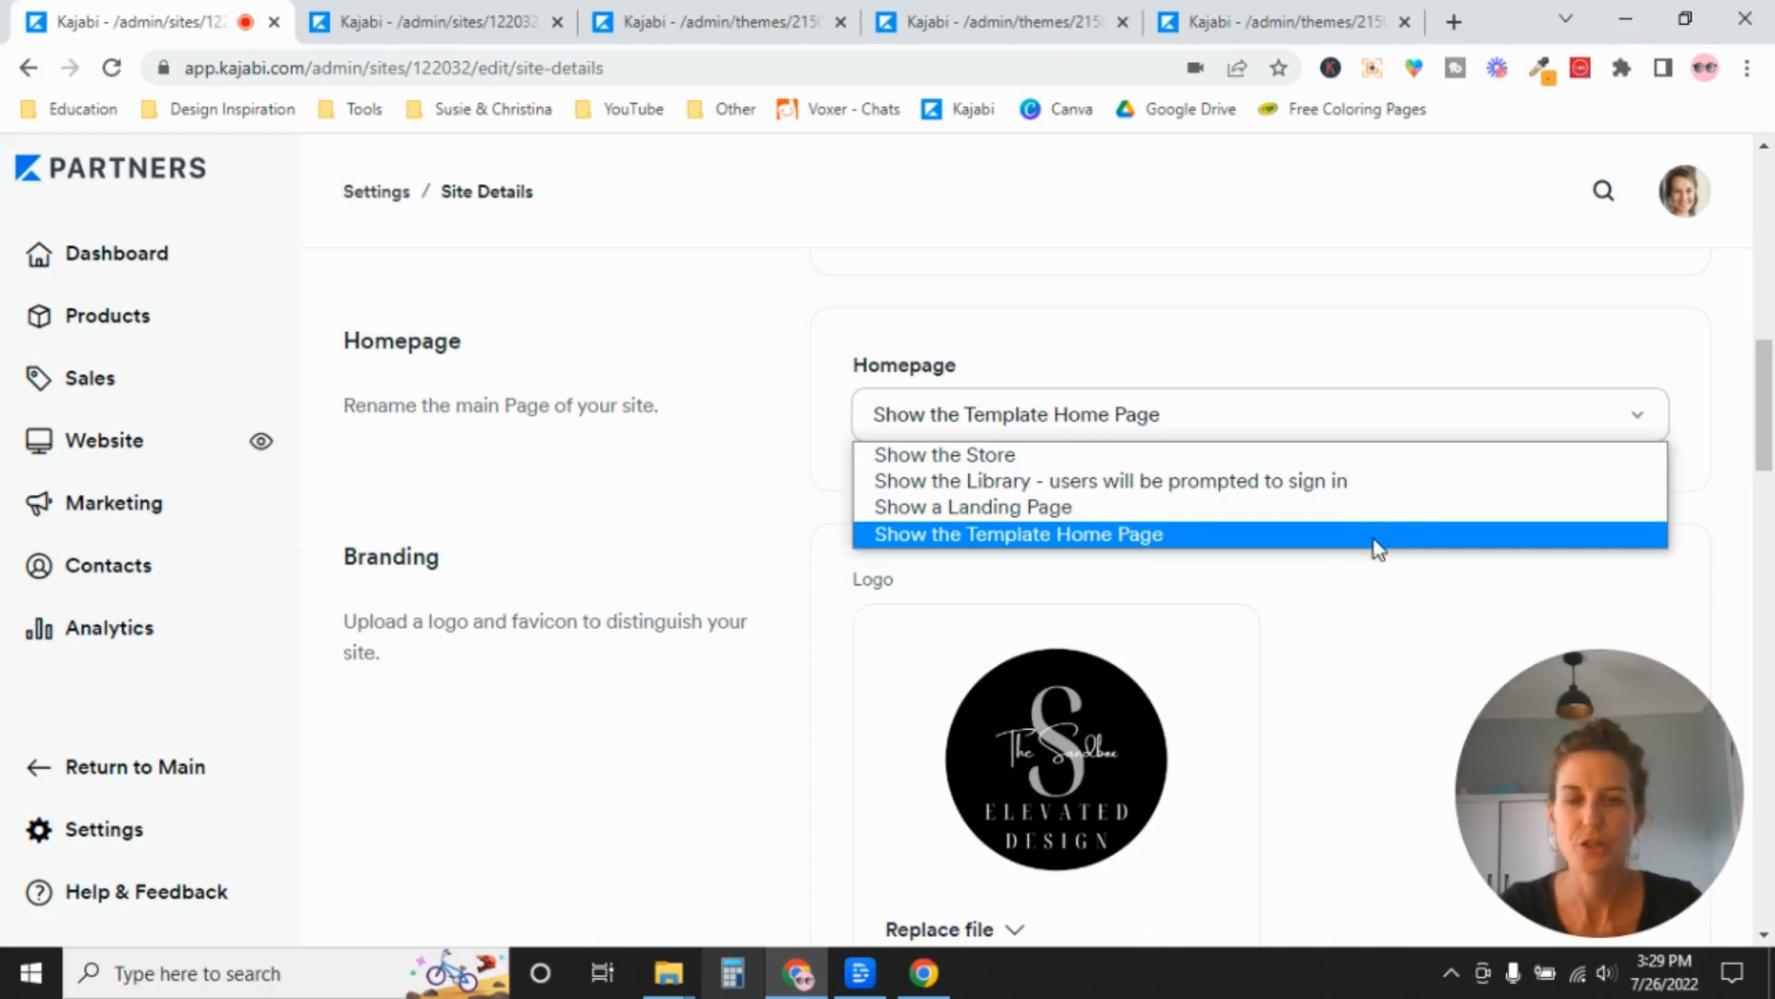
{"action": "left_click", "coordinate": [741, 473]}
Switch to the already open Pages overview and look through the website pages, including the system pages.
{"action": "left_click", "coordinate": [398, 29]}
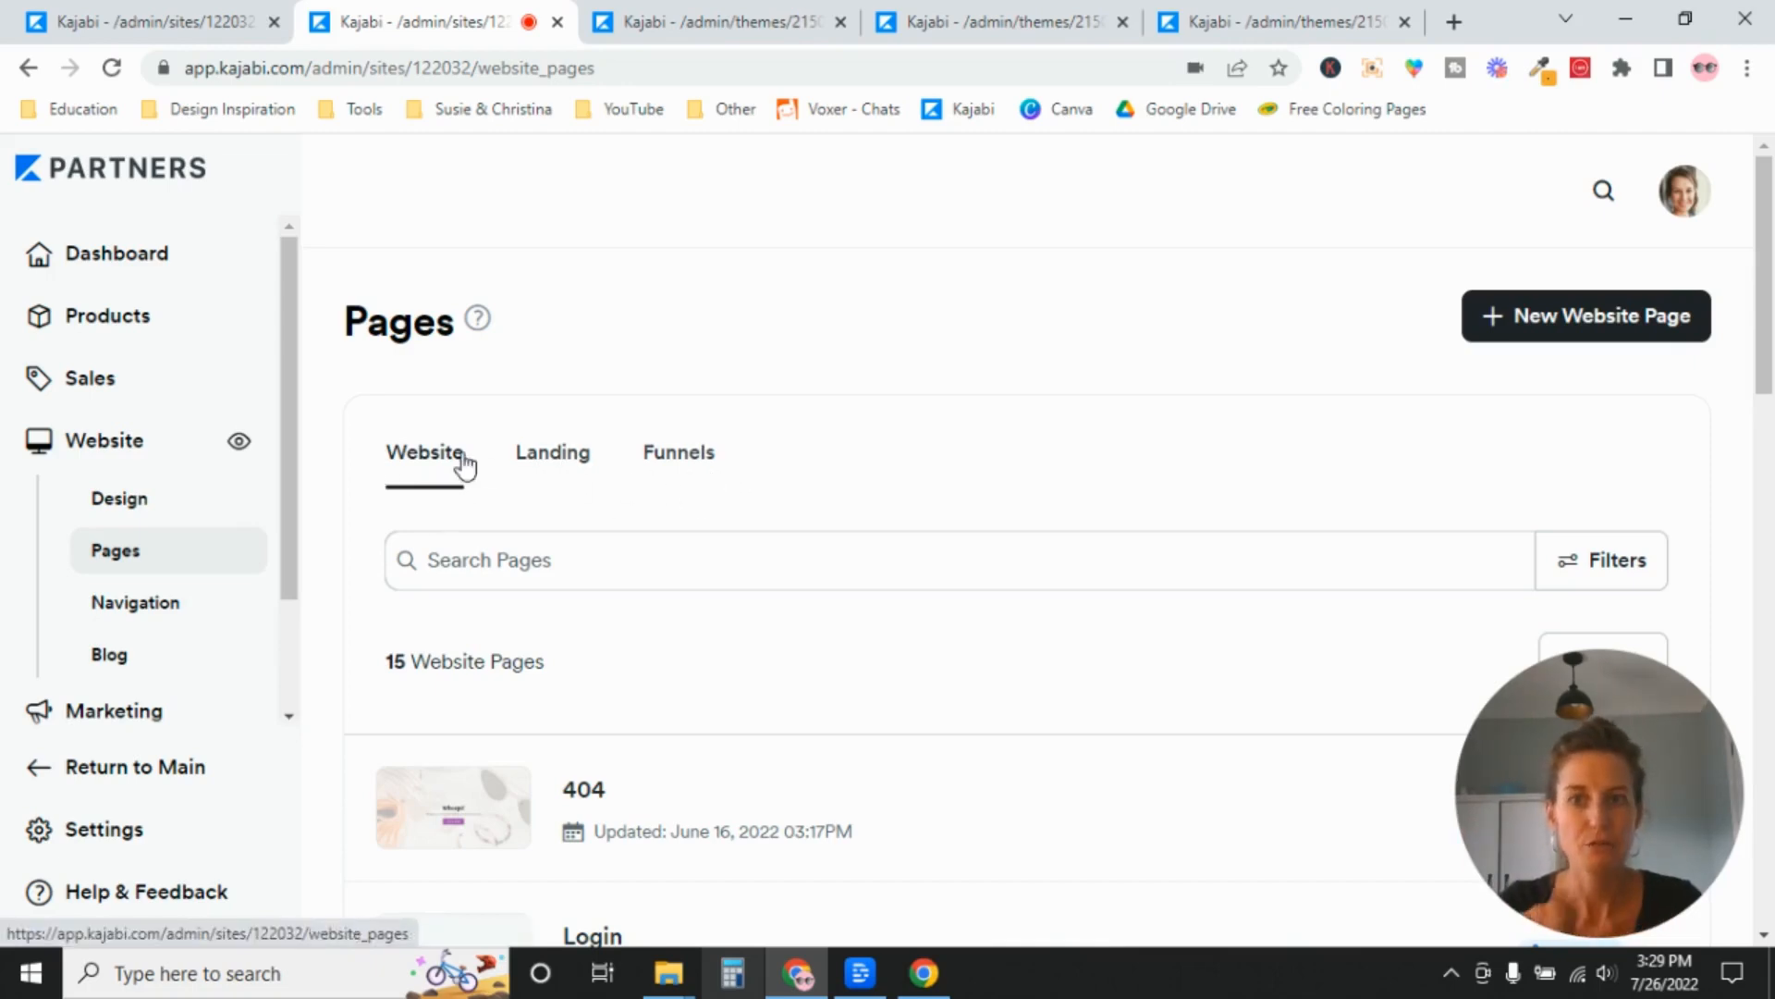
{"action": "left_click_drag", "start_coordinate": [1773, 289], "coordinate": [1772, 354]}
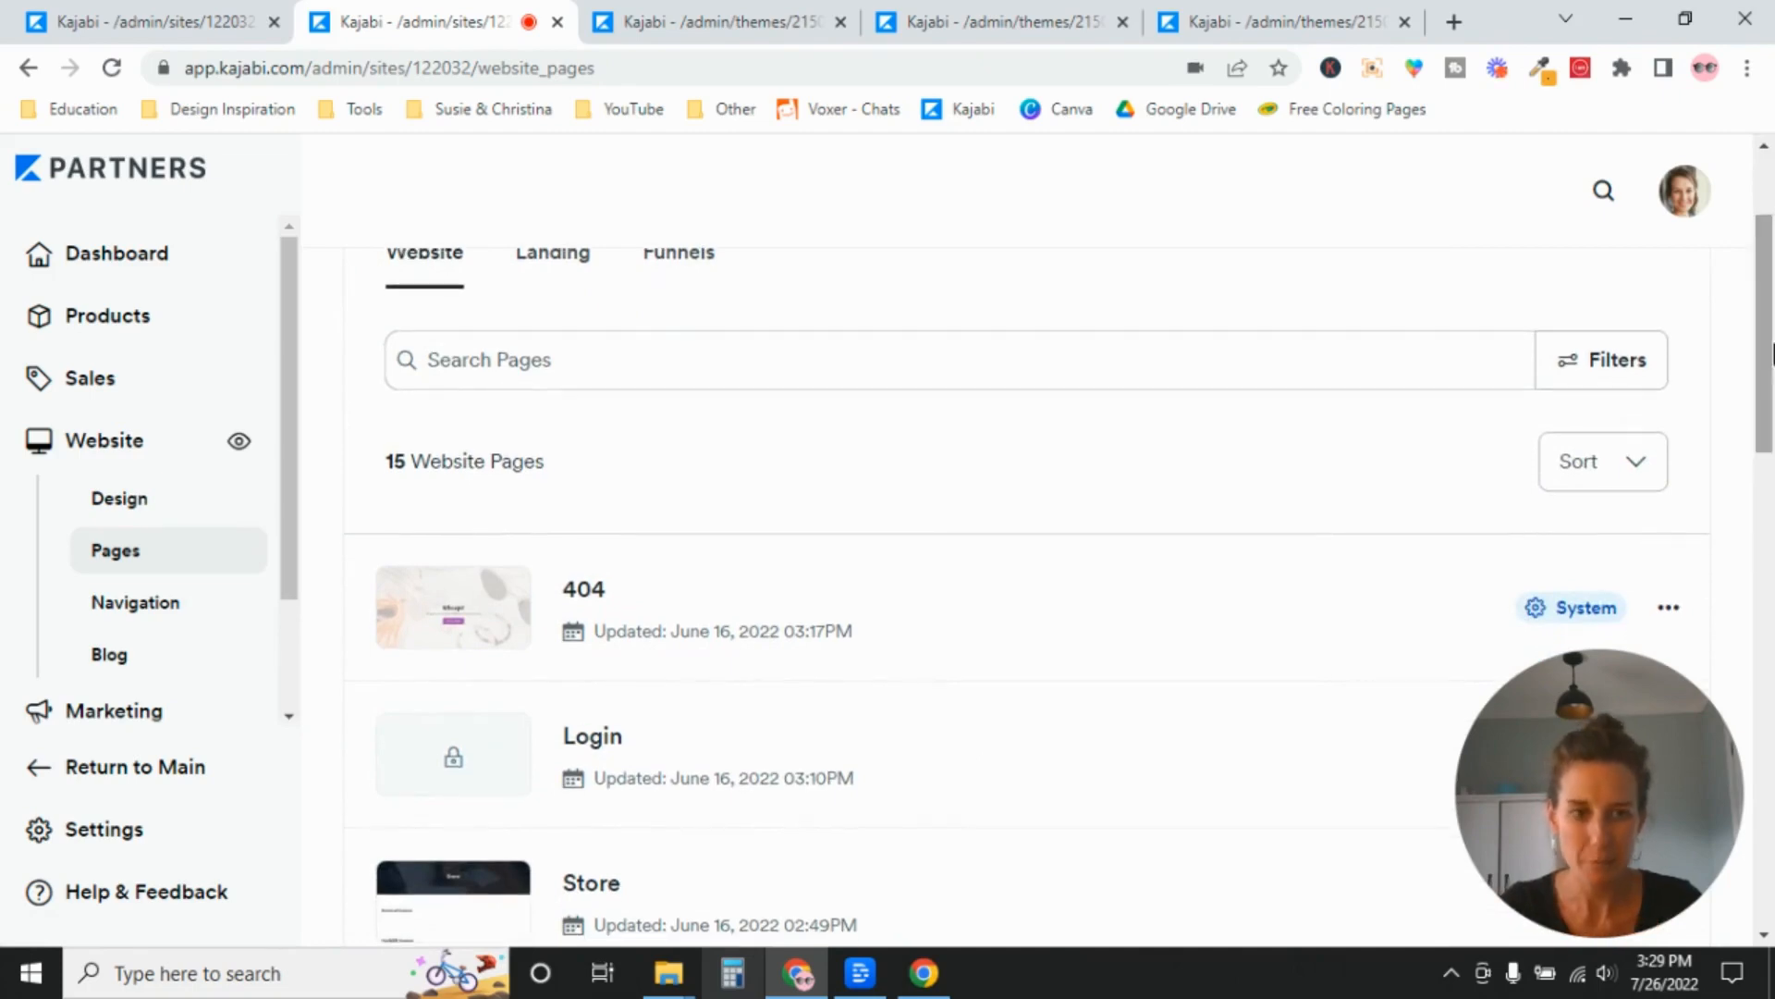
{"action": "left_click_drag", "start_coordinate": [1665, 696], "coordinate": [1638, 218]}
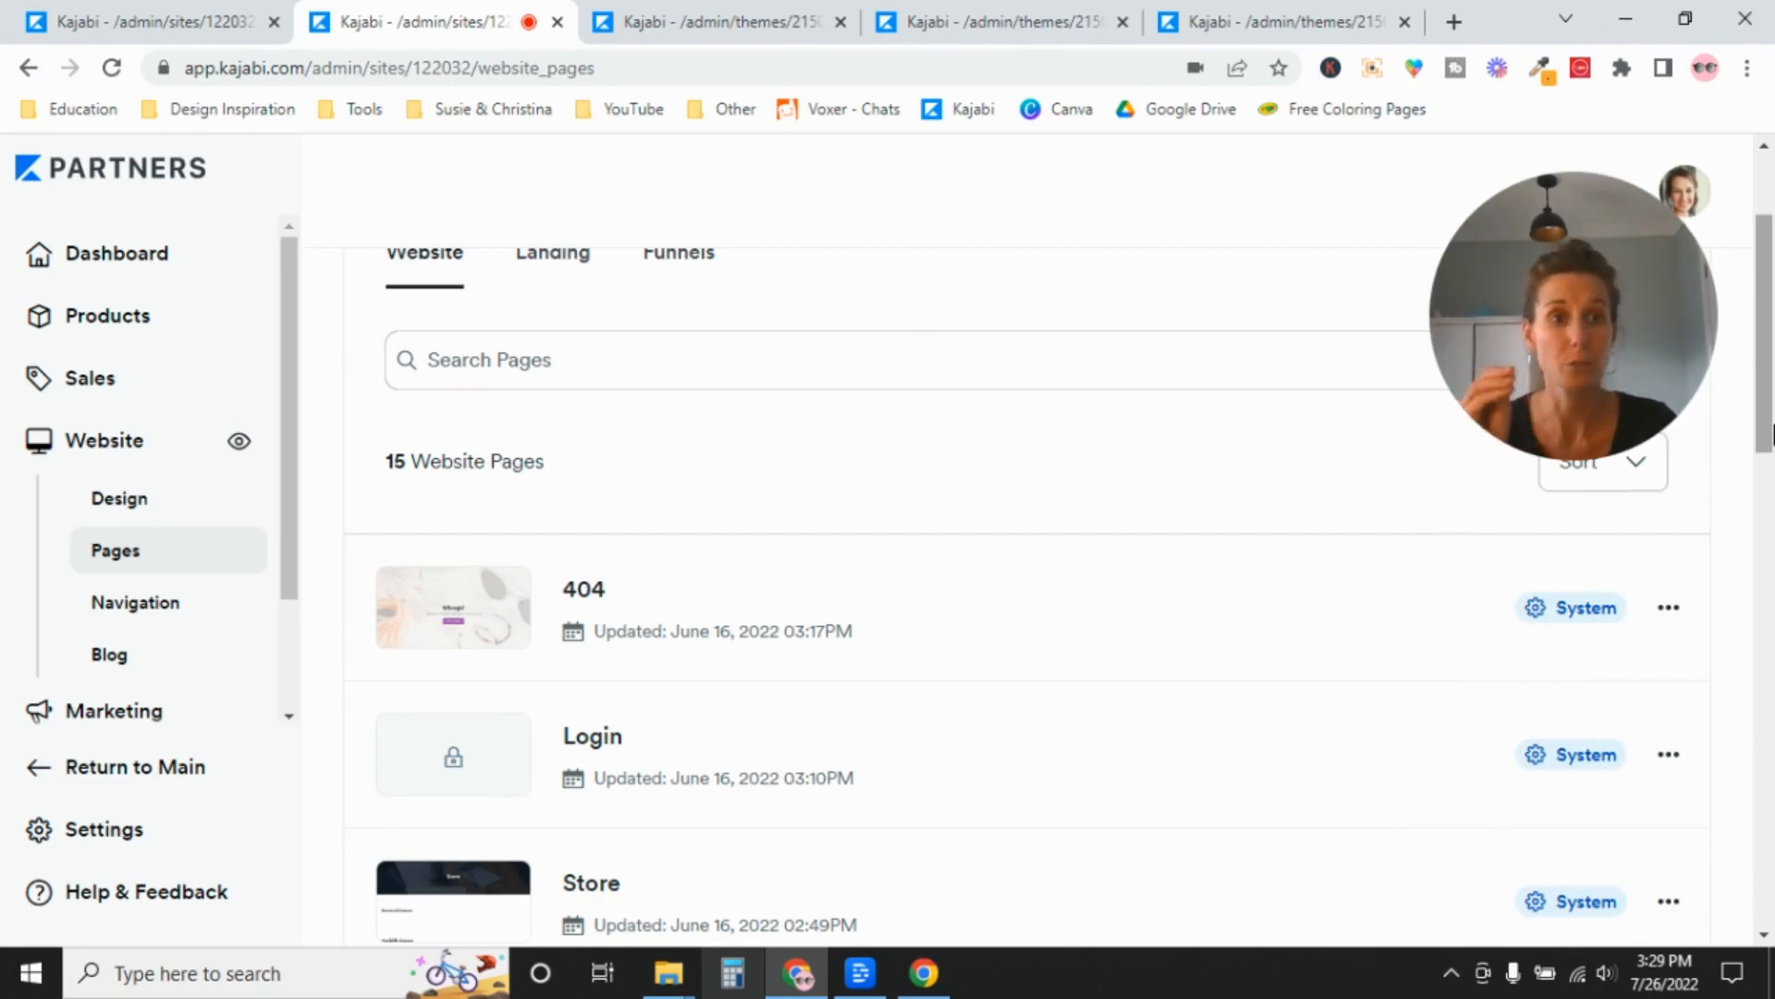
{"action": "scroll", "coordinate": [1772, 435], "scroll_direction": "down", "scroll_amount": 2}
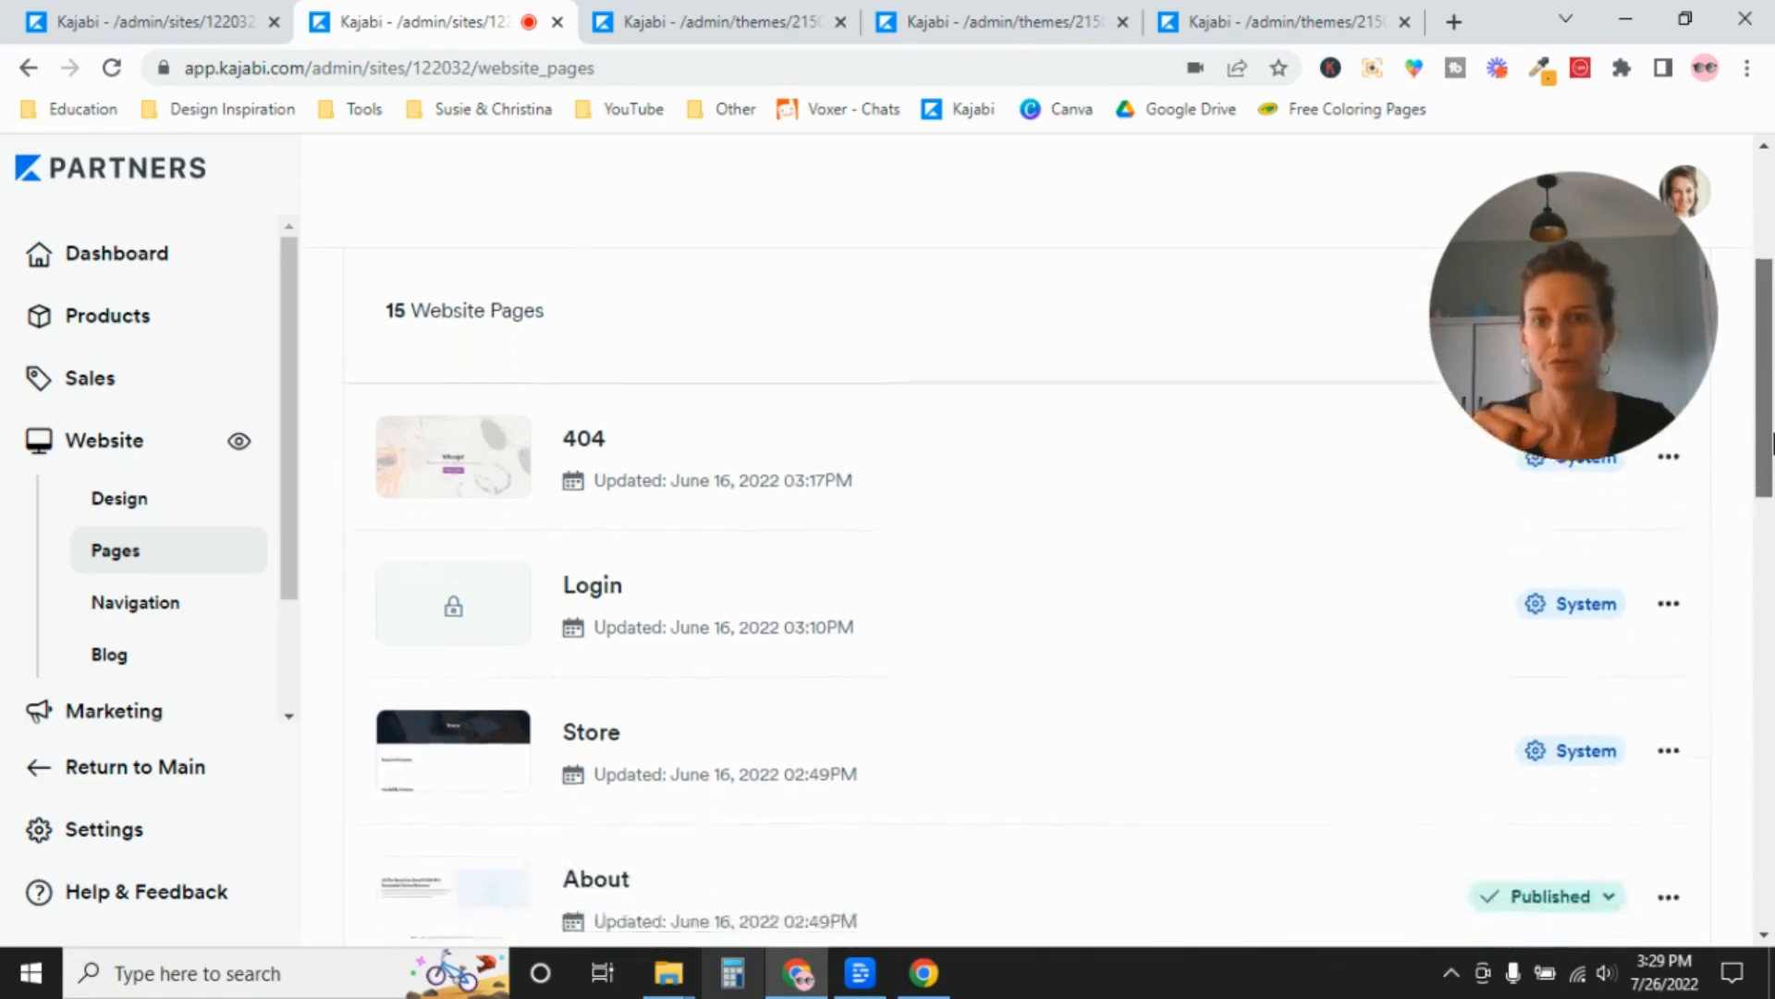
{"action": "mouse_move", "coordinate": [1772, 434]}
{"action": "left_mouse_down"}
{"action": "mouse_move", "coordinate": [1773, 492]}
{"action": "mouse_move", "coordinate": [1773, 448]}
{"action": "left_mouse_up"}
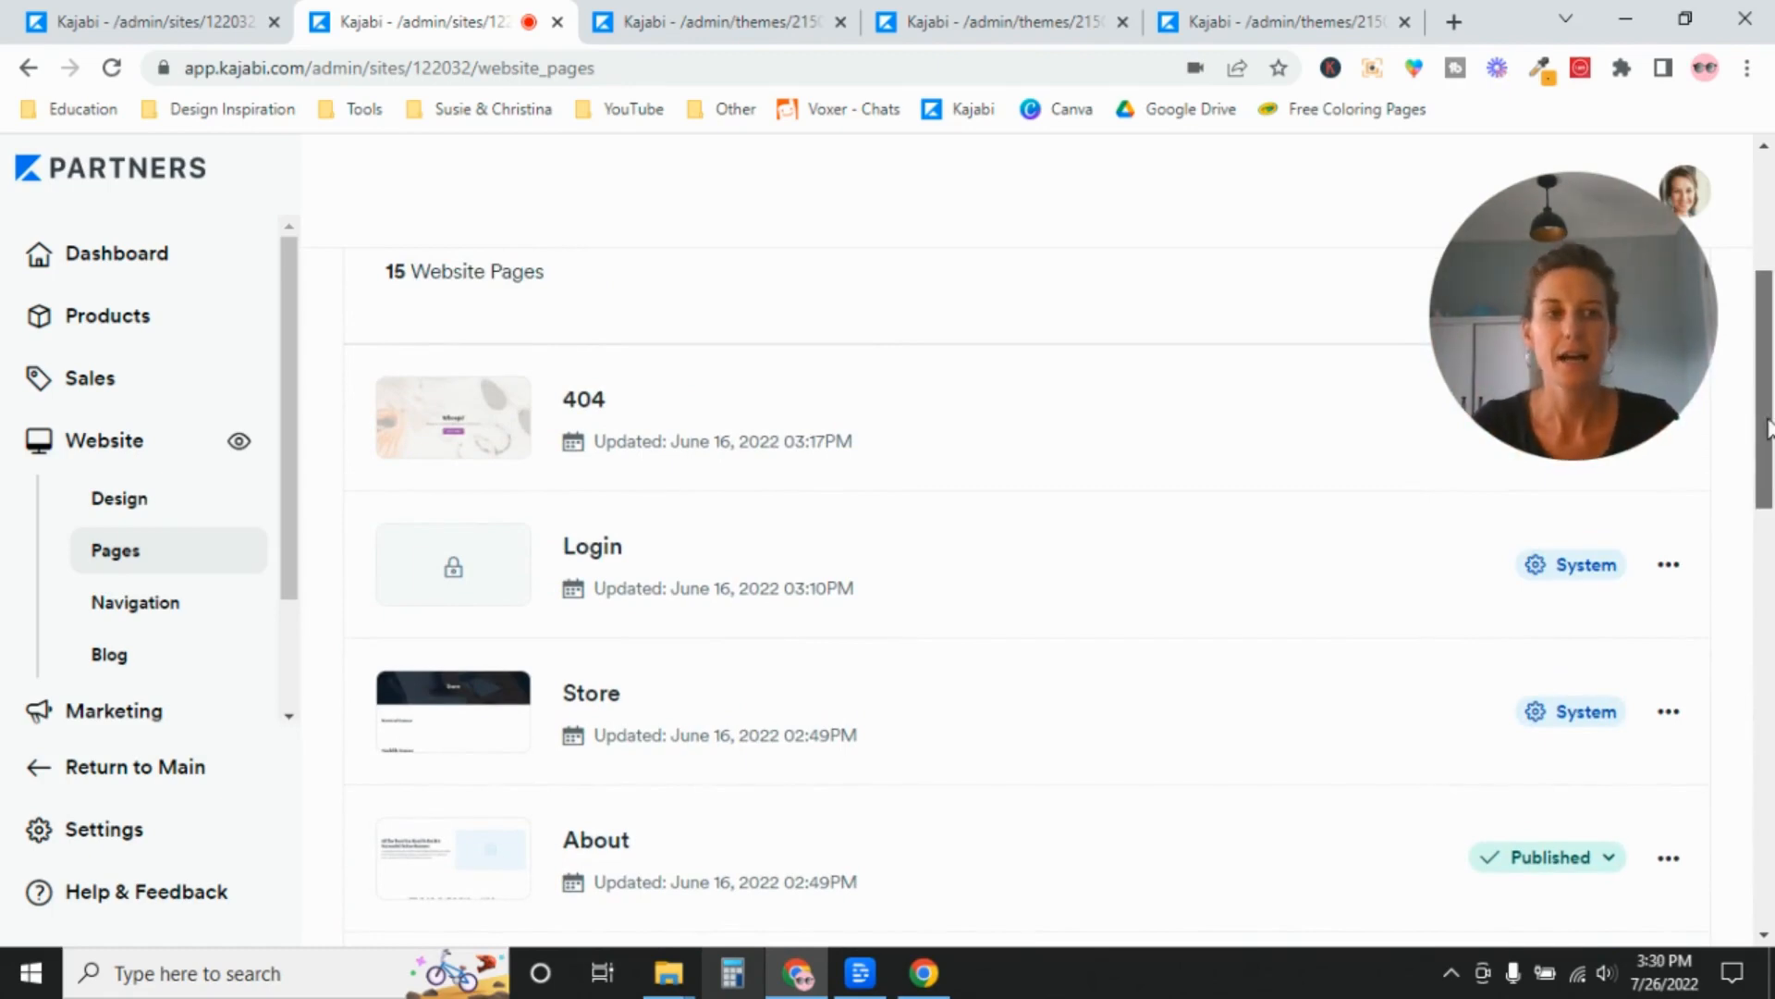
{"action": "left_click_drag", "start_coordinate": [1770, 428], "coordinate": [1769, 353]}
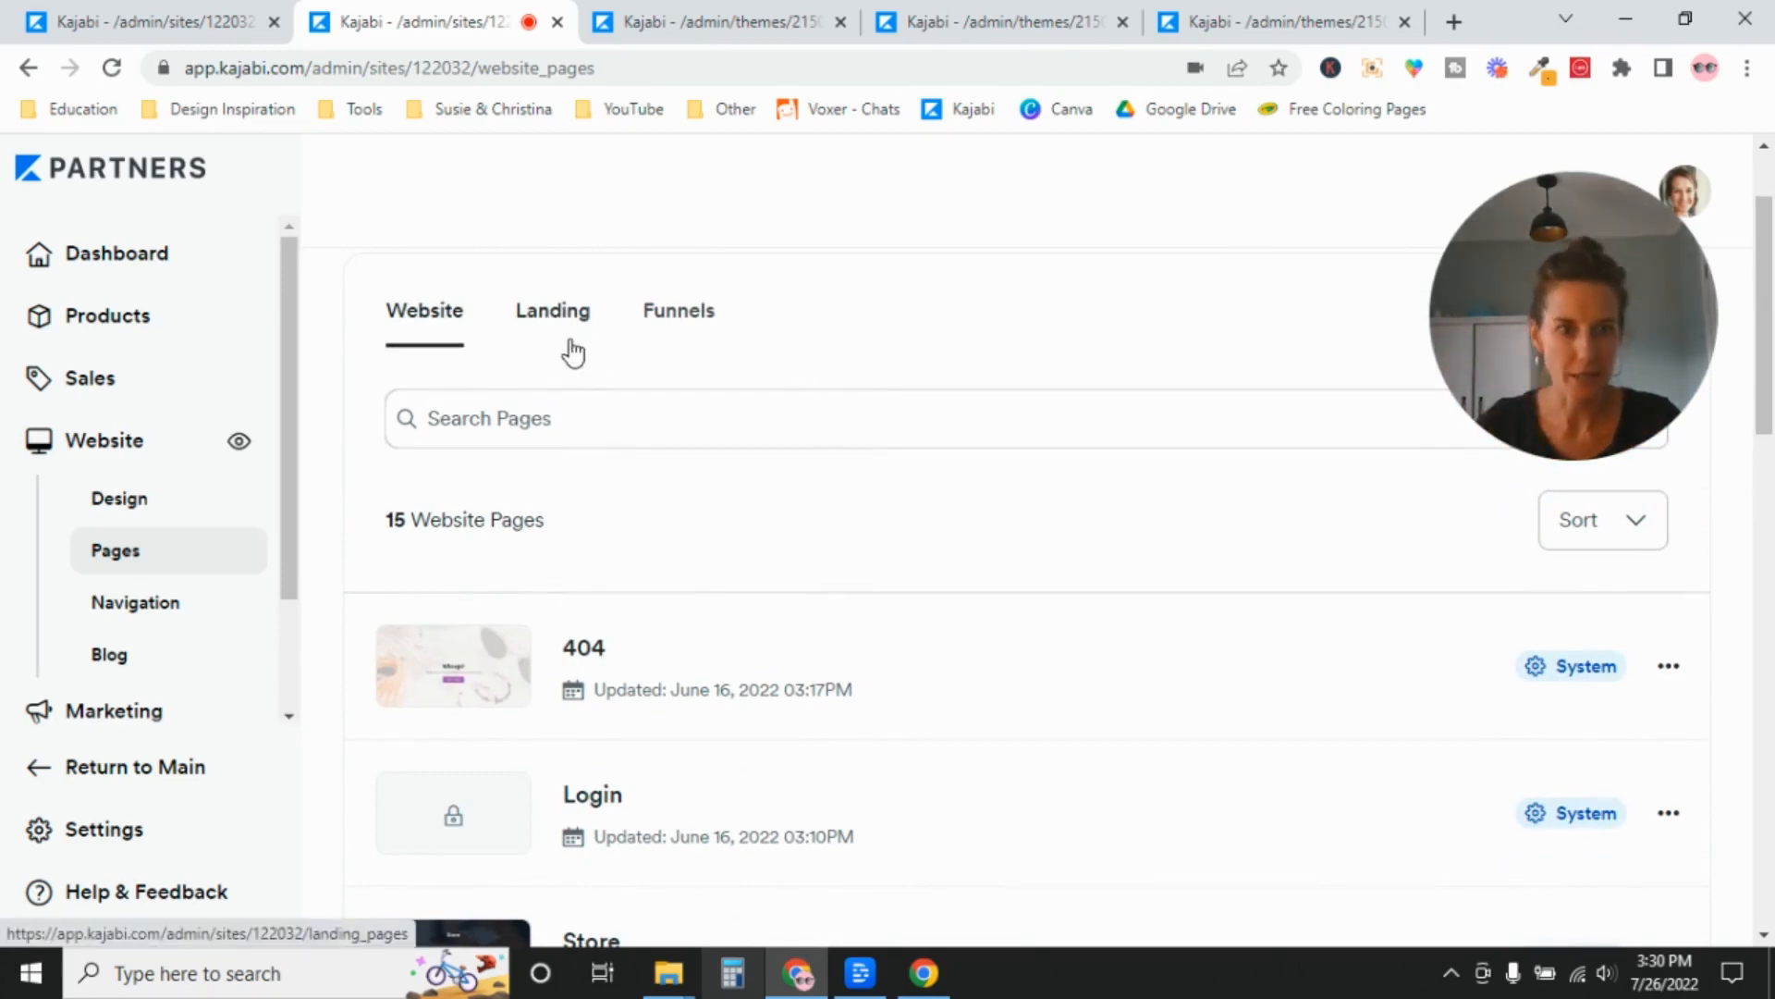
Return to Site Details and choose "Show the Template Home Page" for the Homepage setting.
{"action": "key", "text": "ctrl+shift+Tab"}
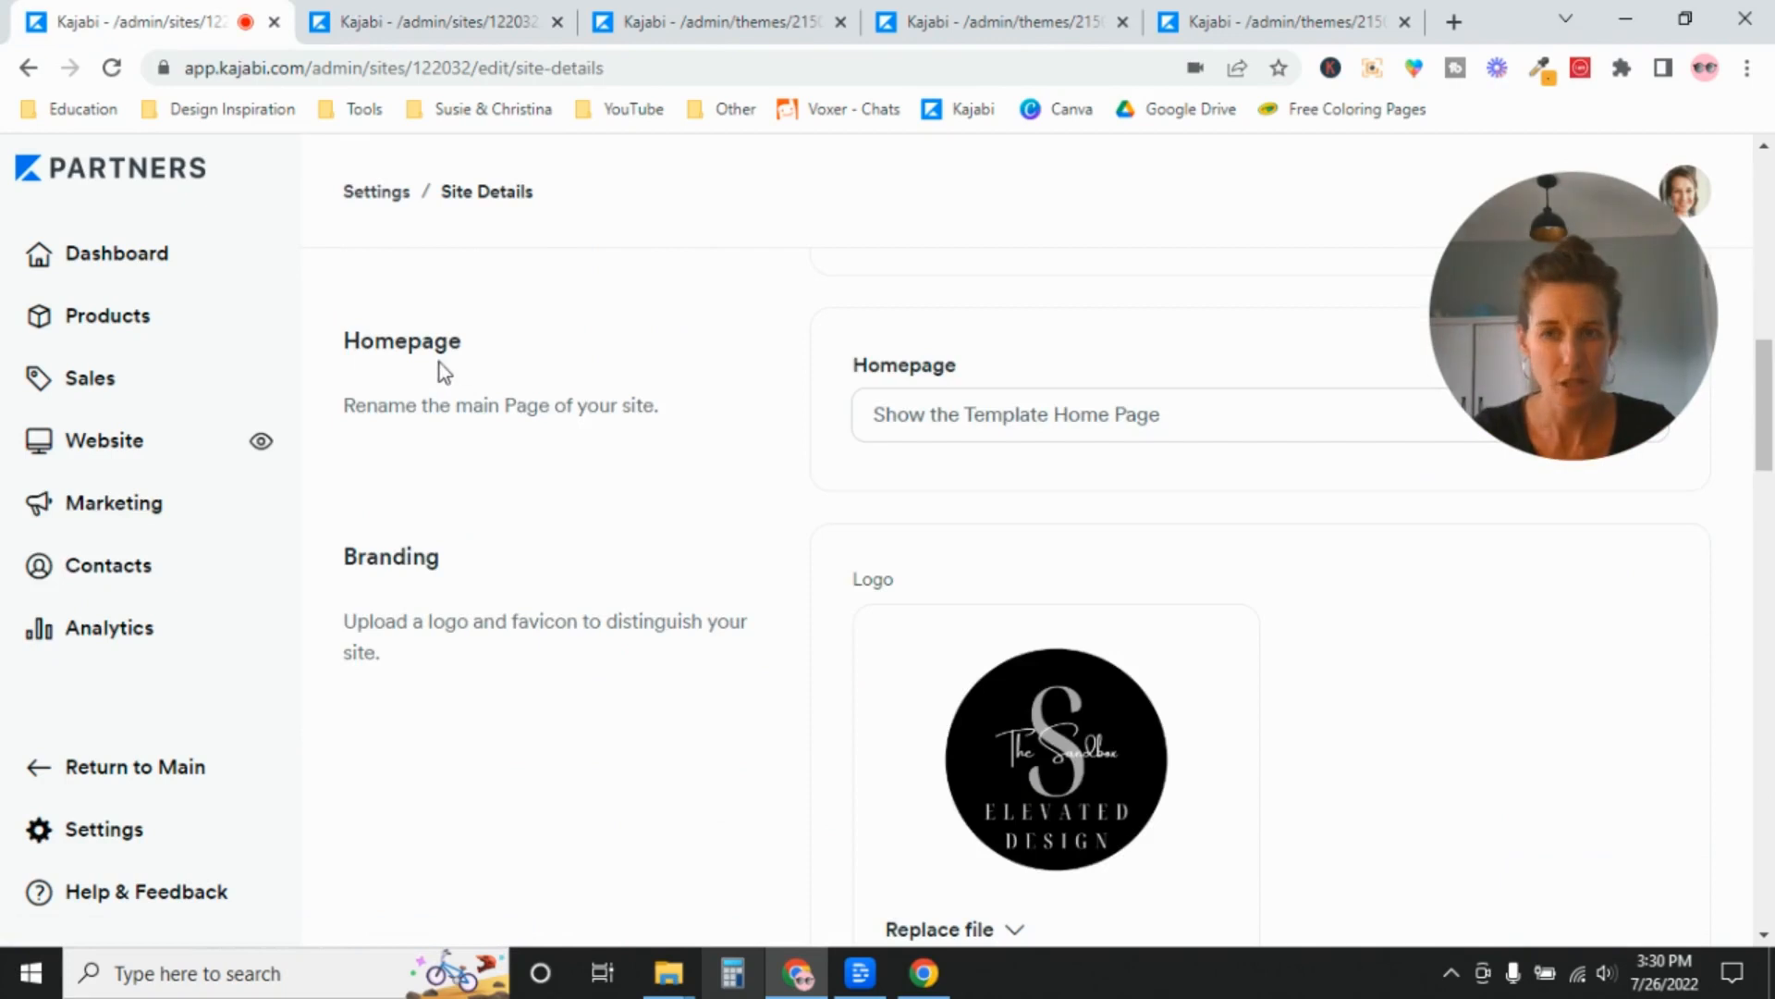
{"action": "left_click", "coordinate": [972, 424]}
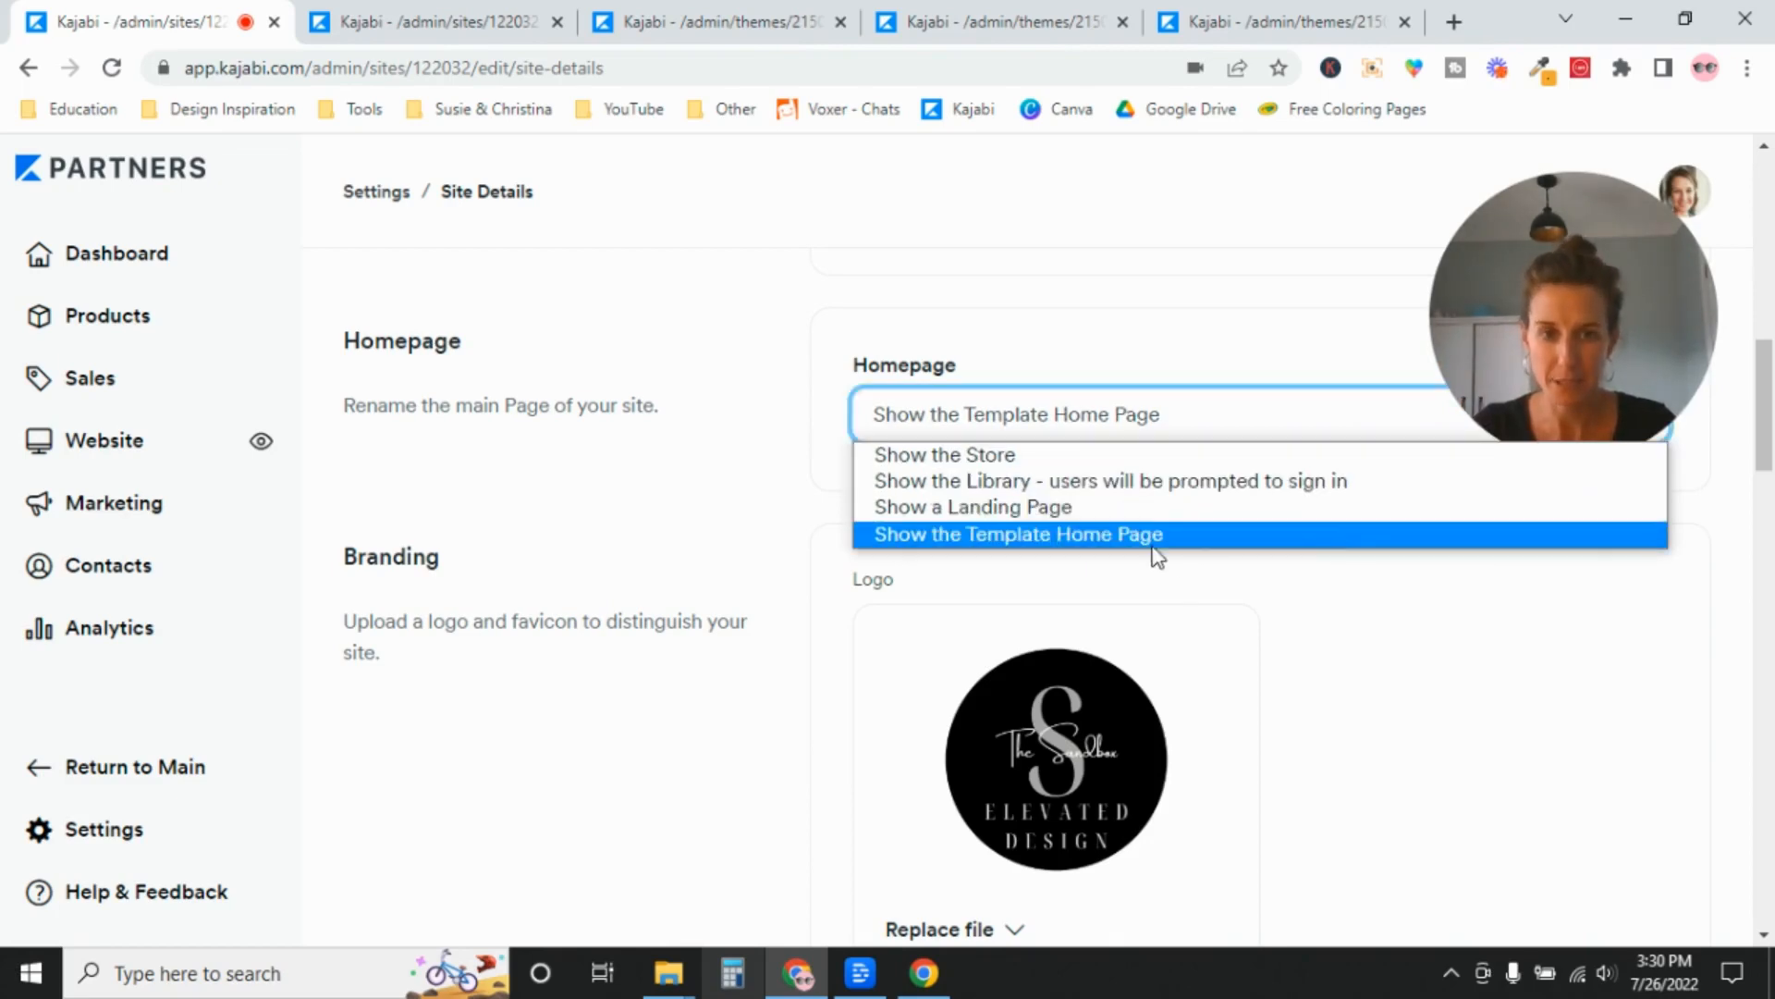
{"action": "left_click", "coordinate": [1101, 535]}
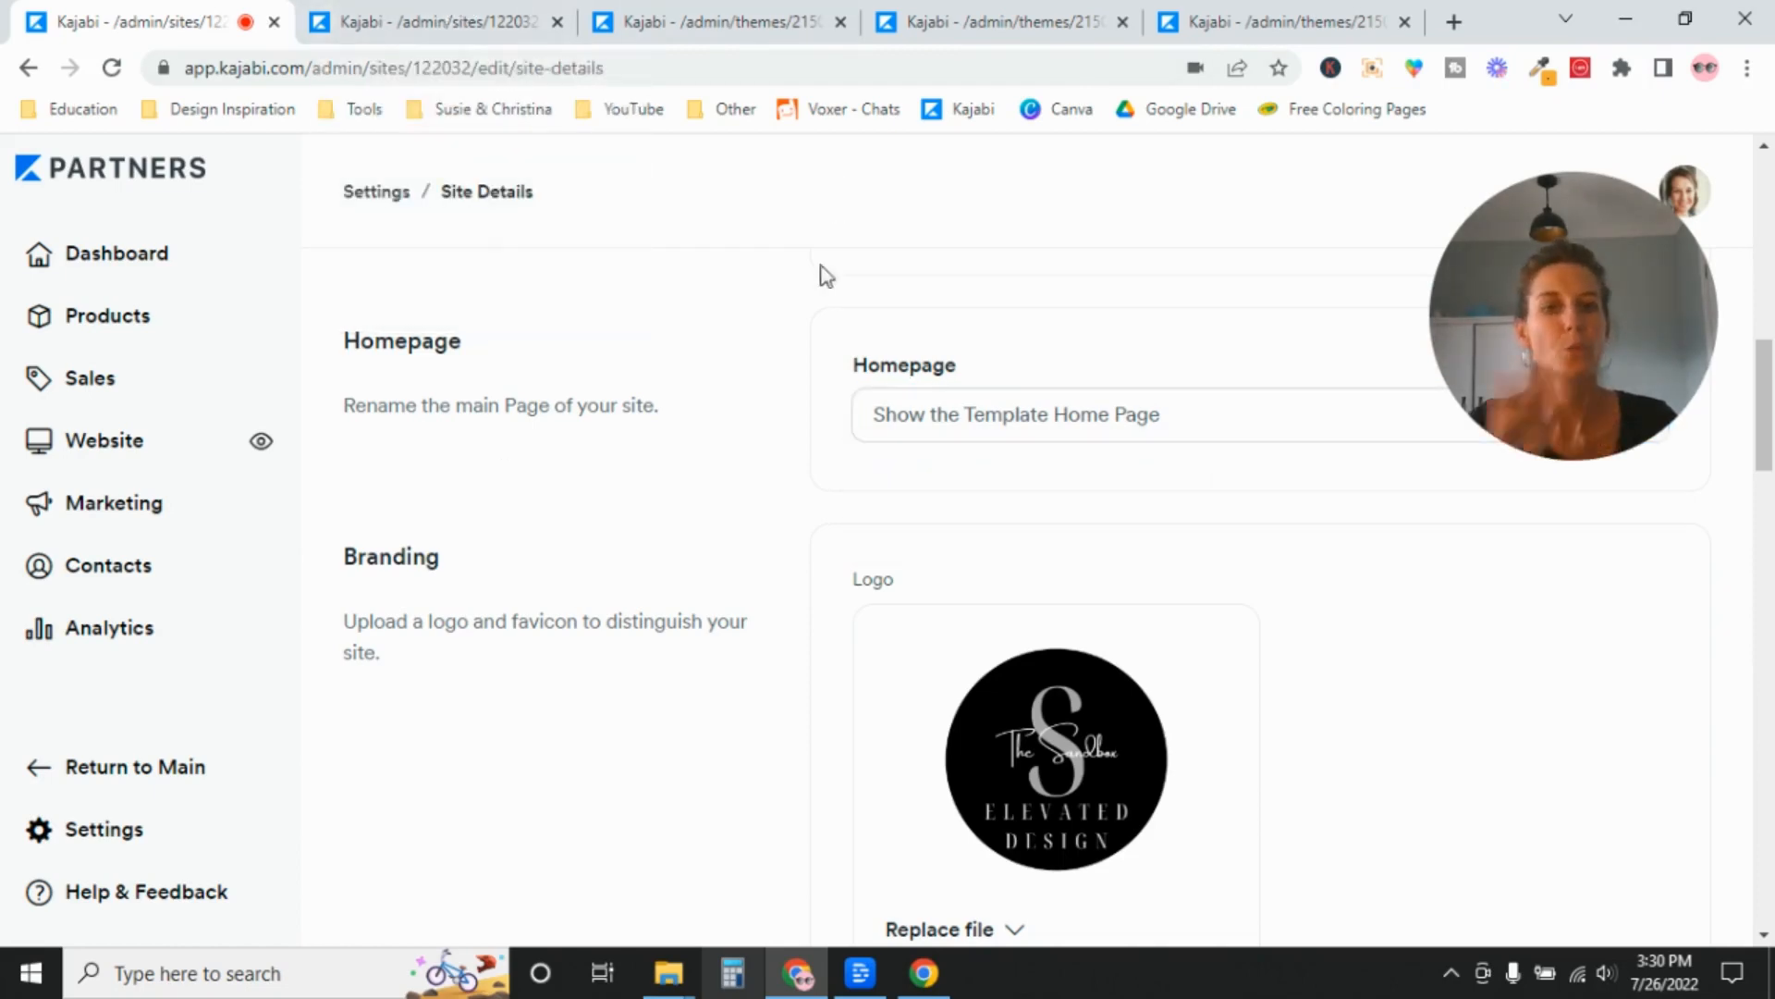
View the Store page in the already open page editor, and close its browser tab.
{"action": "left_click", "coordinate": [636, 1]}
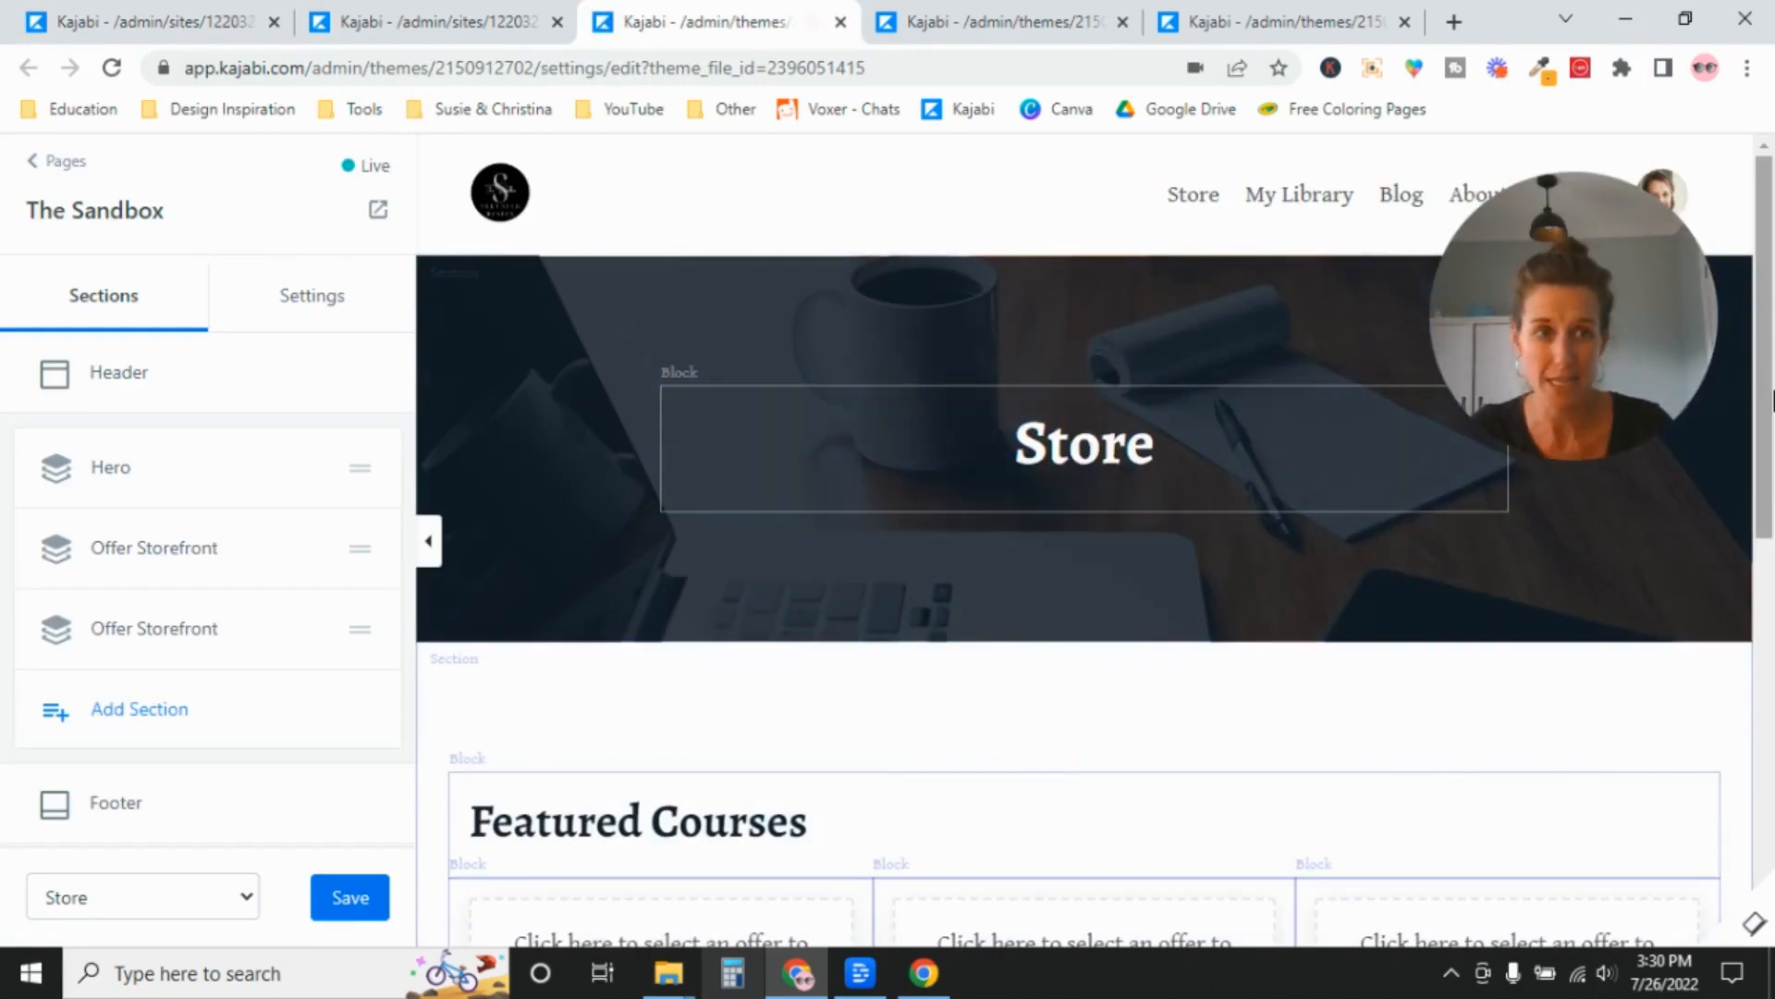
{"action": "mouse_move", "coordinate": [1772, 399]}
{"action": "left_mouse_down"}
{"action": "mouse_move", "coordinate": [1770, 776]}
{"action": "mouse_move", "coordinate": [1756, 411]}
{"action": "left_mouse_up"}
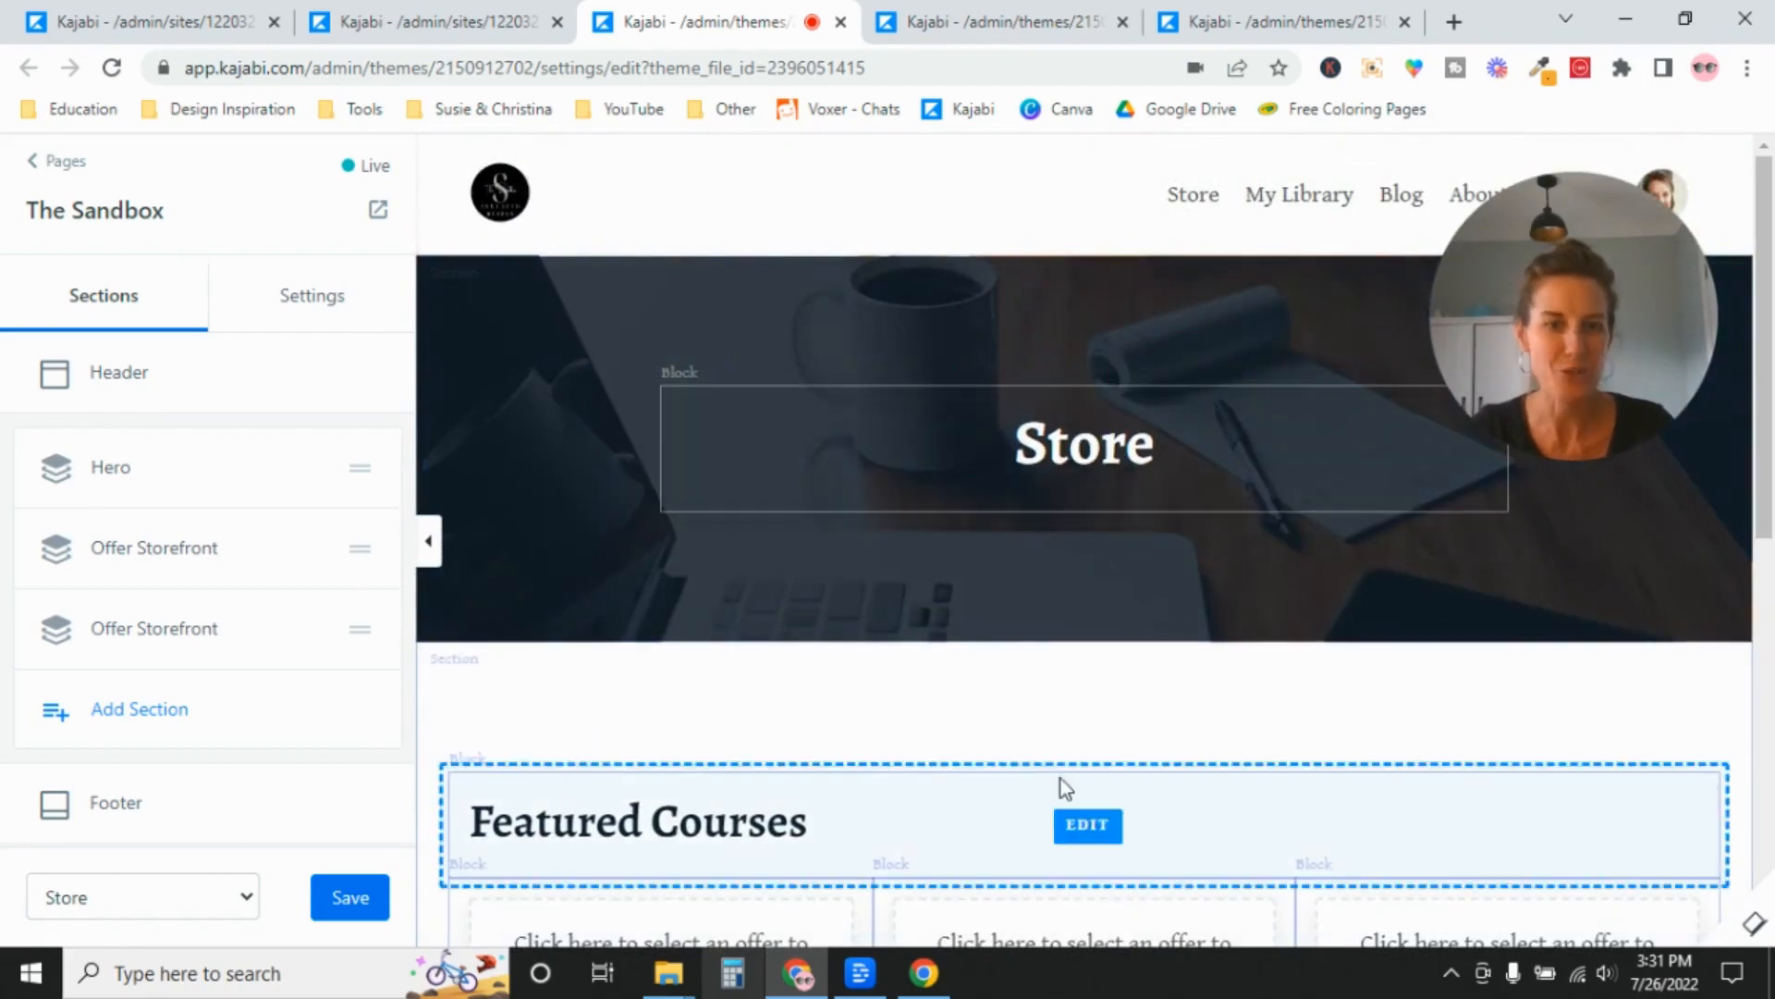
{"action": "left_click", "coordinate": [842, 23]}
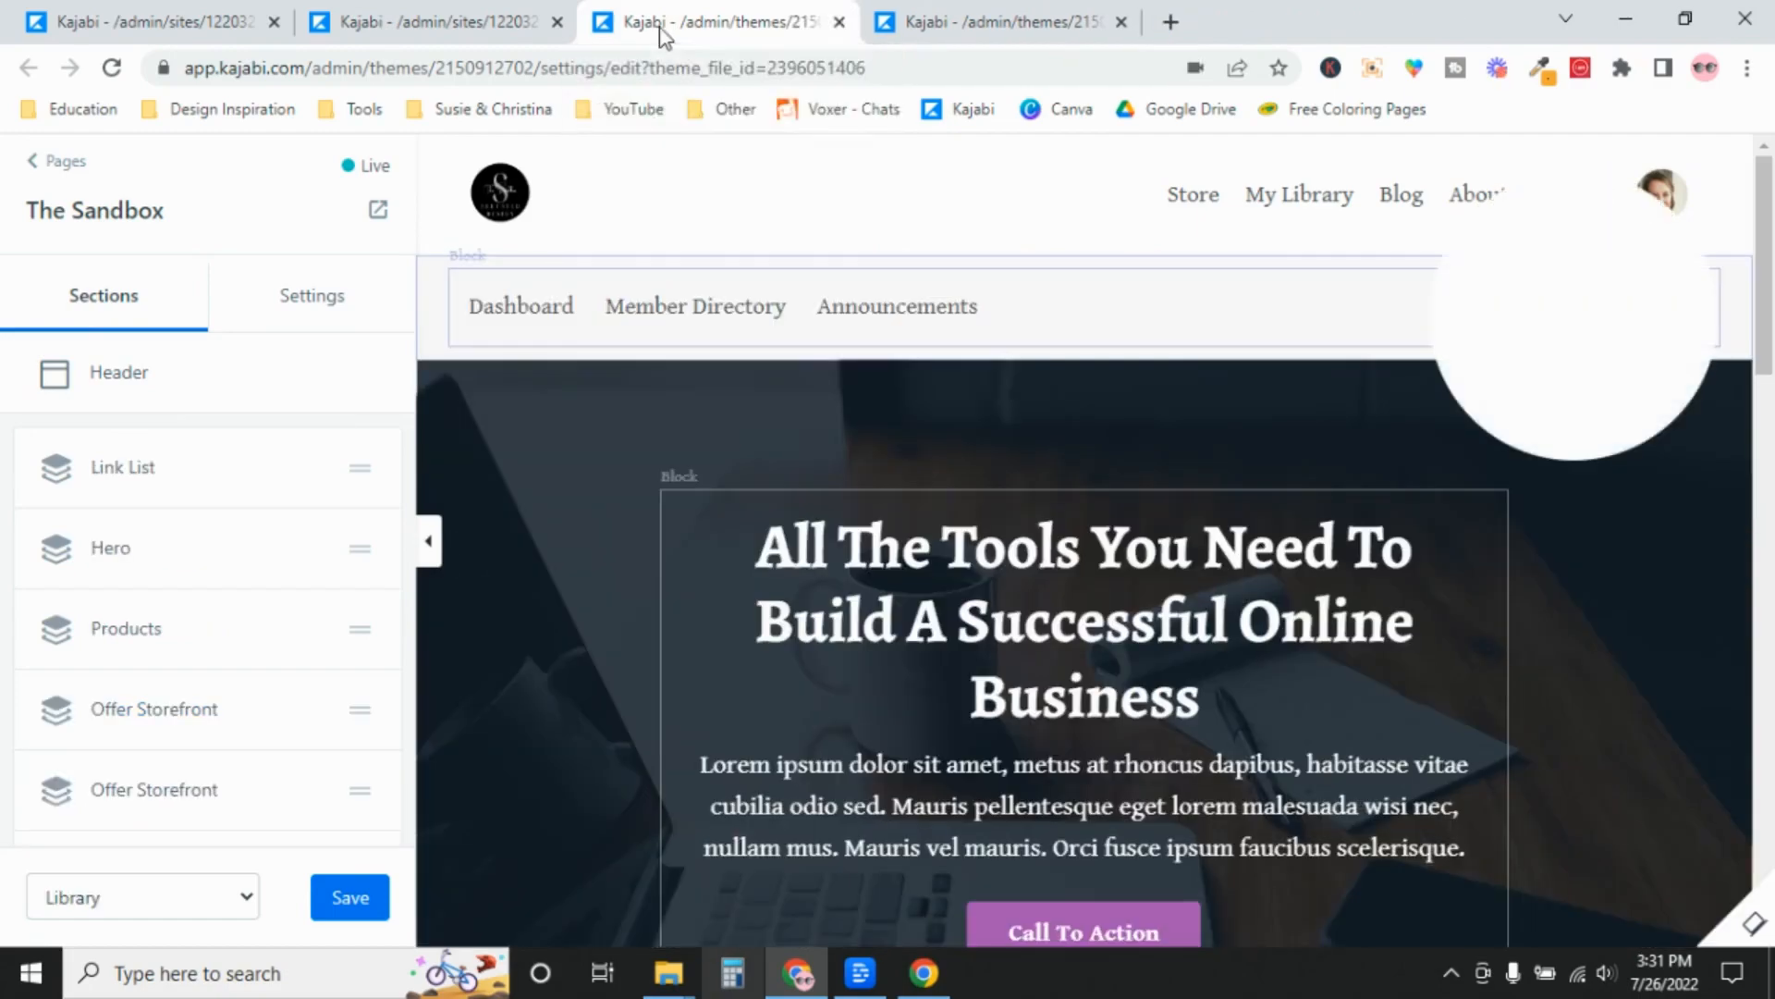
Review the Library page in the page editor, from the link list and hero through My Products to the offer collections and footer.
{"action": "scroll", "coordinate": [1772, 507], "scroll_direction": "down", "scroll_amount": 8}
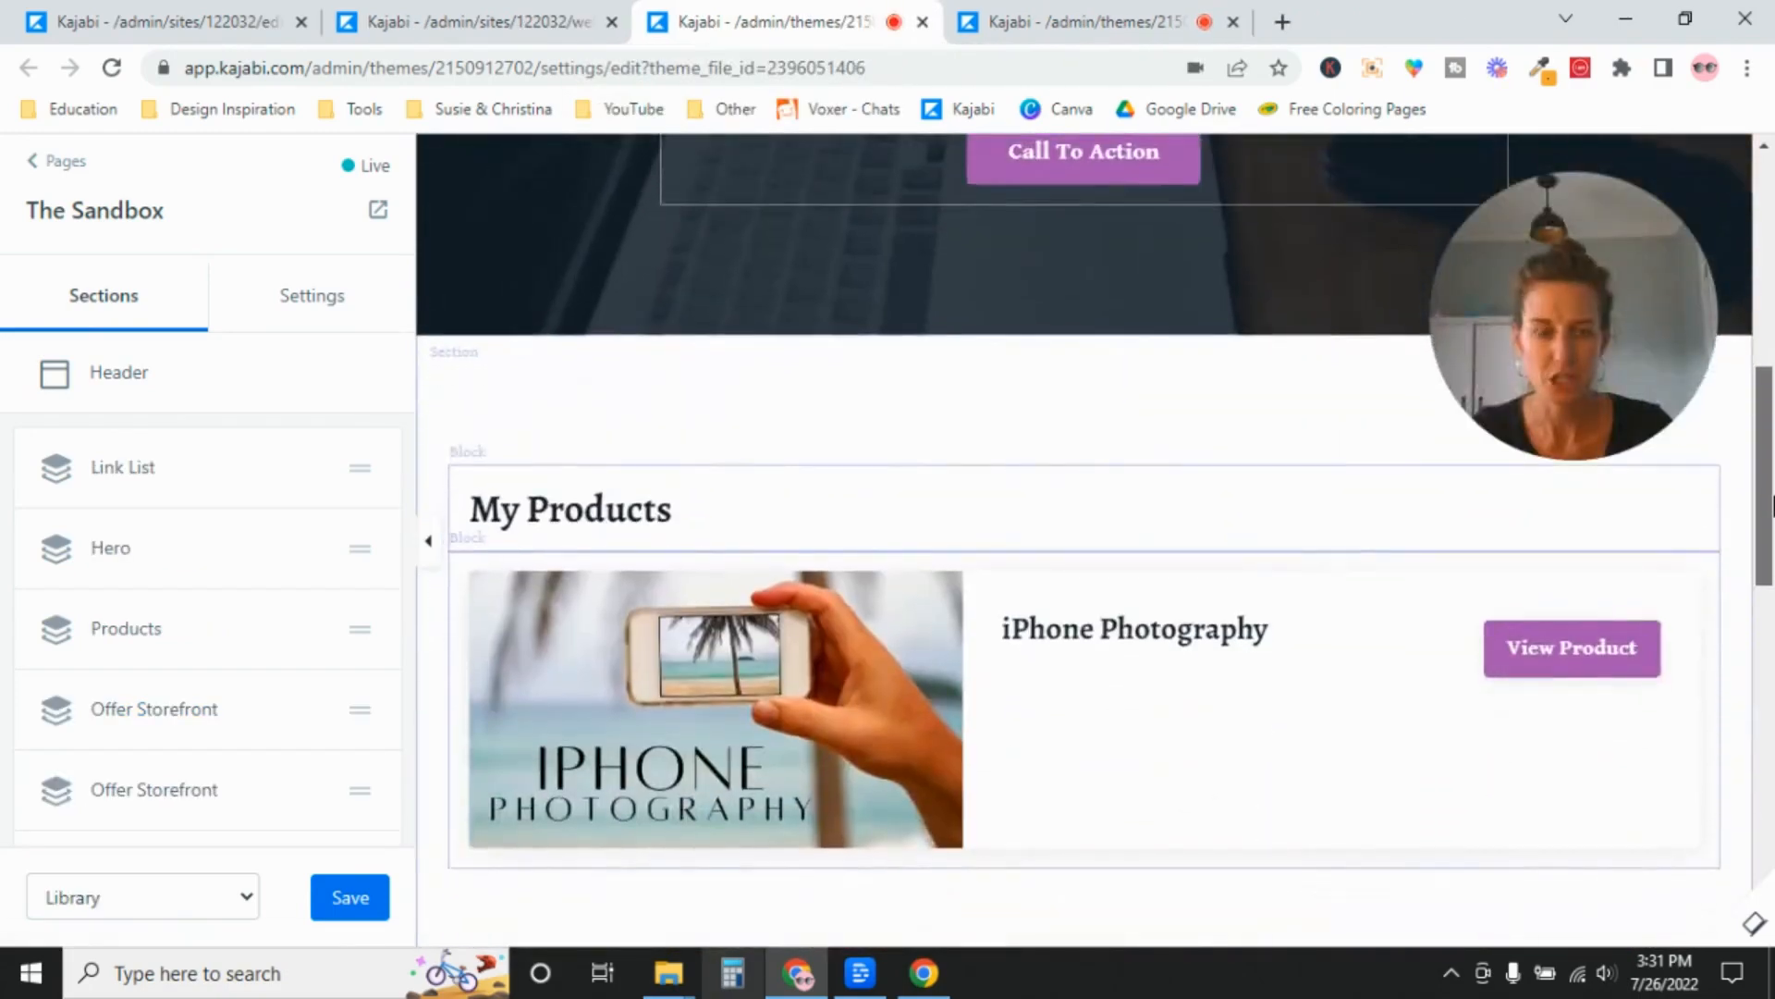
{"action": "mouse_move", "coordinate": [1773, 507]}
{"action": "left_mouse_down"}
{"action": "mouse_move", "coordinate": [1772, 315]}
{"action": "mouse_move", "coordinate": [1772, 519]}
{"action": "left_mouse_up"}
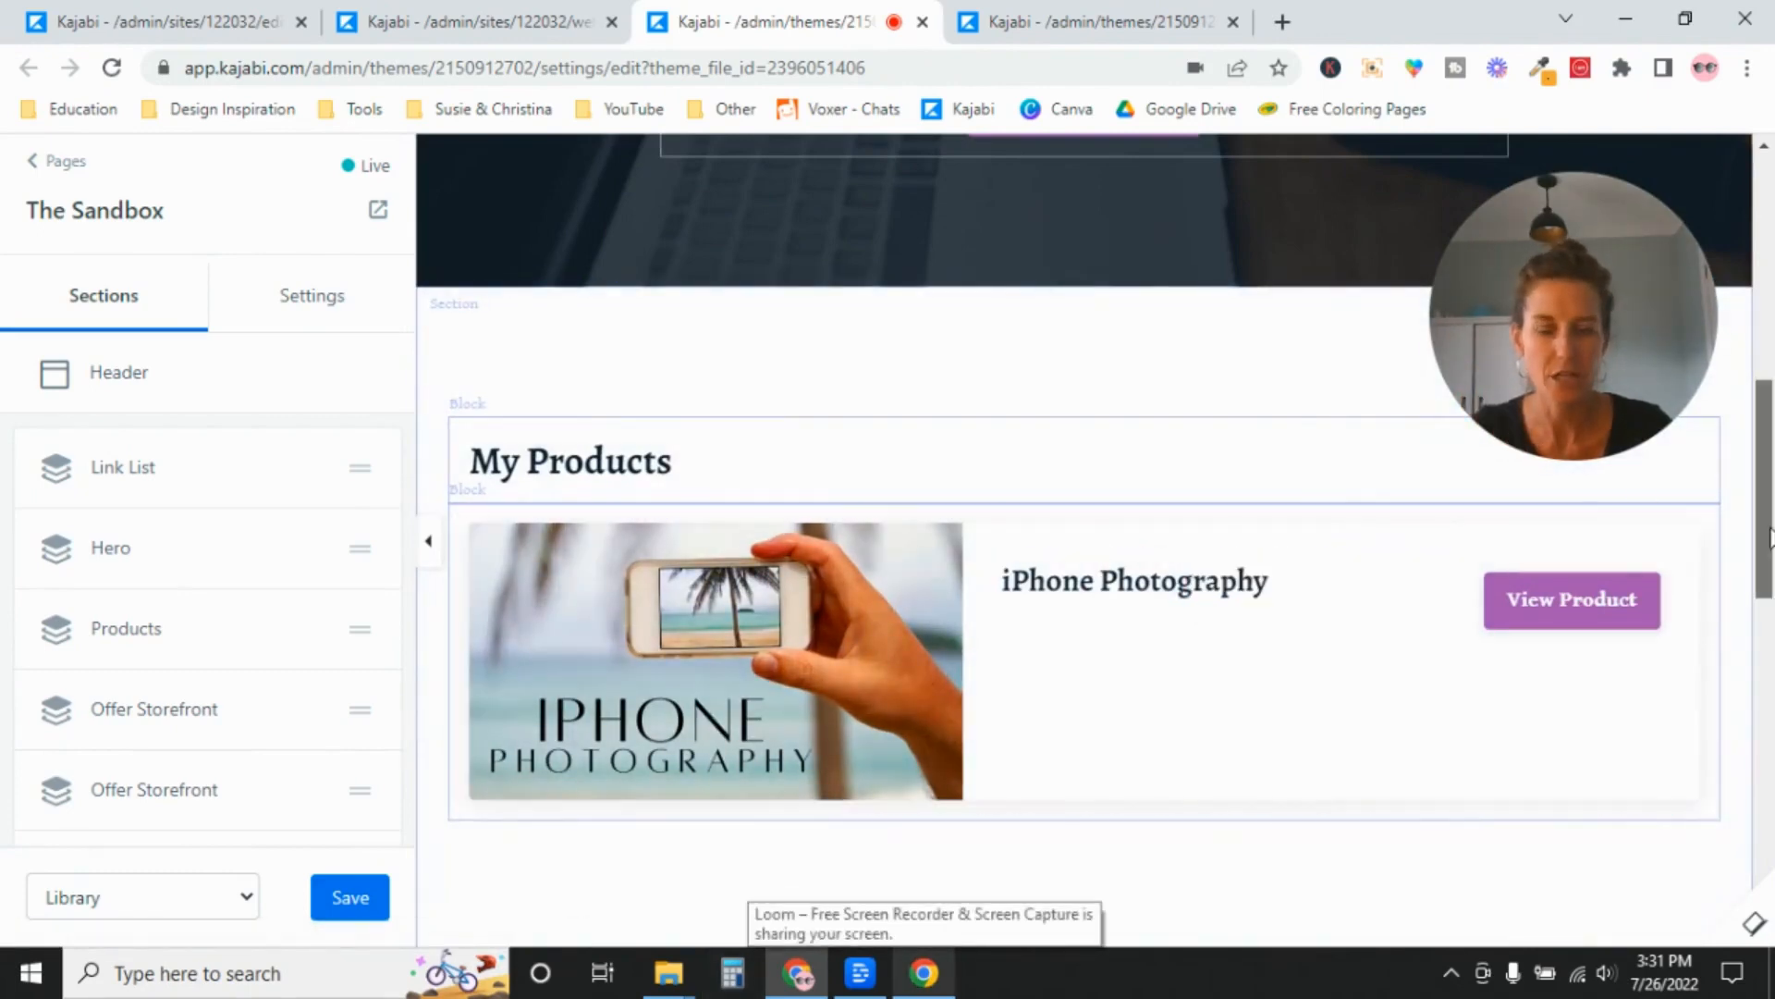
{"action": "left_click_drag", "start_coordinate": [1772, 538], "coordinate": [1709, 872]}
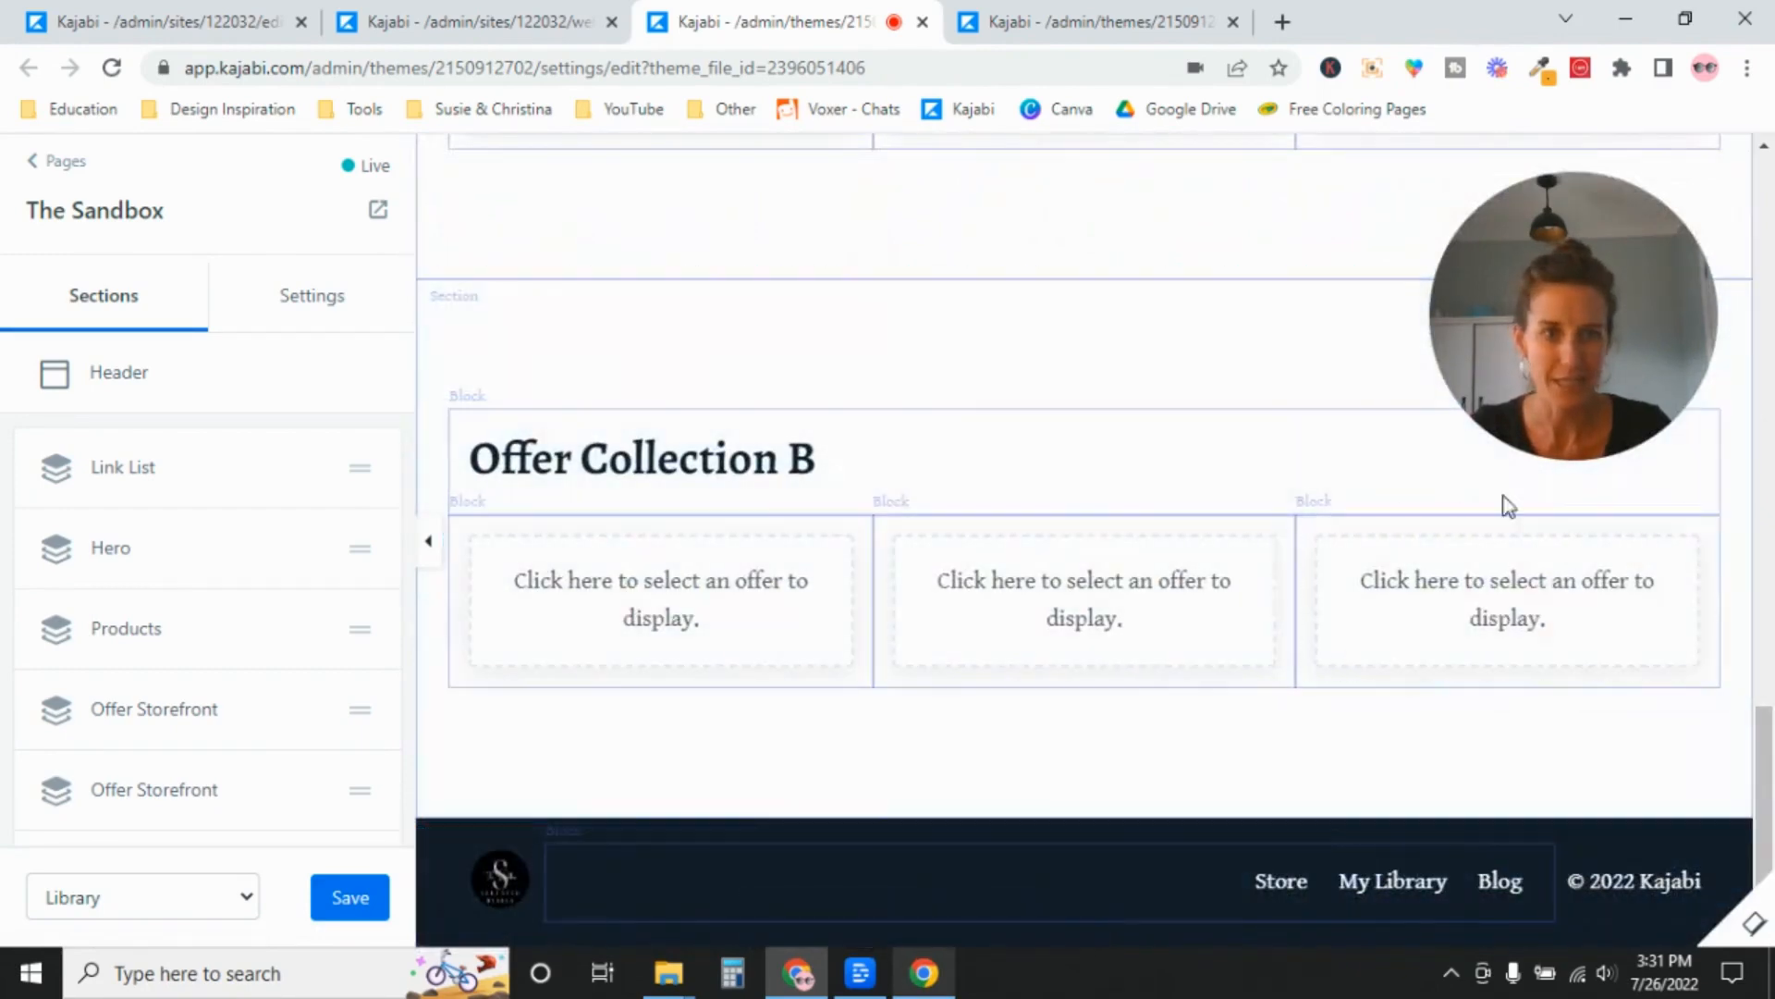
{"action": "left_click_drag", "start_coordinate": [1766, 786], "coordinate": [1768, 284]}
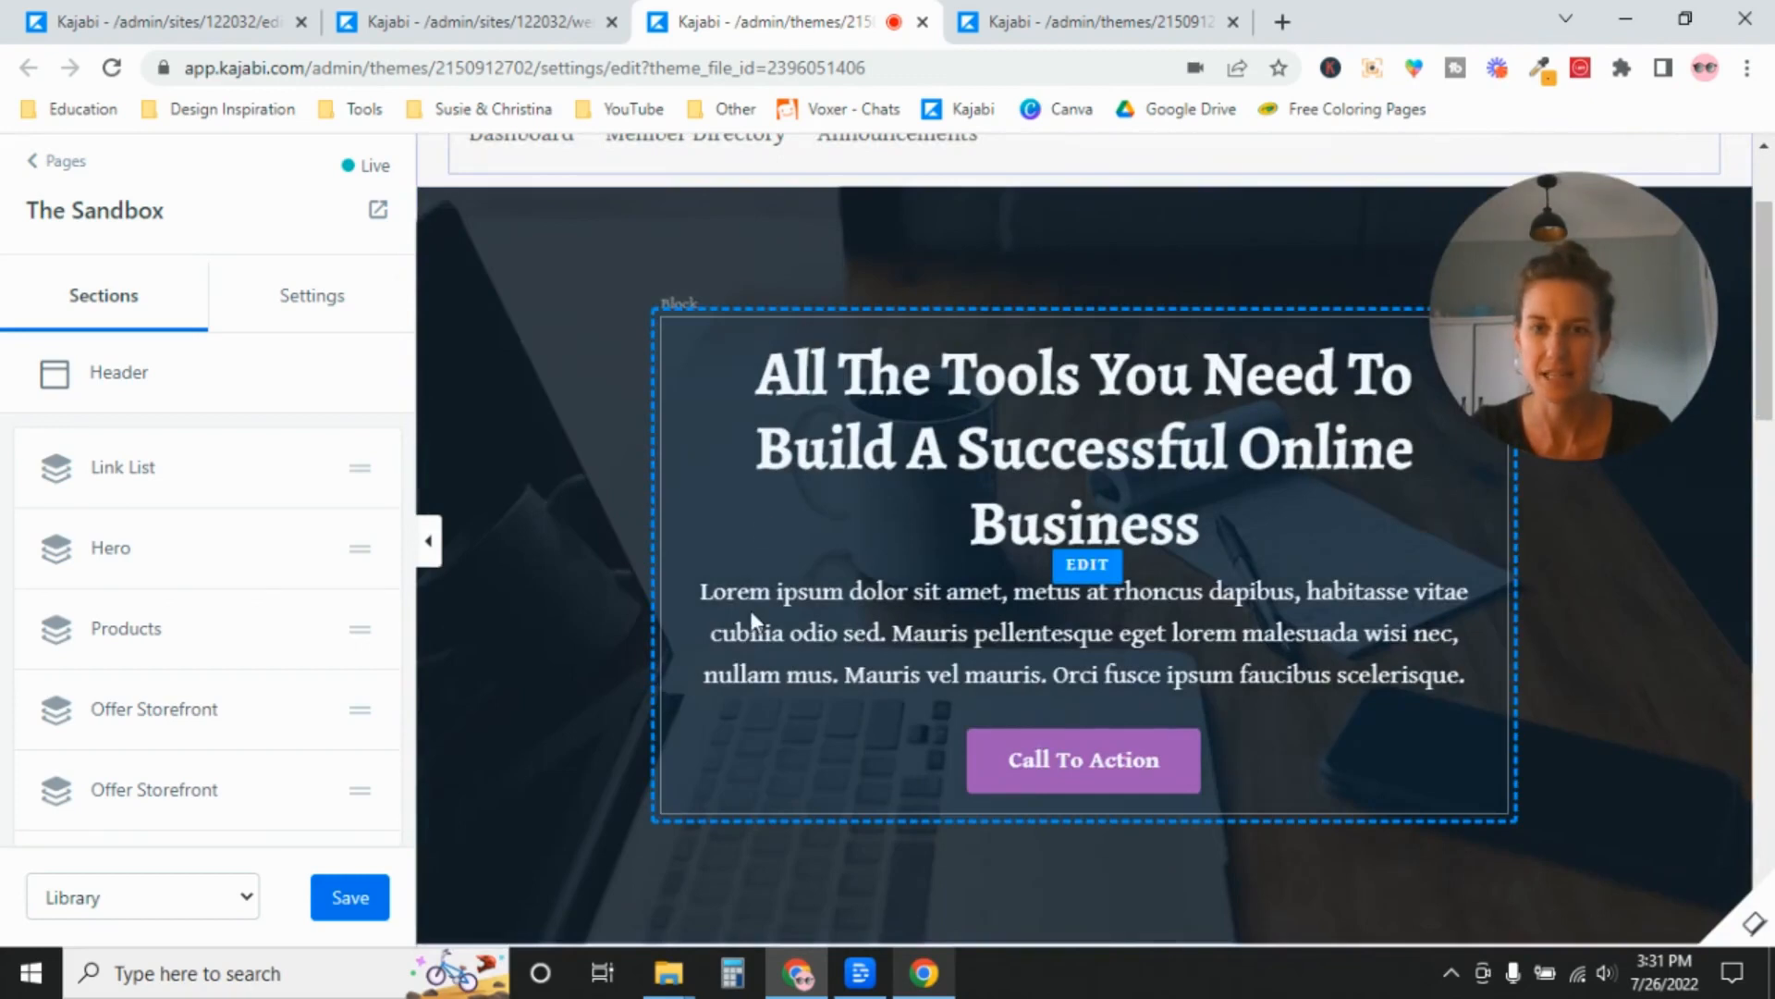
{"action": "left_click_drag", "start_coordinate": [1772, 366], "coordinate": [1771, 301]}
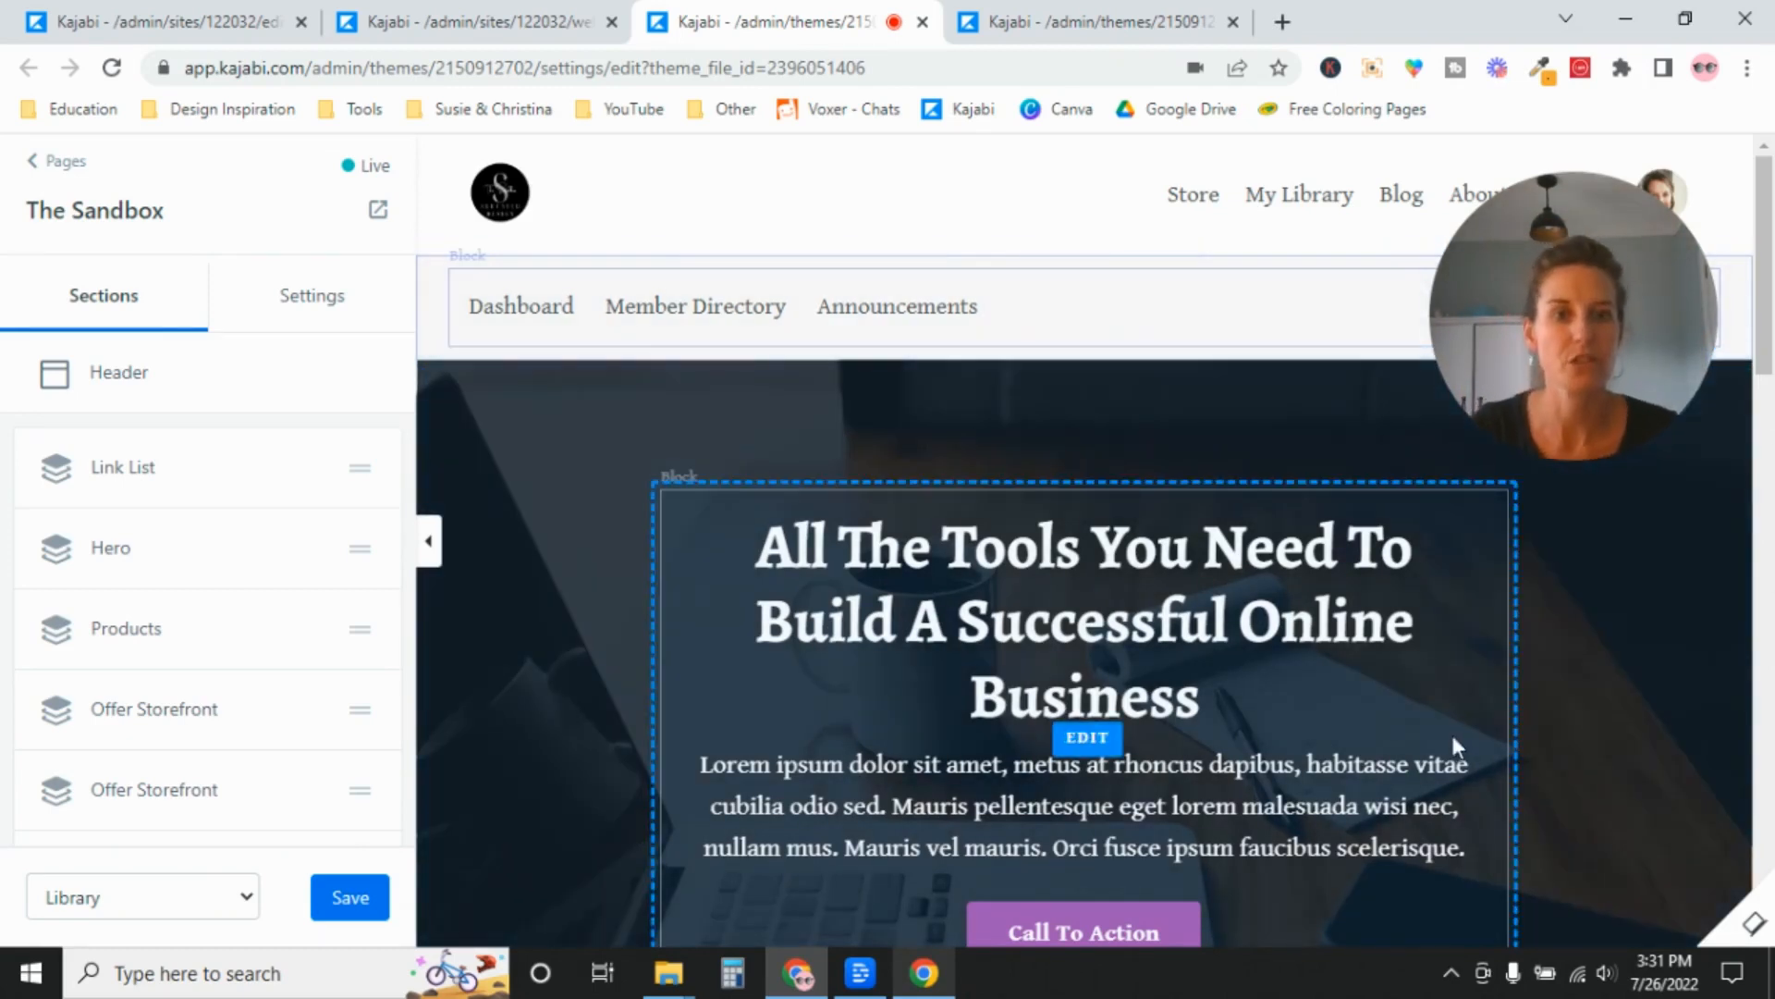
{"action": "left_click_drag", "start_coordinate": [1770, 277], "coordinate": [1771, 319]}
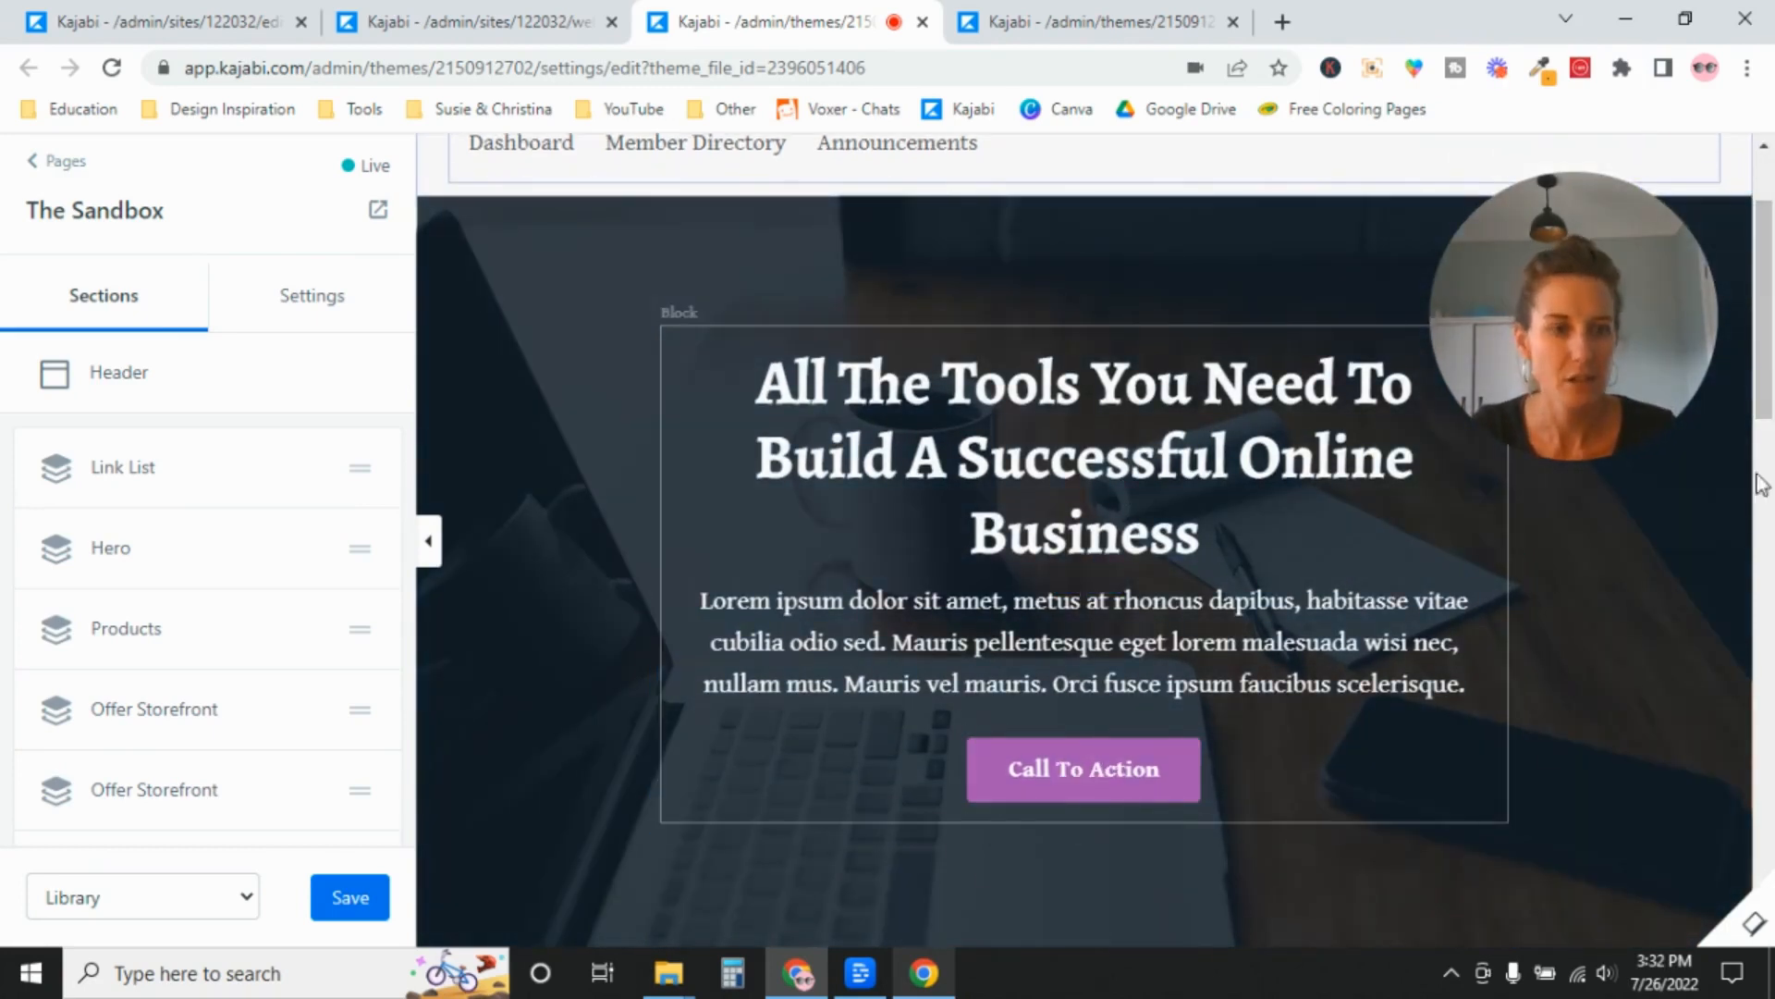
{"action": "left_click_drag", "start_coordinate": [1764, 305], "coordinate": [1729, 258]}
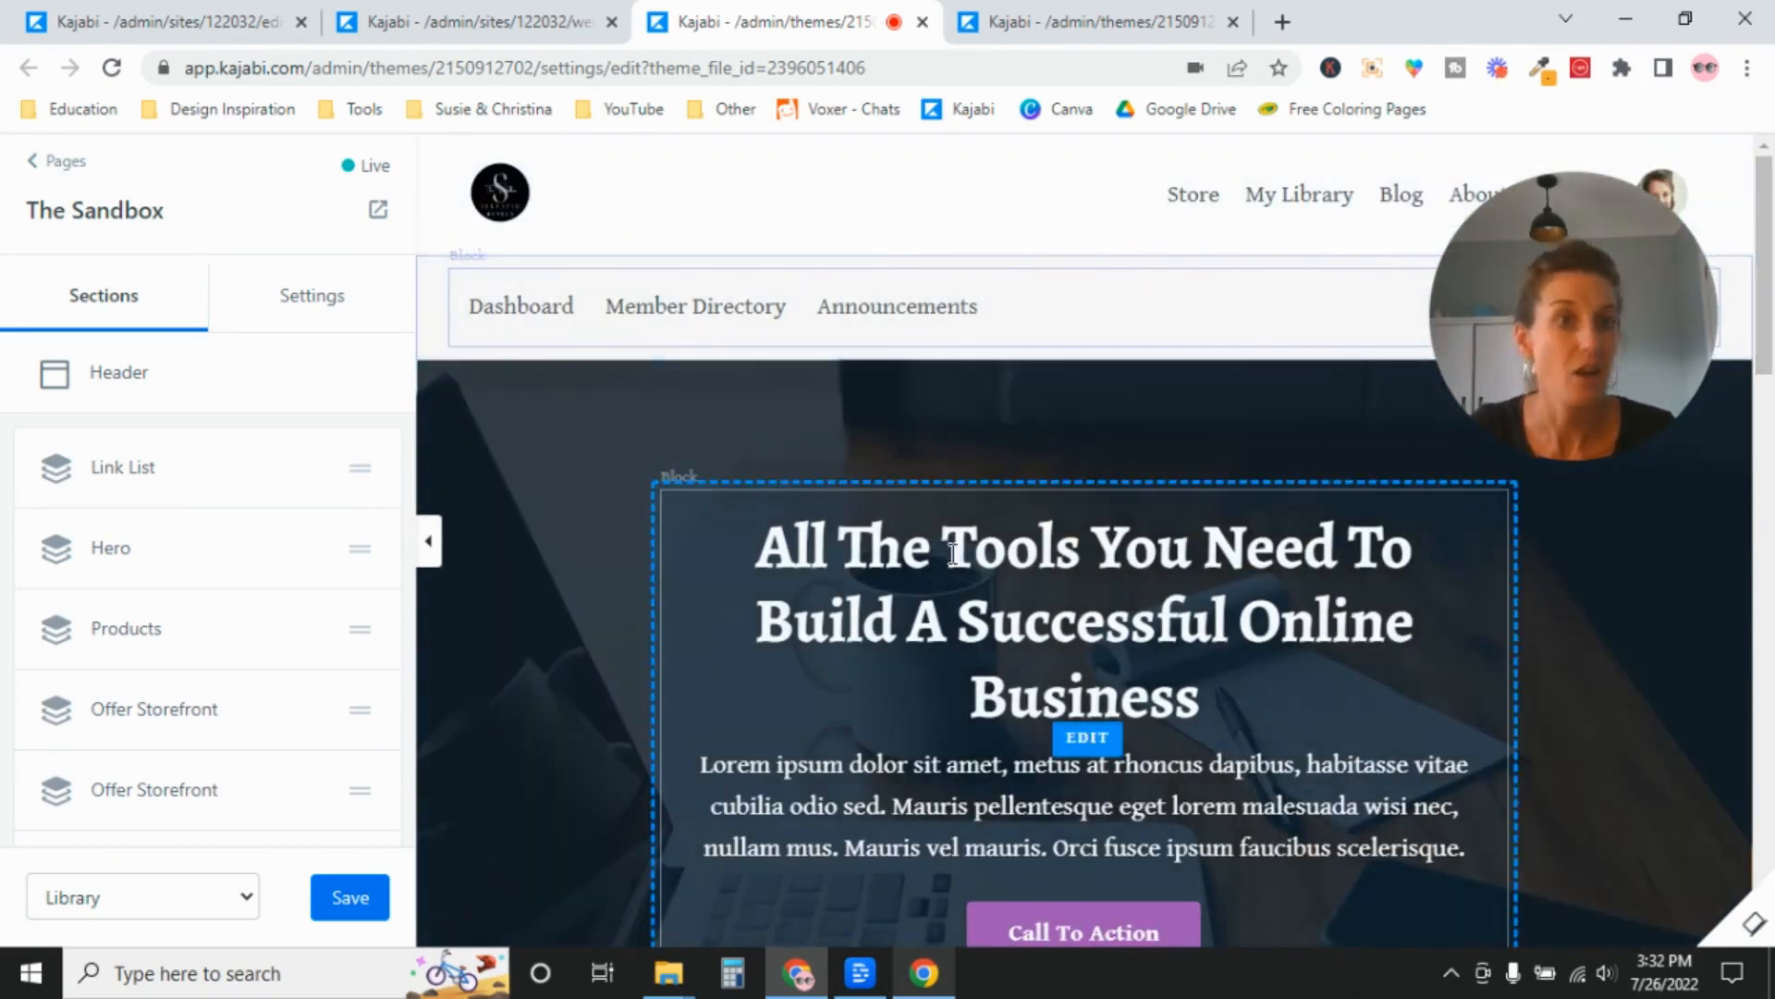
Switch to the Home page in the page editor and look through its template sections.
{"action": "left_click", "coordinate": [994, 28]}
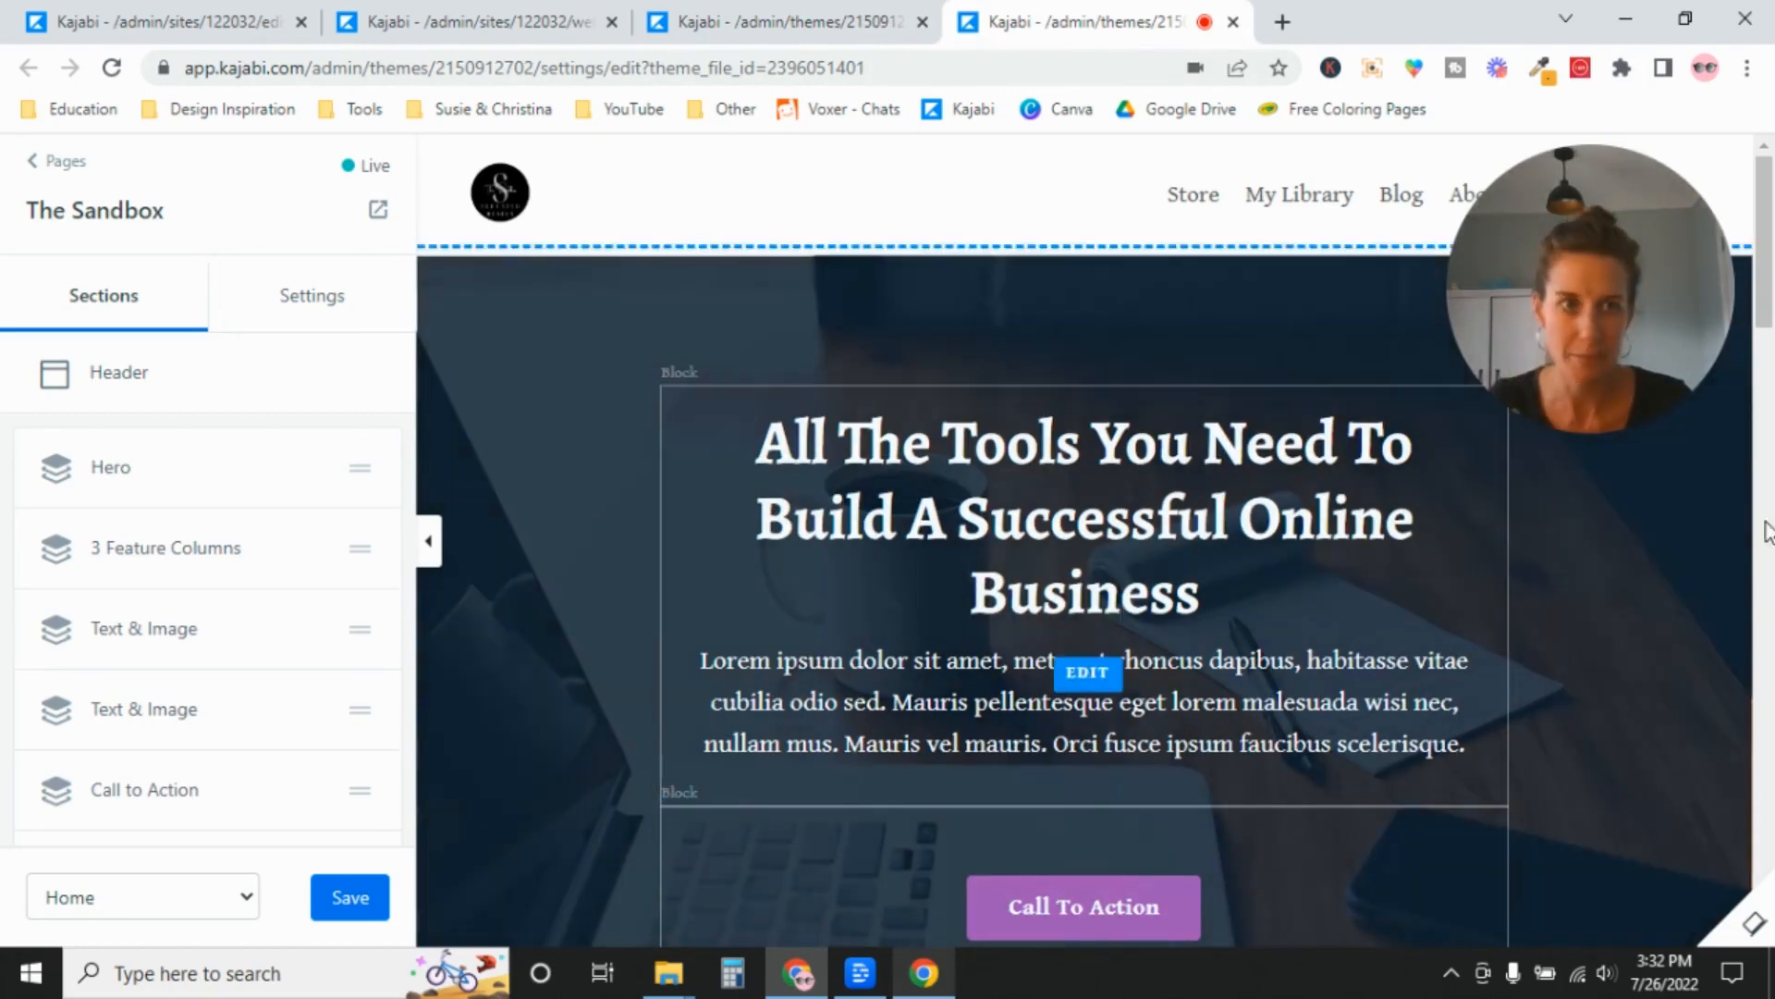
{"action": "left_click_drag", "start_coordinate": [1767, 249], "coordinate": [1770, 578]}
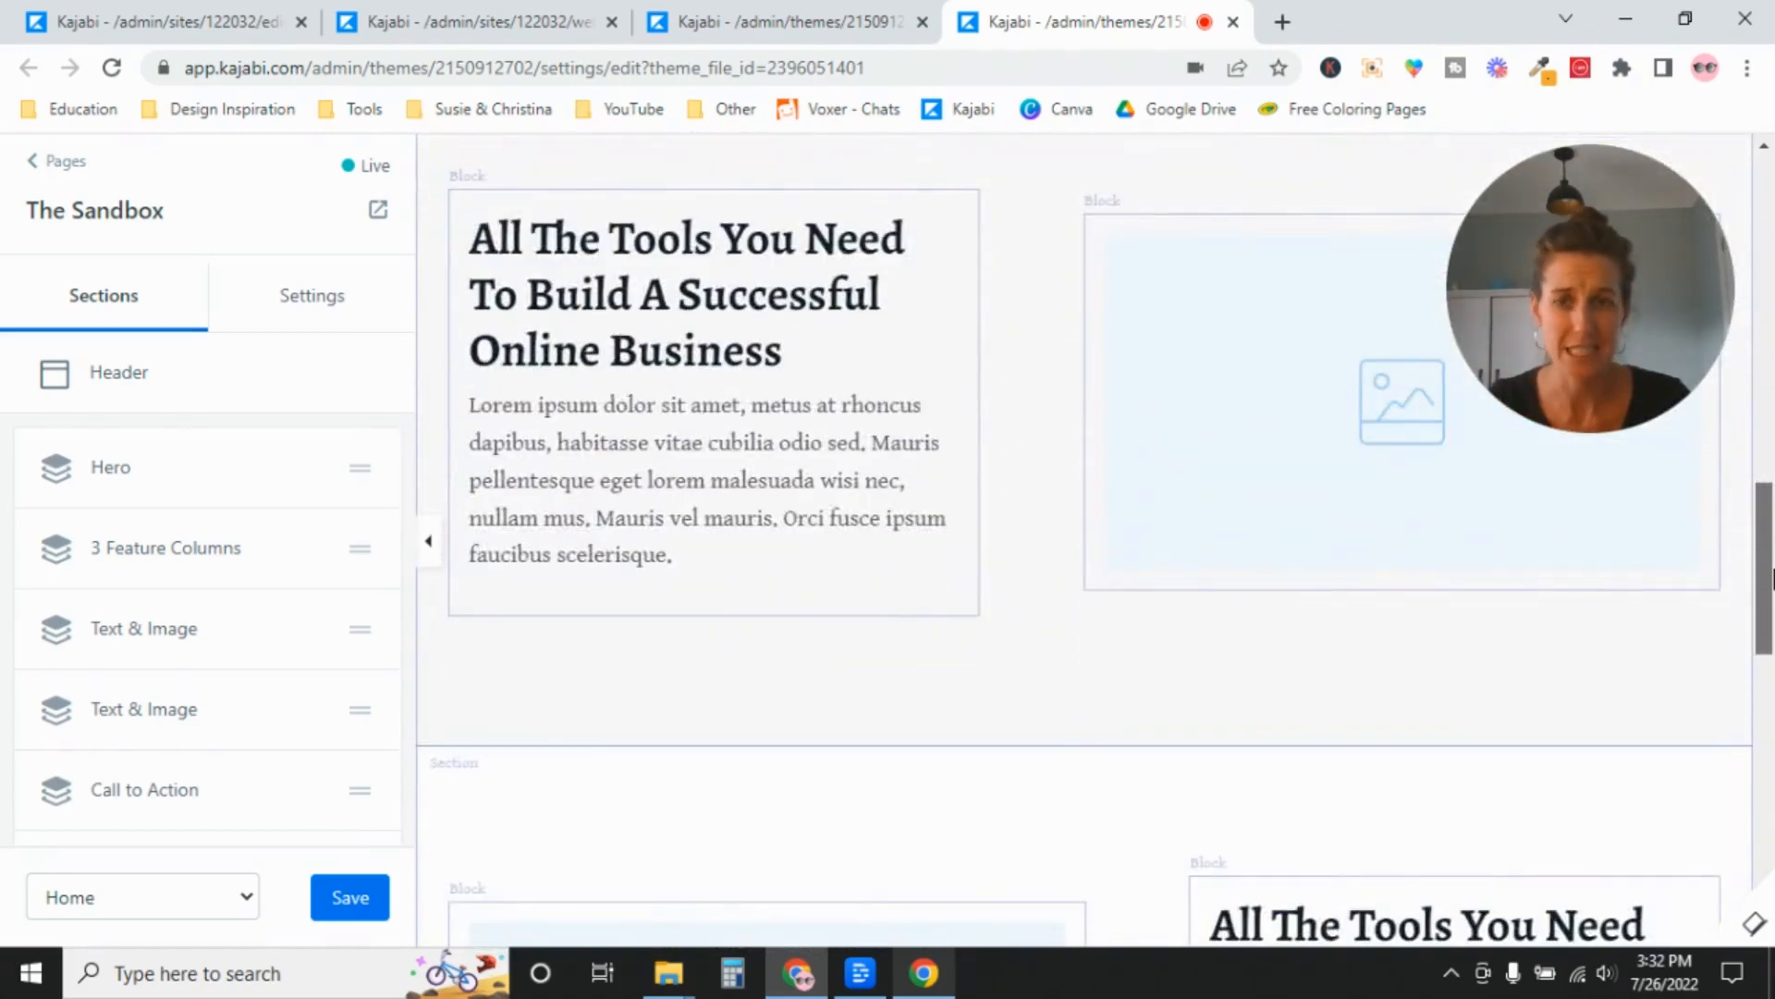
{"action": "left_click_drag", "start_coordinate": [1773, 578], "coordinate": [1101, 908]}
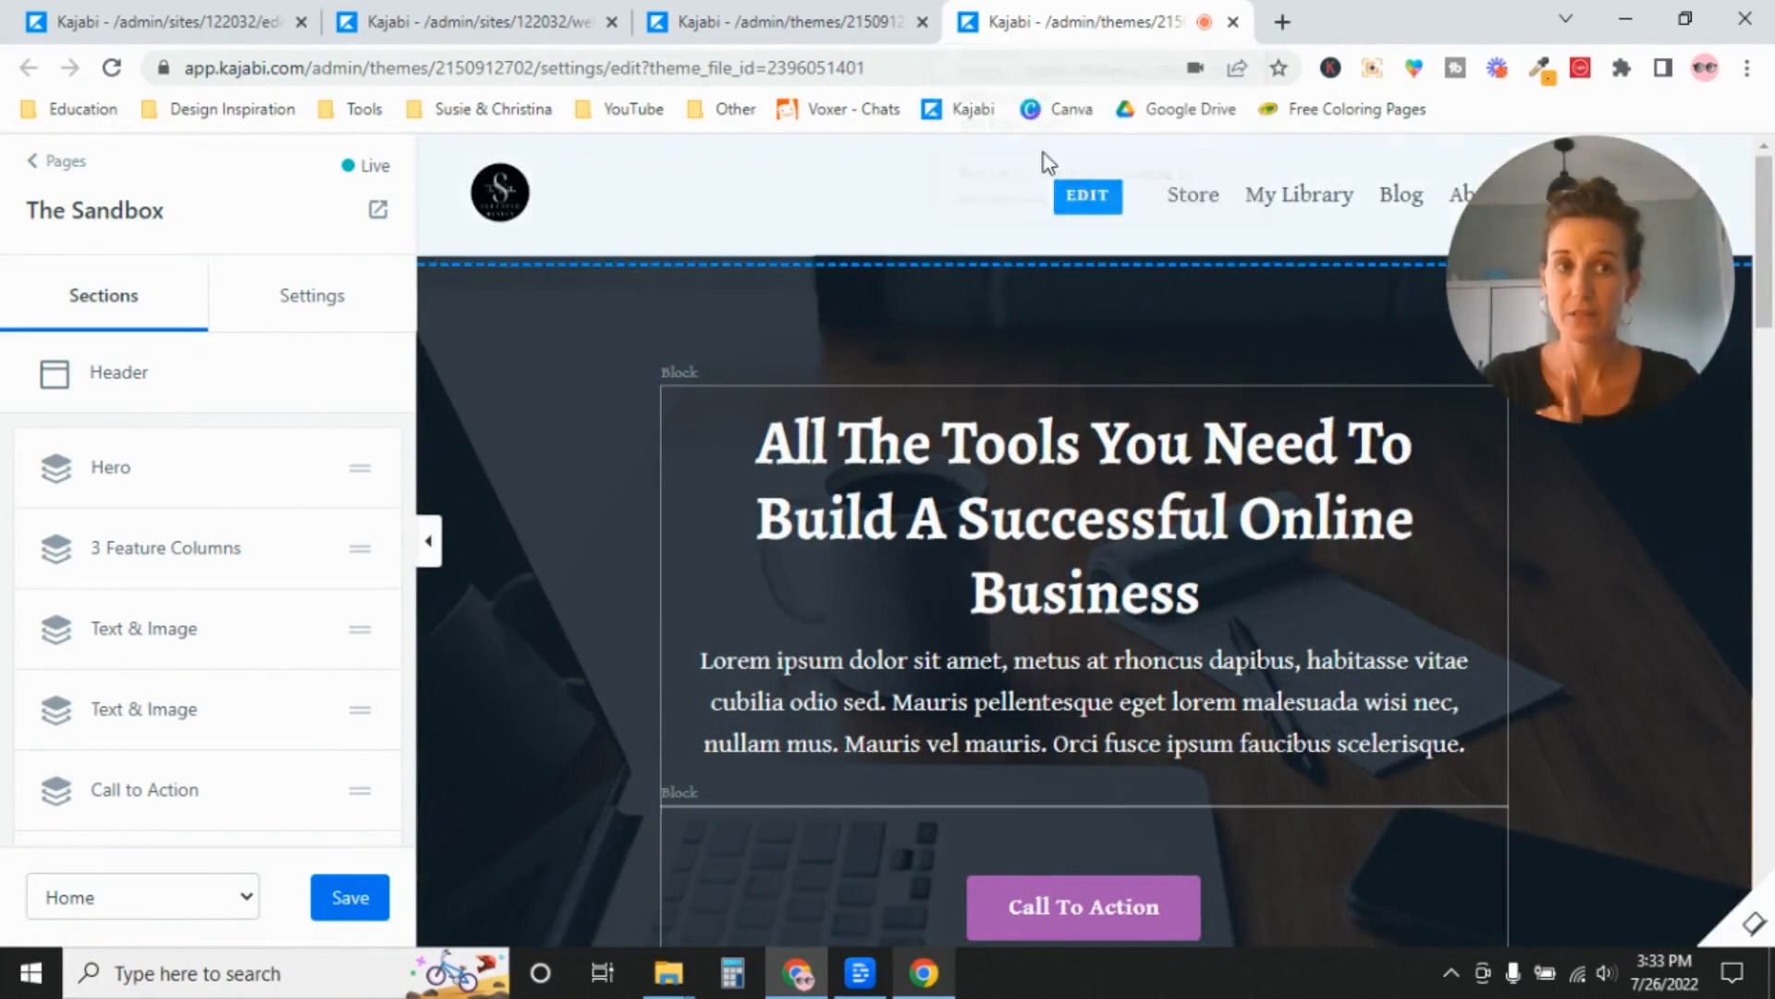
Go back to Site Details and display the Homepage choices again.
{"action": "left_click", "coordinate": [145, 27]}
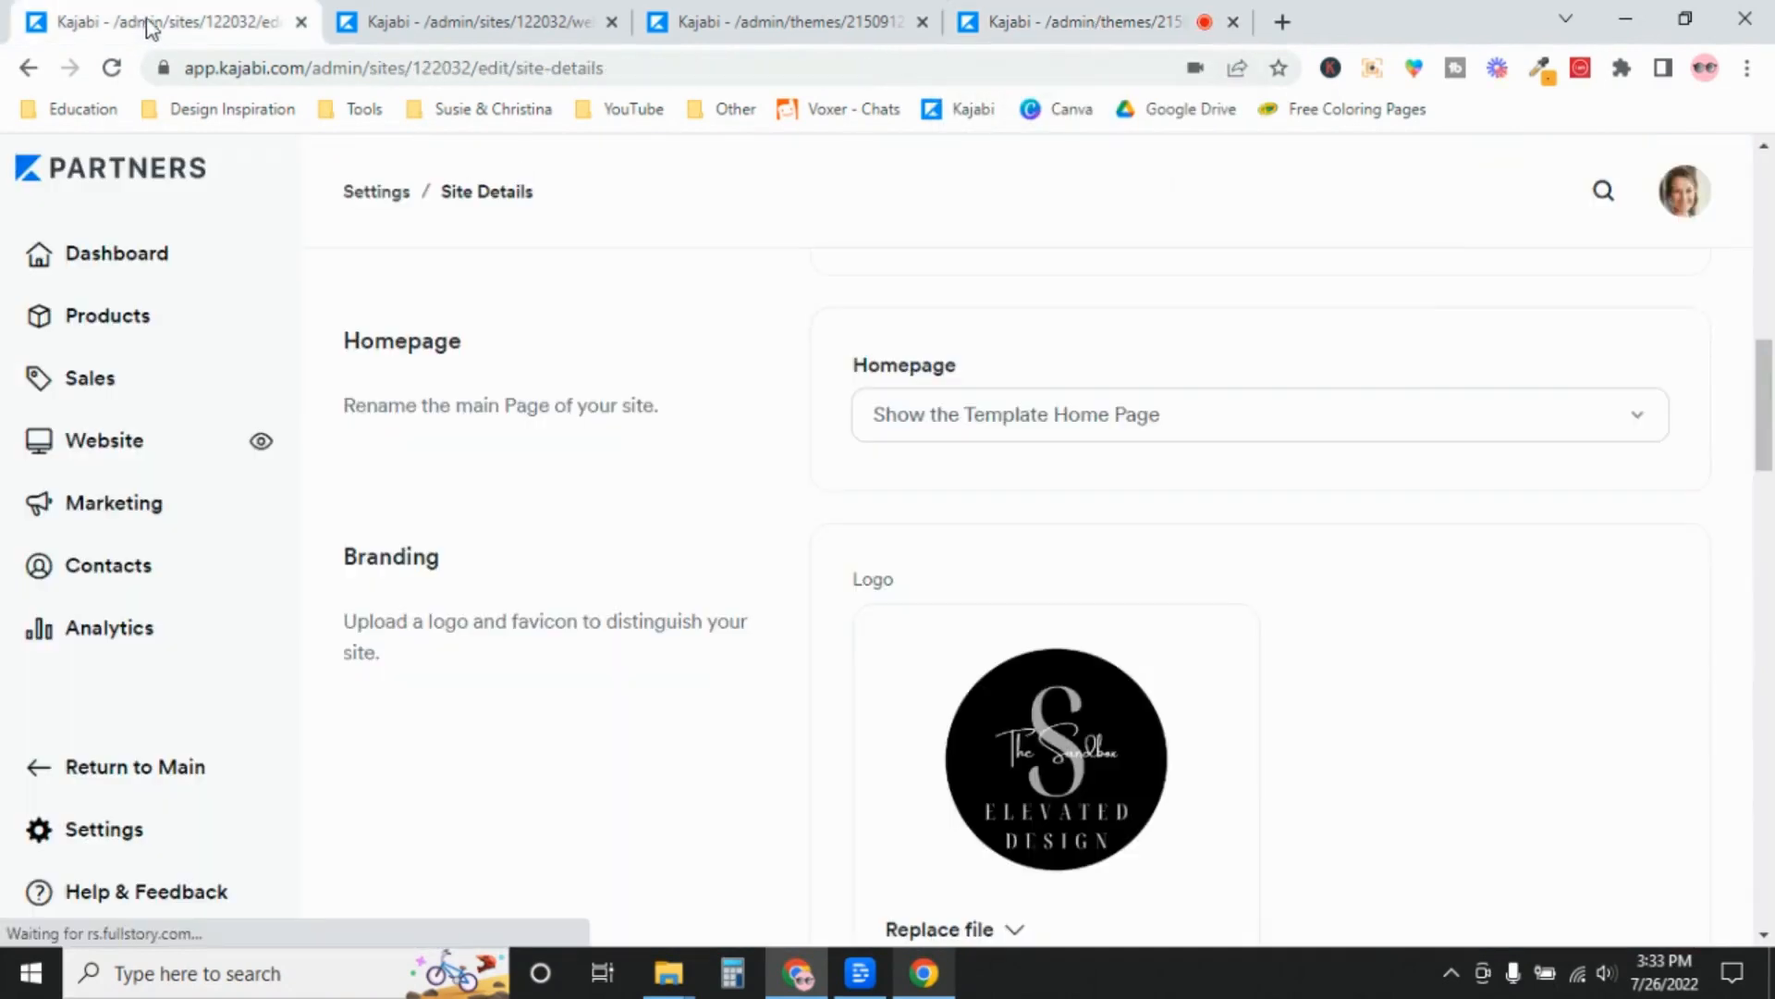
{"action": "left_click", "coordinate": [1215, 427]}
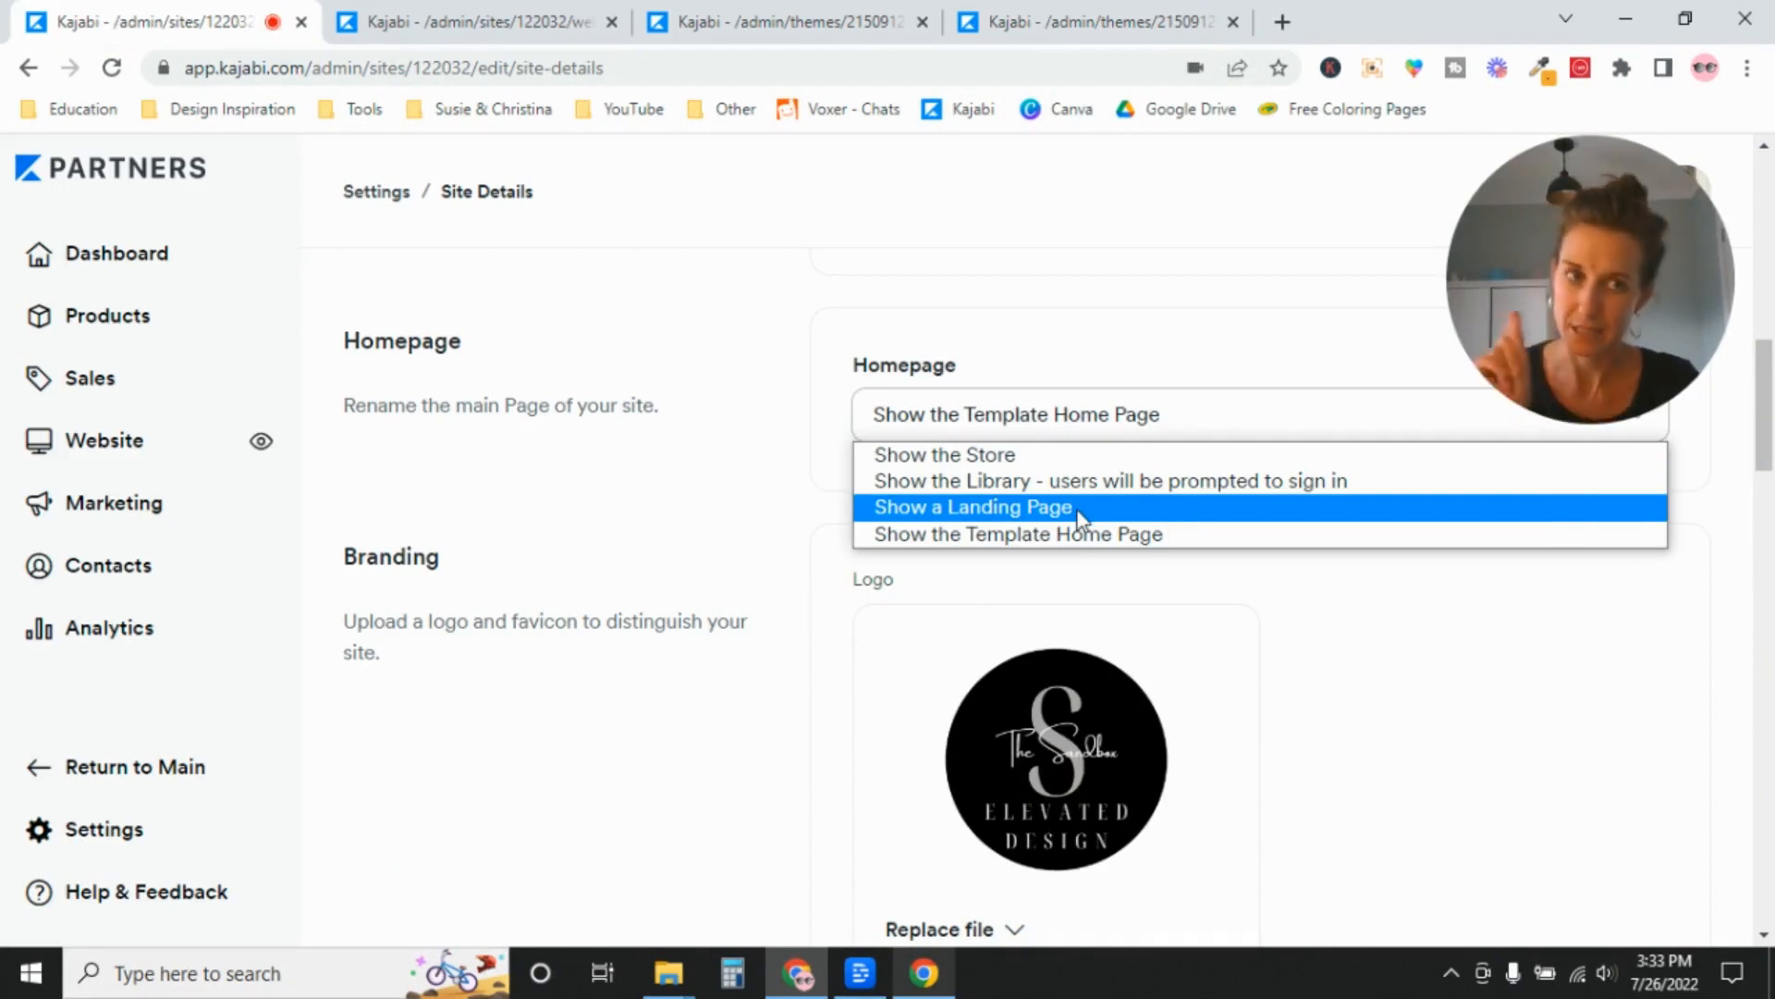
Close the Library and Home page editor browser tabs and return to the start of the website Pages overview.
{"action": "left_click", "coordinate": [843, 13]}
{"action": "left_click", "coordinate": [922, 22]}
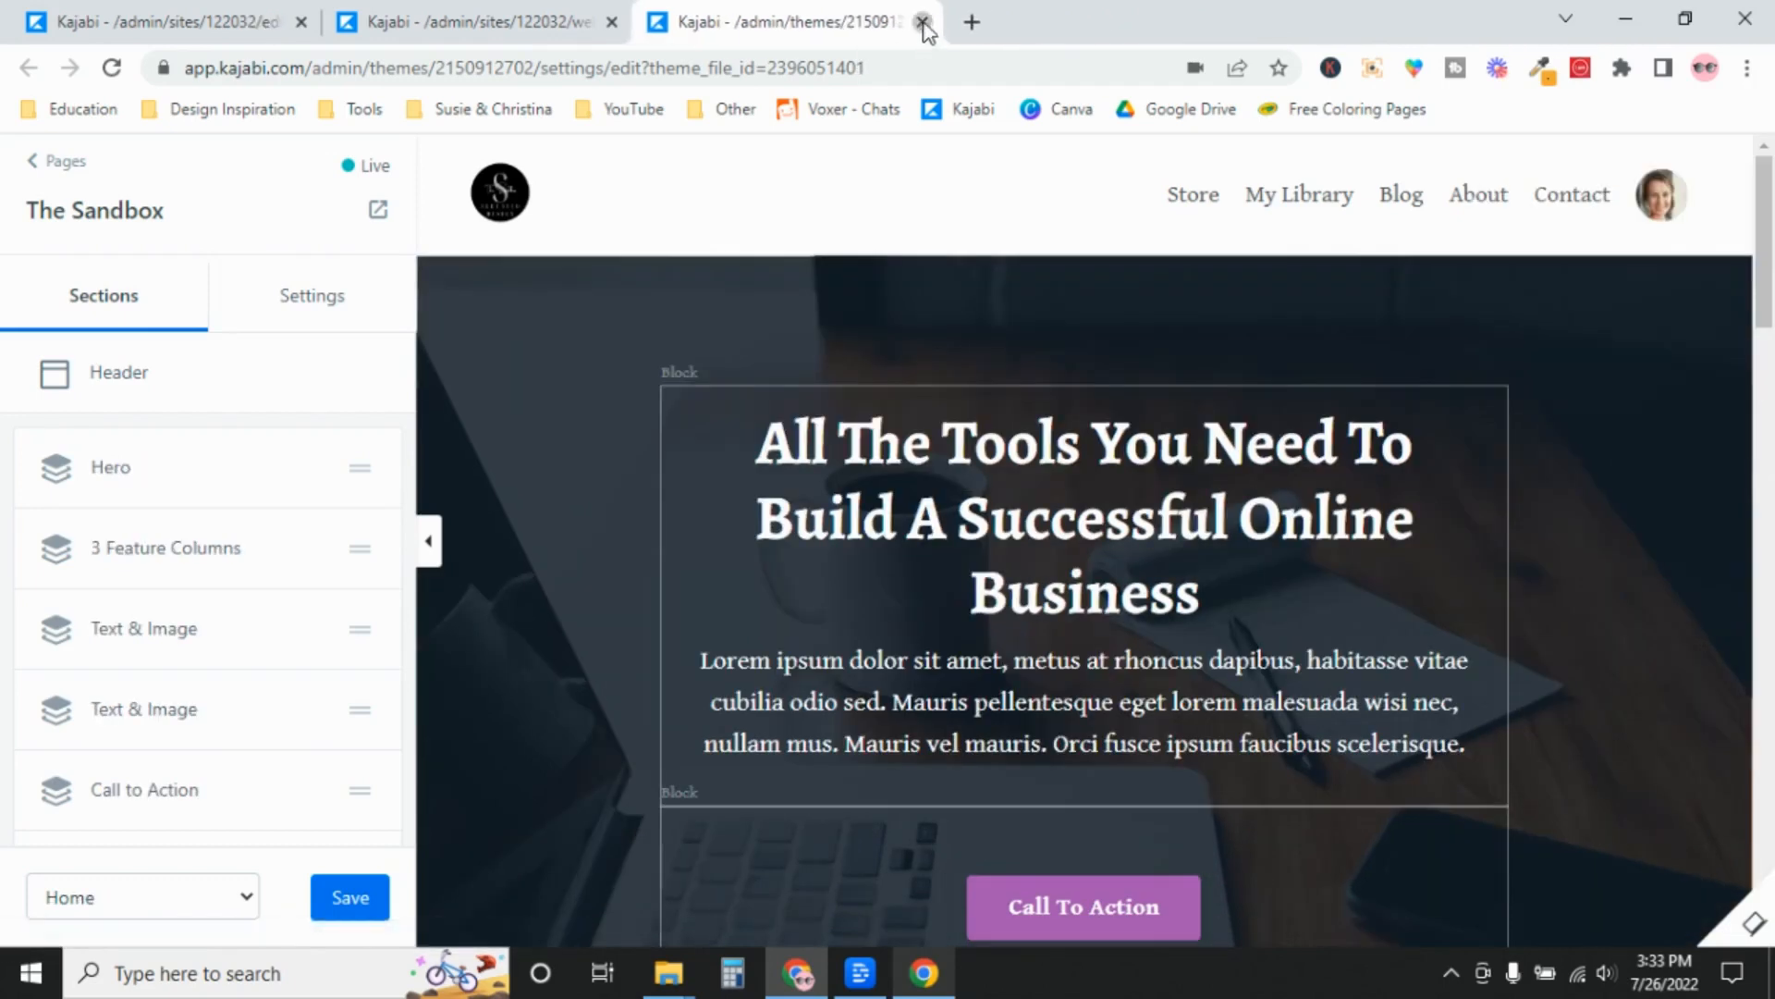
{"action": "left_click", "coordinate": [922, 22]}
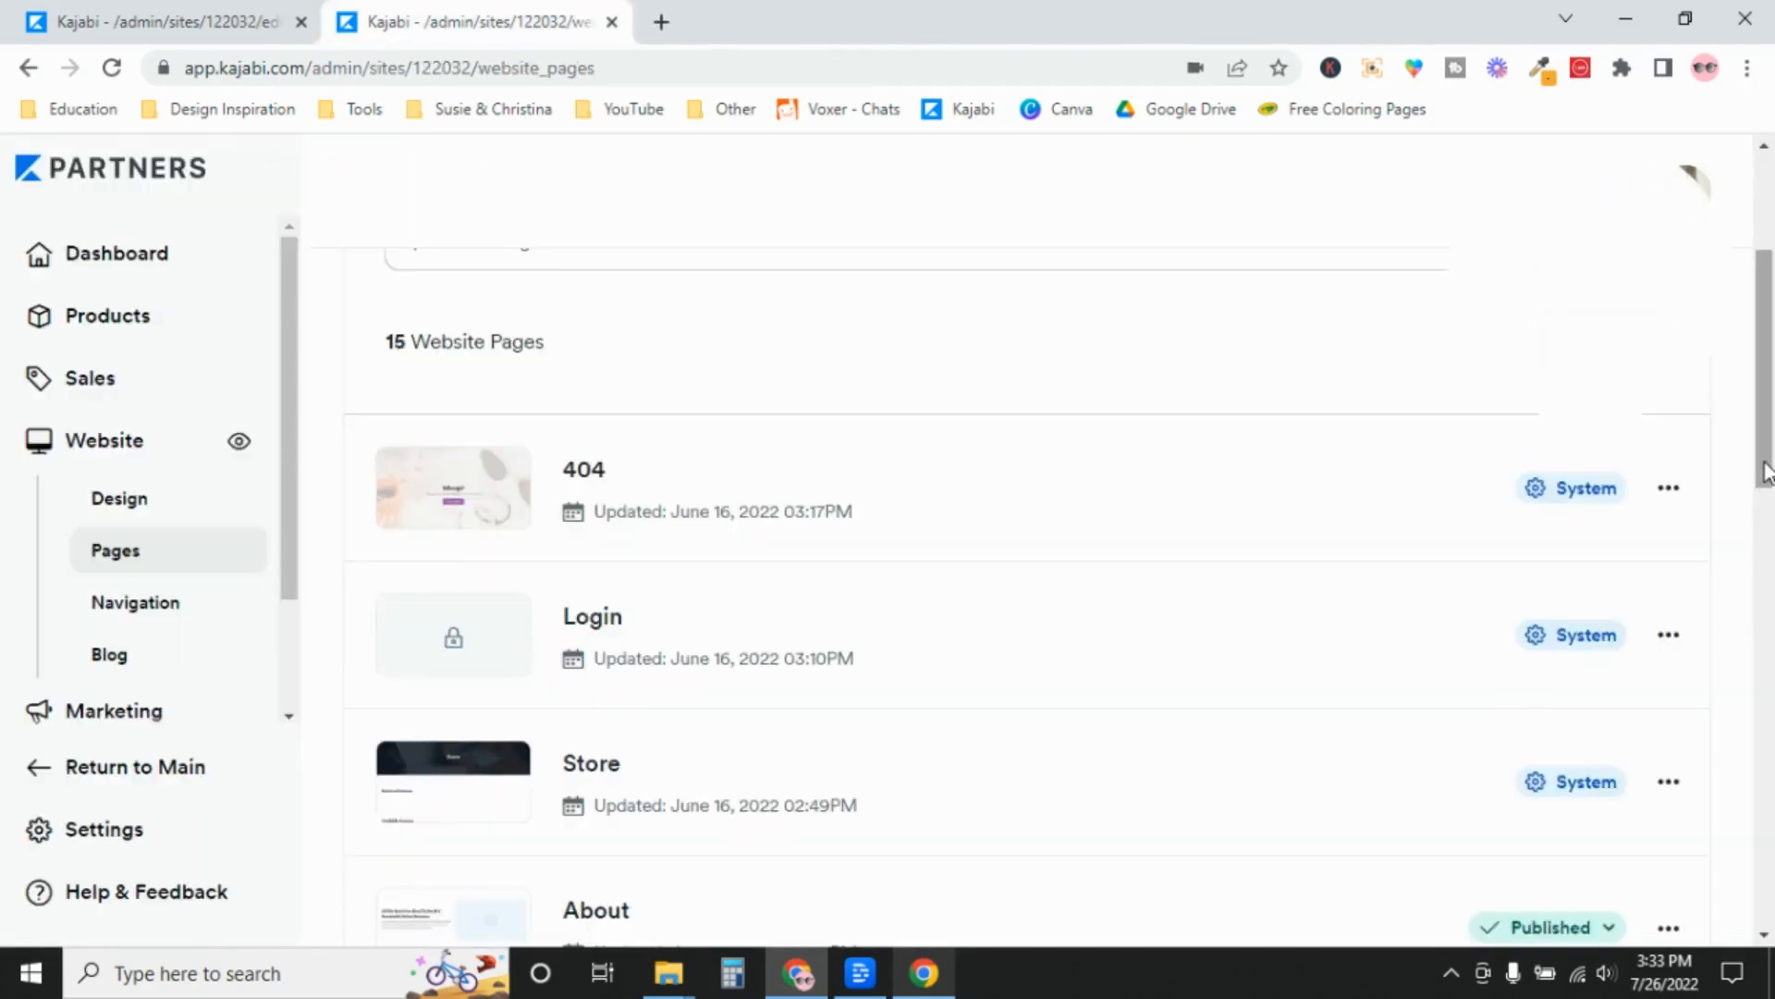
{"action": "left_click_drag", "start_coordinate": [1766, 472], "coordinate": [1766, 379]}
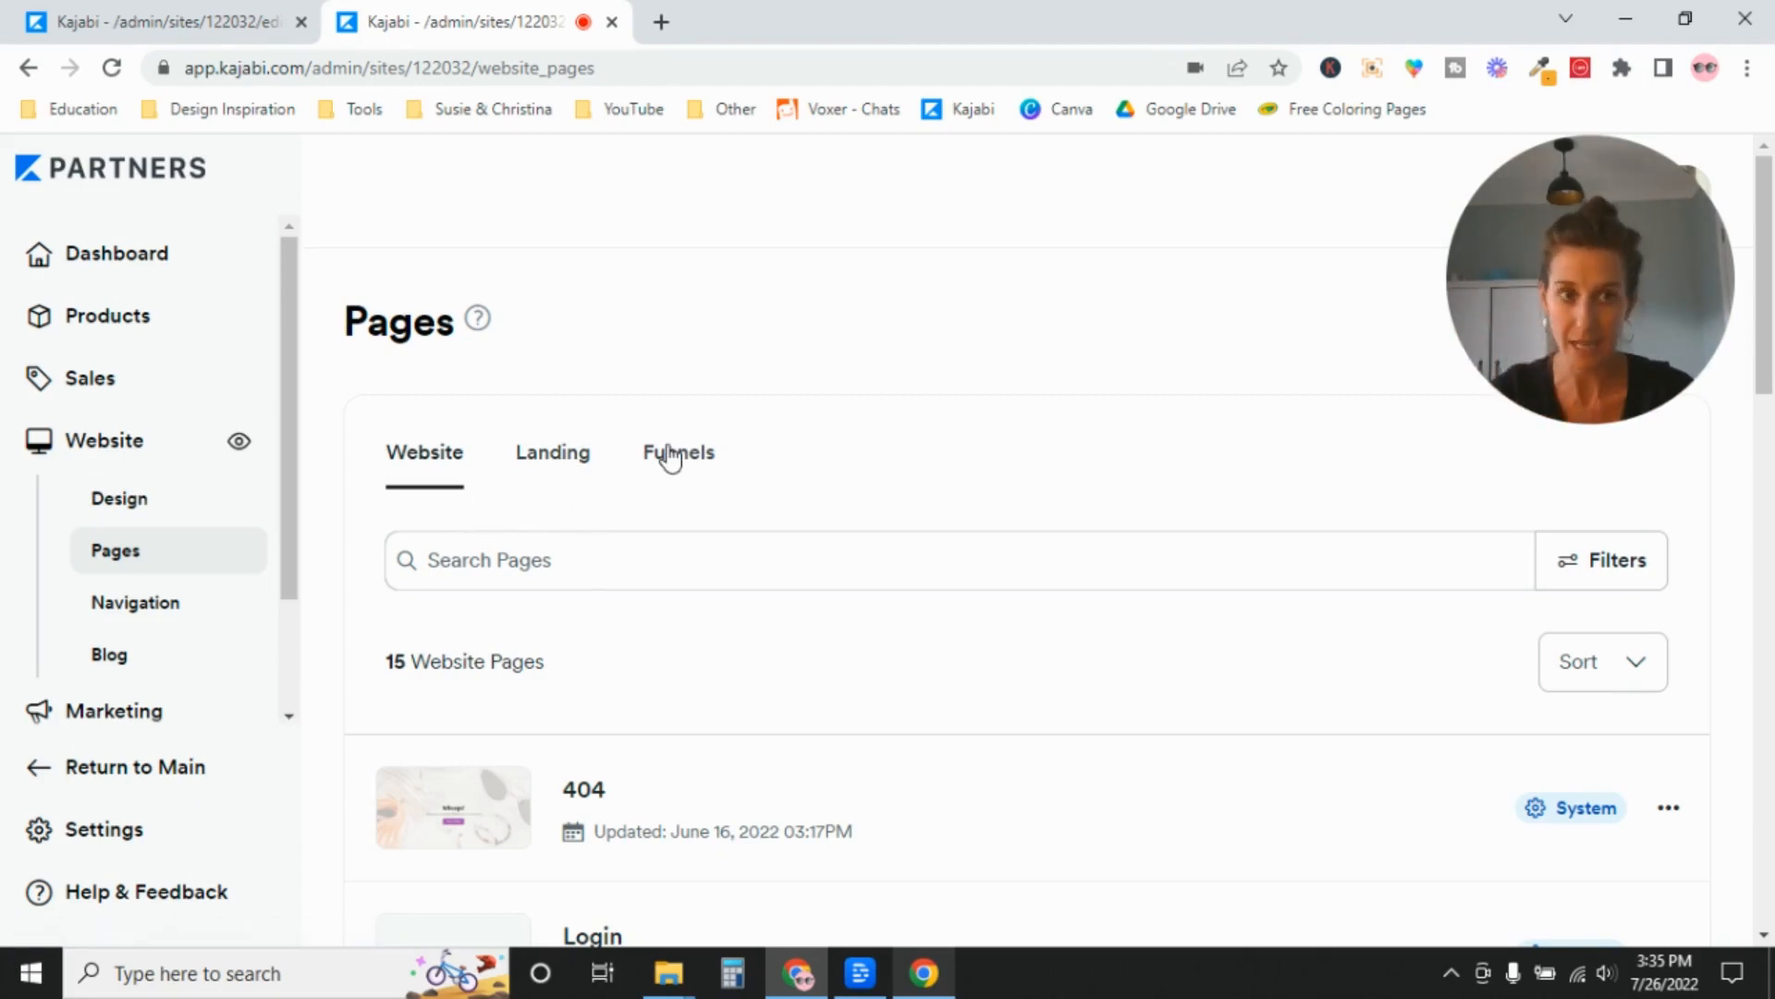
Set the Homepage option in Site Details to Show a Landing Page and display the landing pages available to pick.
{"action": "left_click", "coordinate": [173, 39]}
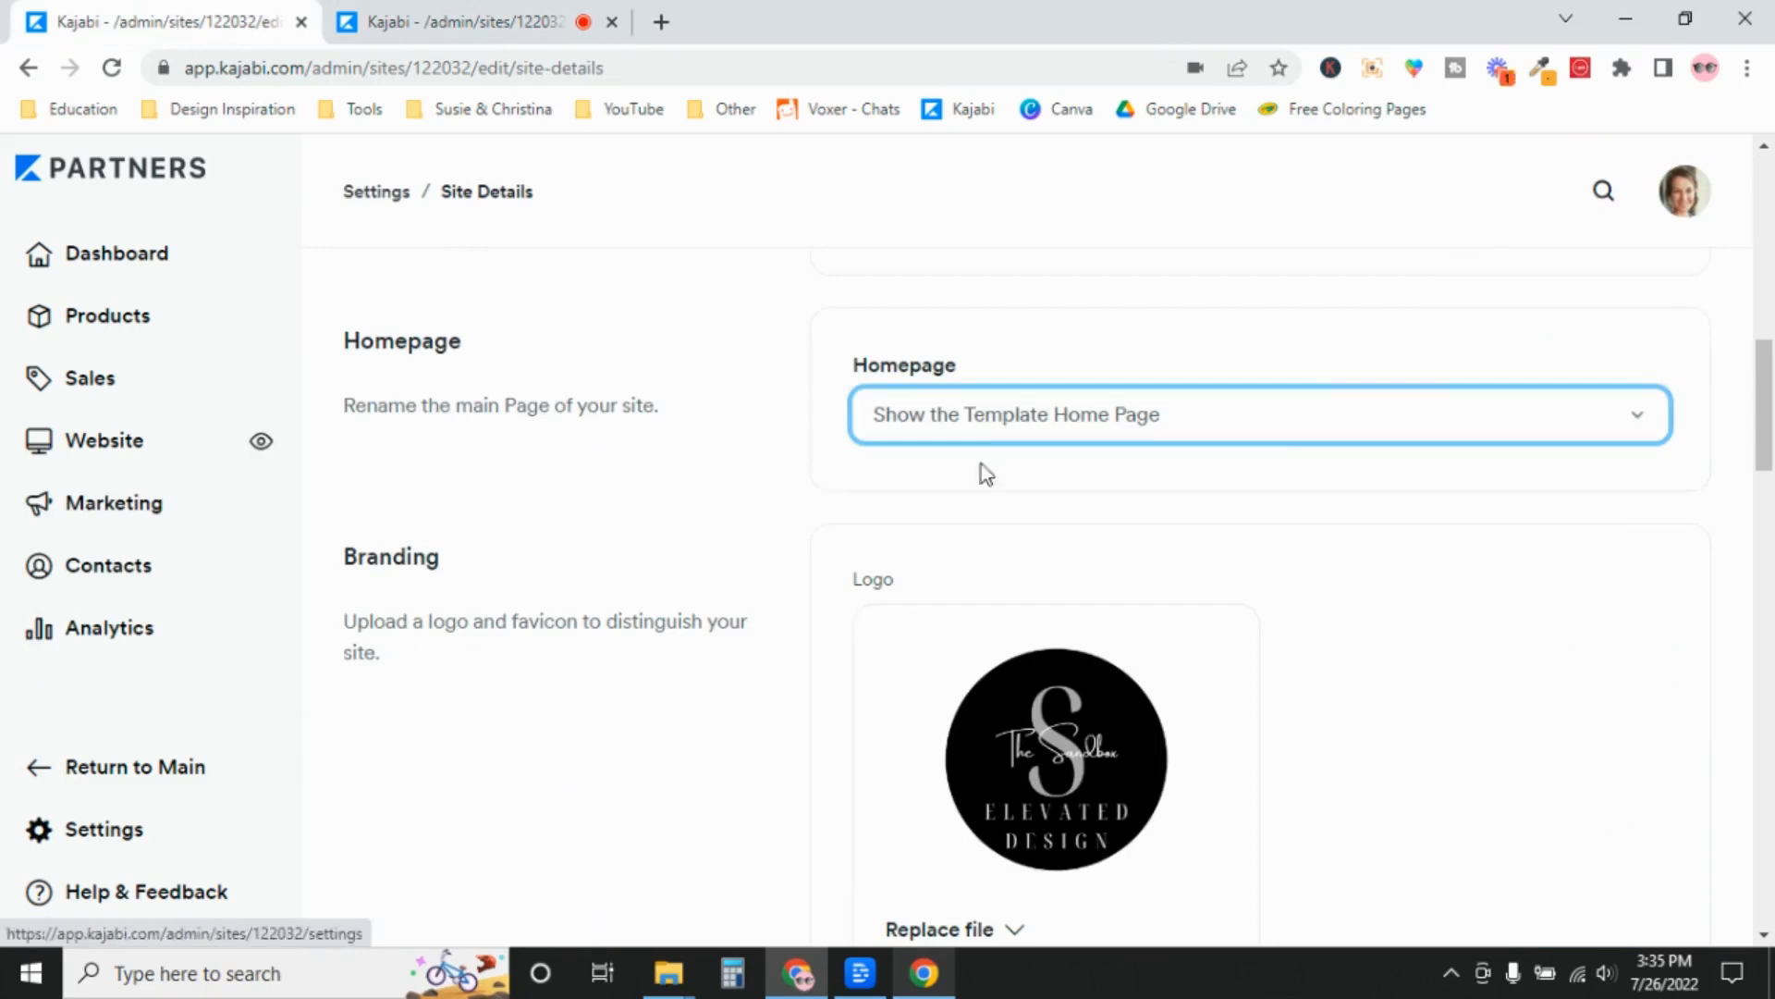
{"action": "left_click", "coordinate": [1183, 430]}
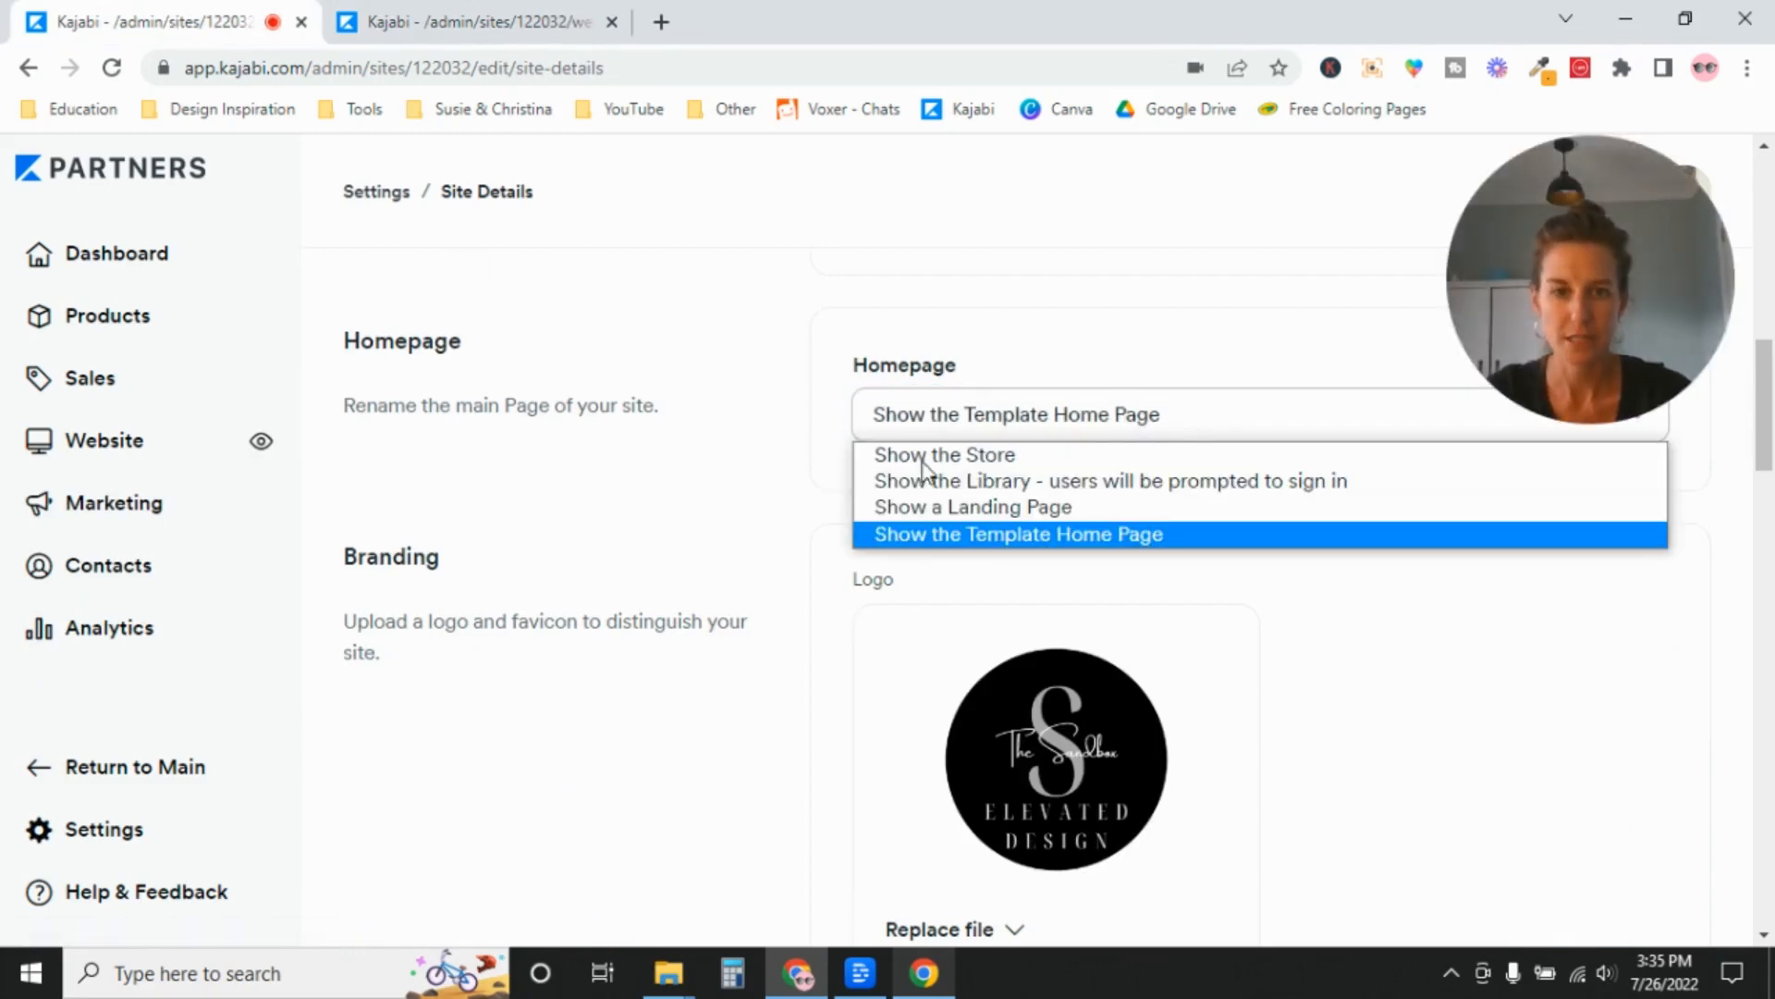
{"action": "left_click", "coordinate": [1006, 508]}
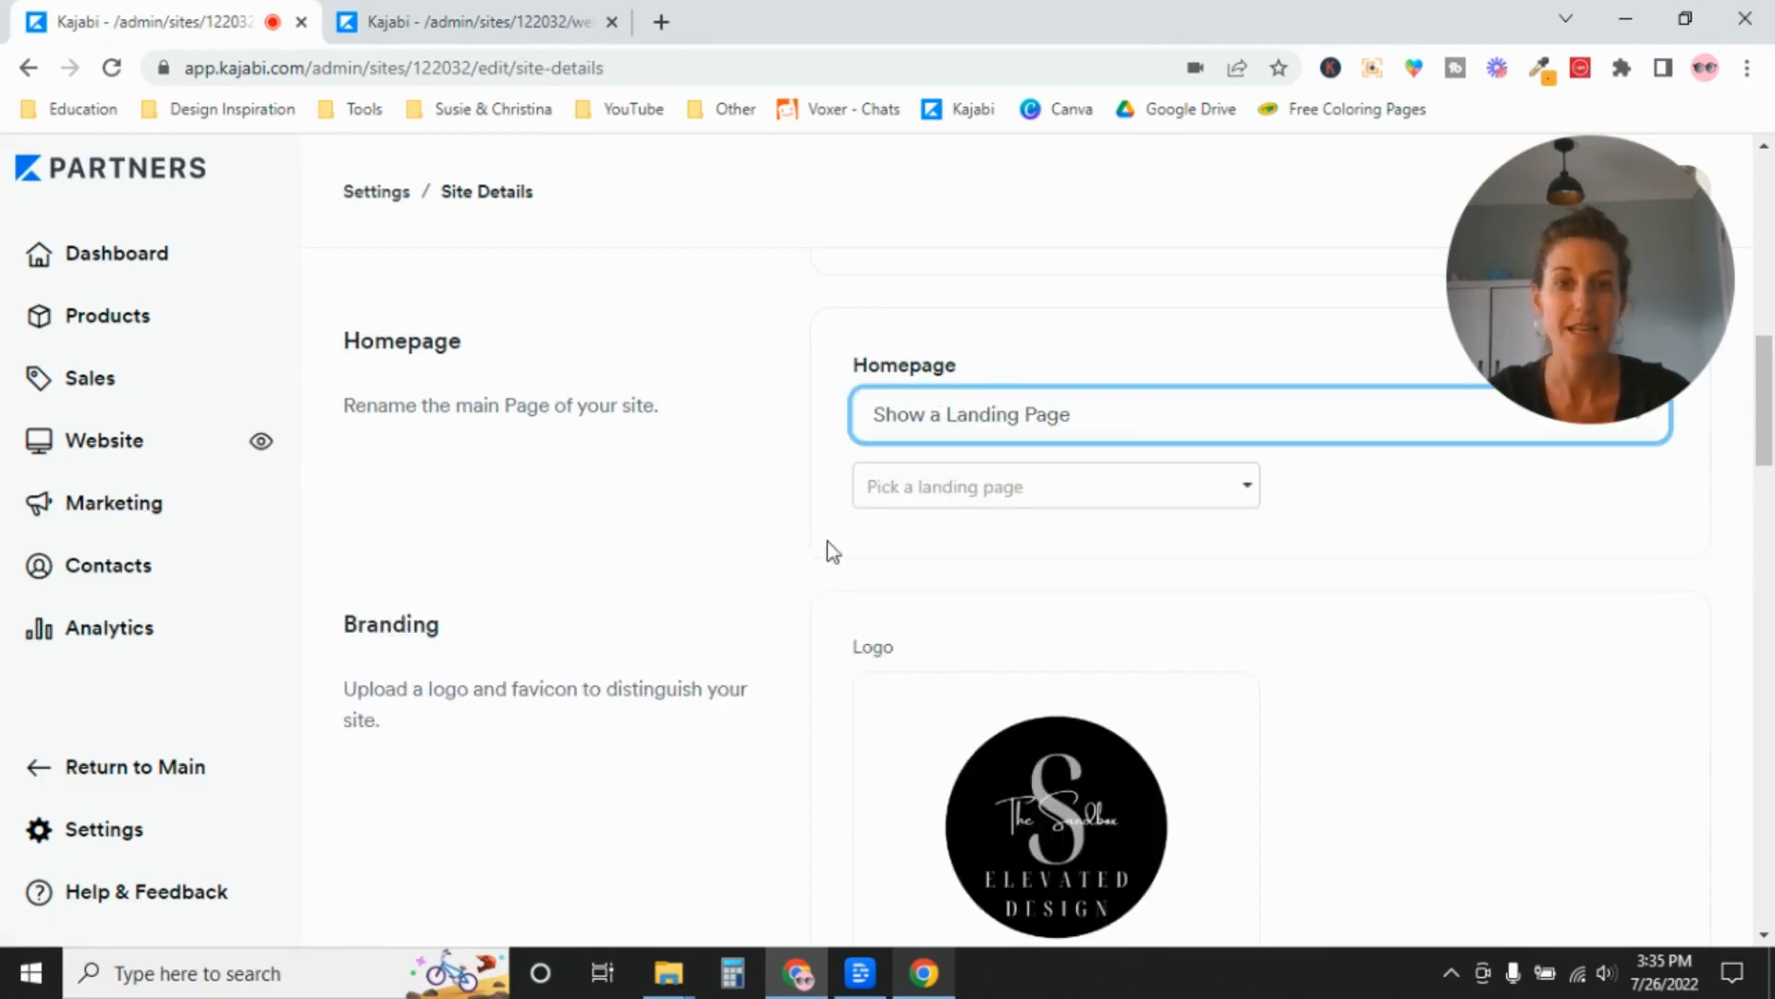
{"action": "left_click", "coordinate": [1027, 502]}
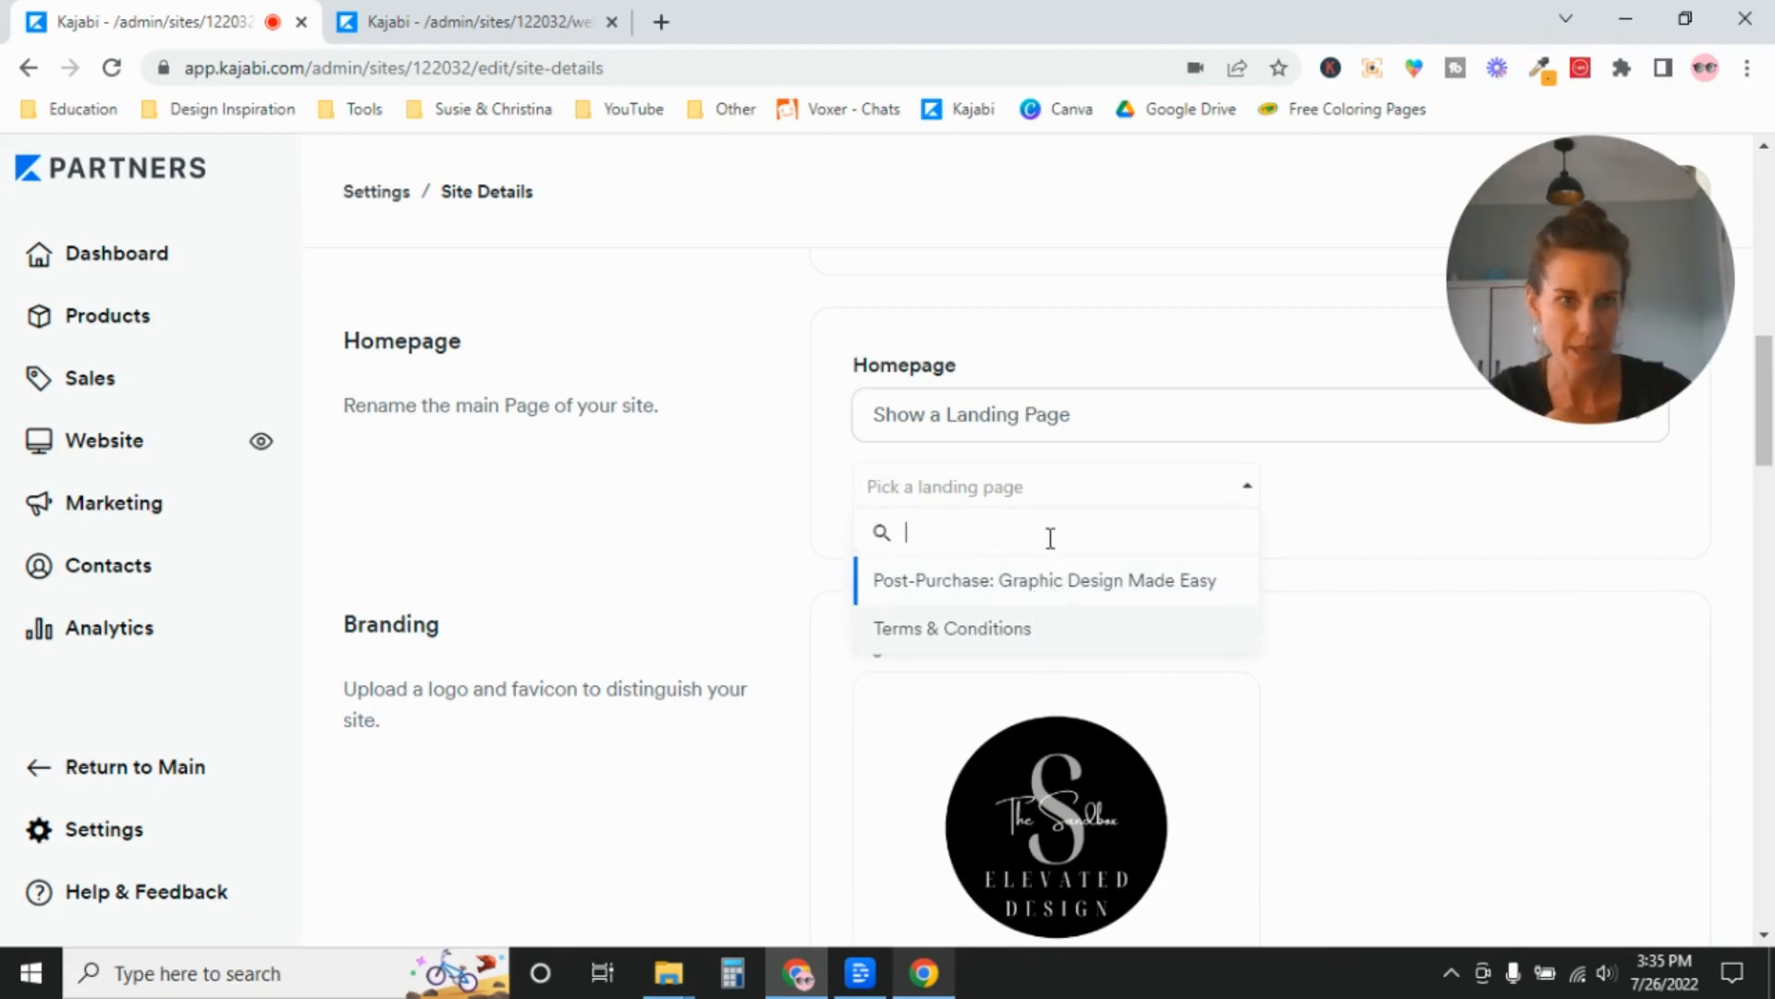
{"action": "left_click", "coordinate": [669, 515]}
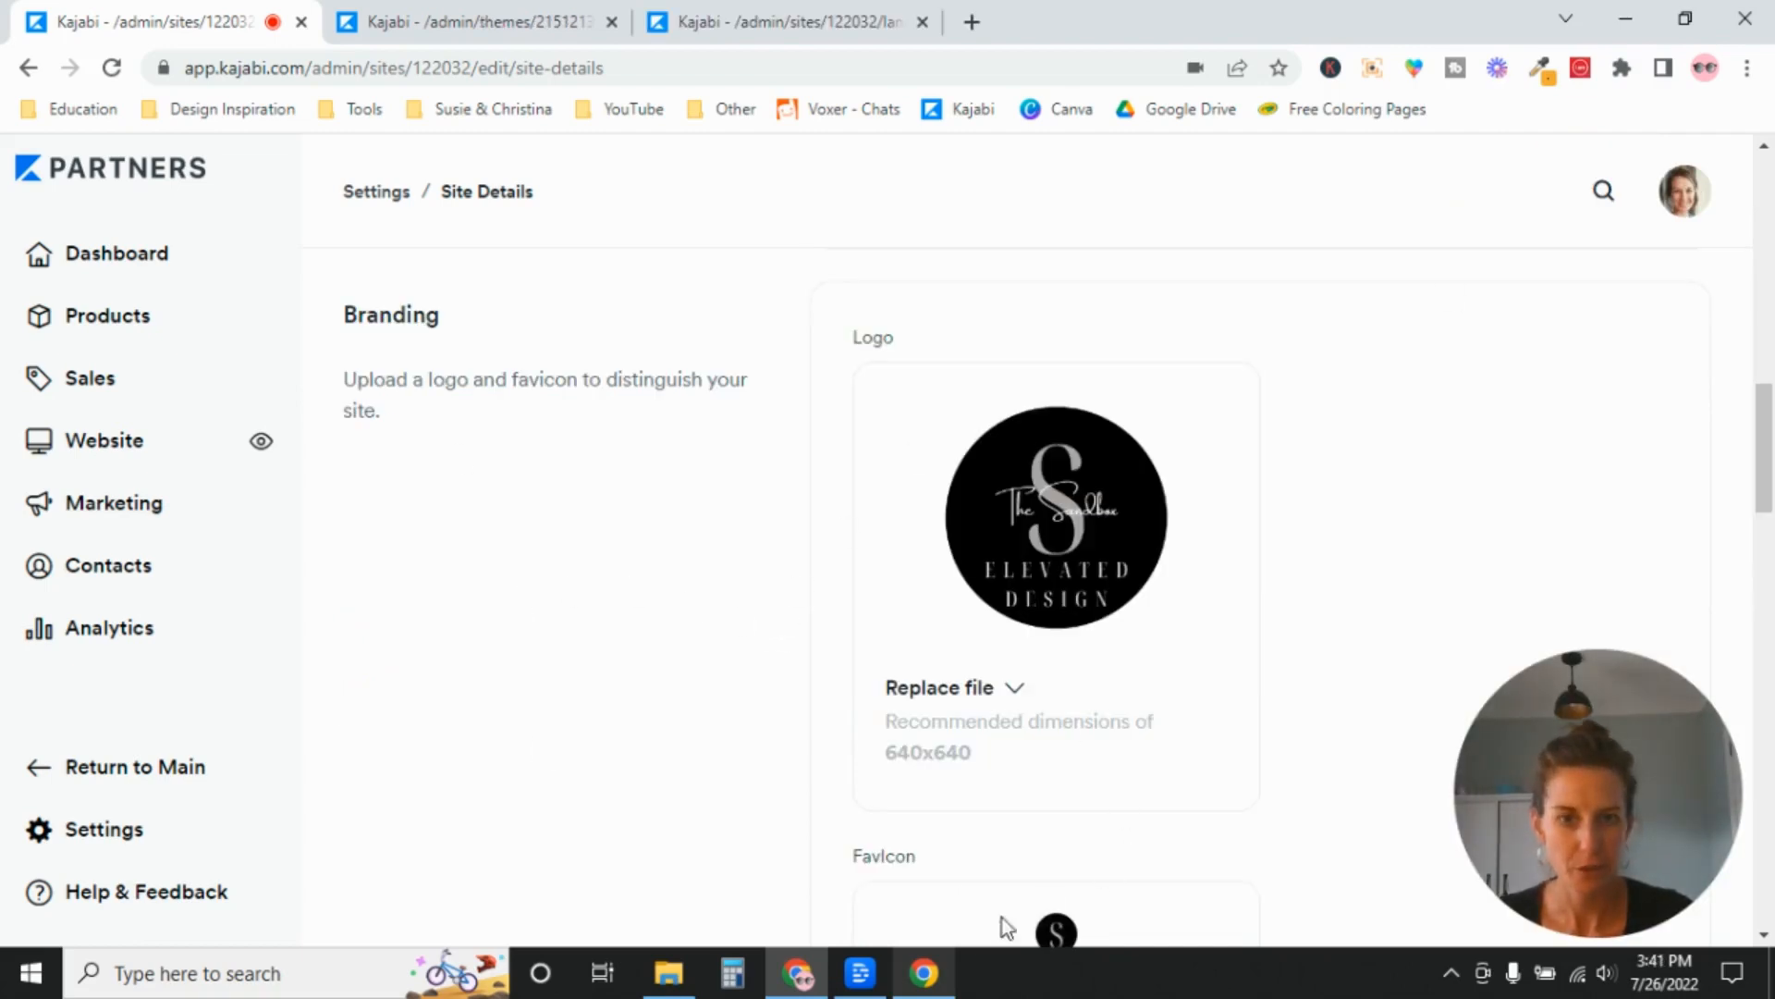
Examine the Logo settings and recommended dimensions in the Branding section of Site Details.
{"action": "scroll", "coordinate": [1054, 901], "scroll_direction": "down", "scroll_amount": 1}
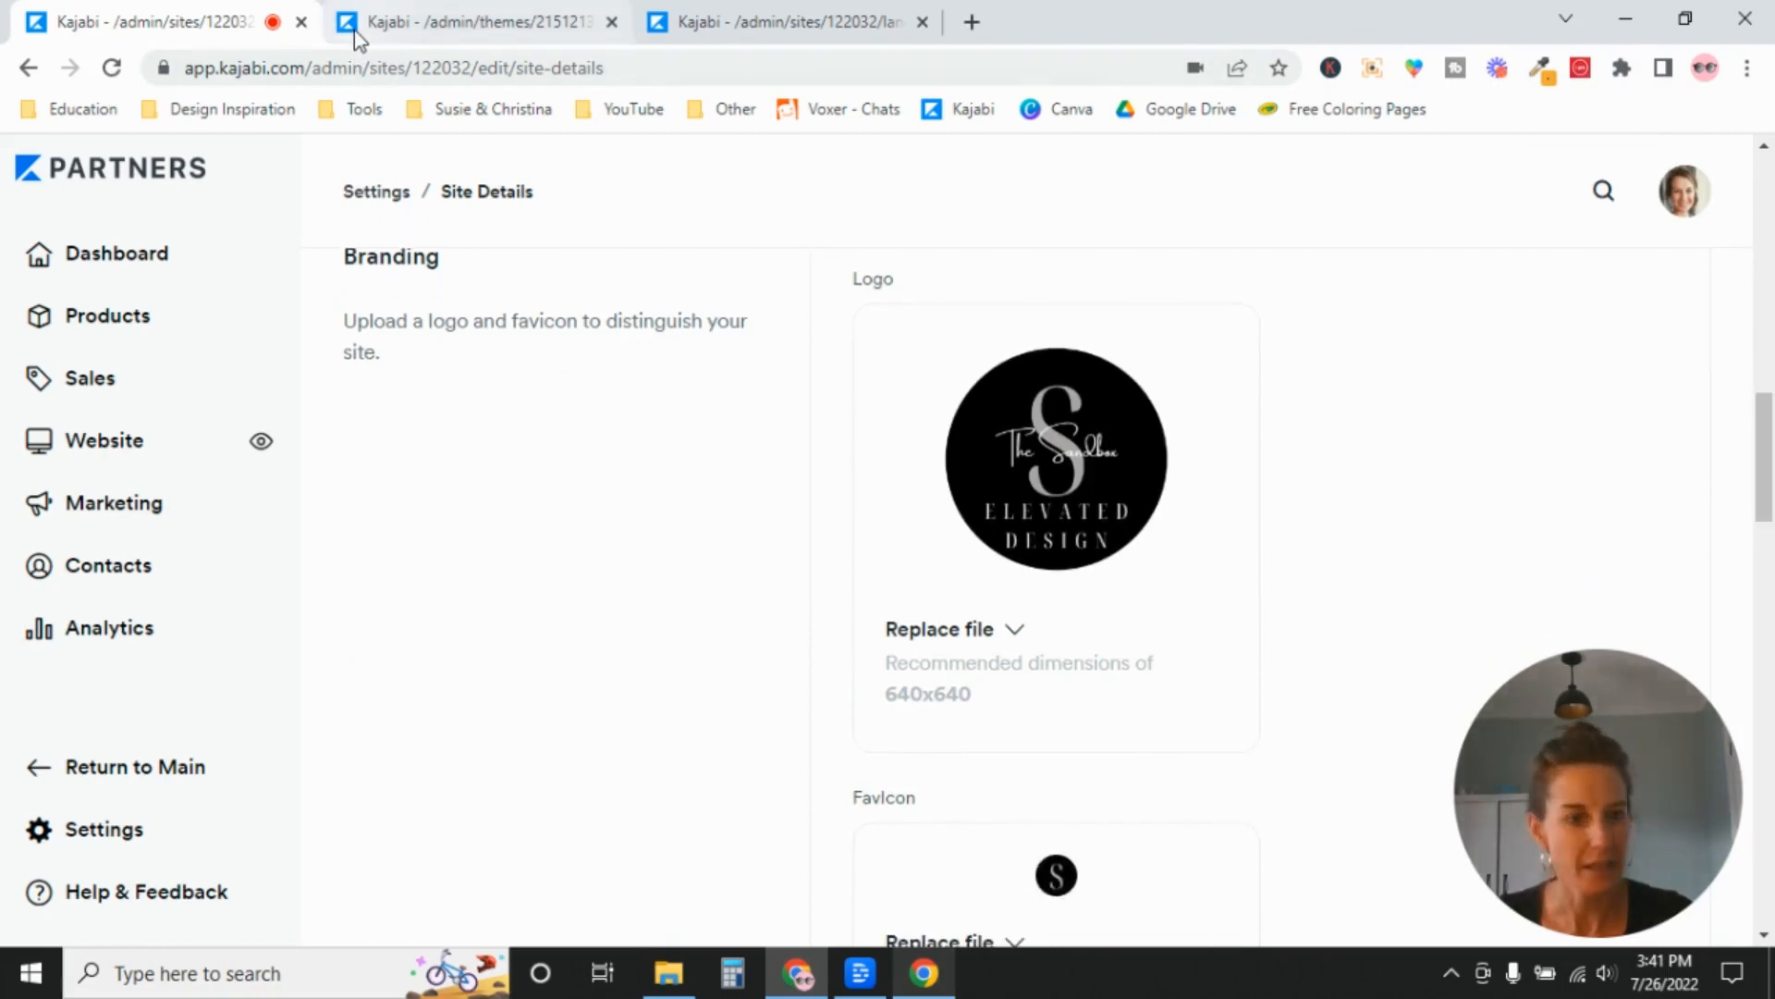
{"action": "mouse_move", "coordinate": [357, 37]}
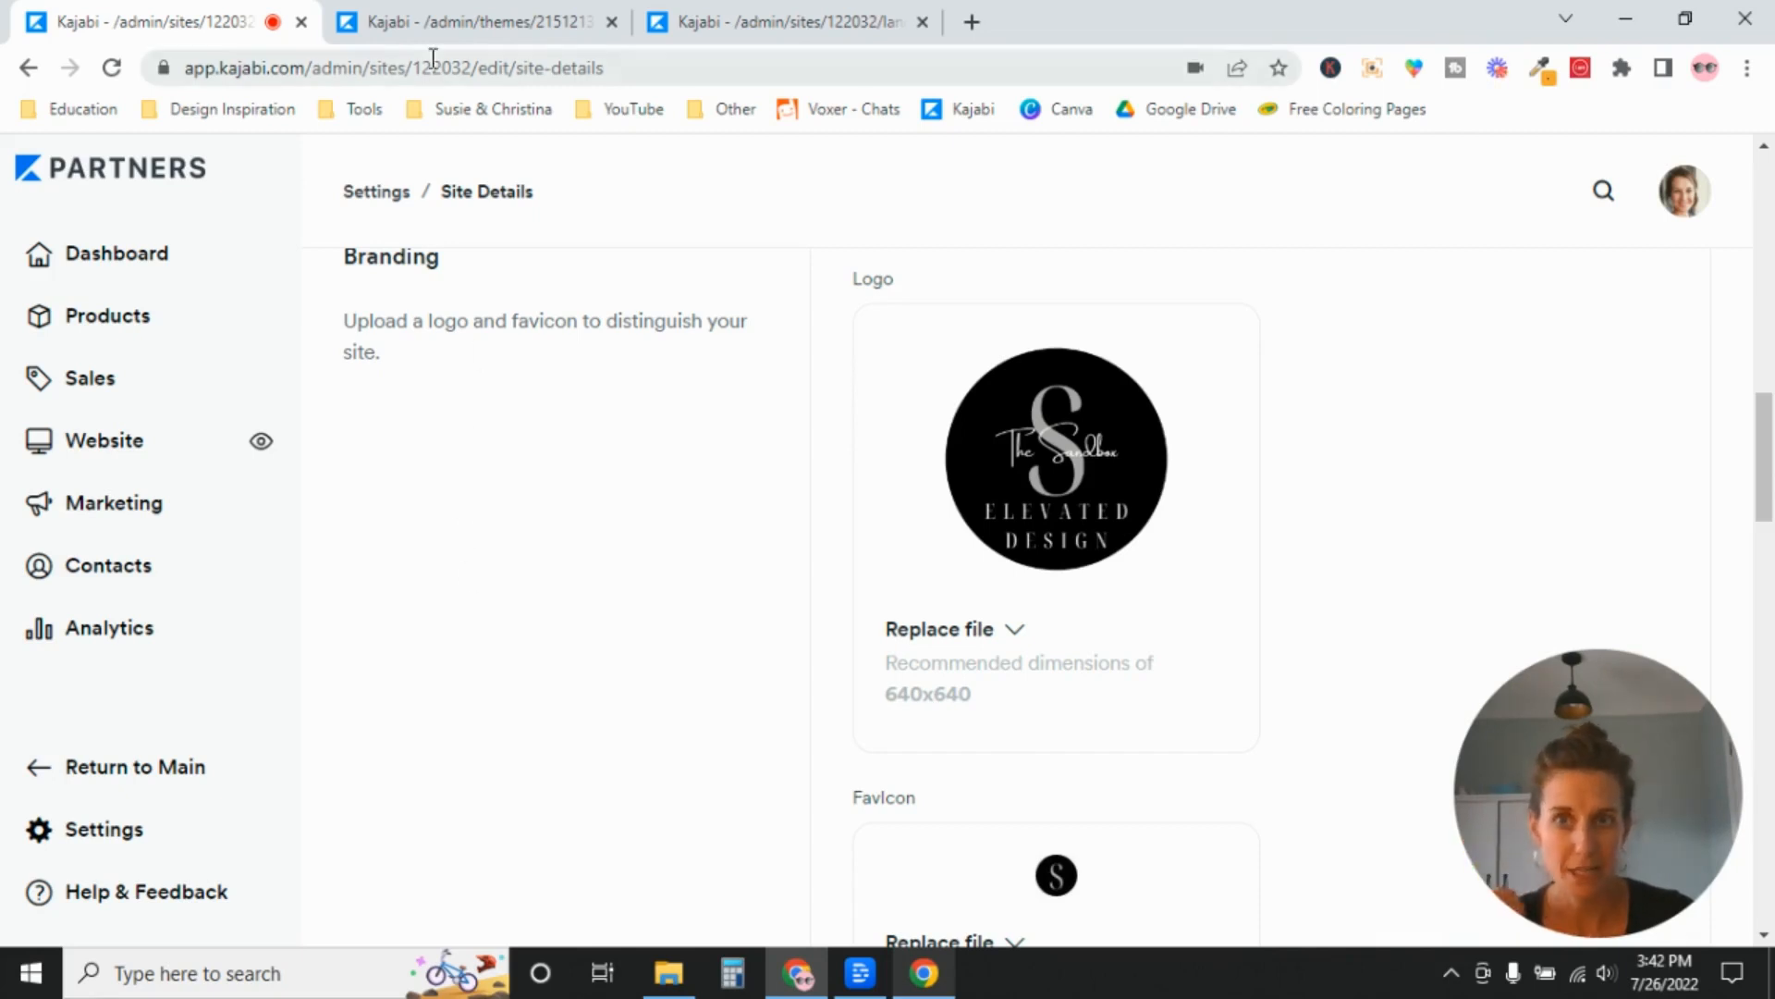
{"action": "mouse_move", "coordinate": [434, 28]}
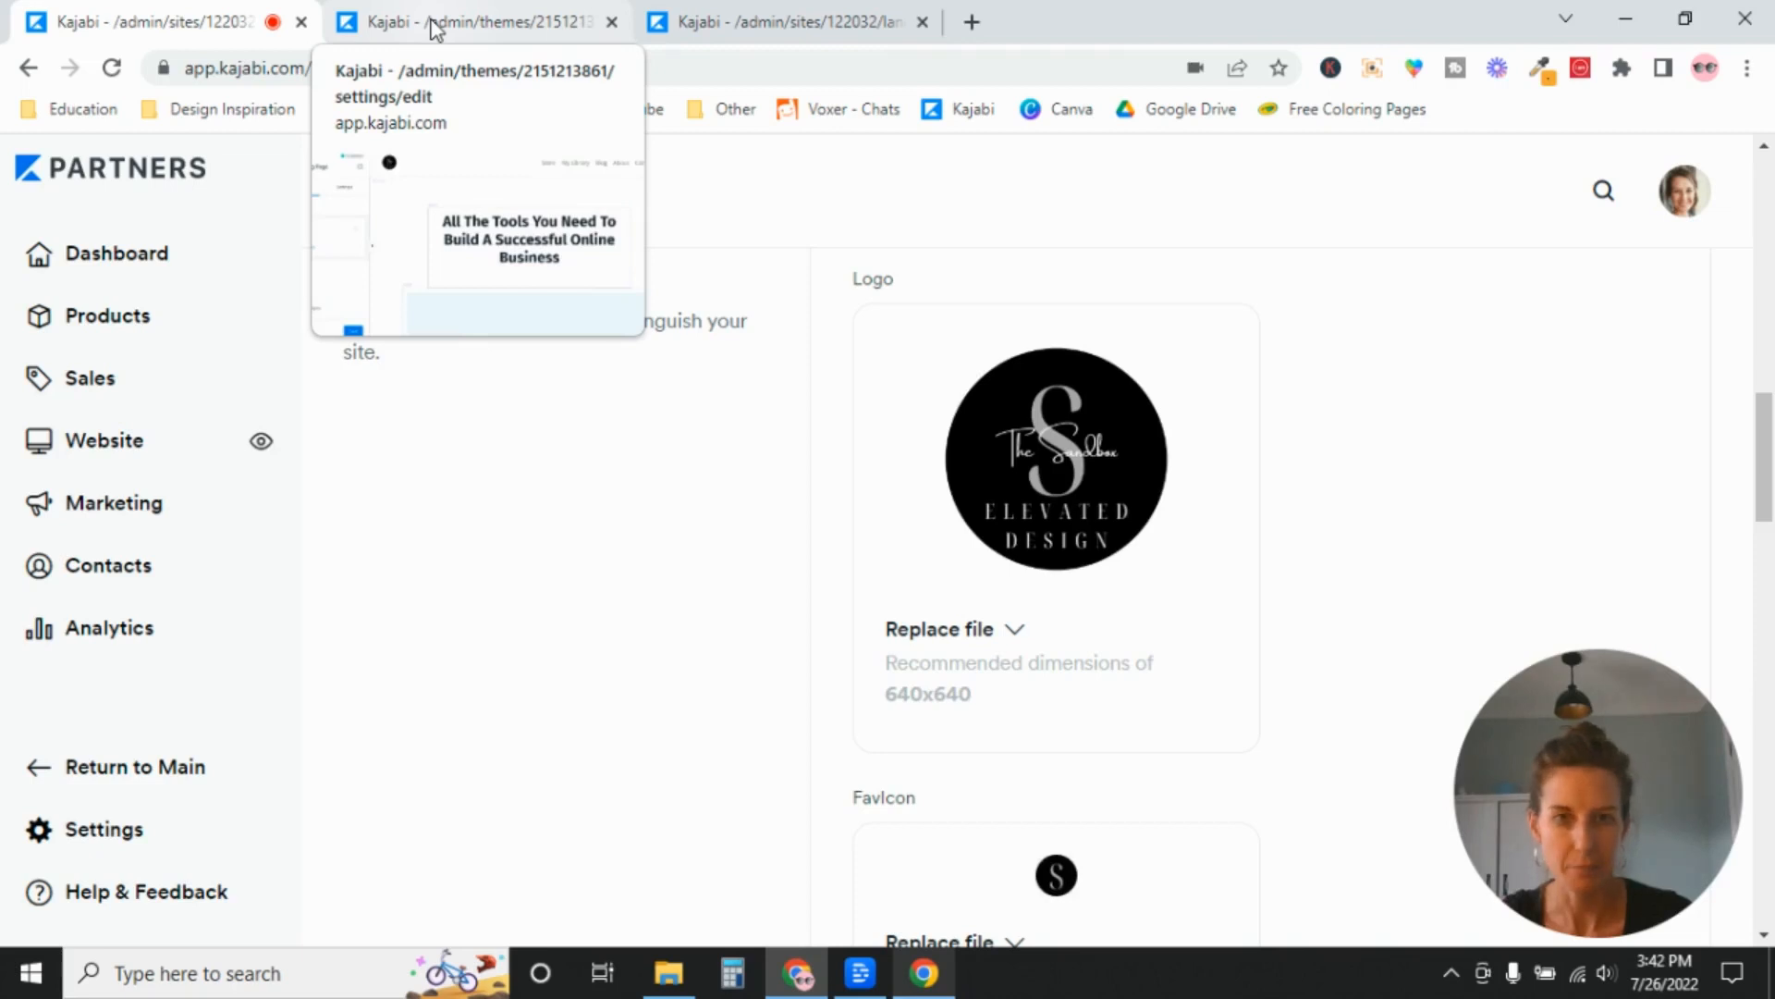
{"action": "left_click", "coordinate": [433, 26]}
{"action": "left_click", "coordinate": [155, 14]}
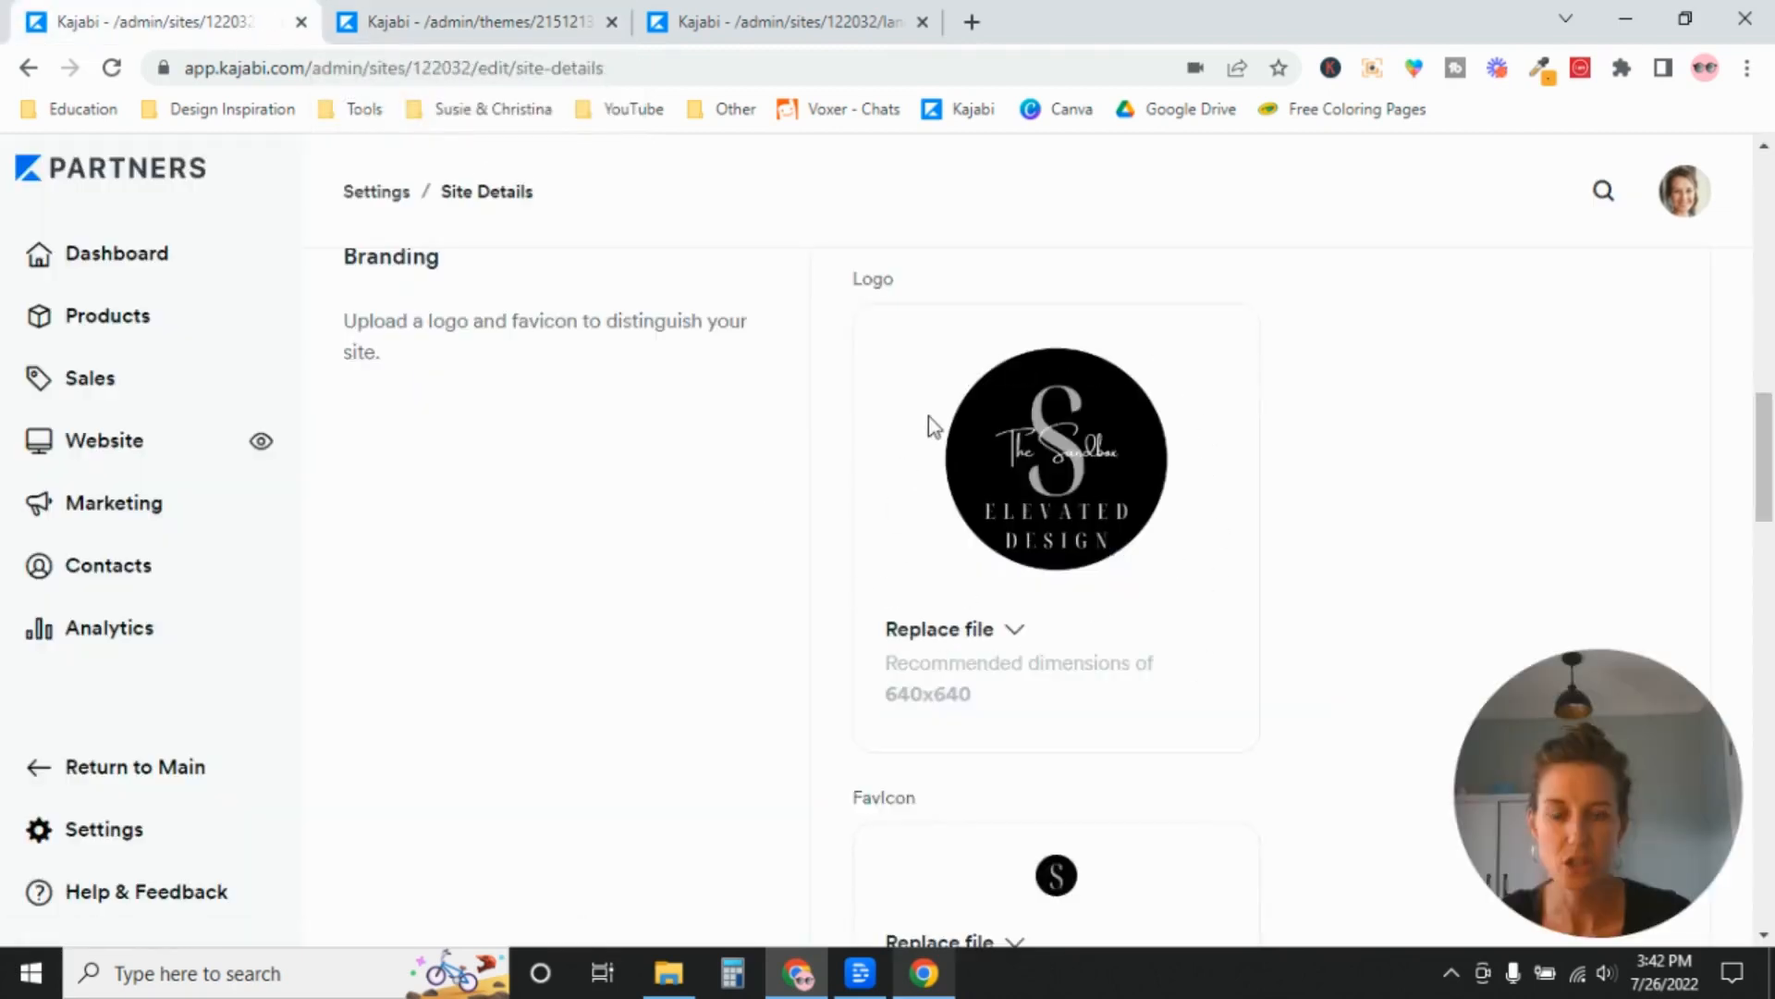
Set the header logo's image width to 200 in the DEMO Landing Page editor.
{"action": "left_click", "coordinate": [439, 17]}
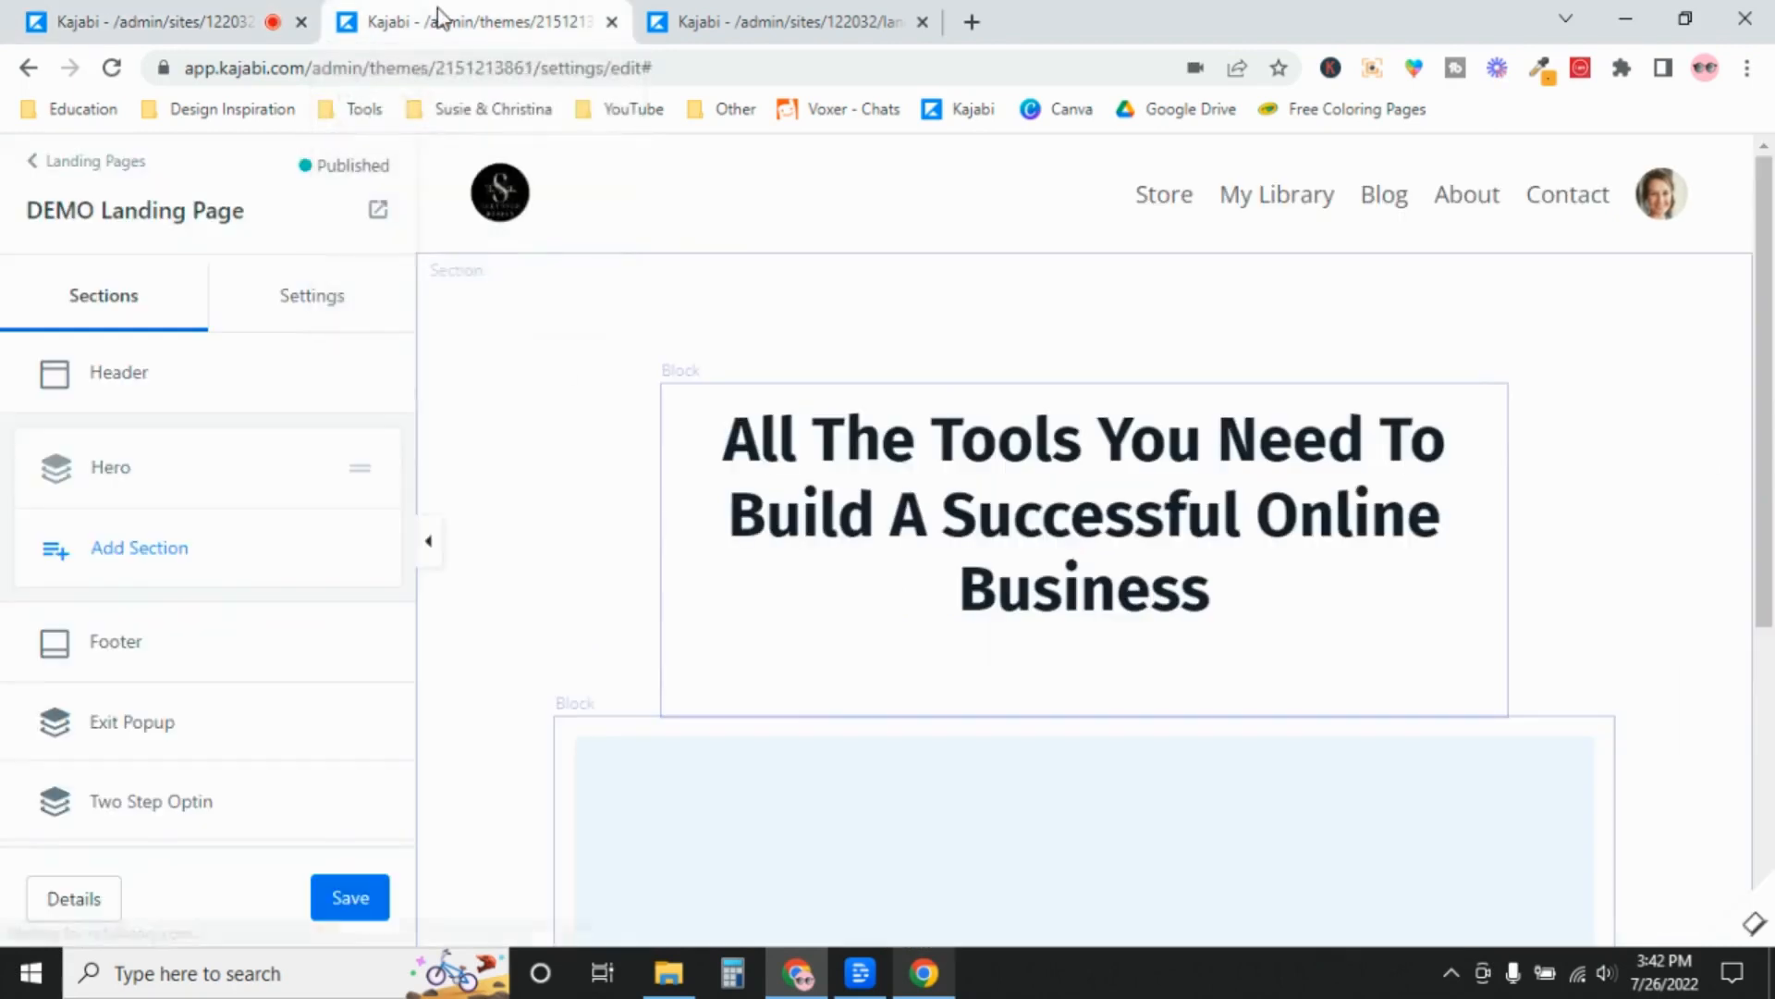
{"action": "left_click", "coordinate": [523, 209]}
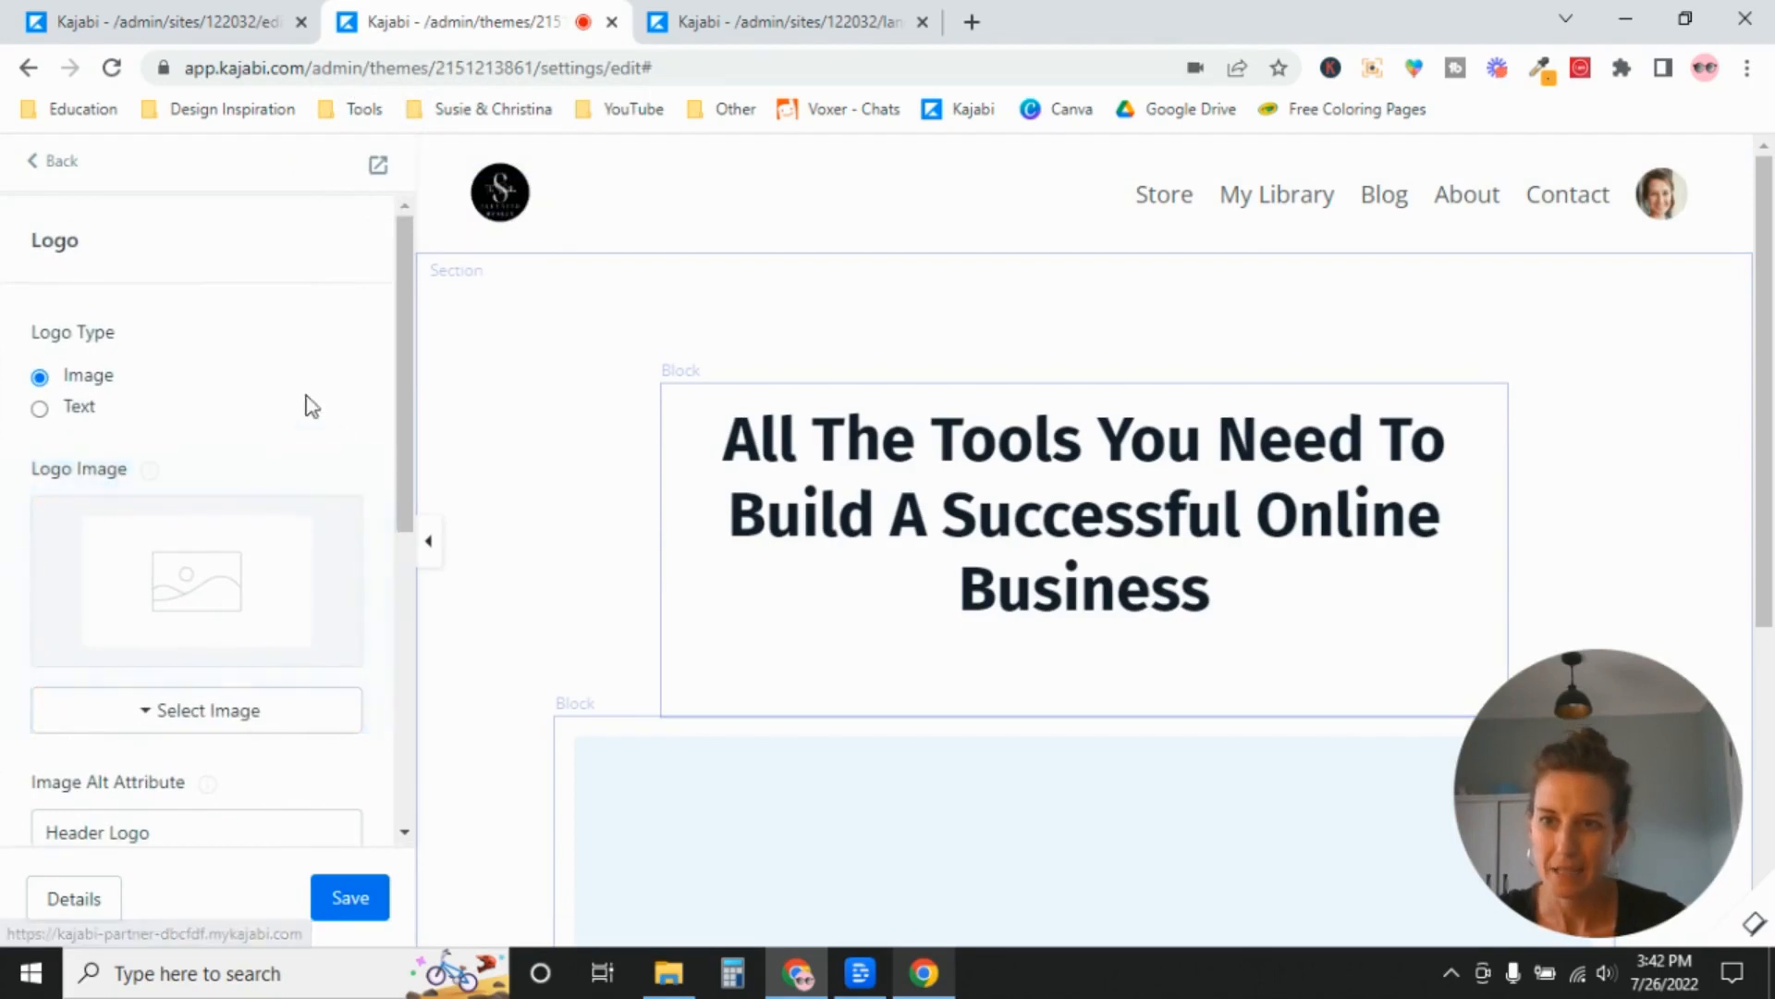
{"action": "scroll", "coordinate": [405, 434], "scroll_direction": "down", "scroll_amount": 1}
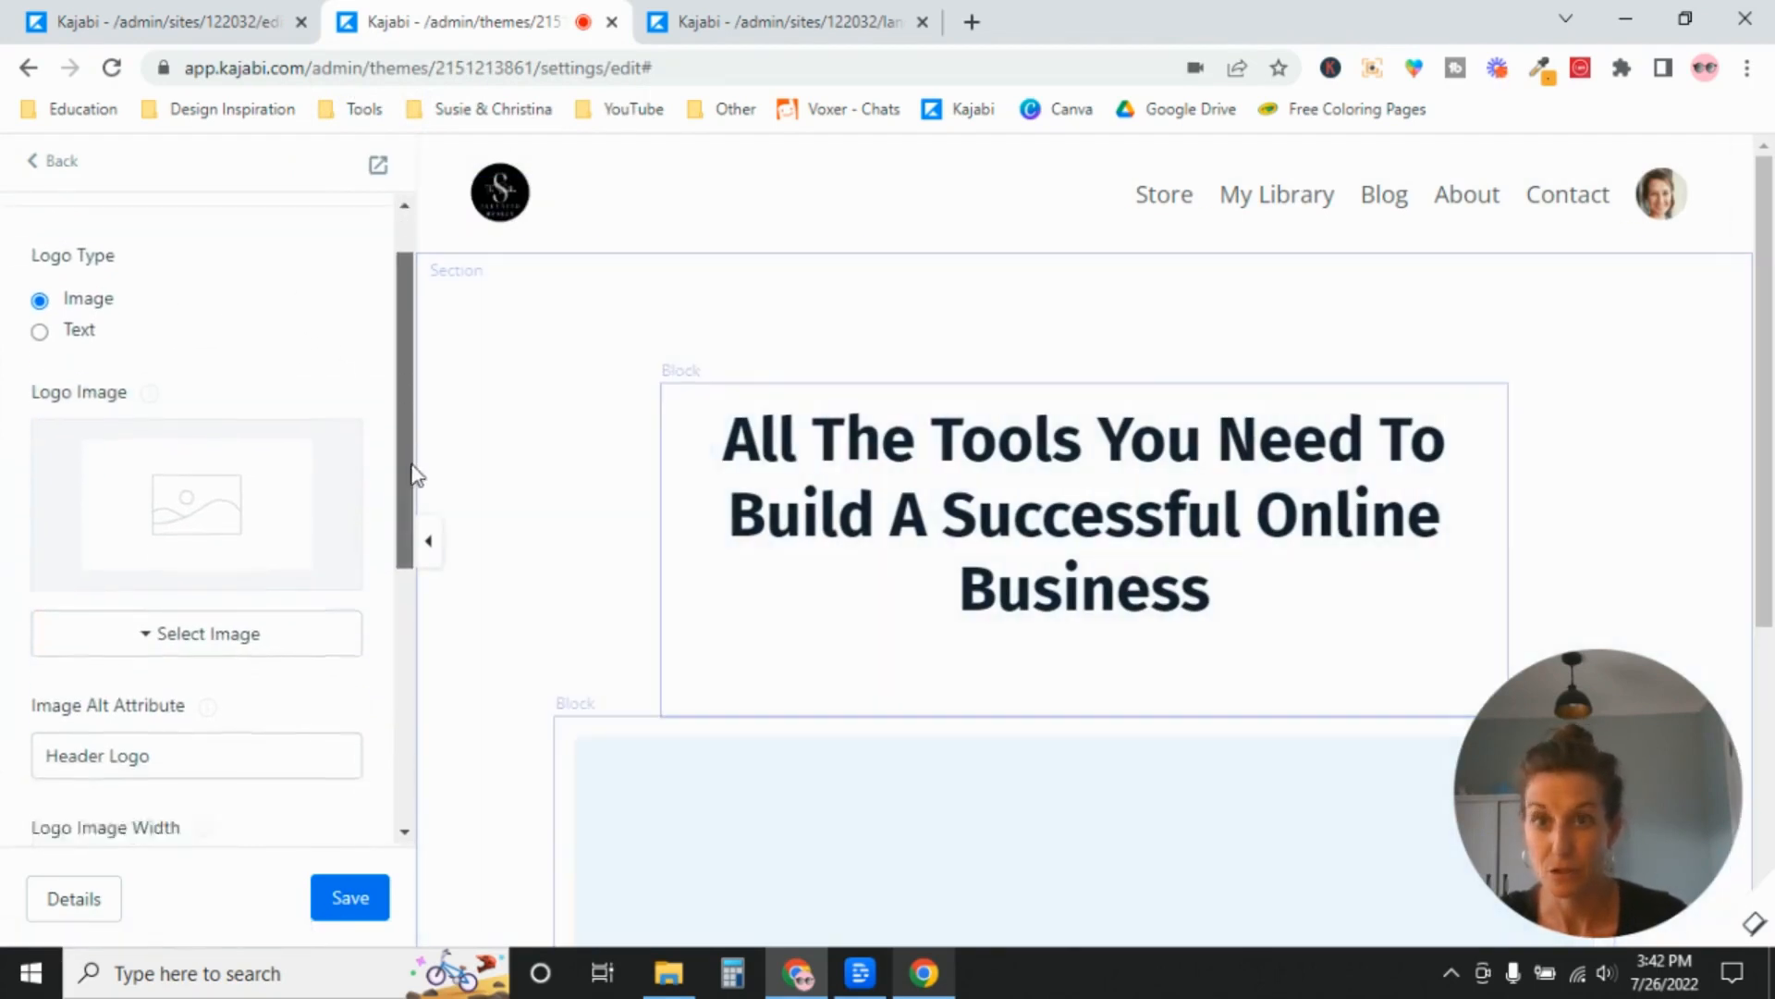
{"action": "left_click_drag", "start_coordinate": [413, 475], "coordinate": [428, 622]}
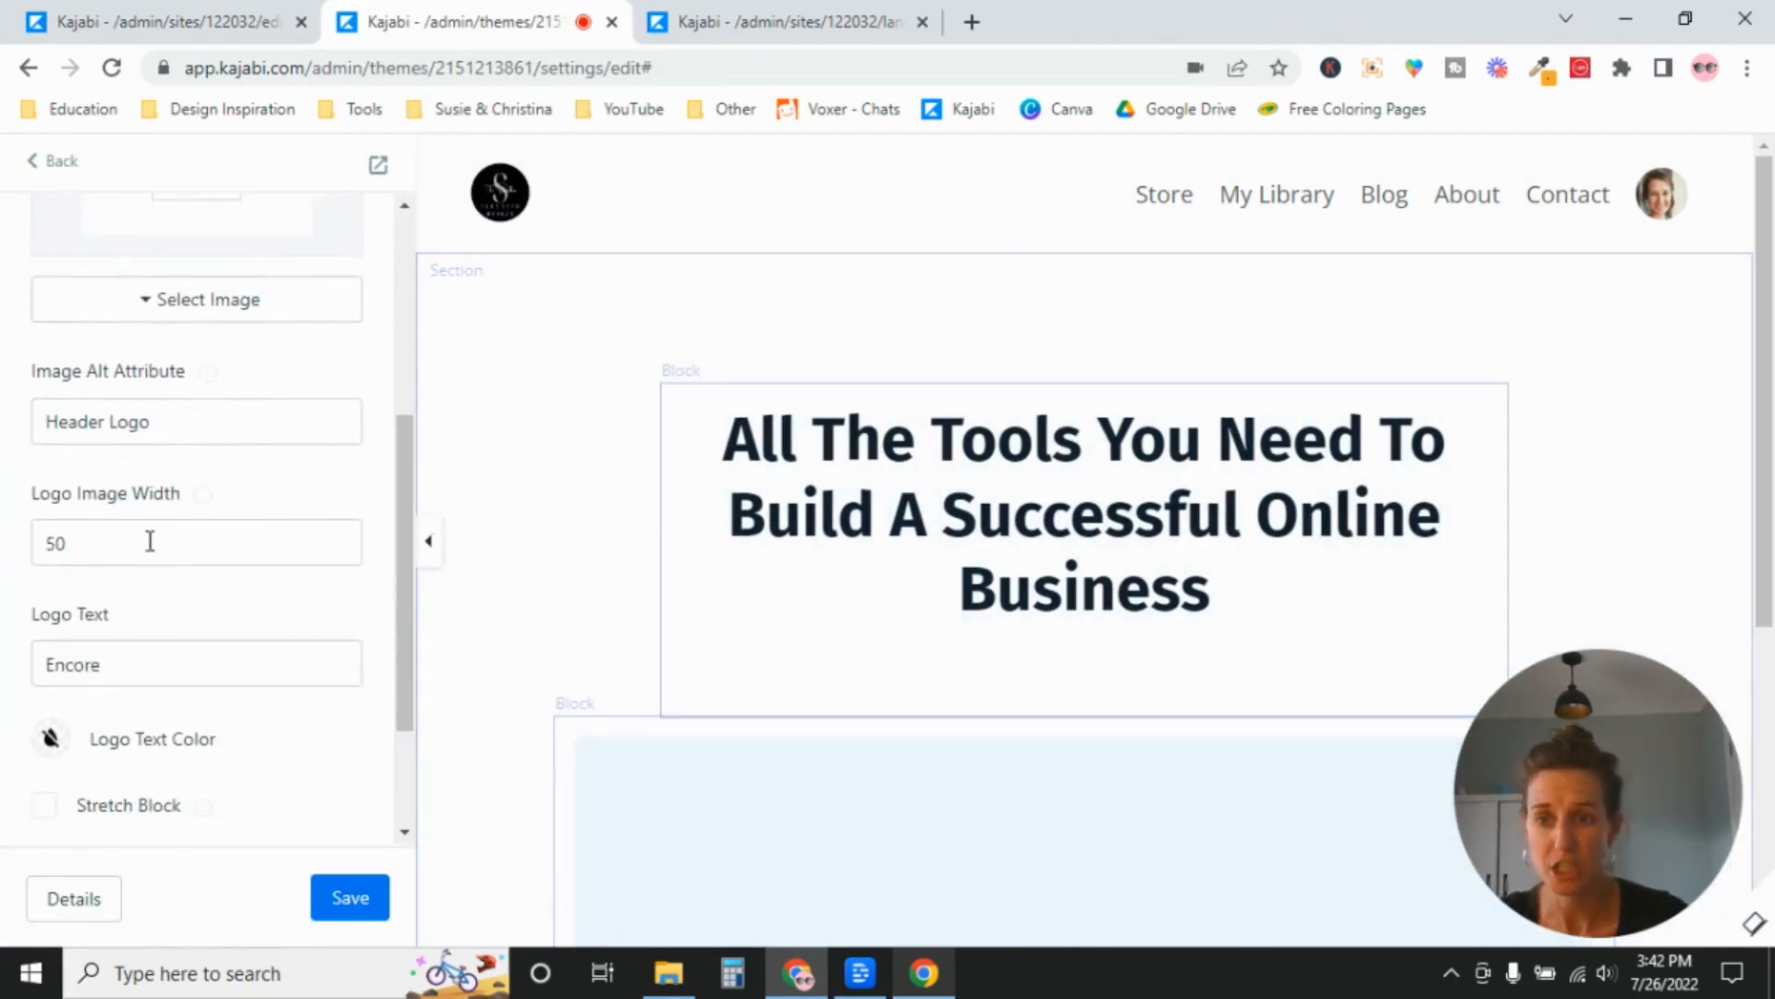
{"action": "left_click_drag", "start_coordinate": [130, 540], "coordinate": [35, 552]}
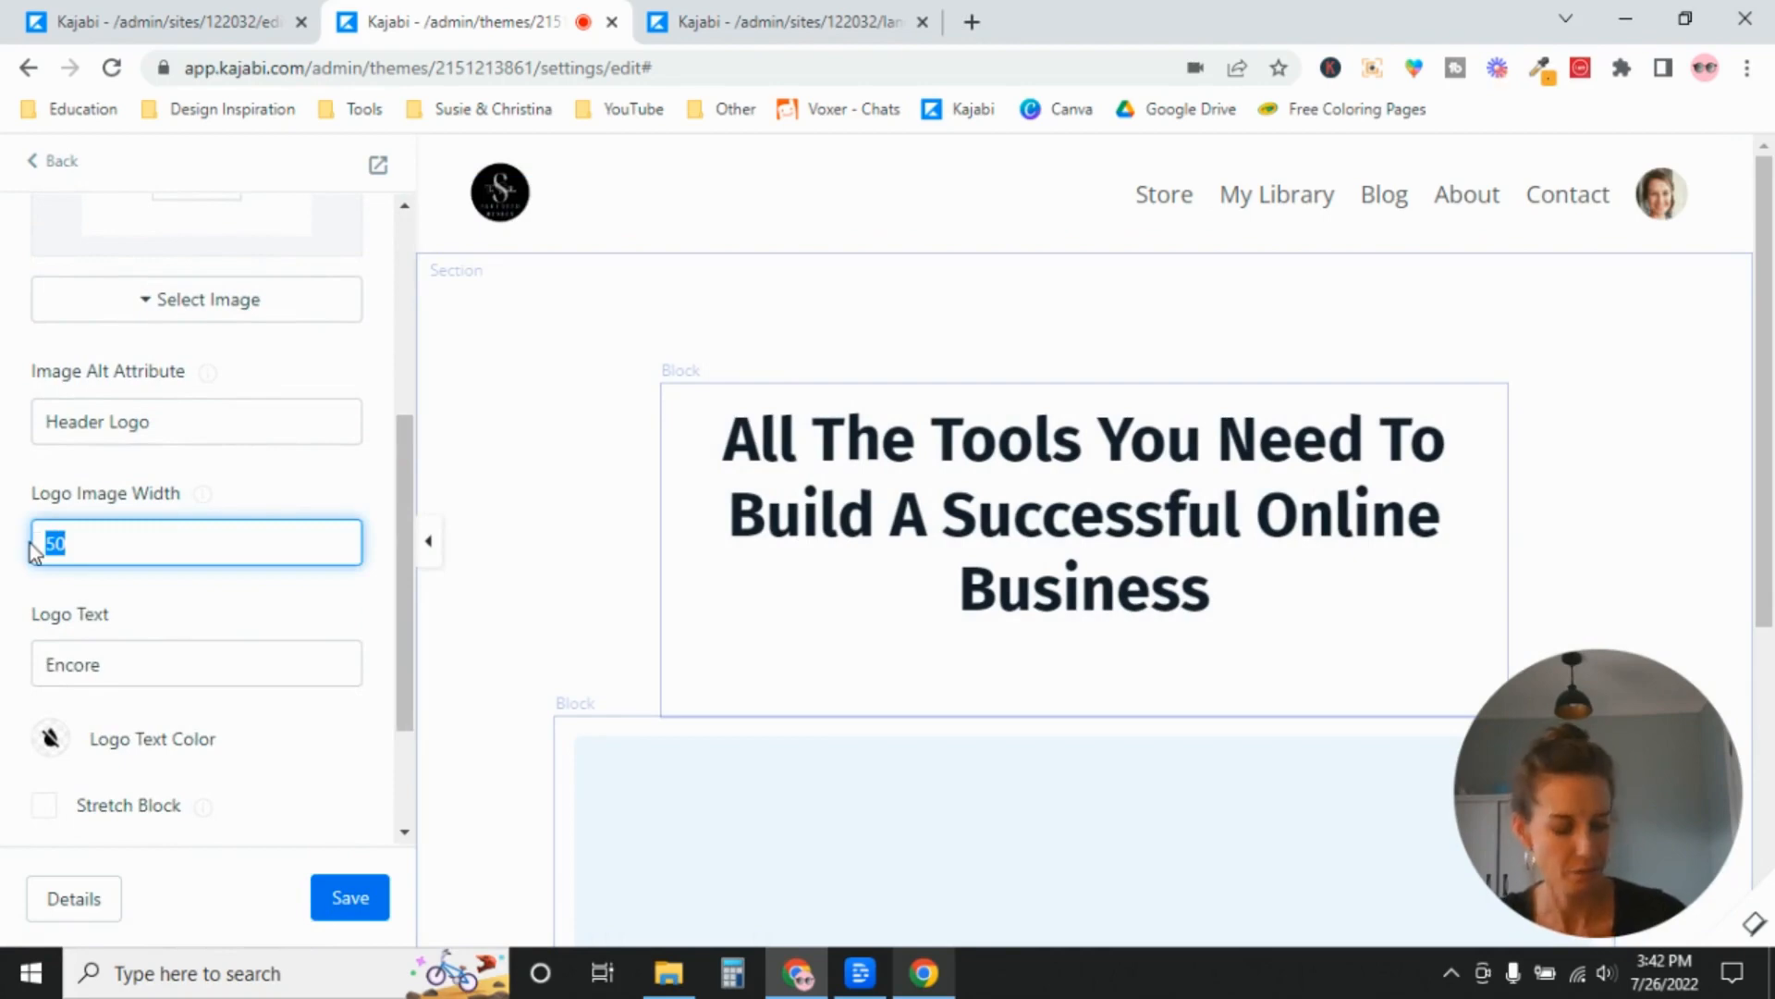
{"action": "type", "text": "200"}
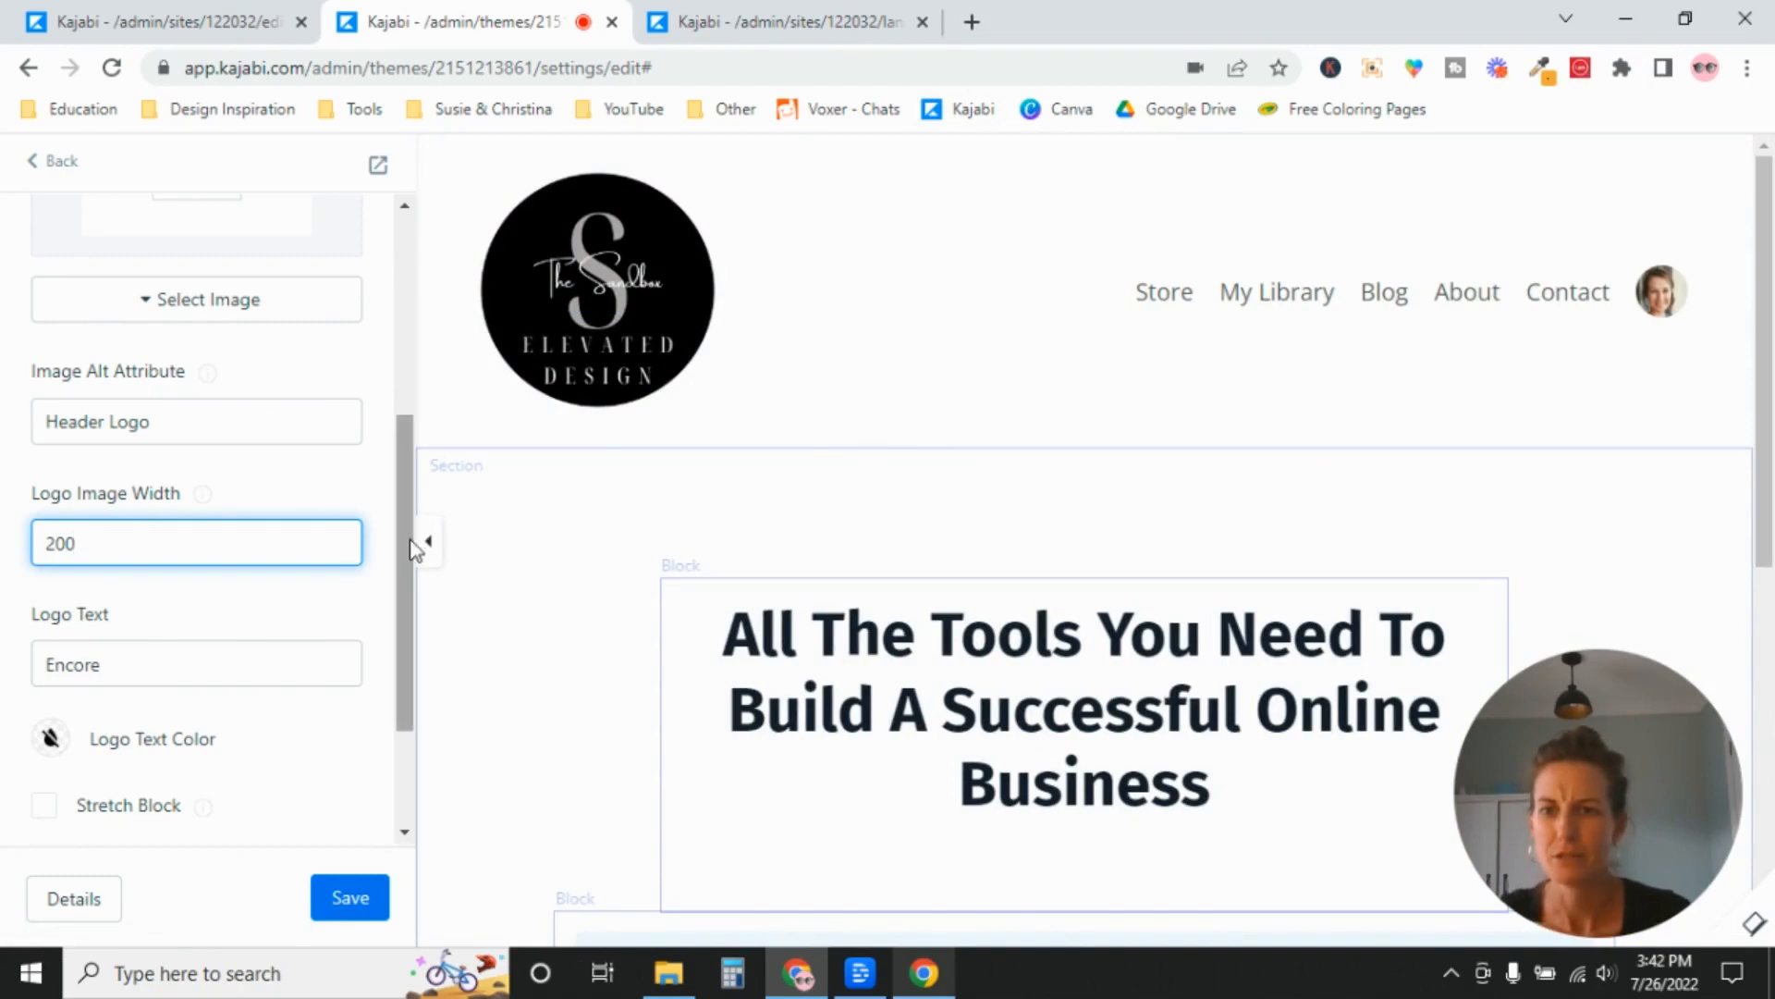
Compare the suggested dimensions for the header's Logo Image with those recommended for the Branding logo in Site Details.
{"action": "left_click_drag", "start_coordinate": [413, 543], "coordinate": [403, 358]}
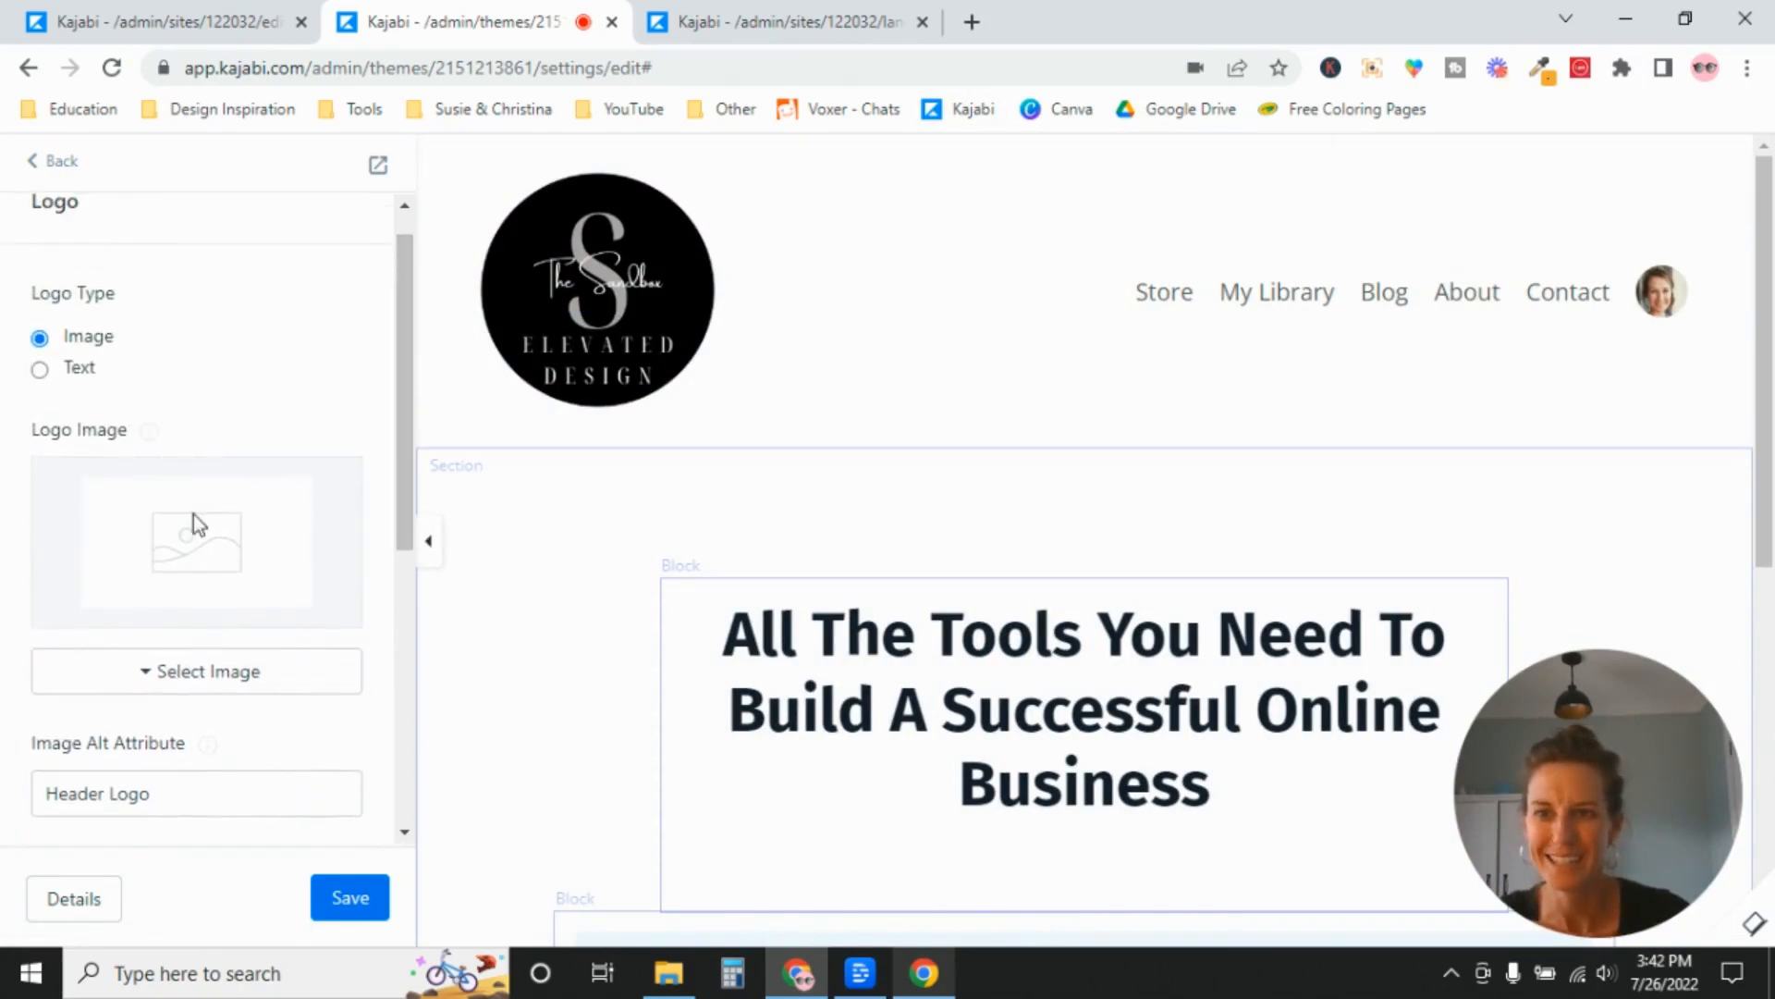
{"action": "mouse_move", "coordinate": [148, 430]}
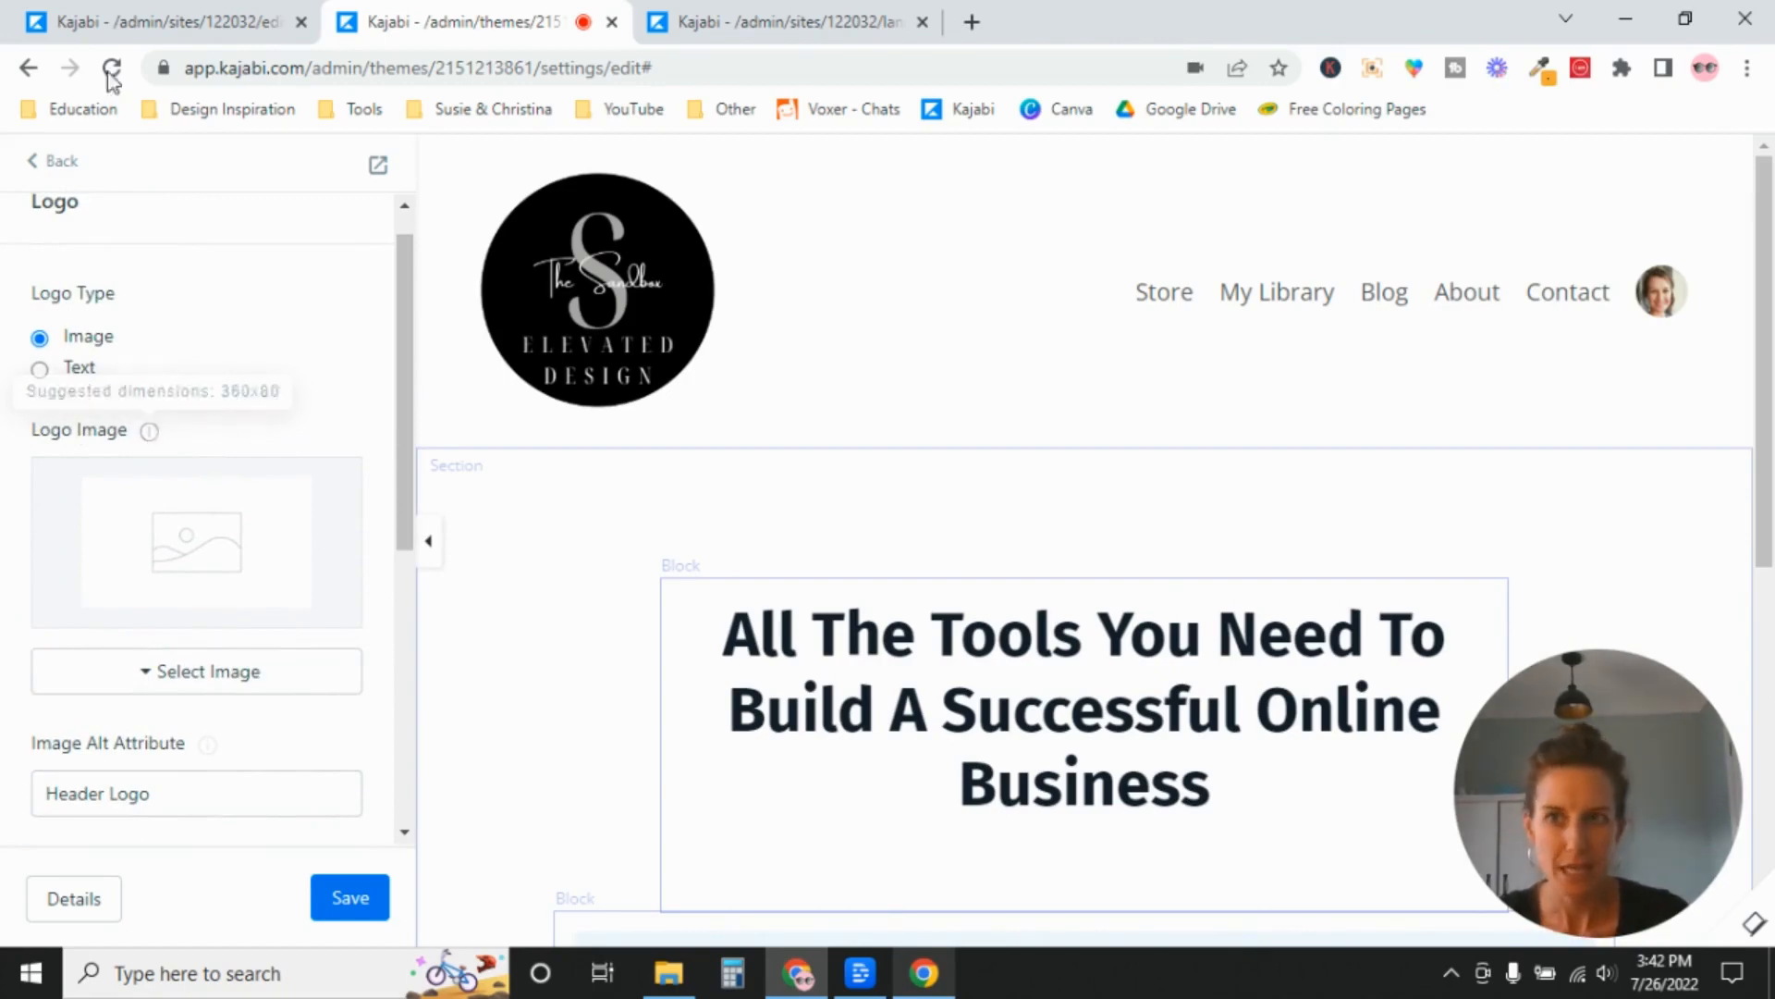
{"action": "left_click", "coordinate": [92, 31]}
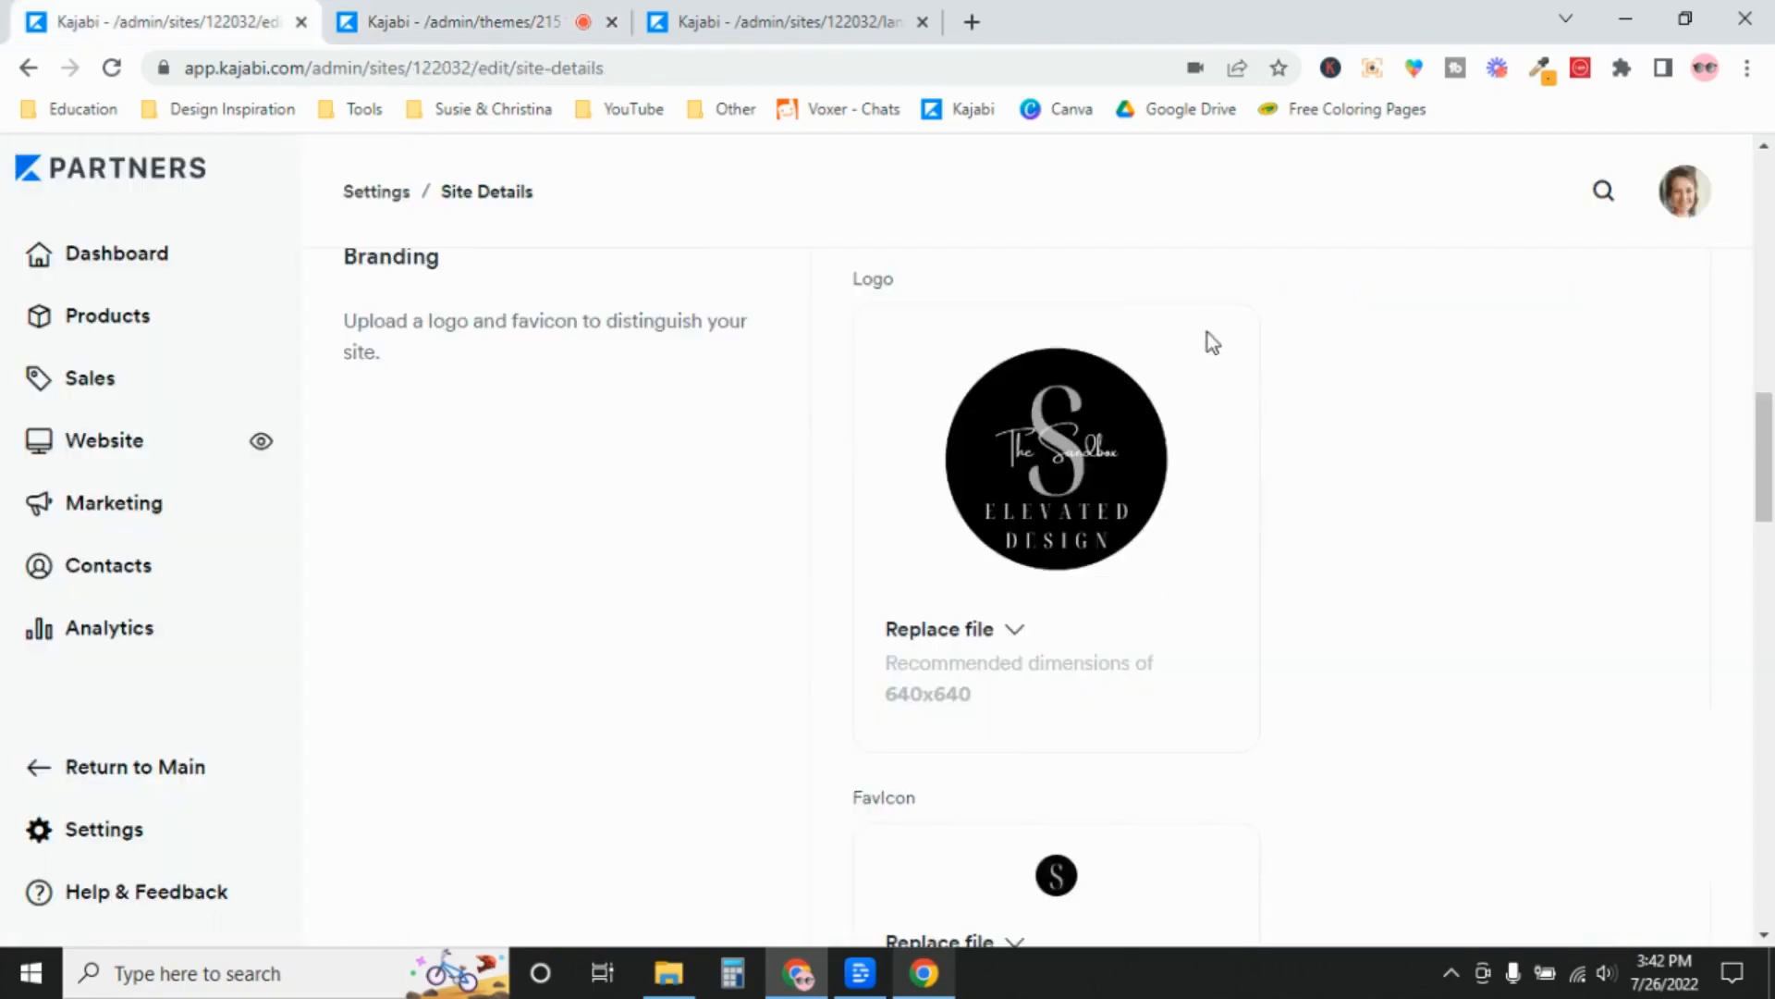
{"action": "left_click", "coordinate": [431, 28]}
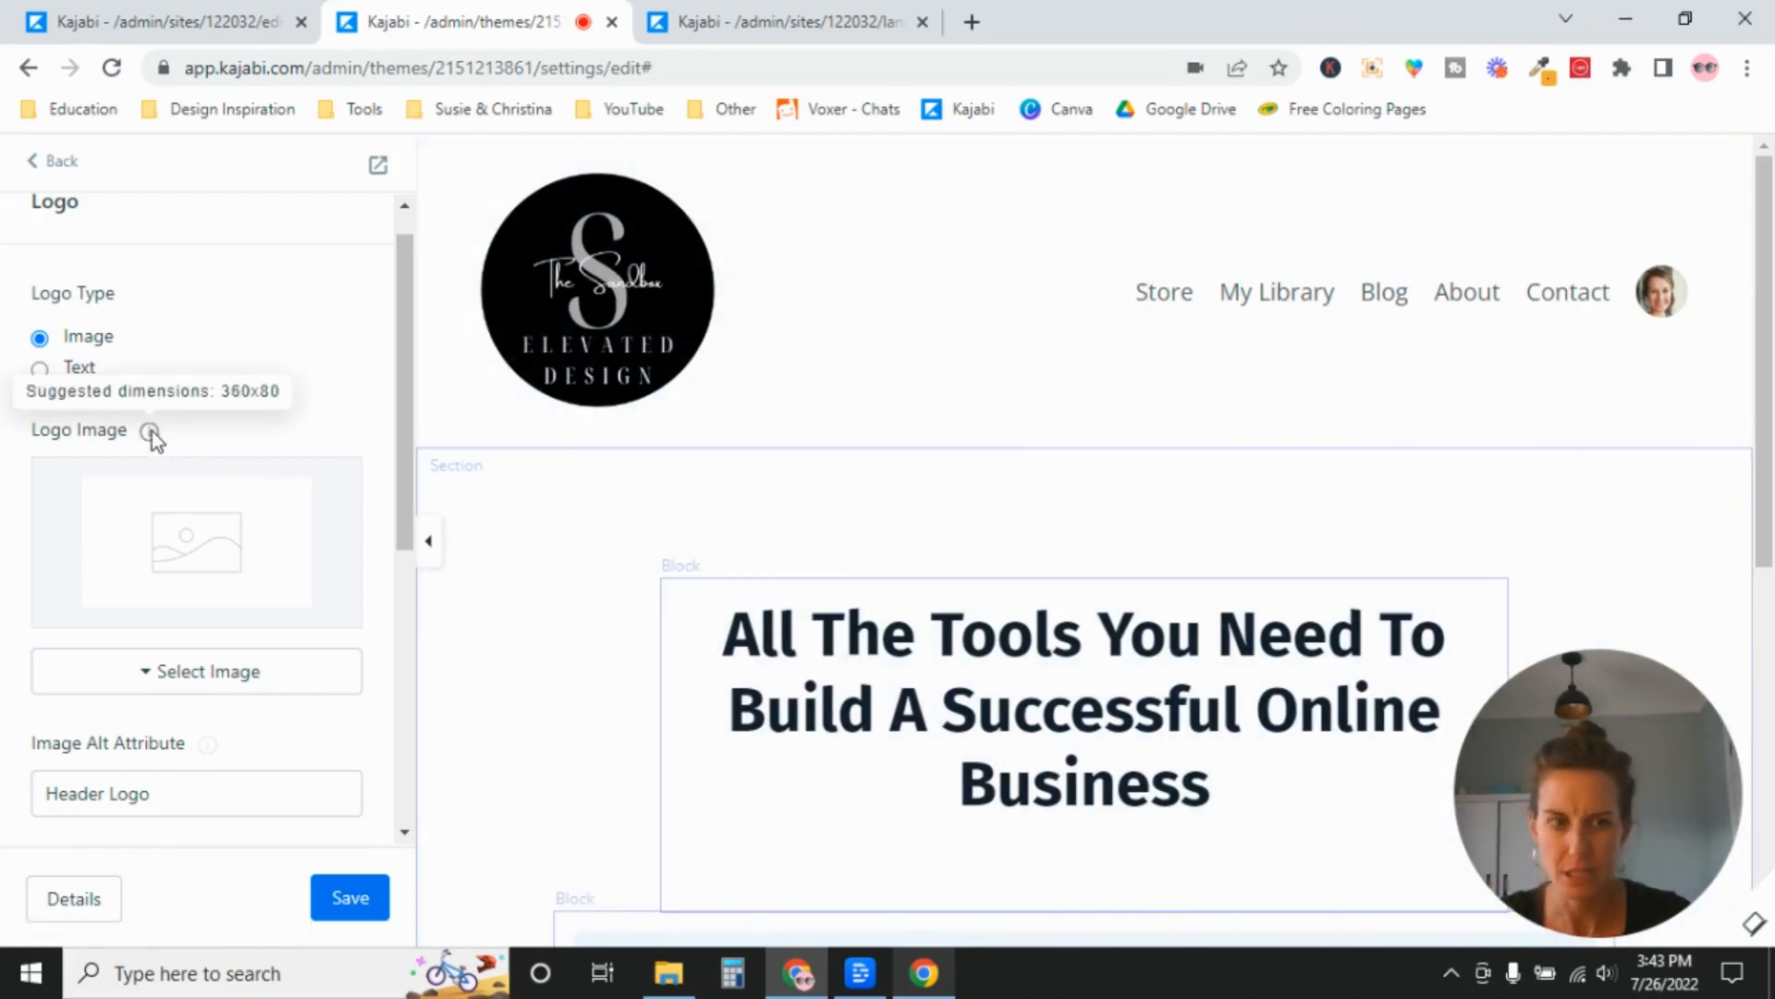
Replace the Branding logo in Site Details by uploading "The Sandbox (360 × 80 px)" from Downloads, keeping the full image area.
{"action": "left_click", "coordinate": [89, 25]}
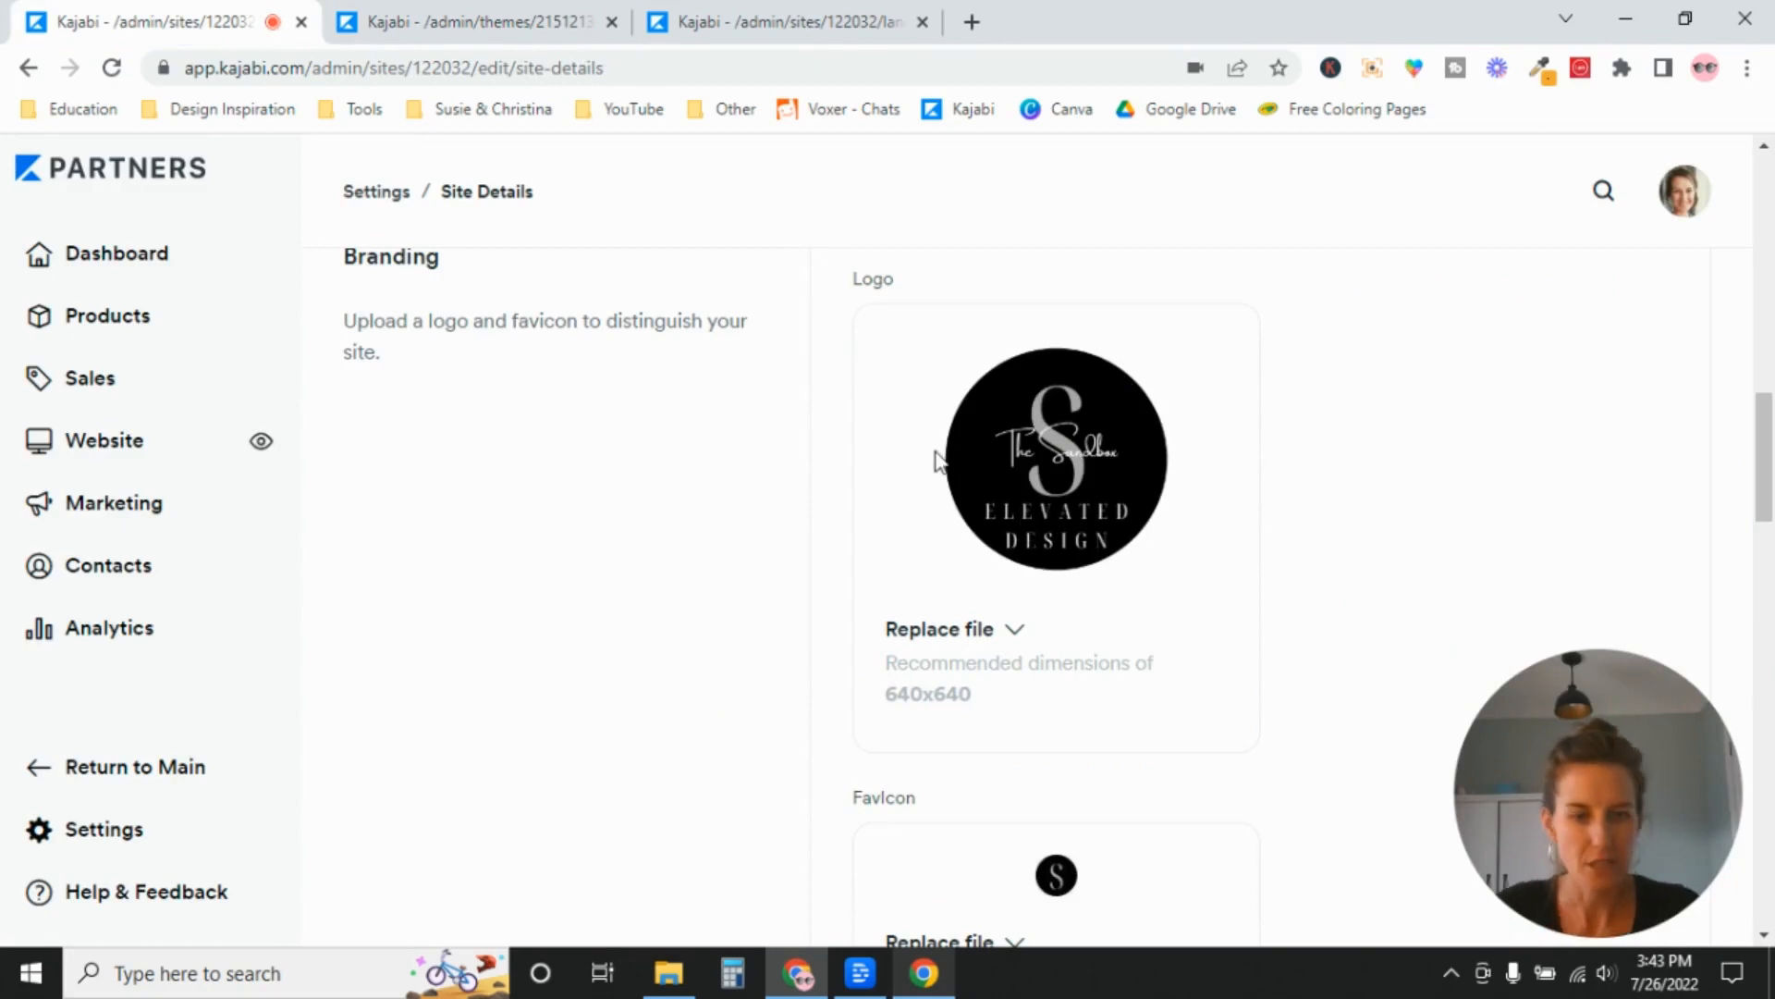
{"action": "left_click", "coordinate": [1013, 632]}
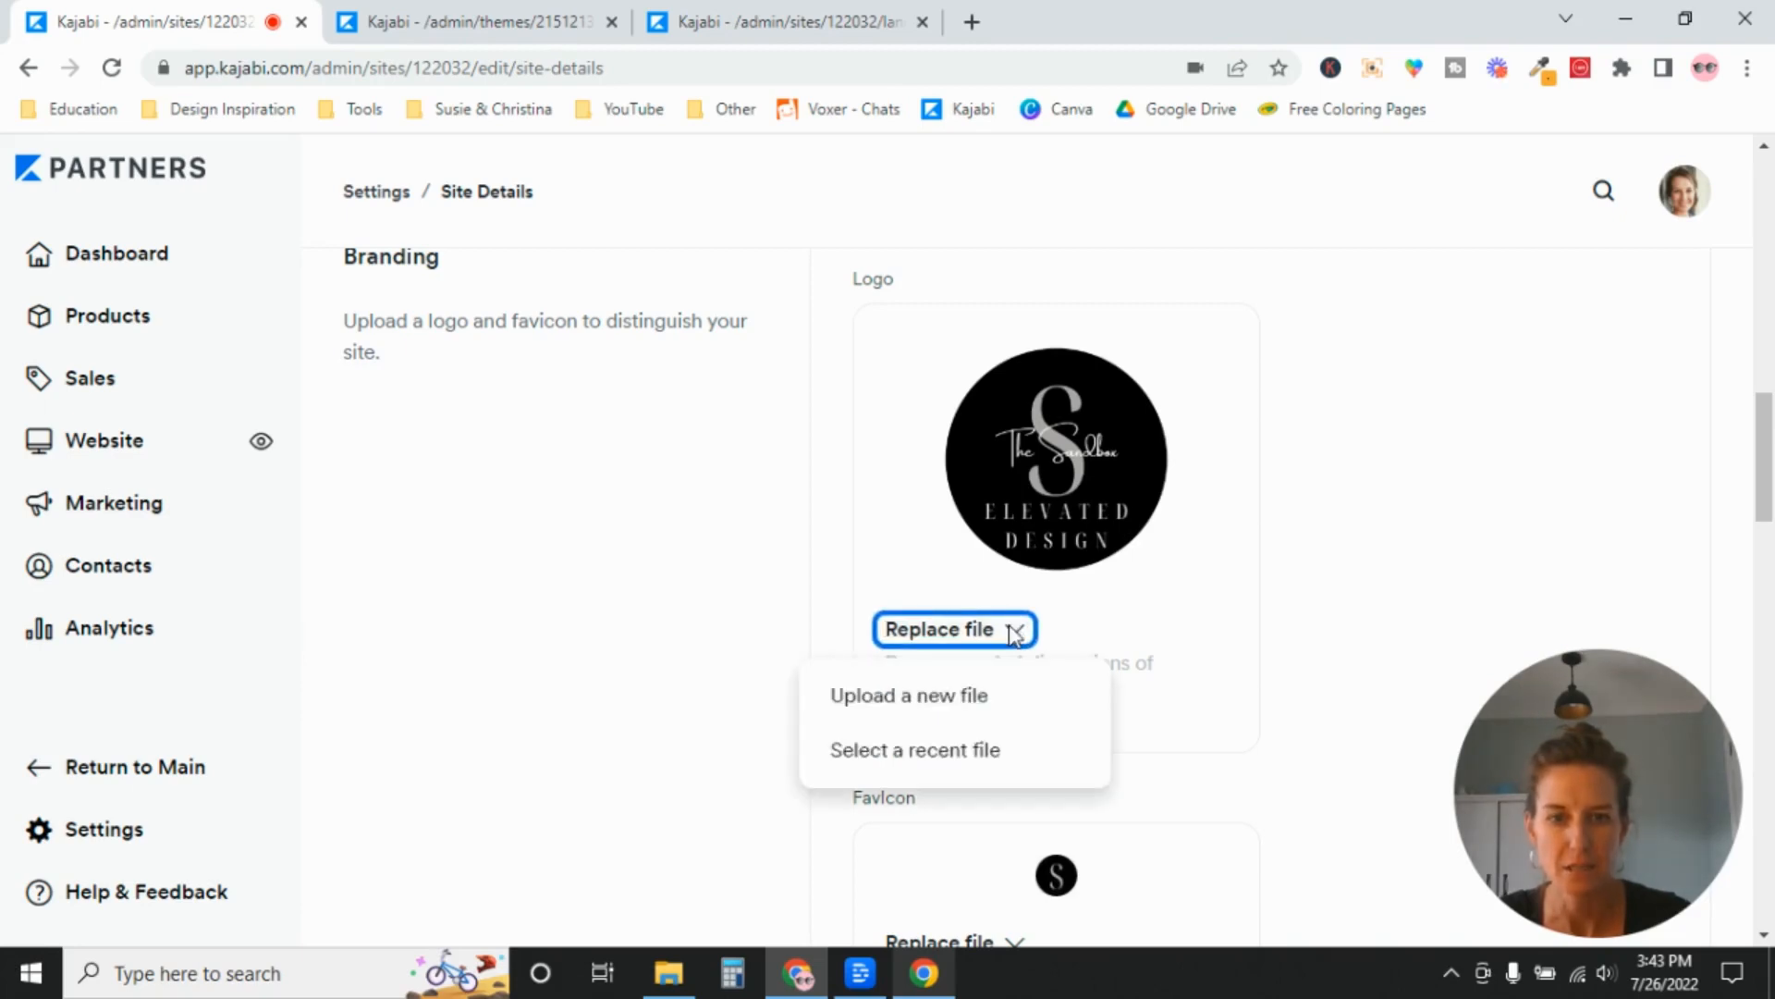
{"action": "left_click", "coordinate": [939, 700]}
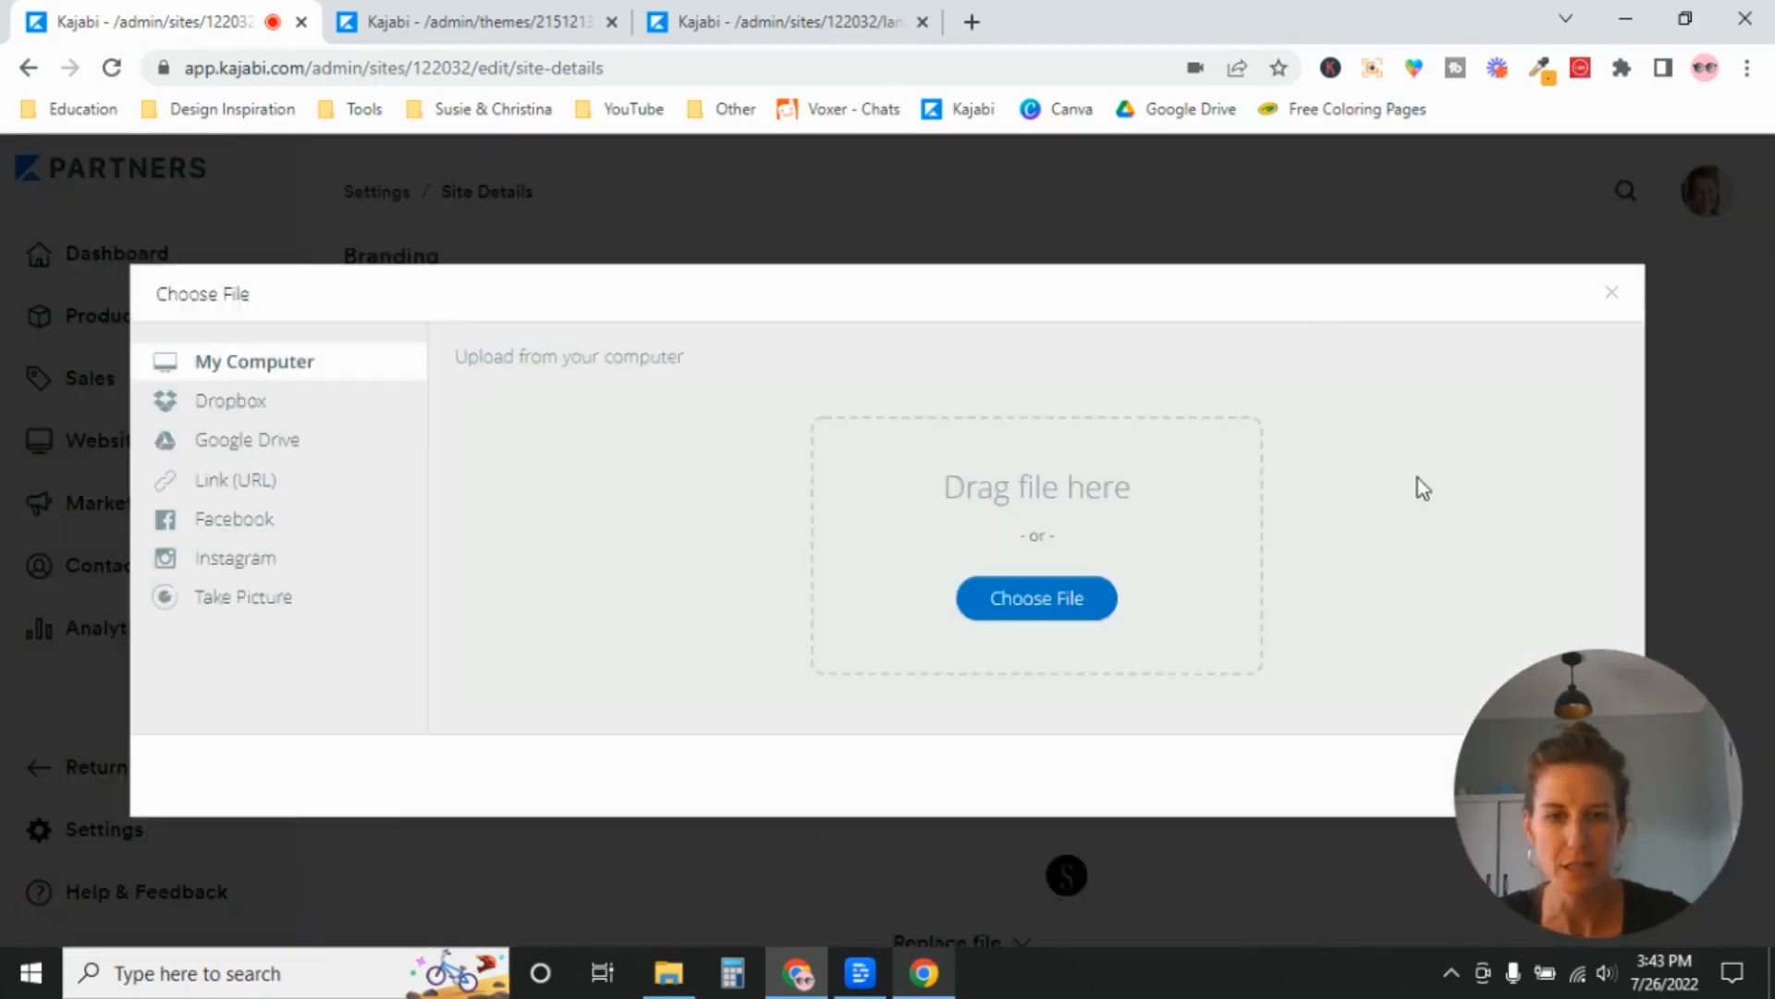
{"action": "left_click", "coordinate": [1031, 596]}
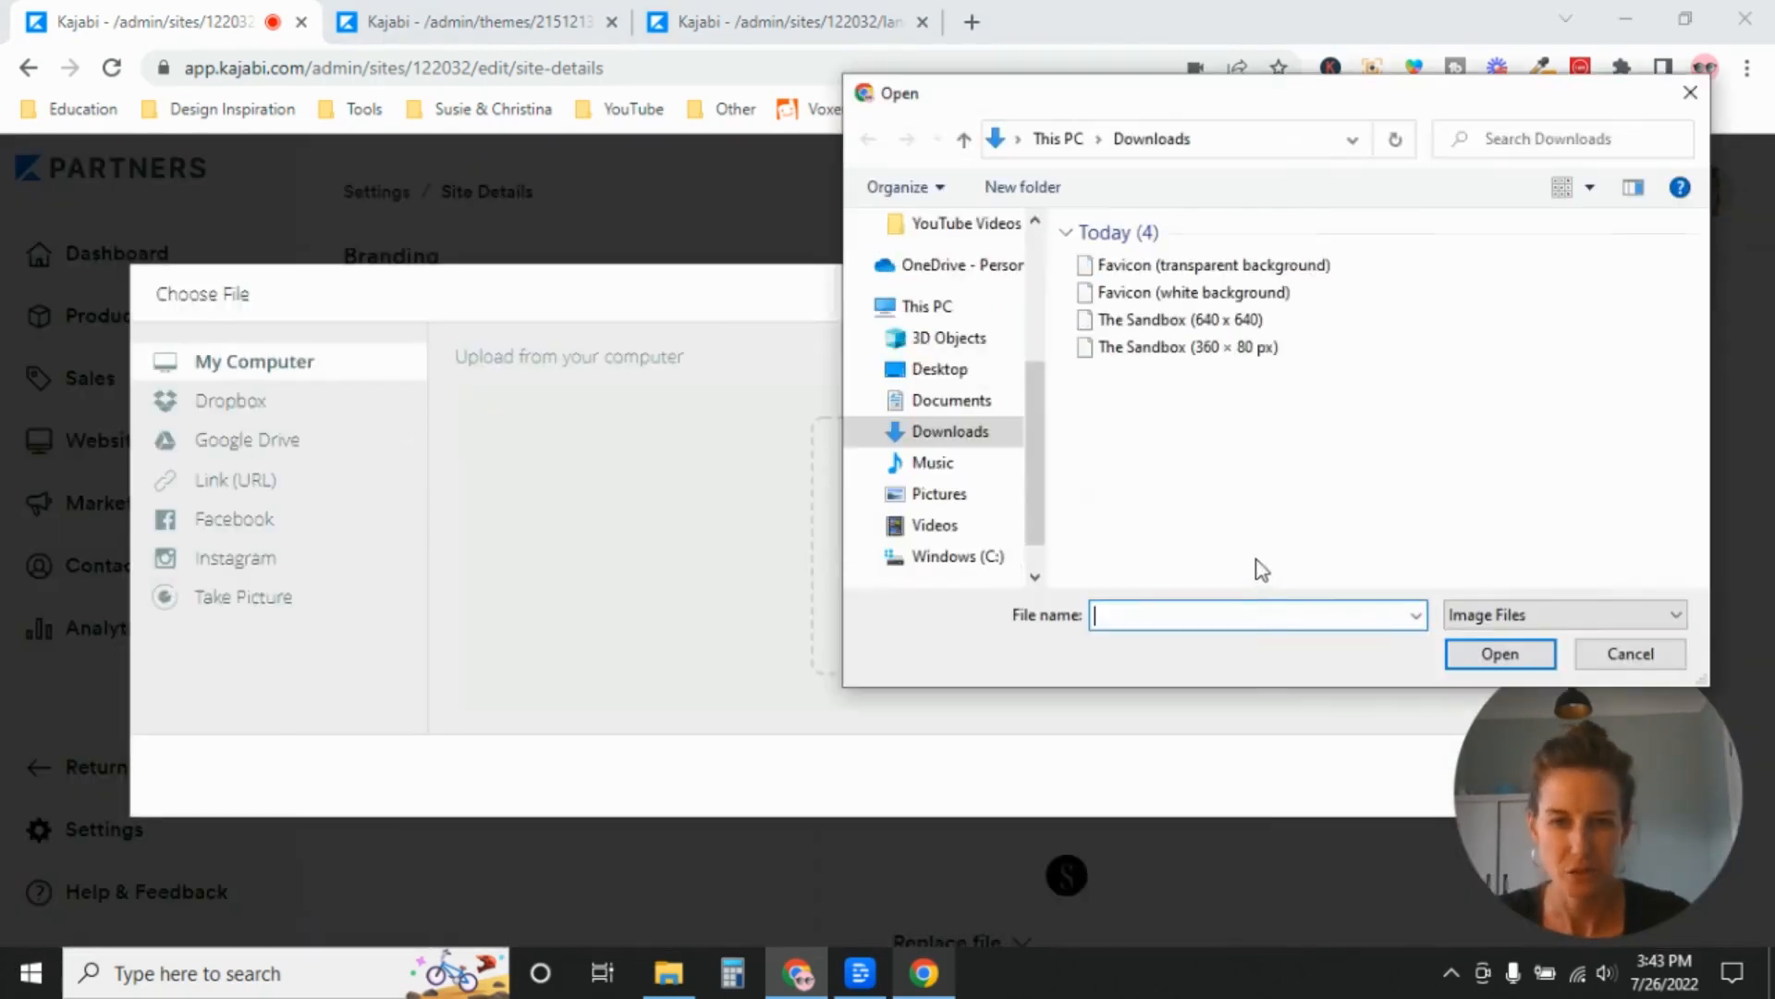
{"action": "double_click", "coordinate": [1175, 349]}
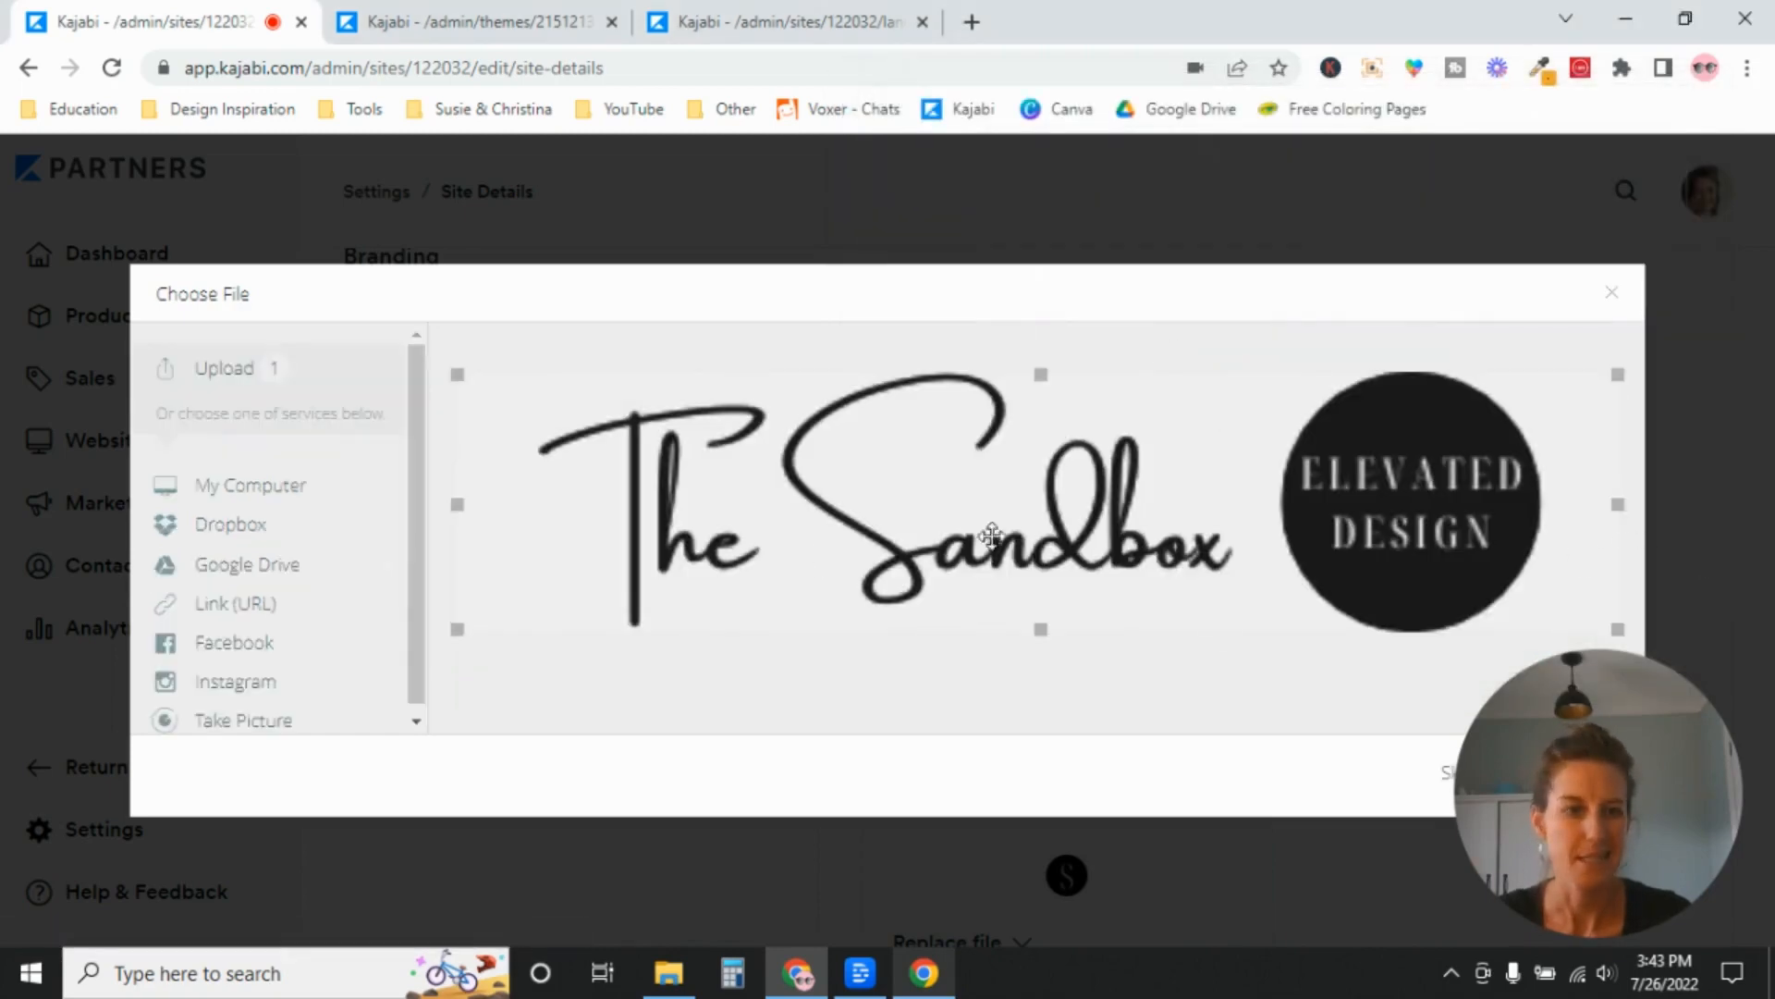
{"action": "left_click_drag", "start_coordinate": [1655, 805], "coordinate": [1240, 809]}
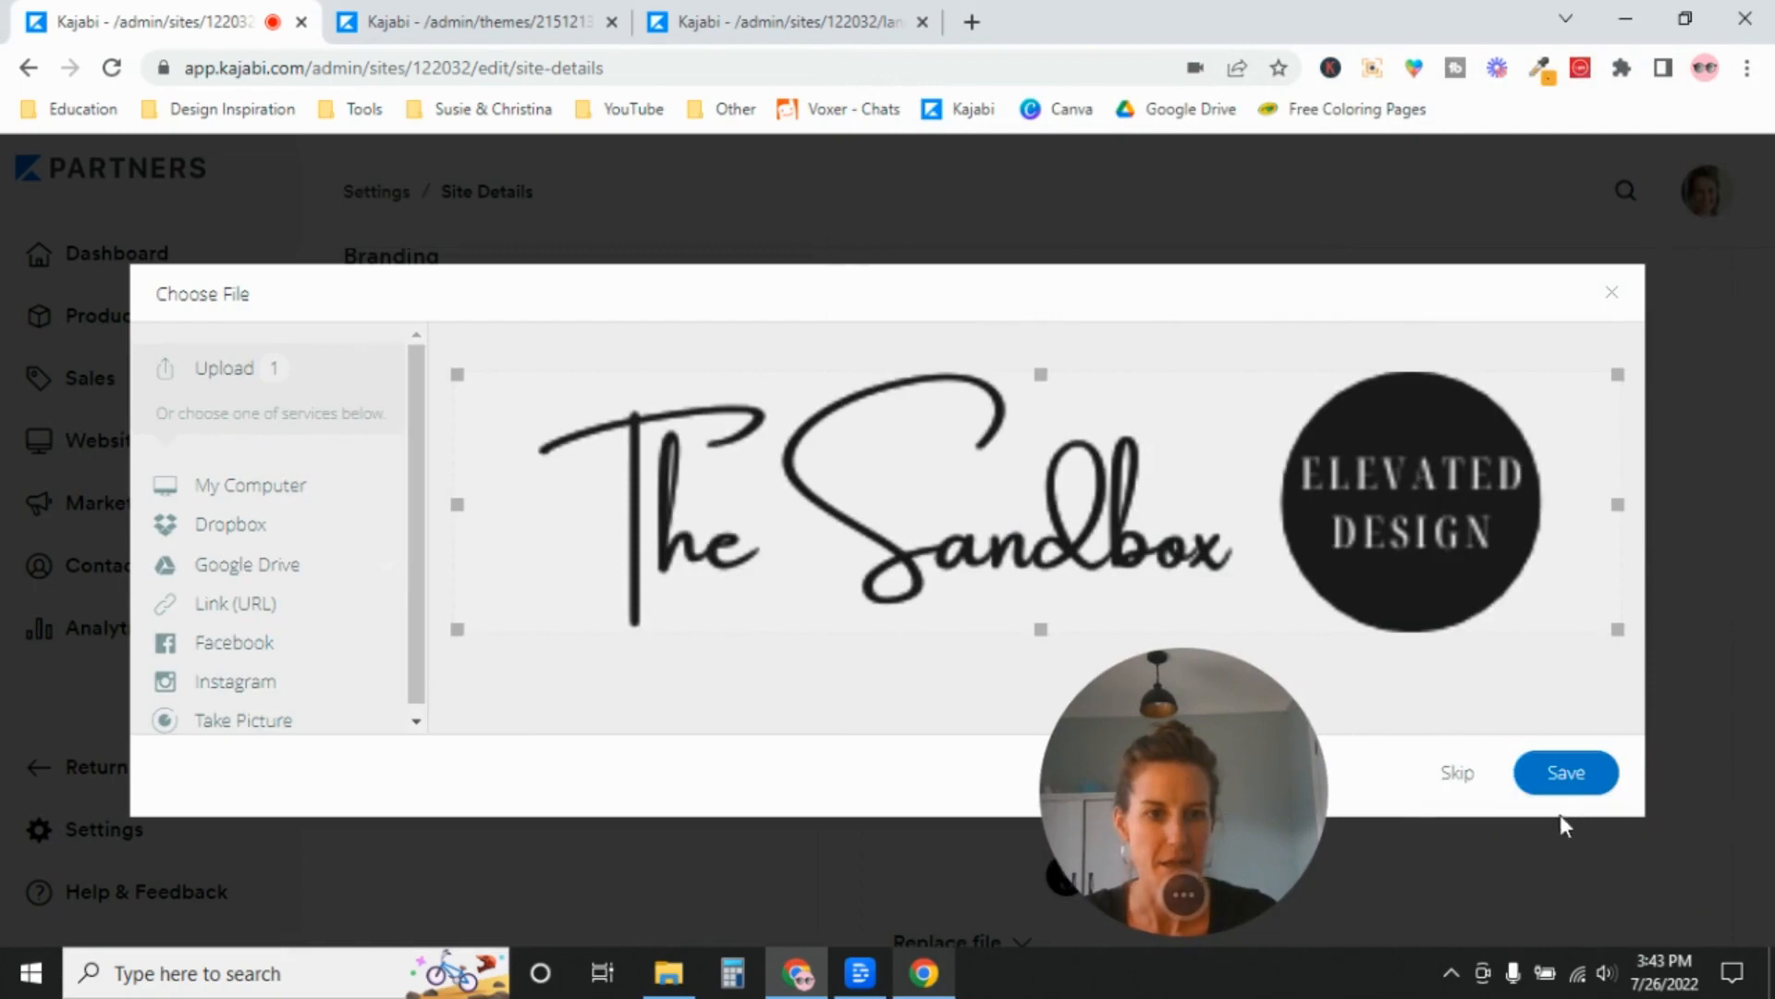
{"action": "left_click", "coordinate": [1593, 777]}
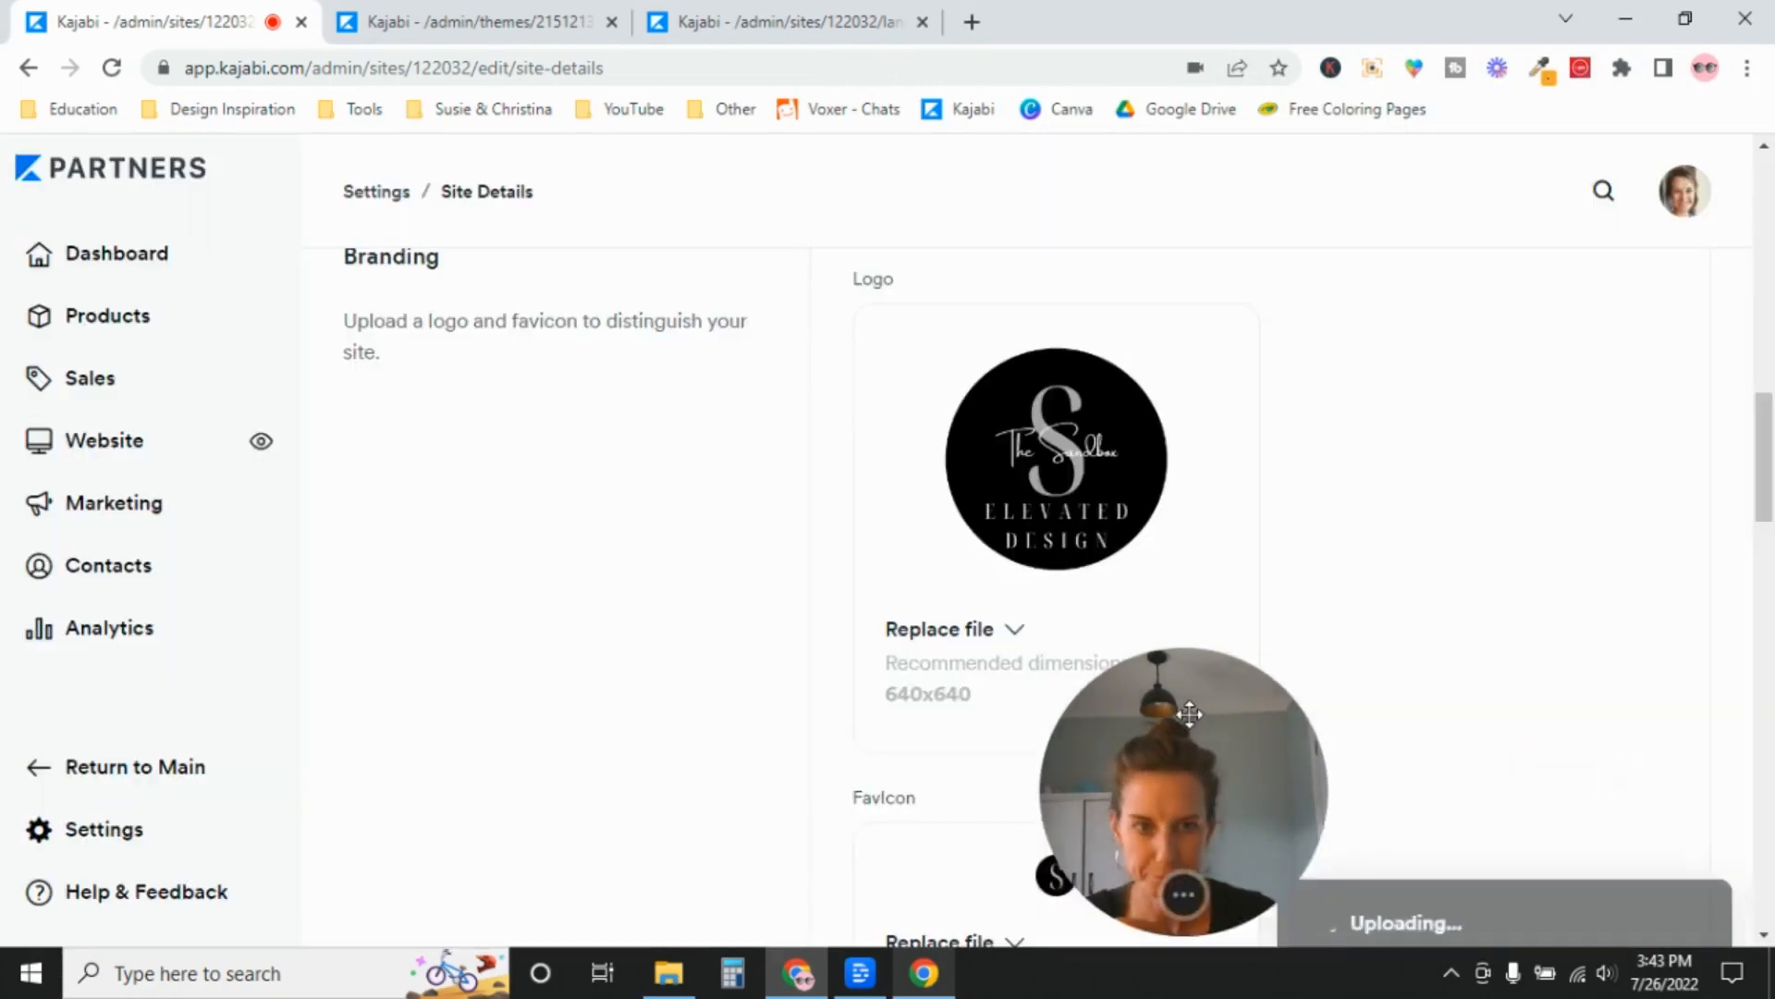
{"action": "left_click_drag", "start_coordinate": [1283, 719], "coordinate": [1697, 719]}
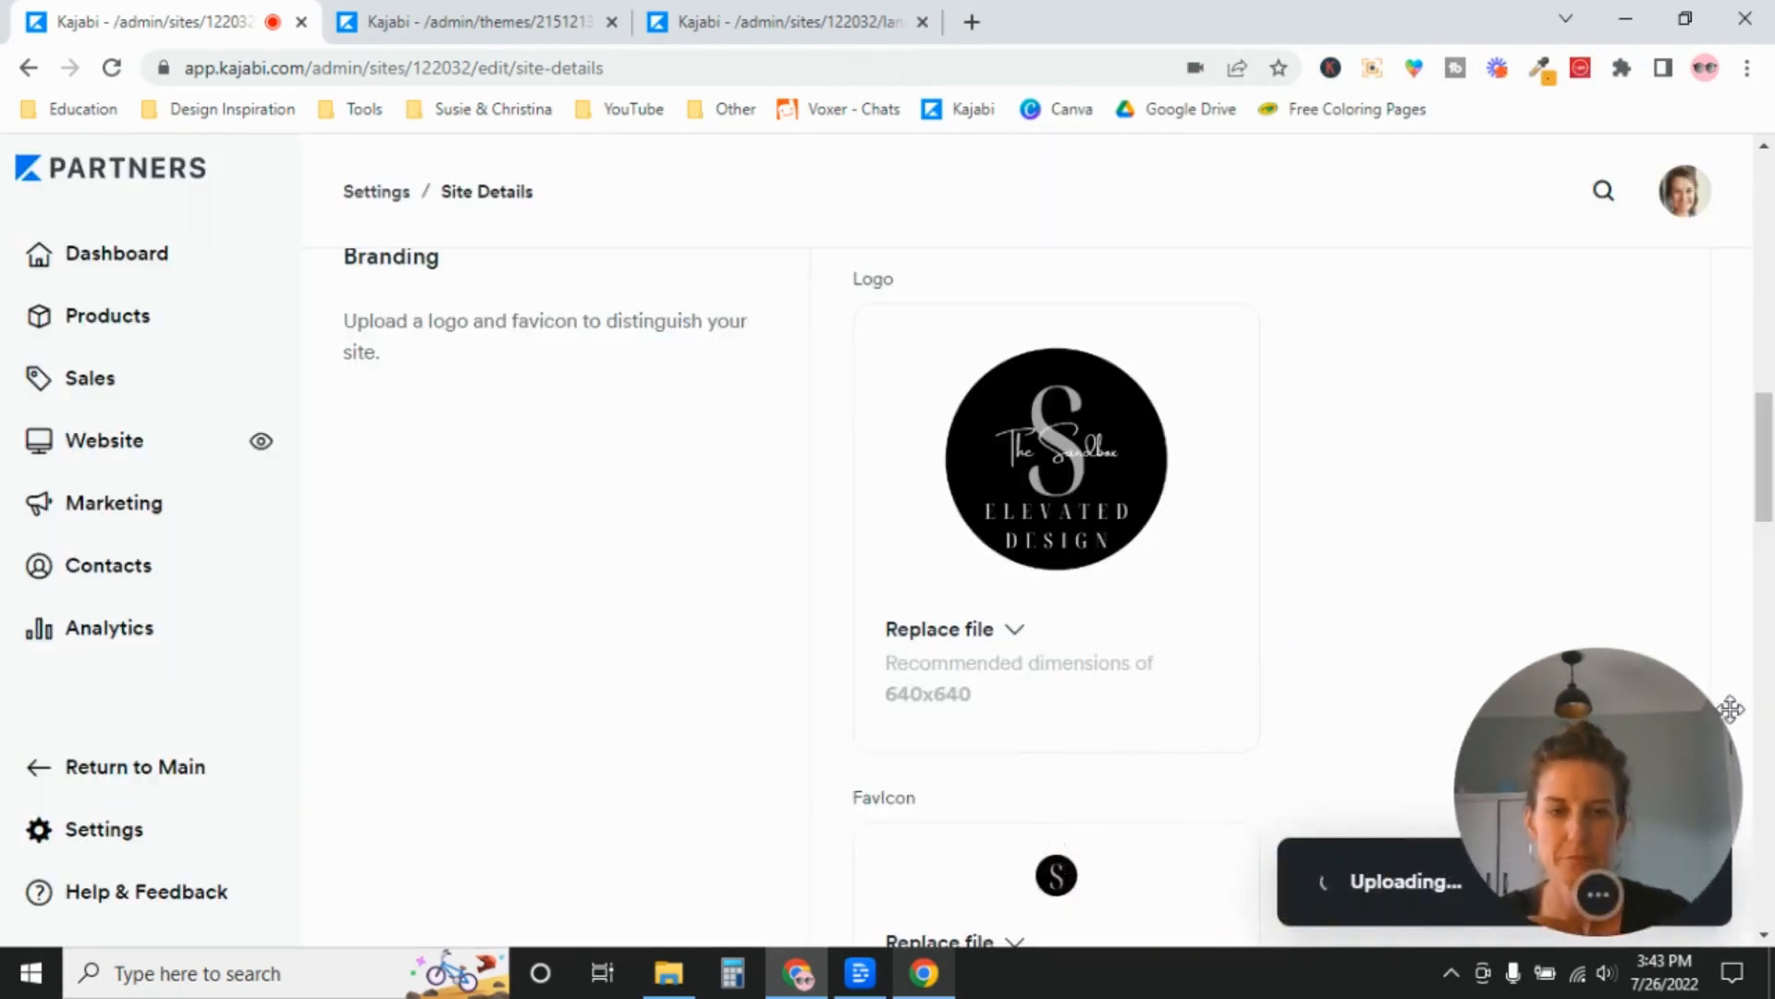
{"action": "mouse_move", "coordinate": [1763, 461]}
{"action": "left_mouse_down"}
{"action": "mouse_move", "coordinate": [1765, 233]}
{"action": "mouse_move", "coordinate": [1770, 640]}
{"action": "mouse_move", "coordinate": [1767, 360]}
{"action": "mouse_move", "coordinate": [1760, 448]}
{"action": "left_mouse_up"}
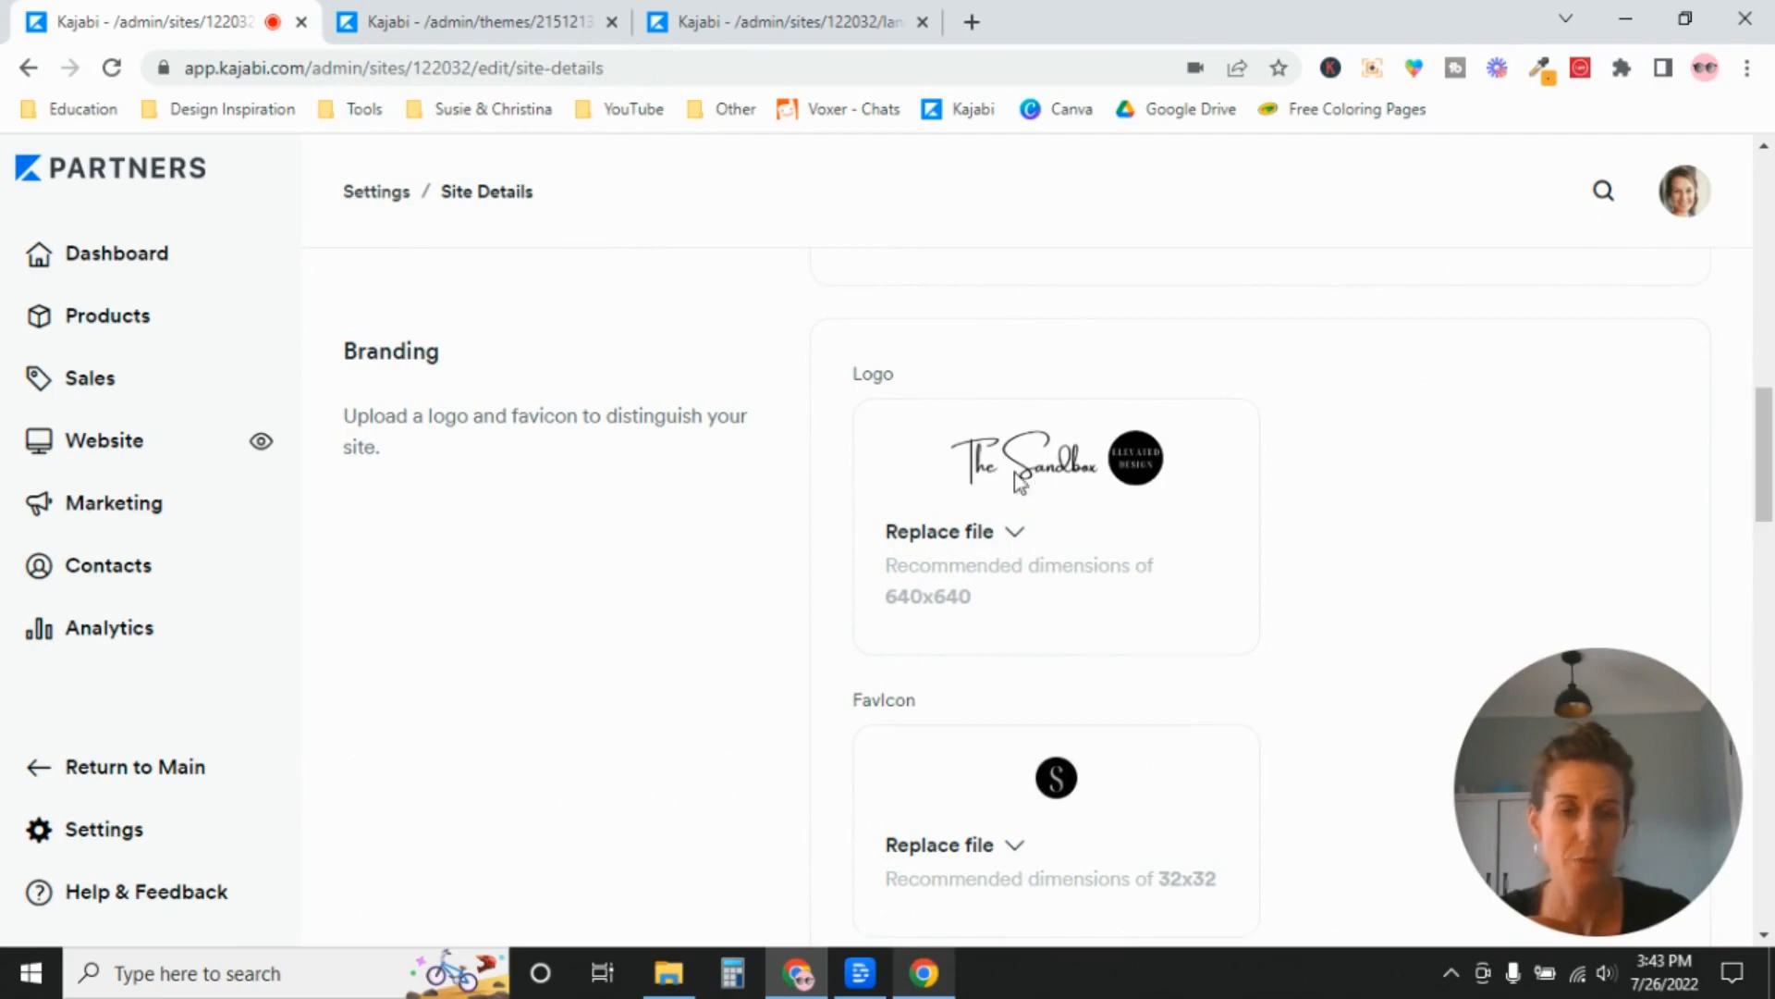
{"action": "left_click_drag", "start_coordinate": [1598, 669], "coordinate": [1599, 392]}
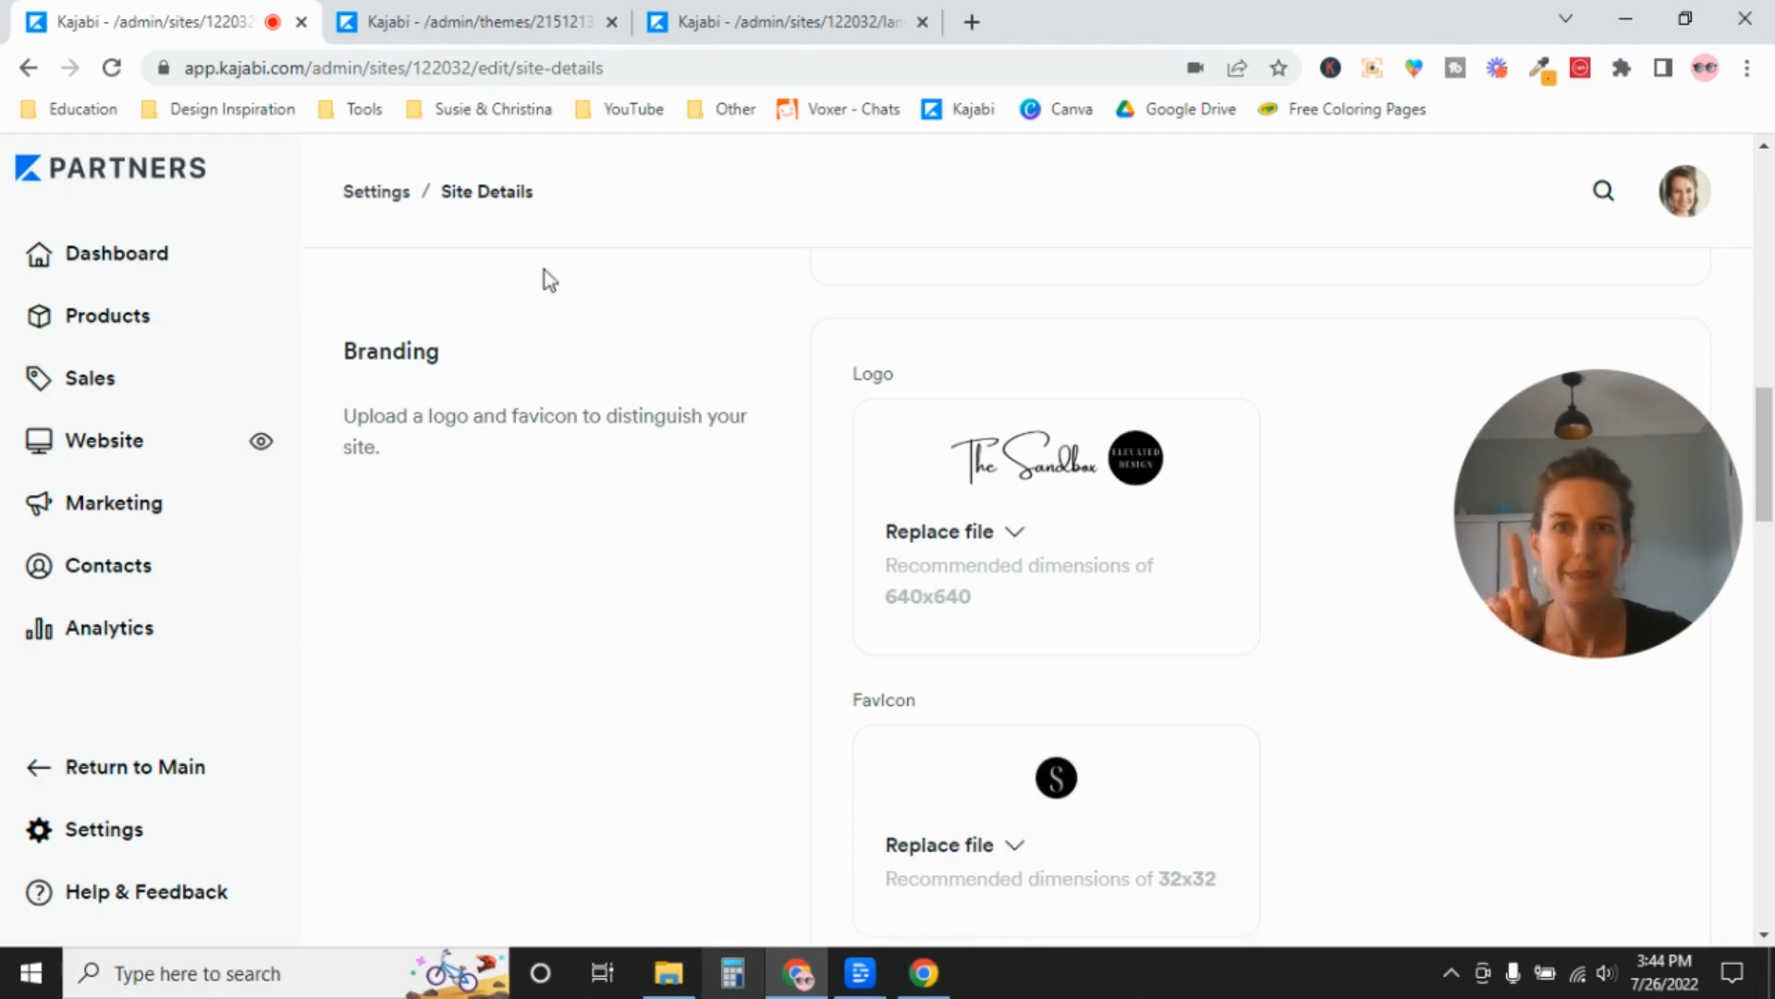
Save the DEMO Landing Page in the page editor and open its preview.
{"action": "left_click", "coordinate": [479, 19]}
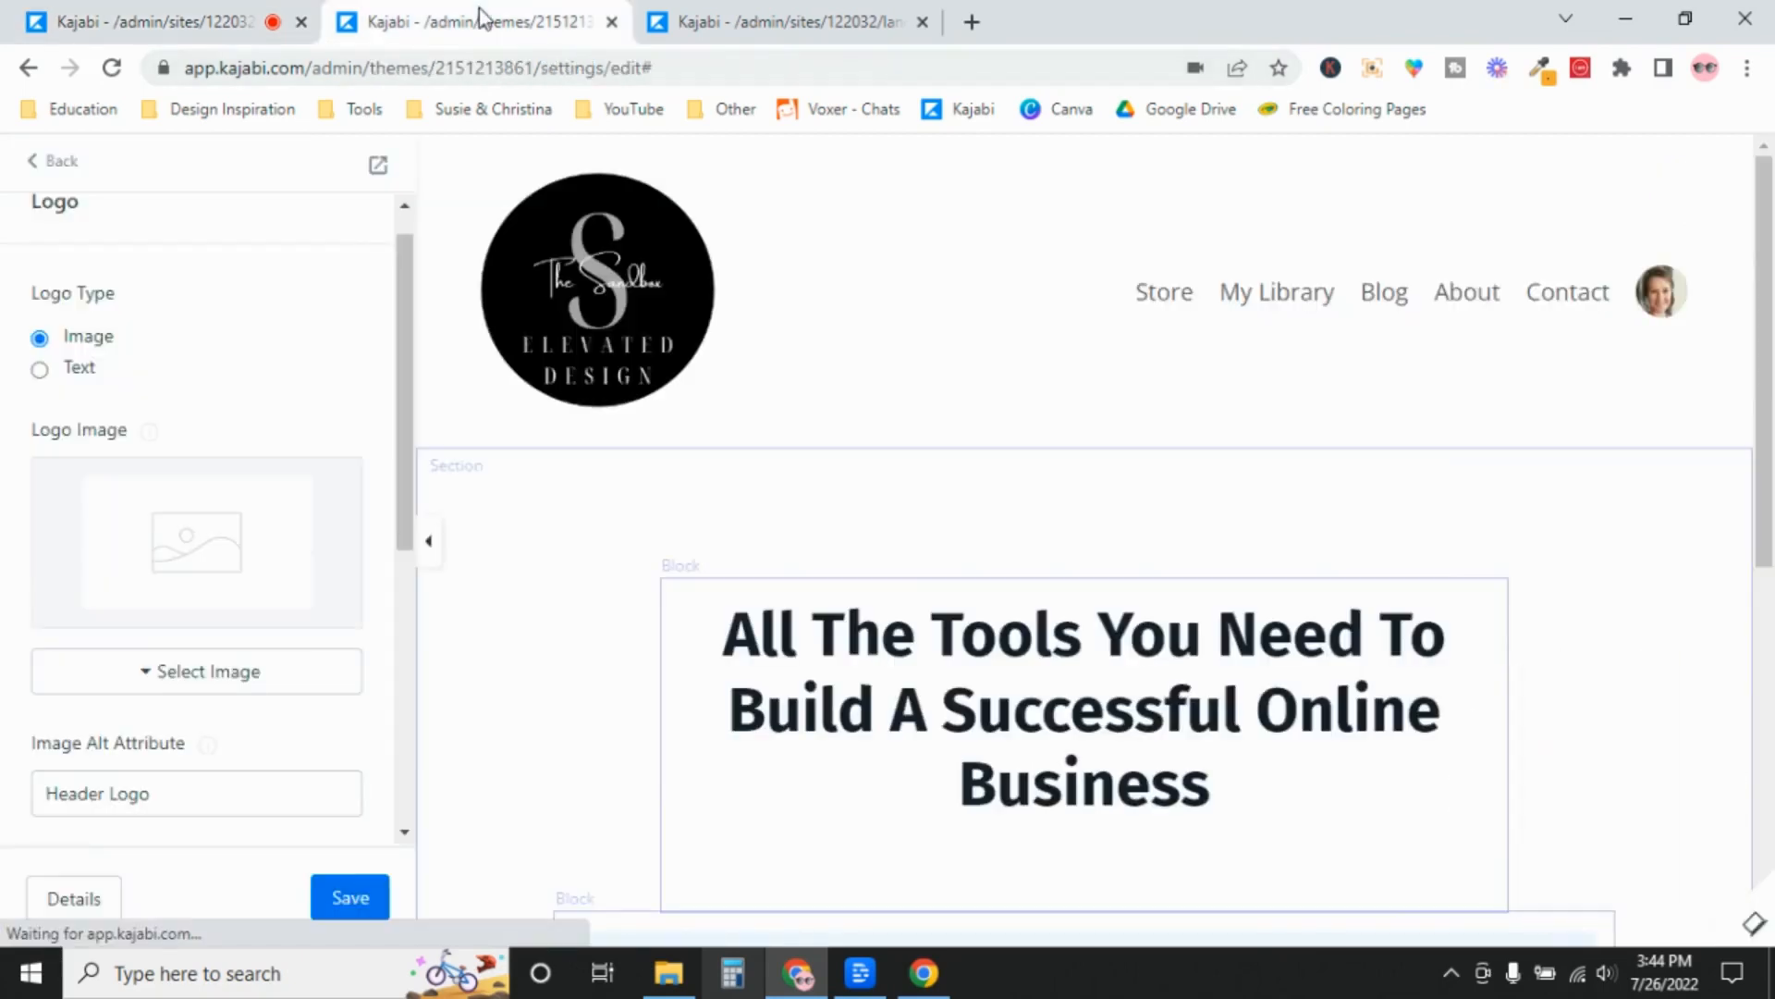
{"action": "left_click", "coordinate": [356, 901]}
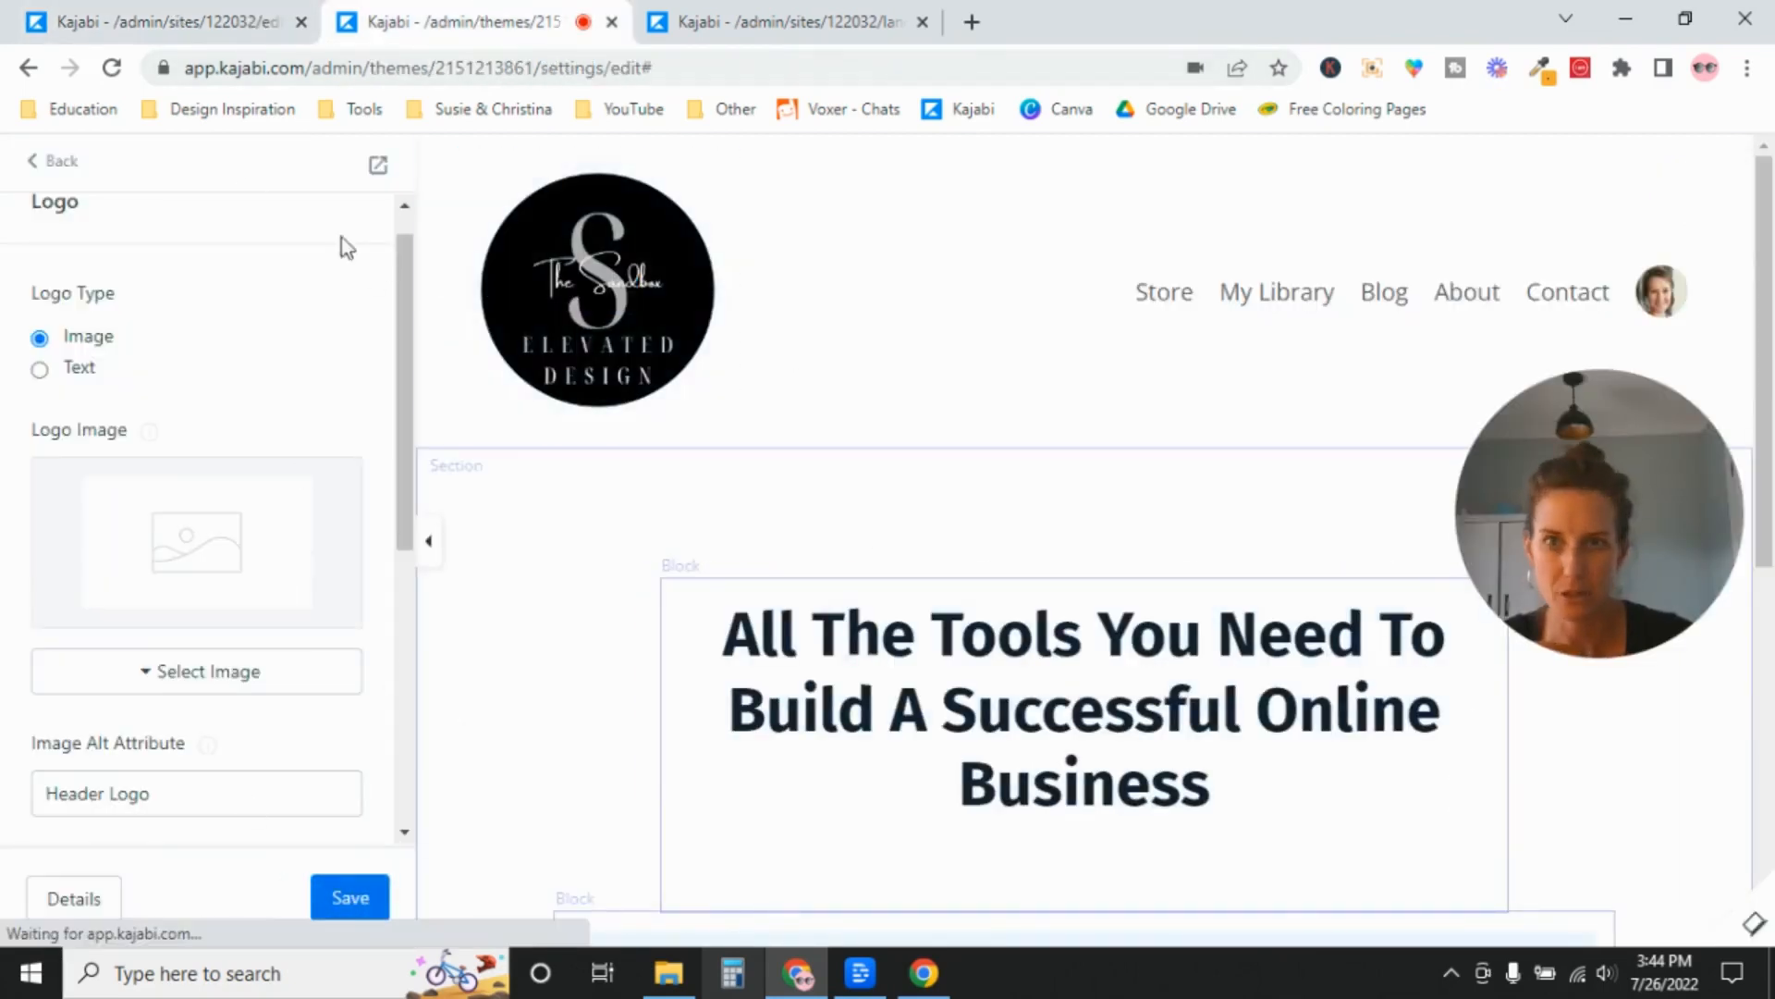
{"action": "left_click", "coordinate": [379, 167]}
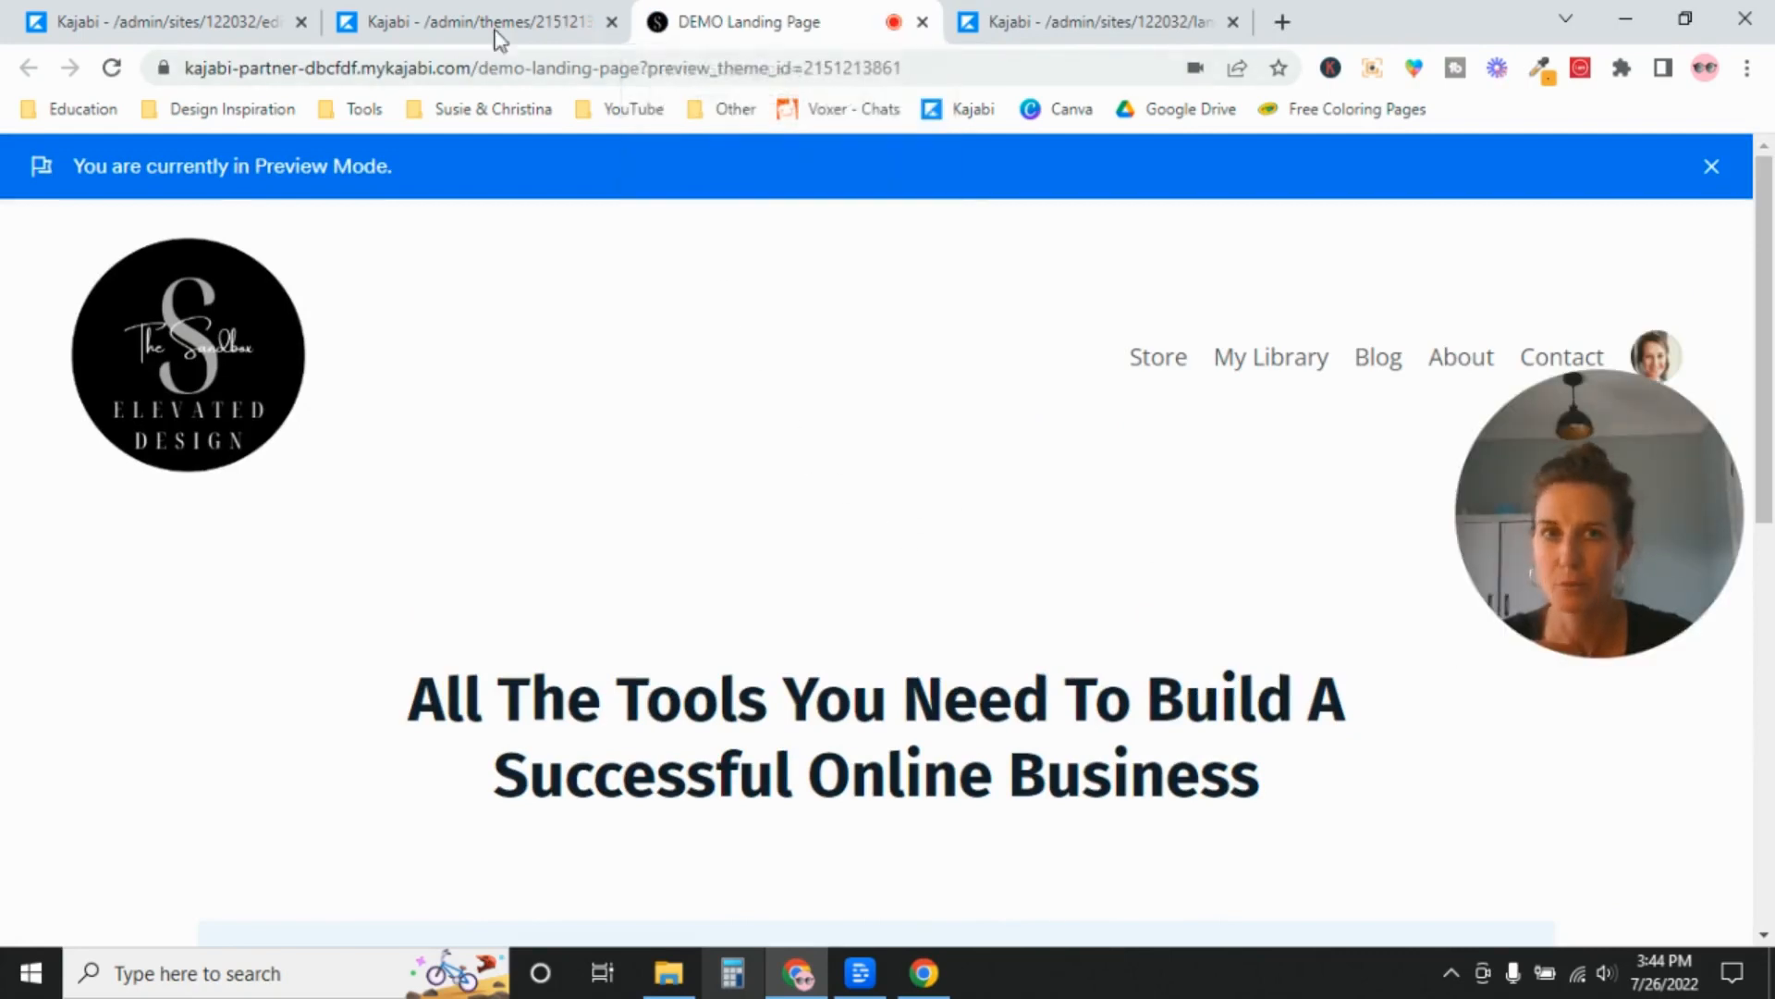
Compare the header logo in the DEMO Landing Page preview with the one in the page editor.
{"action": "left_click", "coordinate": [451, 28]}
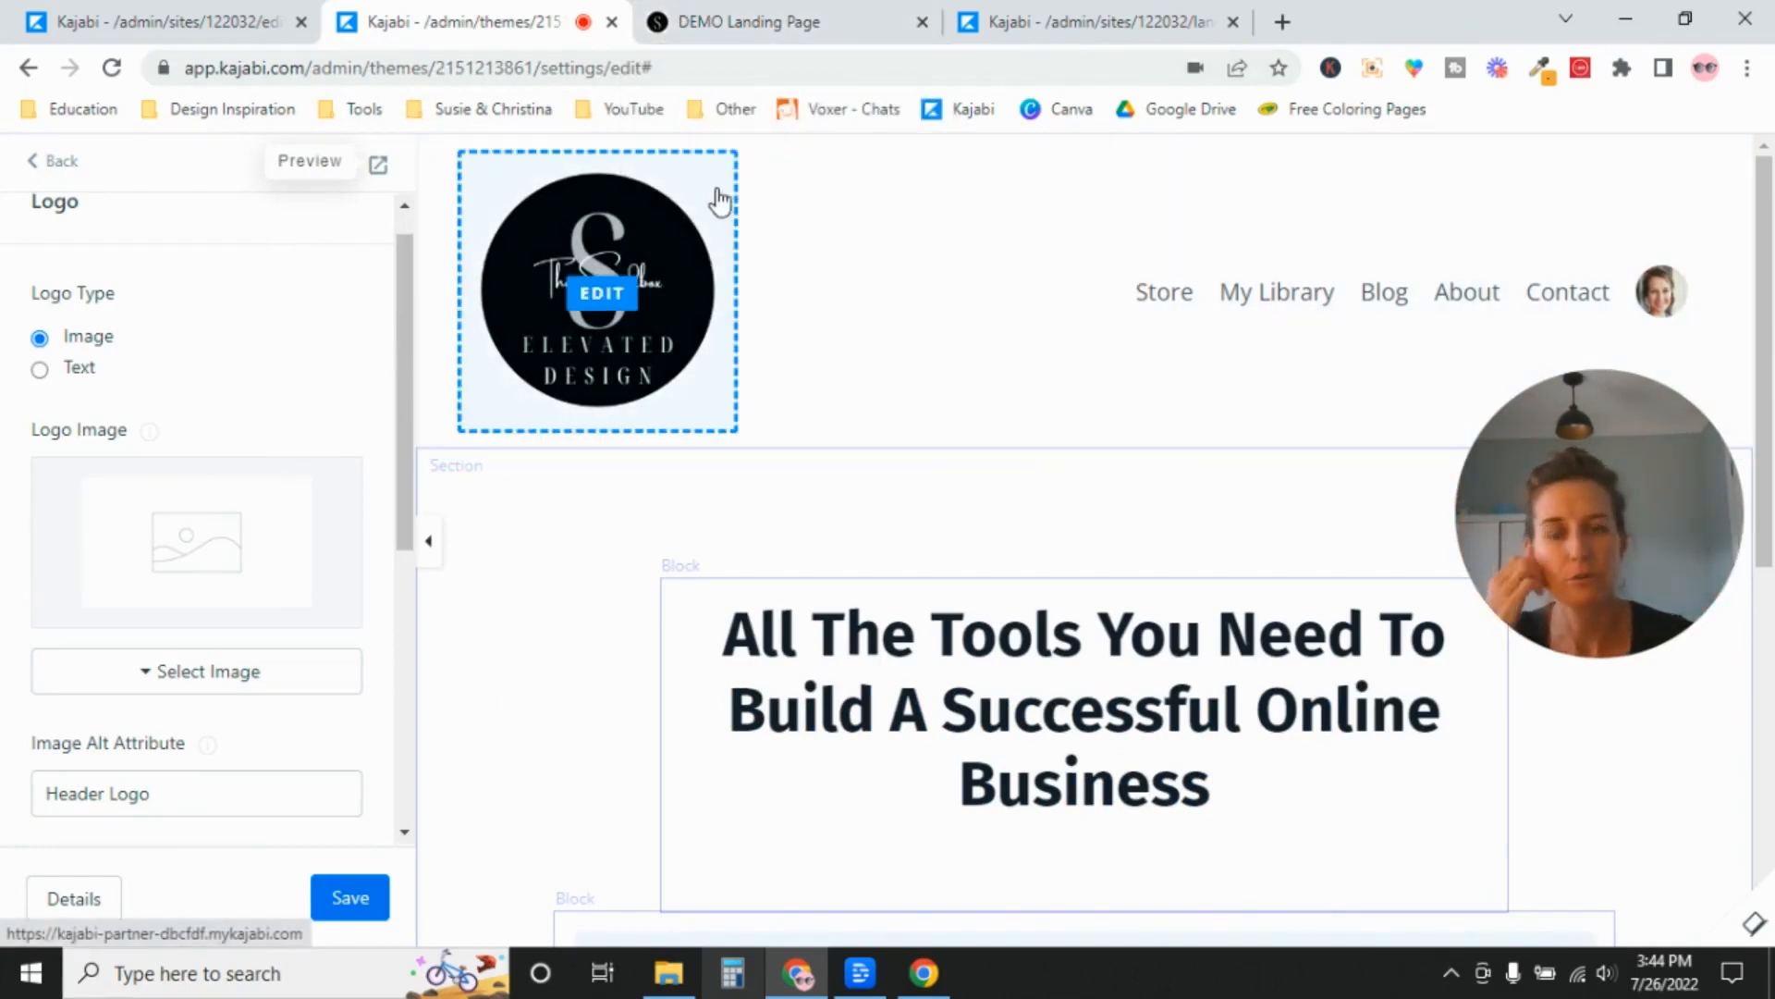
{"action": "left_click", "coordinate": [760, 16]}
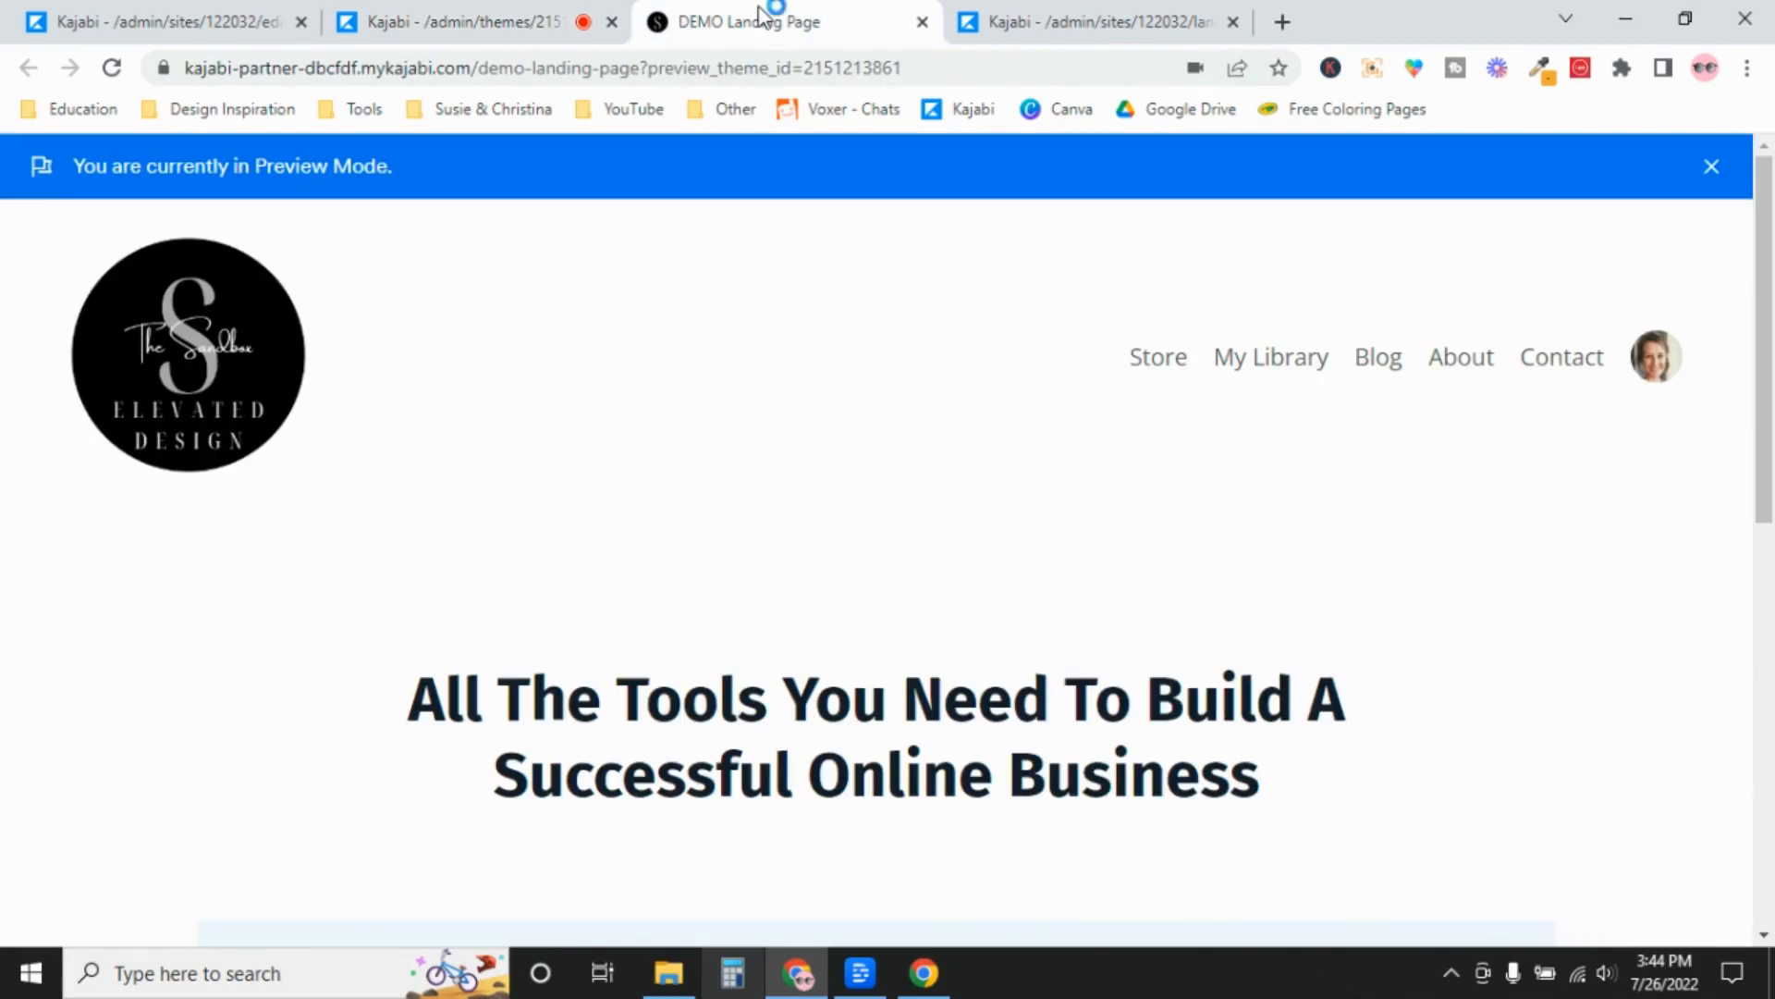
{"action": "left_click", "coordinate": [462, 13]}
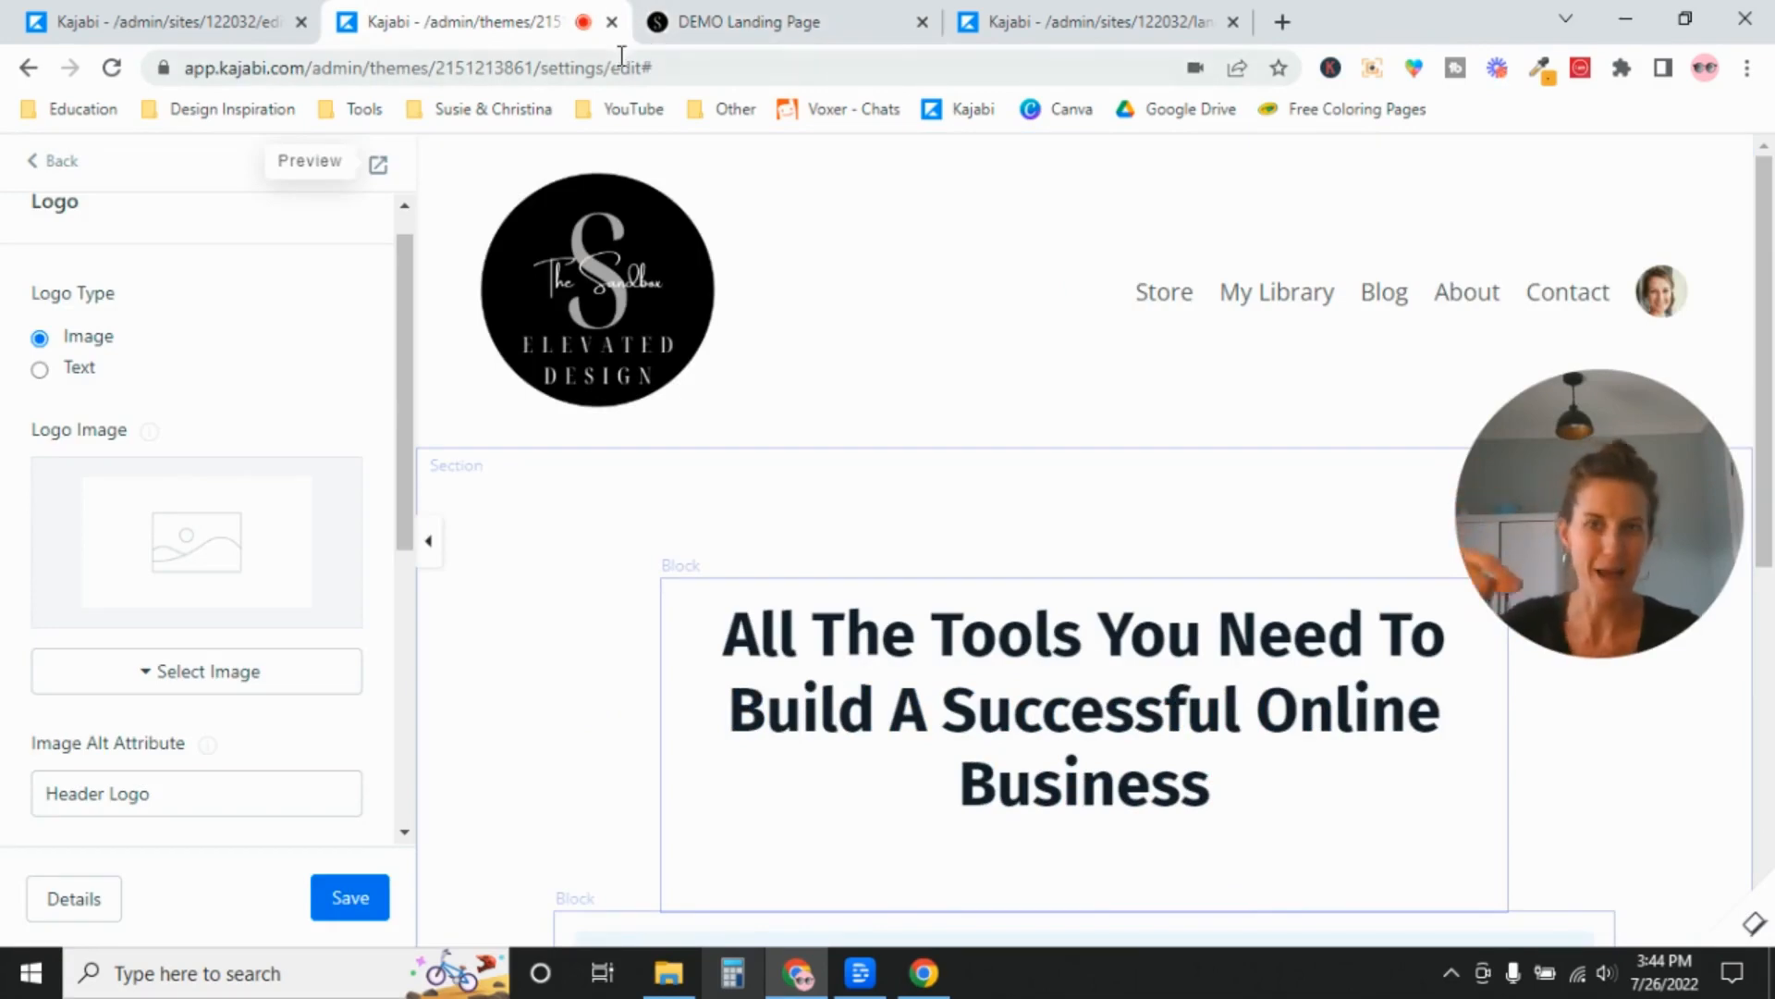
Replace the FavIcon in Site Details by uploading "Favicon (transparent background)" from Downloads, keeping the full image area.
{"action": "left_click", "coordinate": [206, 26]}
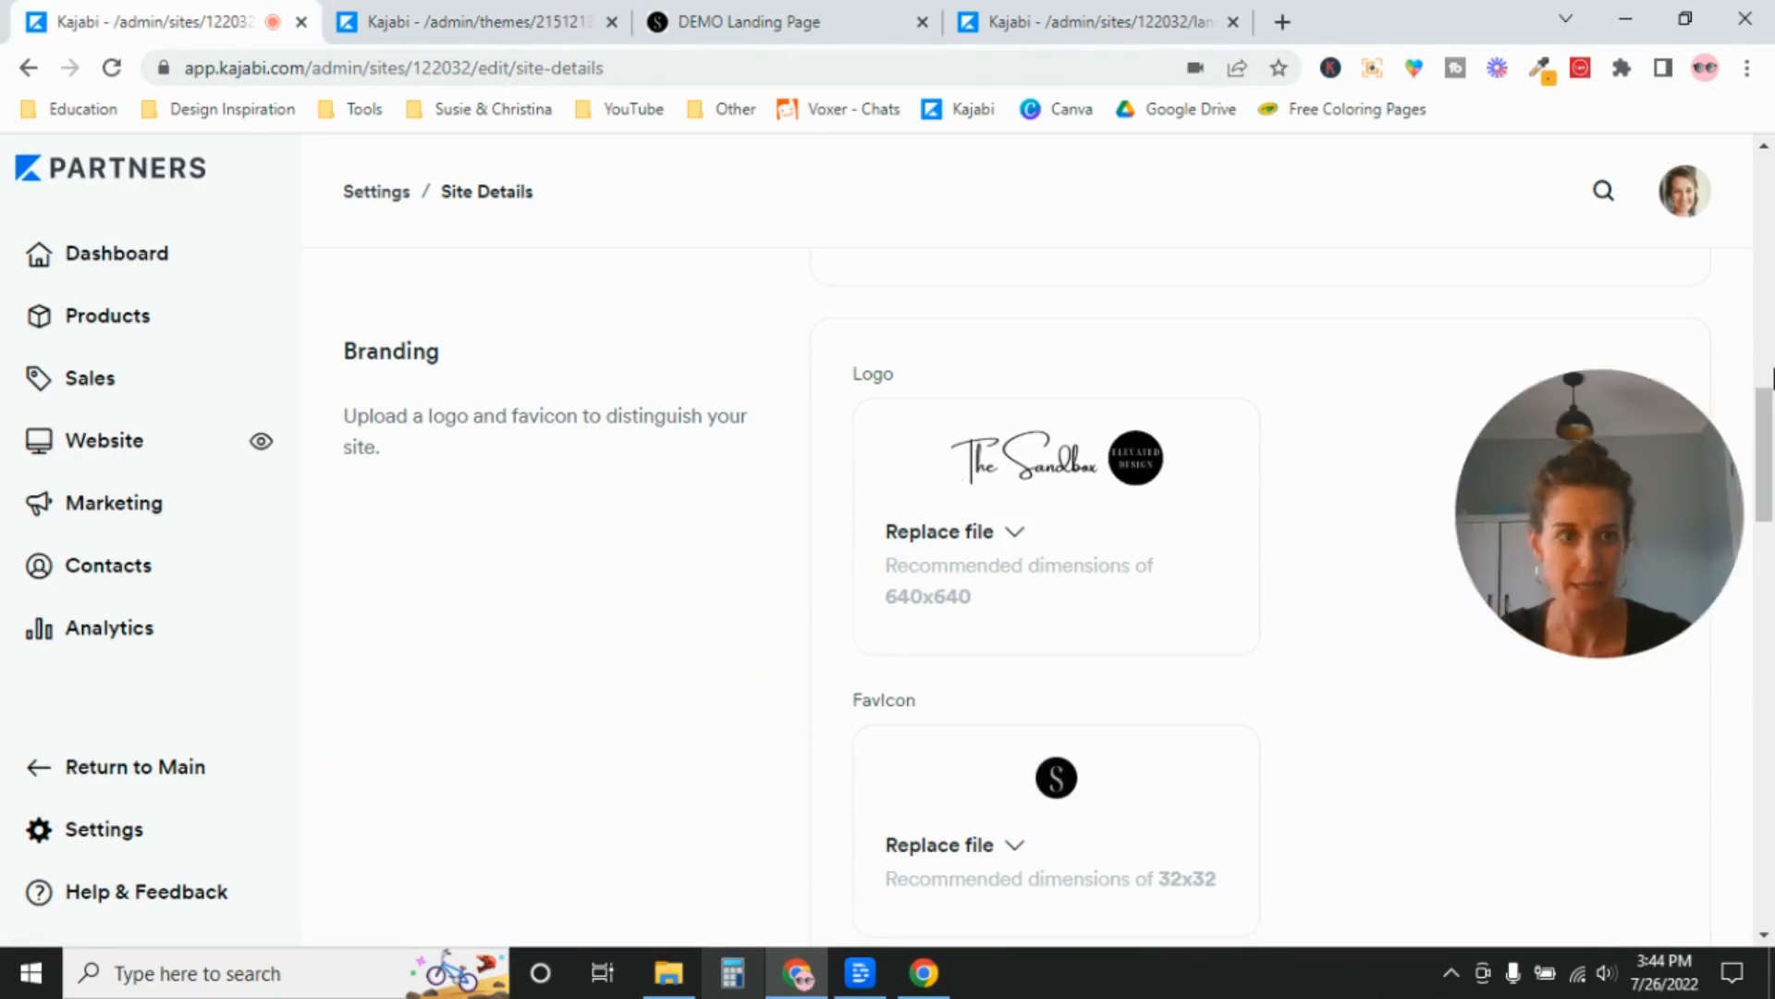
{"action": "scroll", "coordinate": [1402, 602], "scroll_direction": "down", "scroll_amount": 3}
{"action": "left_click", "coordinate": [996, 603]}
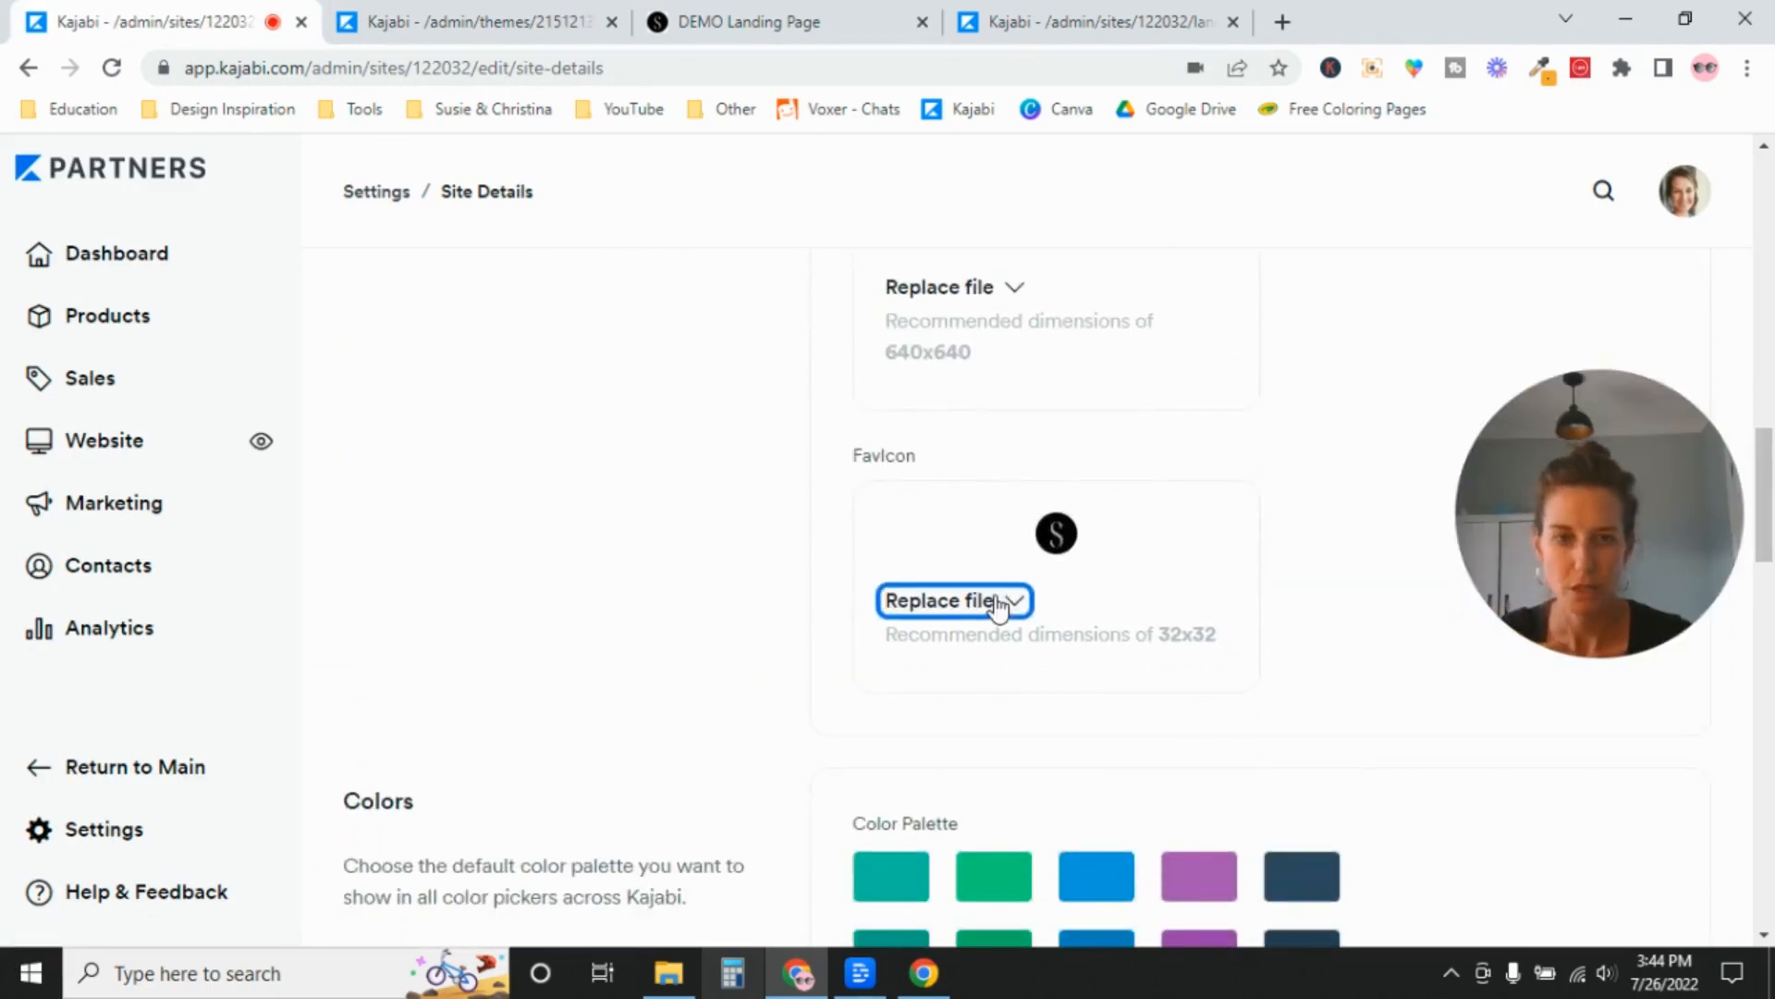
{"action": "left_click", "coordinate": [922, 668]}
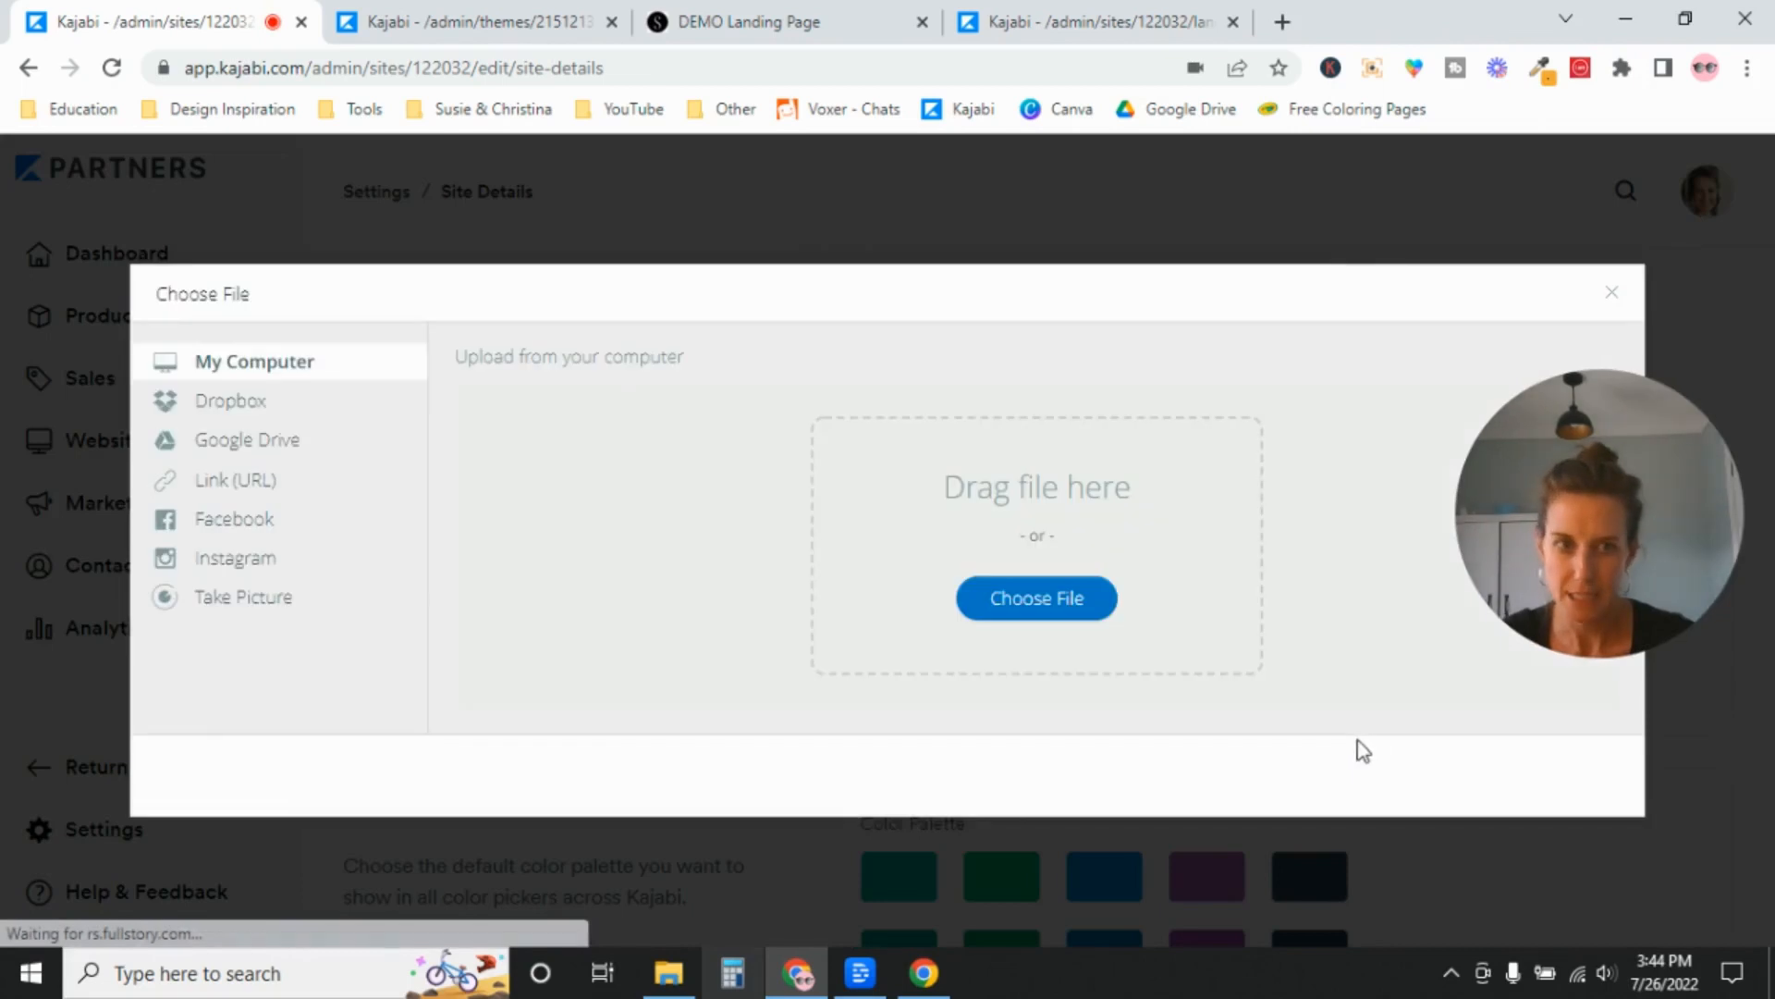
{"action": "left_click", "coordinate": [1015, 601]}
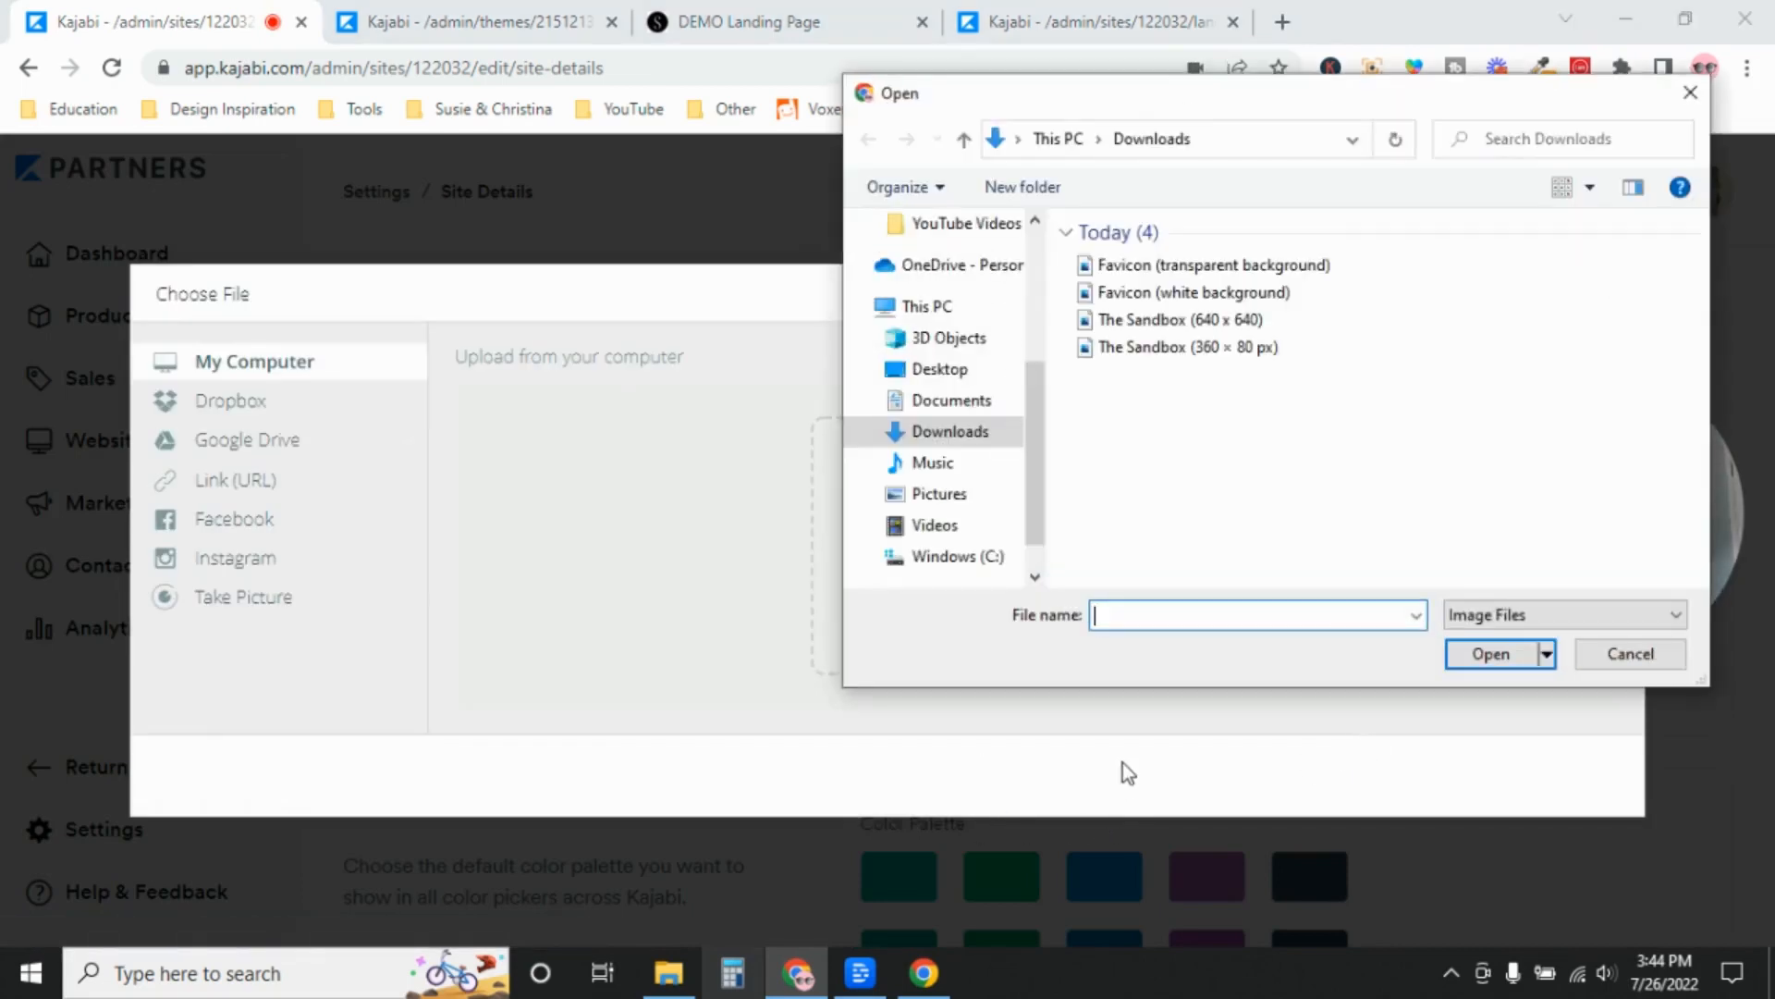
{"action": "double_click", "coordinate": [1125, 268]}
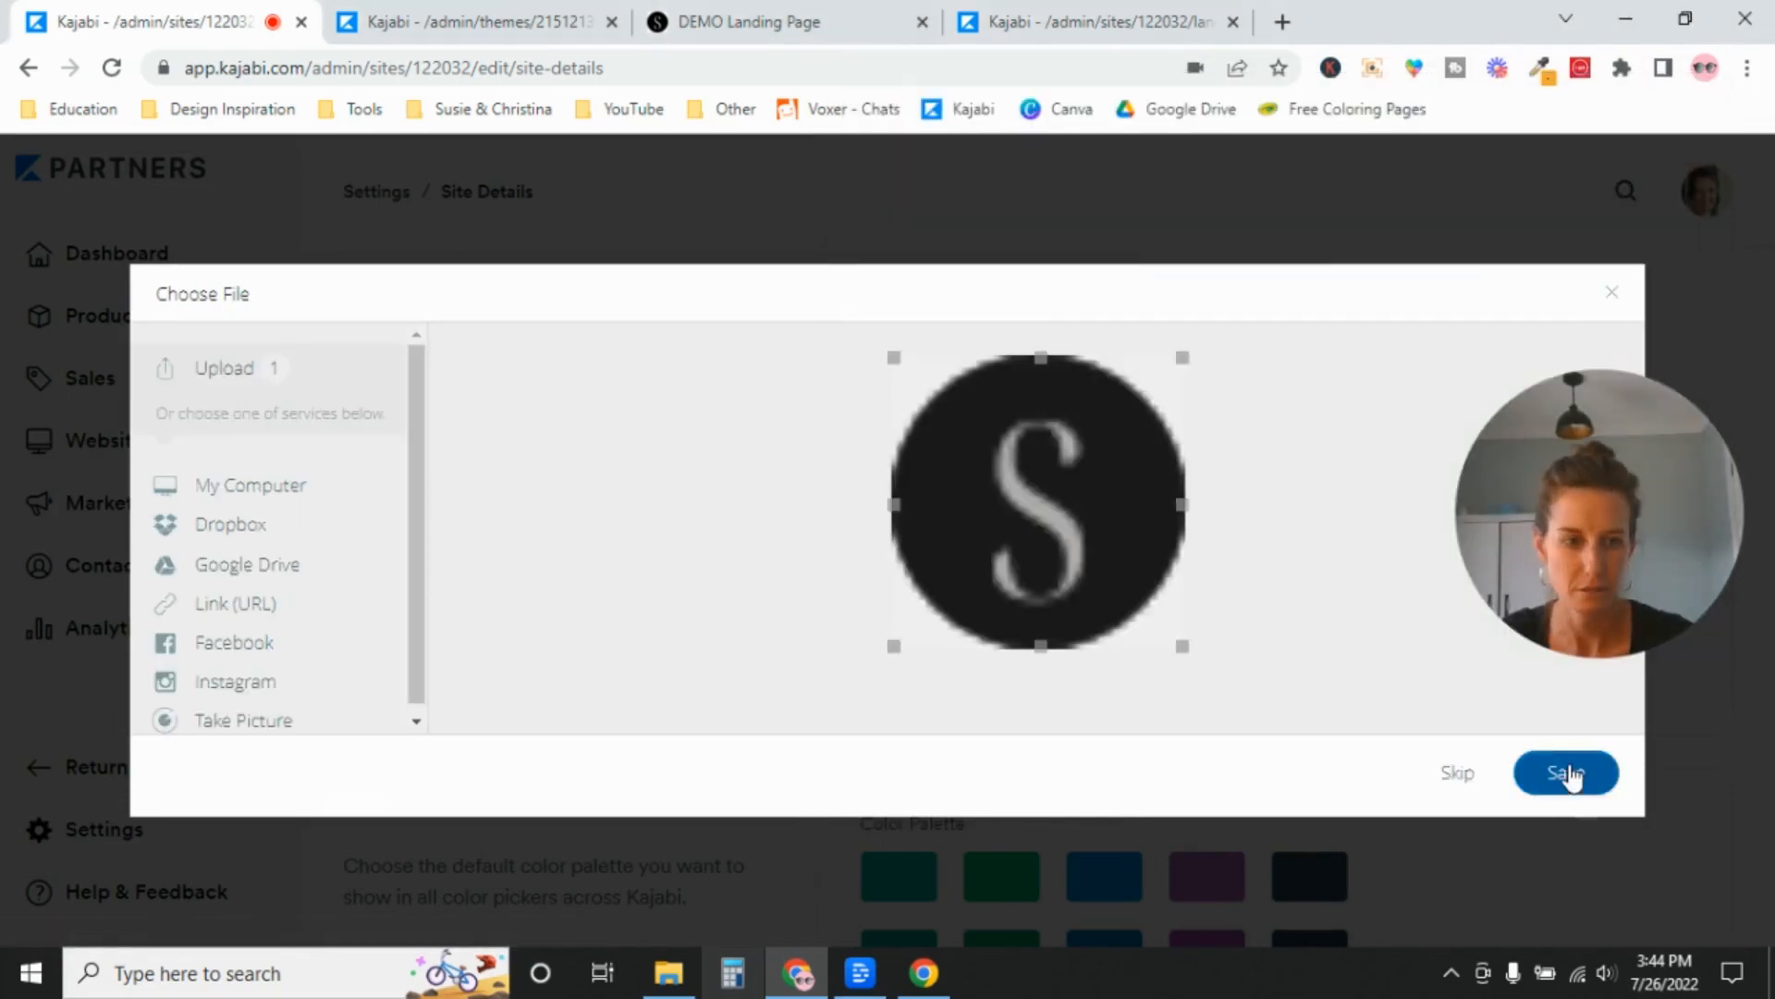
{"action": "left_click", "coordinate": [1567, 773]}
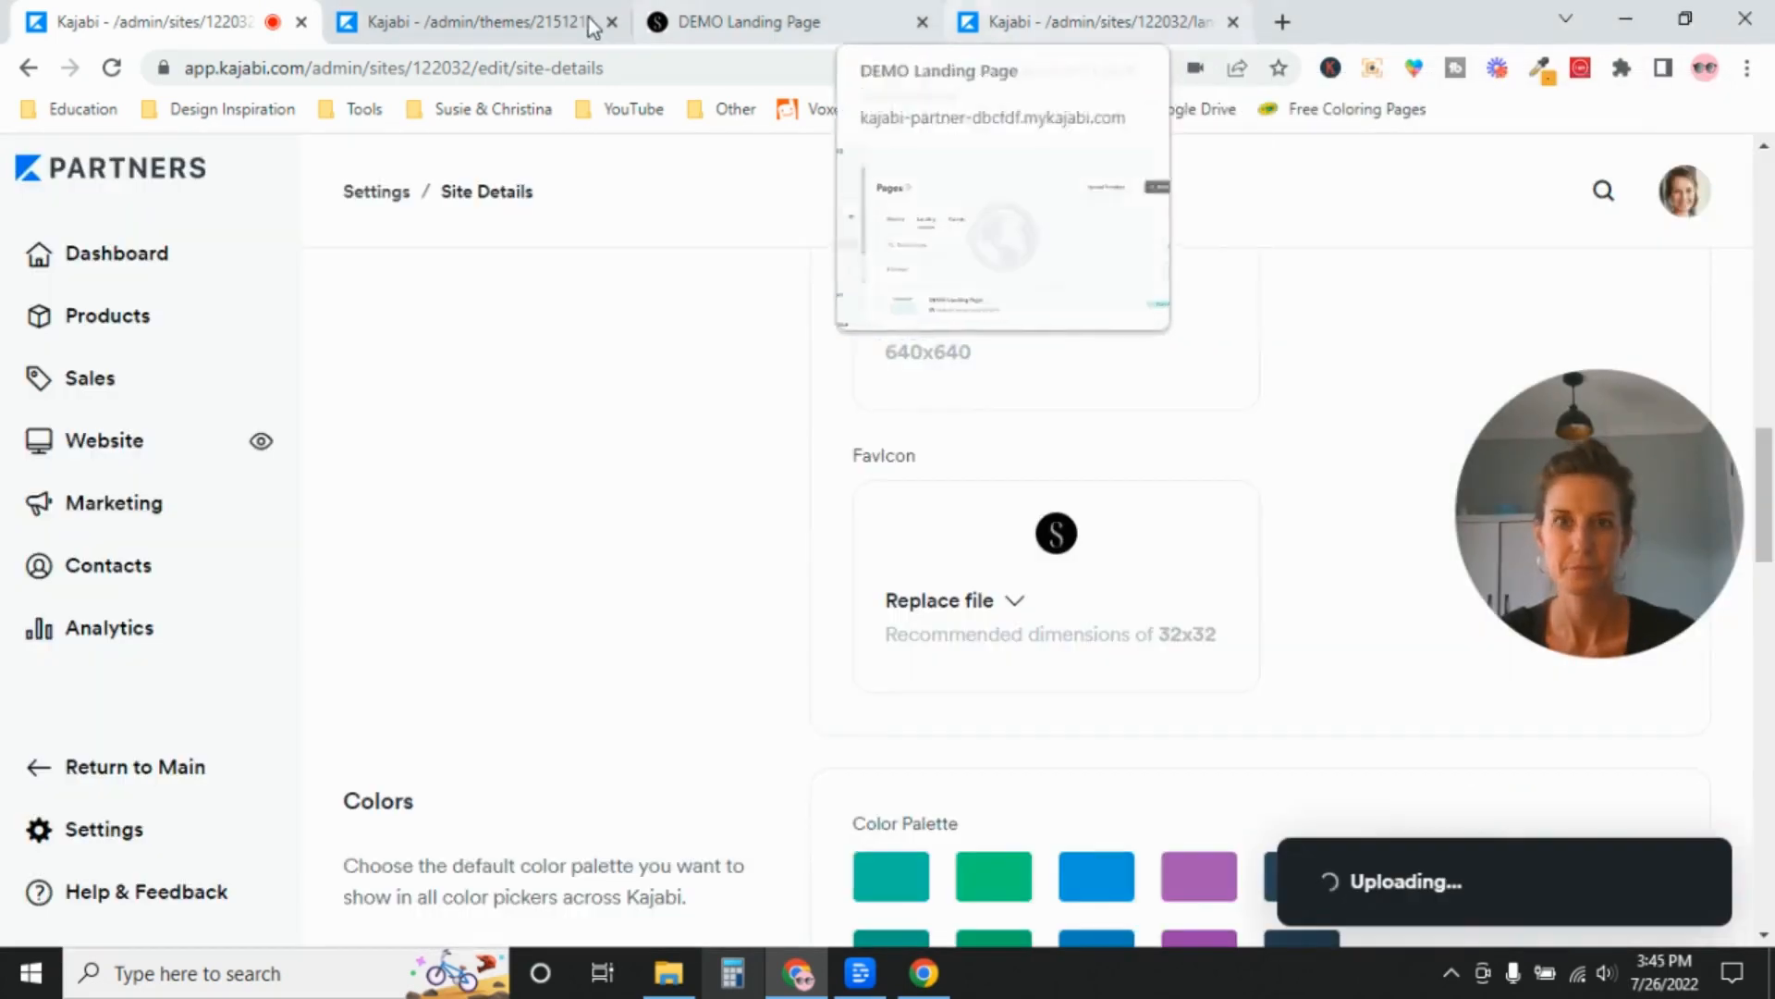
Close the DEMO Landing Page preview and save the Site Details.
{"action": "left_click", "coordinate": [793, 22]}
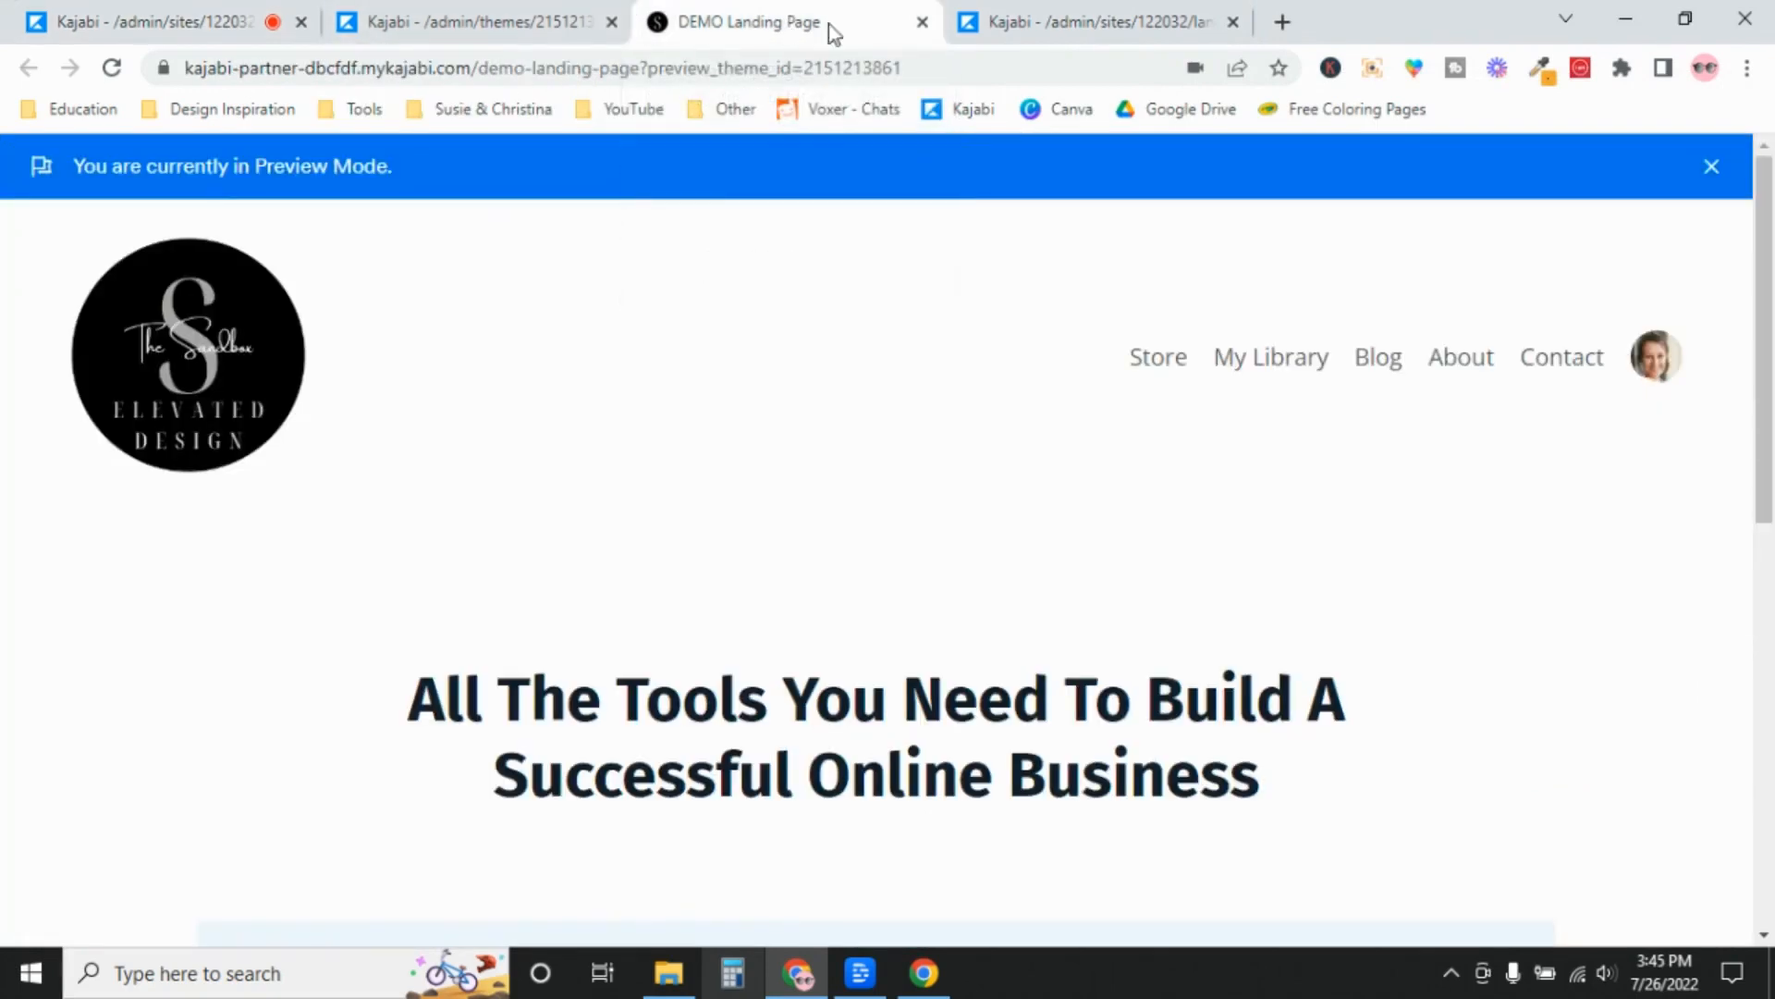
{"action": "left_click", "coordinate": [922, 21]}
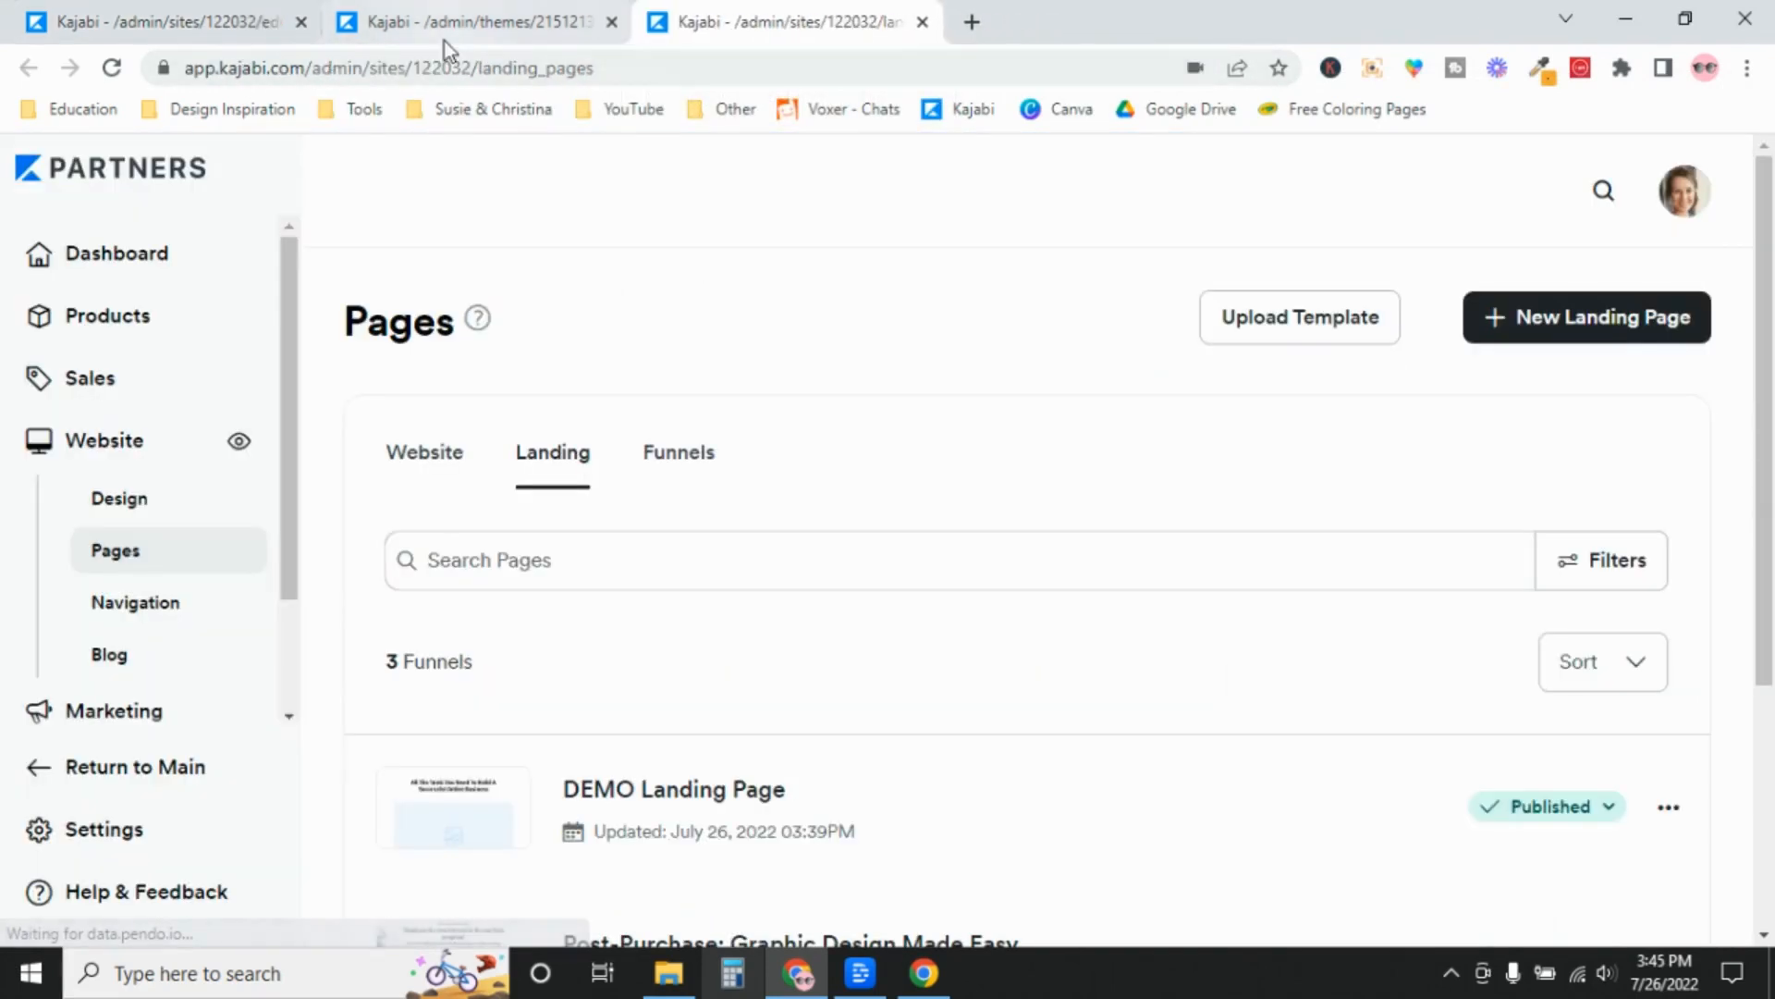
{"action": "left_click", "coordinate": [139, 22]}
{"action": "scroll", "coordinate": [1766, 248], "scroll_direction": "up", "scroll_amount": 10}
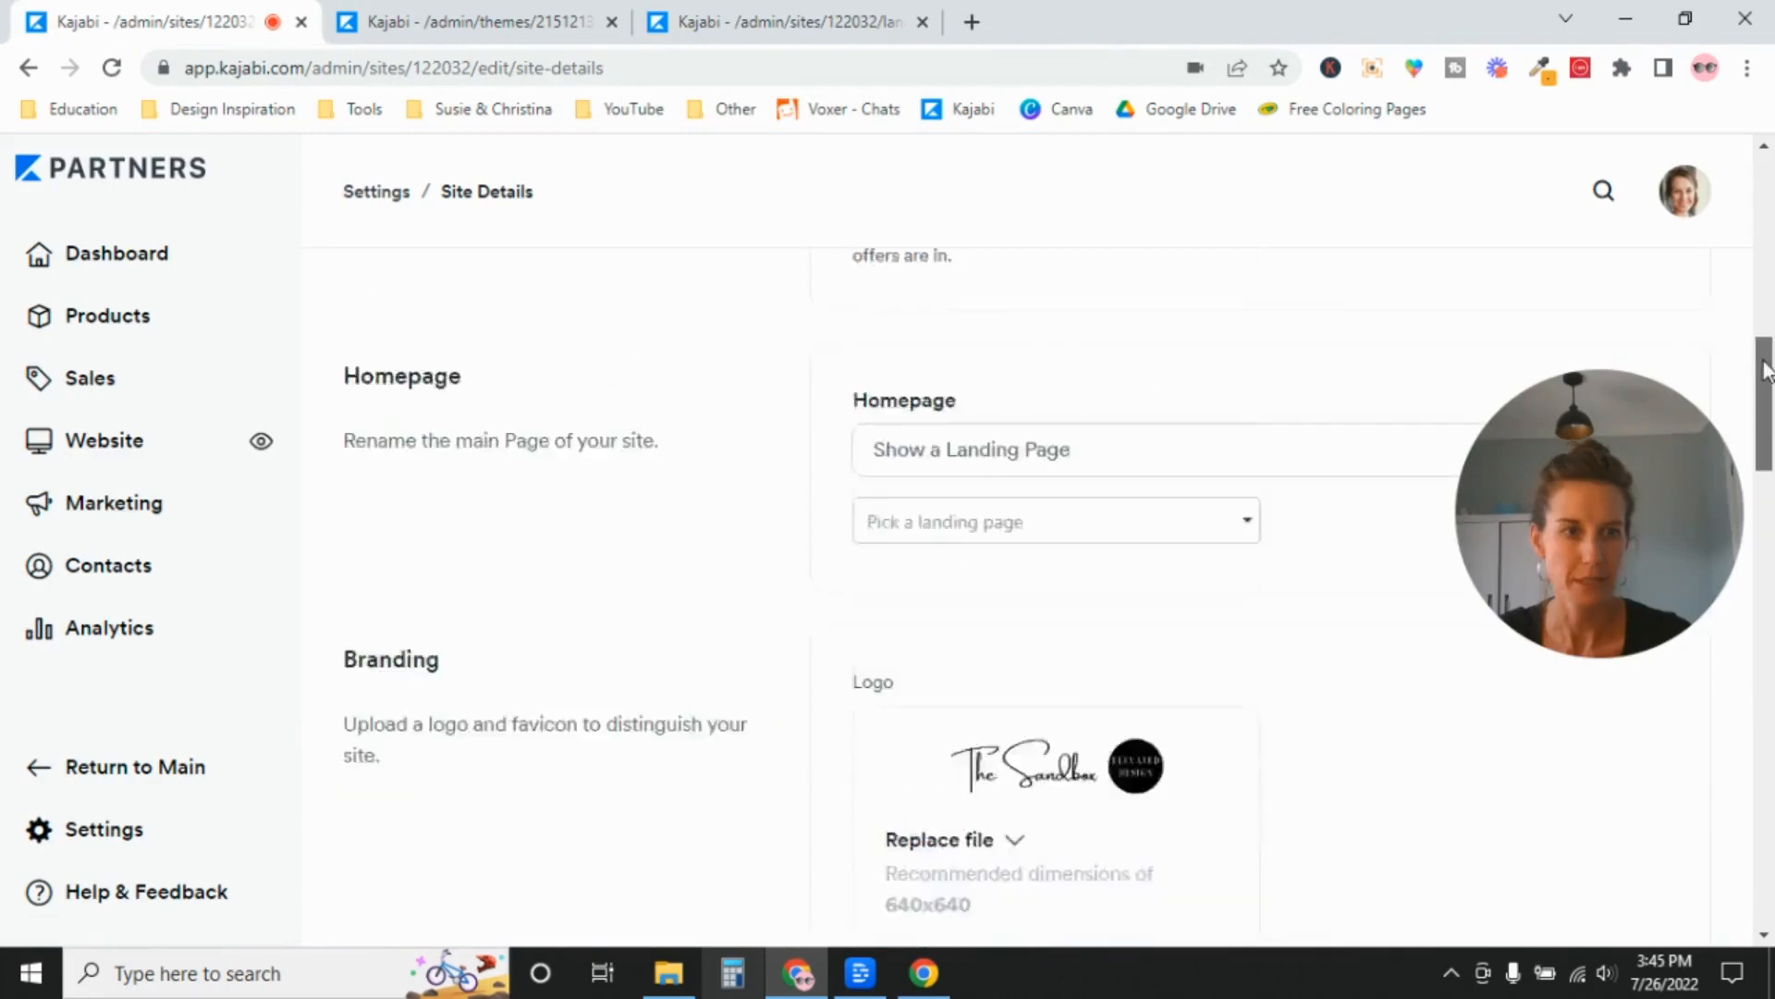
{"action": "scroll", "coordinate": [1766, 248], "scroll_direction": "up", "scroll_amount": 3}
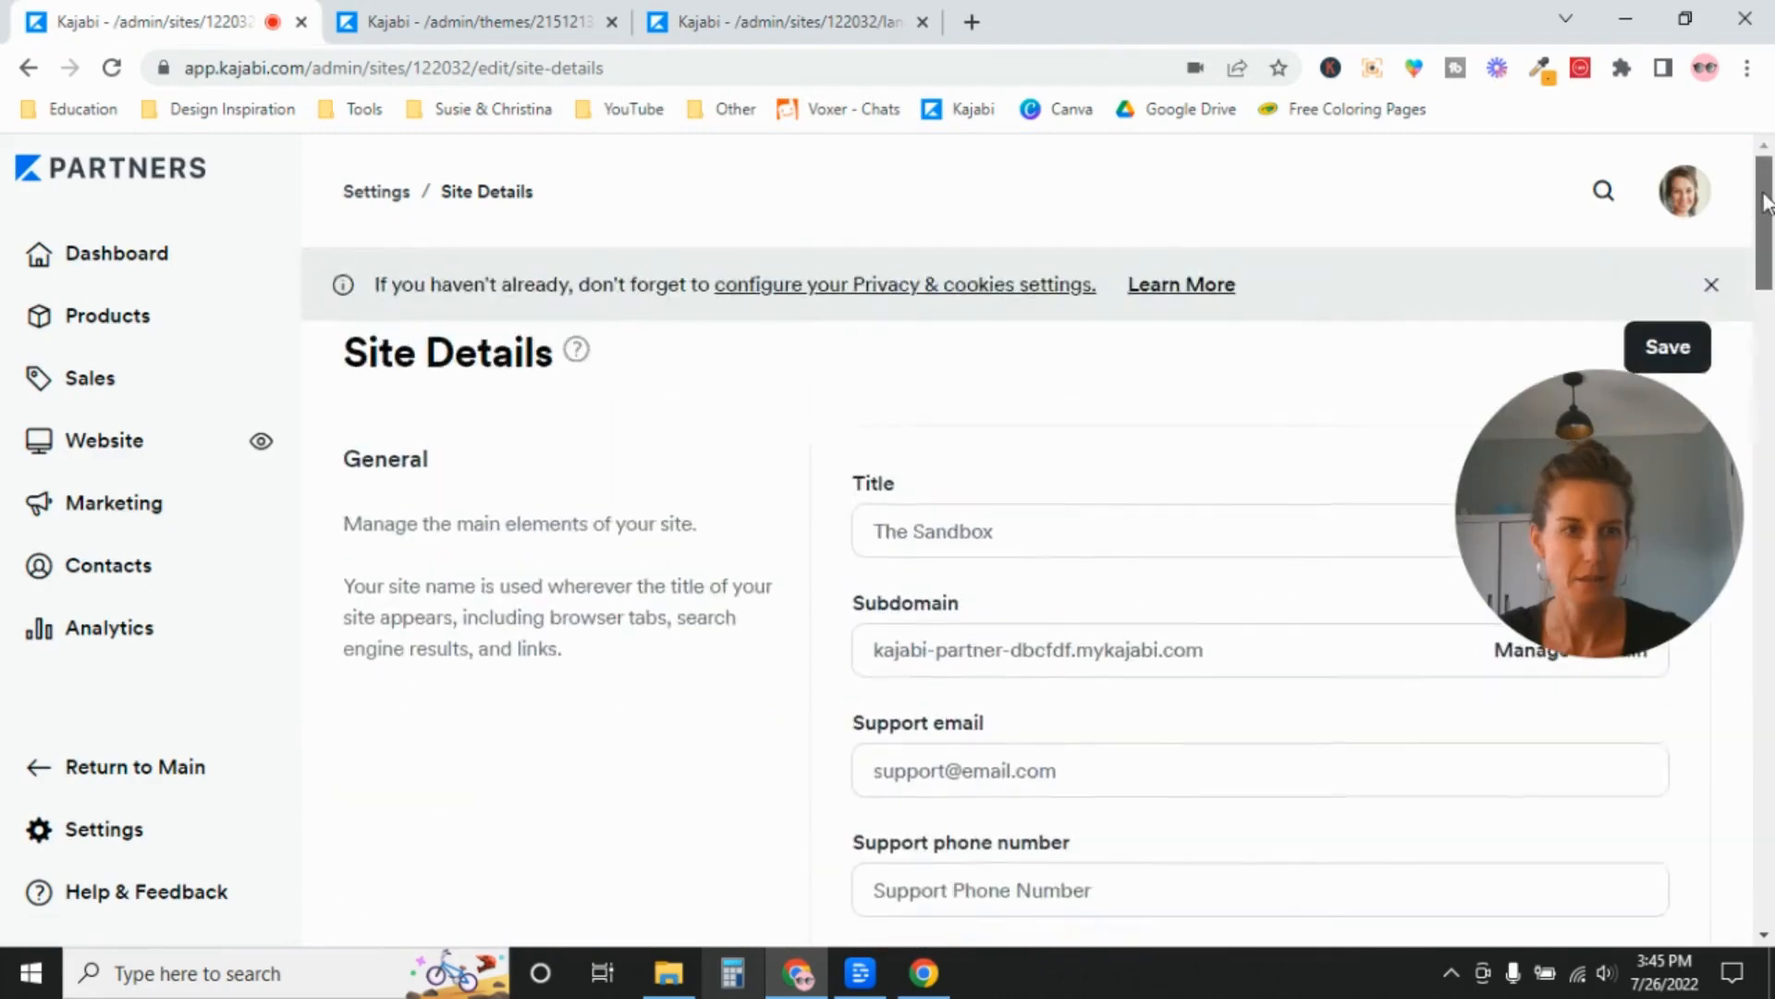
{"action": "left_click", "coordinate": [1669, 348]}
{"action": "scroll", "coordinate": [1688, 359], "scroll_direction": "down", "scroll_amount": 8}
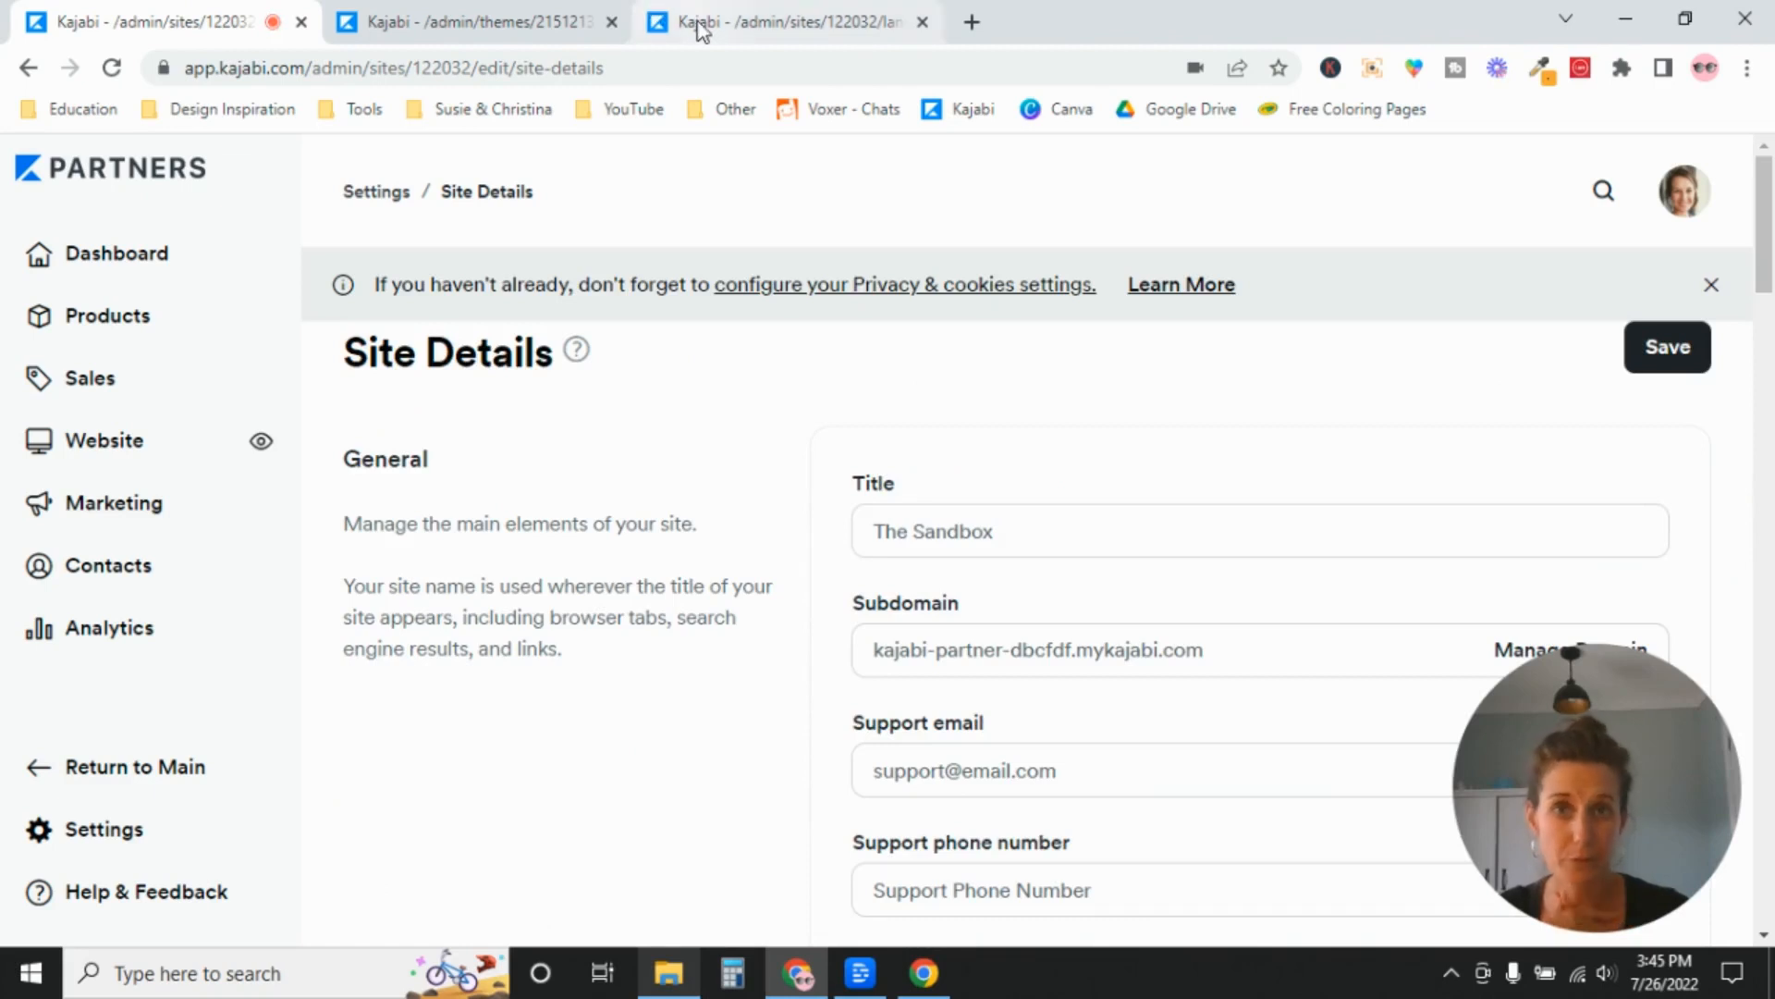
Create a new landing page from the Blank template with the title "Page Title".
{"action": "left_click", "coordinate": [749, 28]}
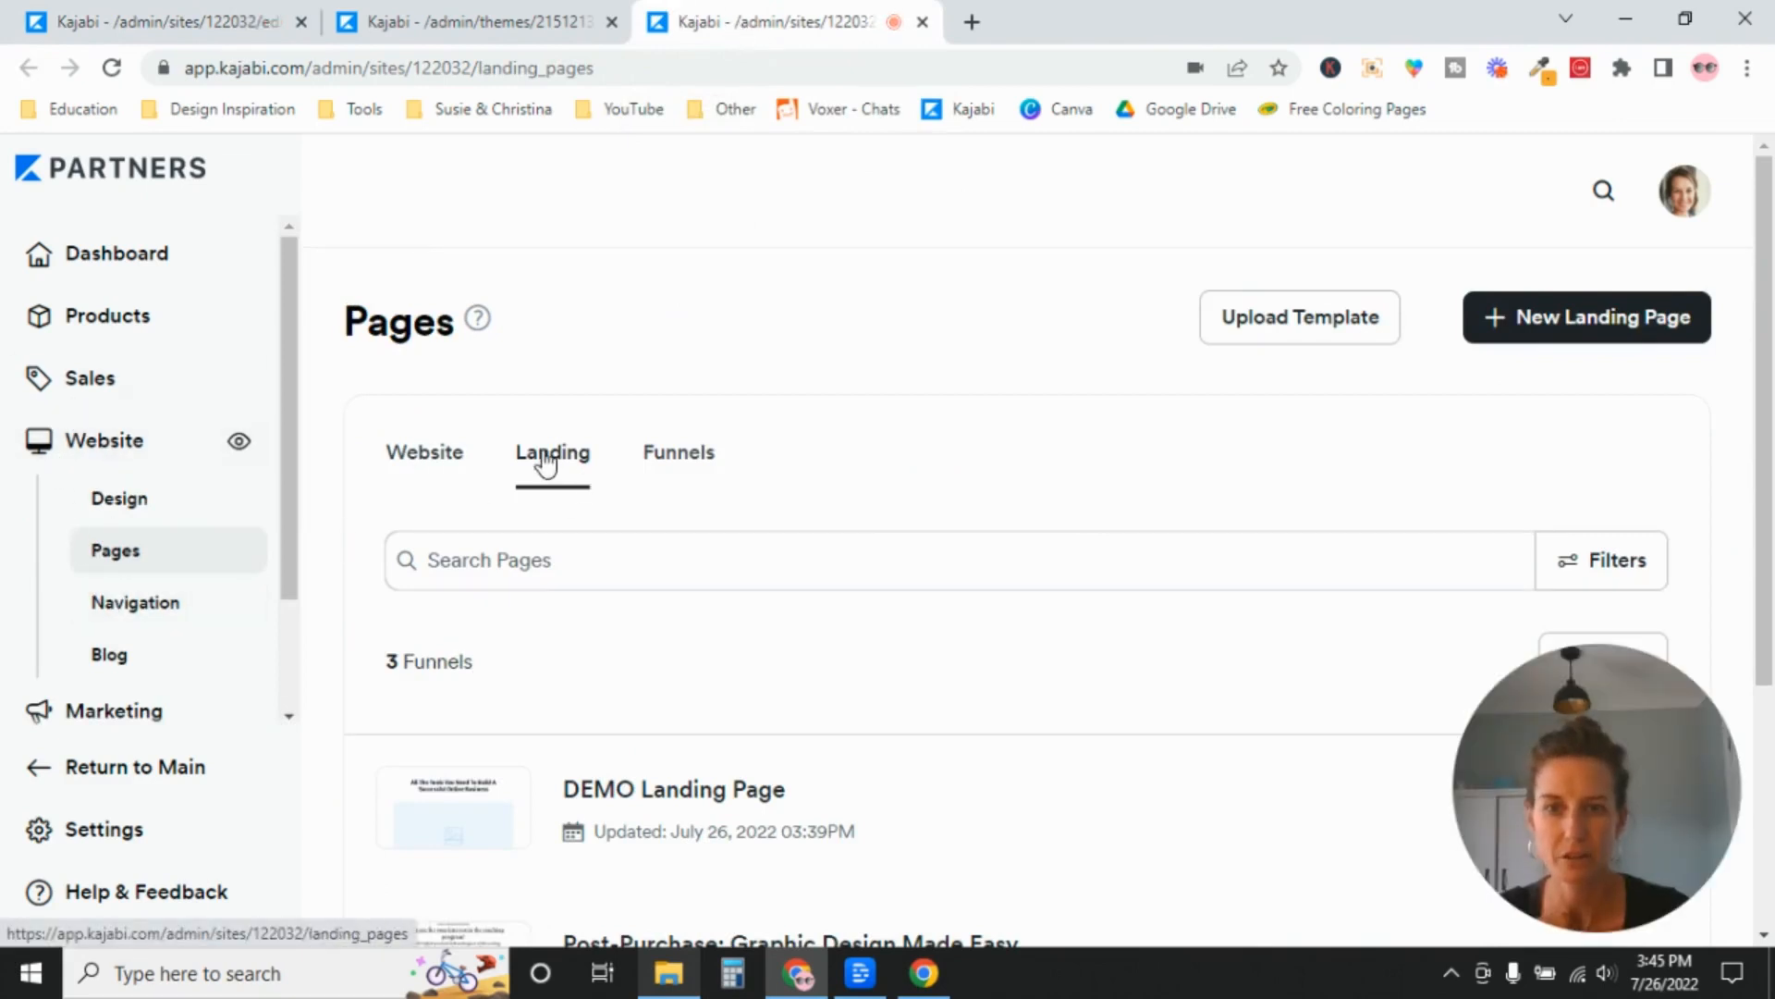
{"action": "left_click", "coordinate": [1557, 316]}
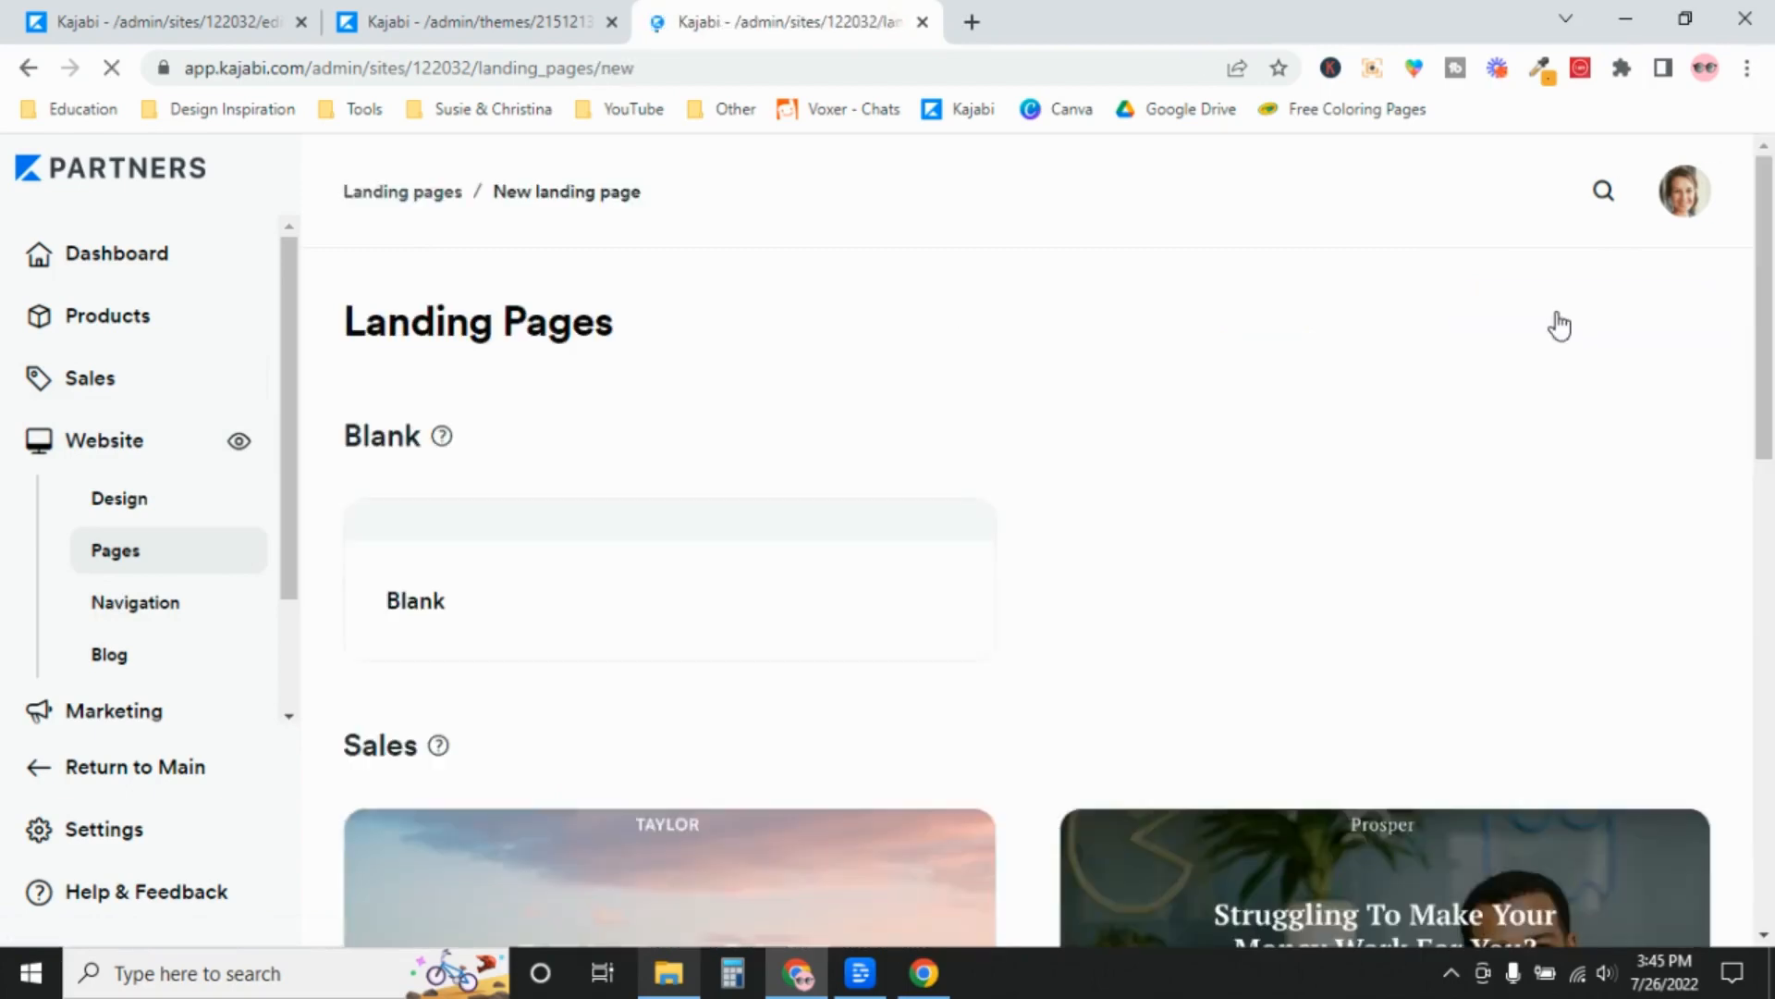
{"action": "scroll", "coordinate": [700, 667], "scroll_direction": "down", "scroll_amount": 2}
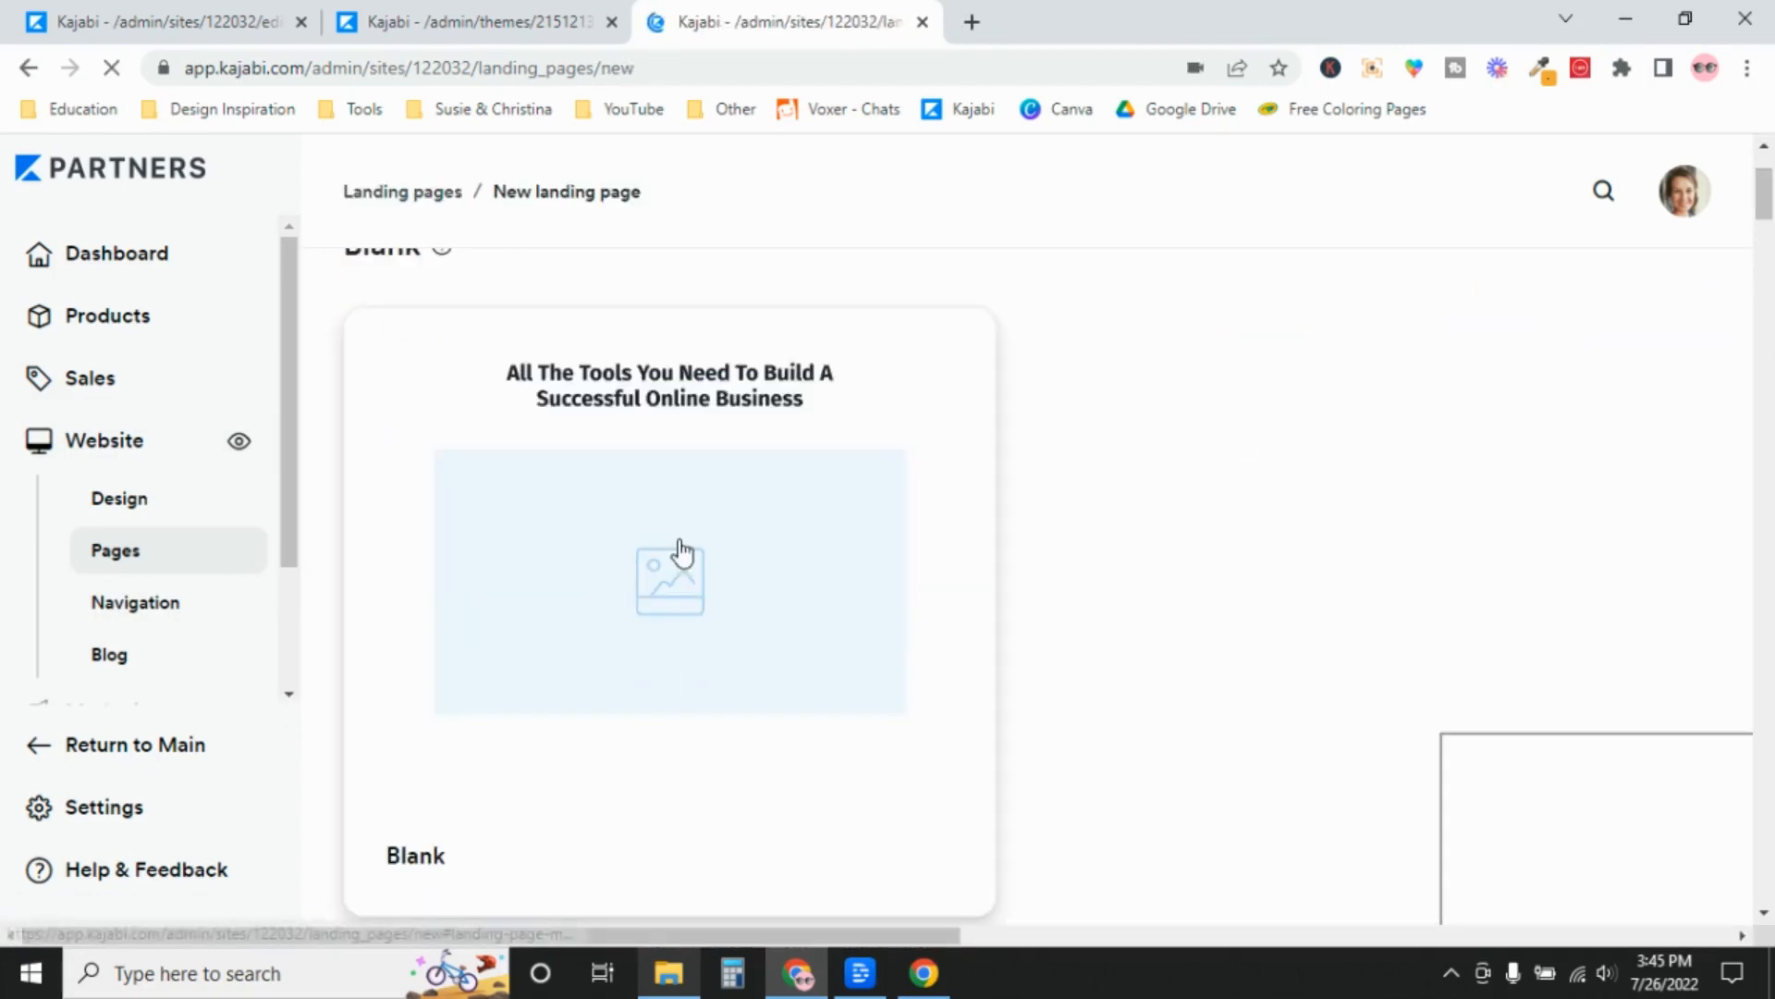
{"action": "left_click", "coordinate": [729, 543]}
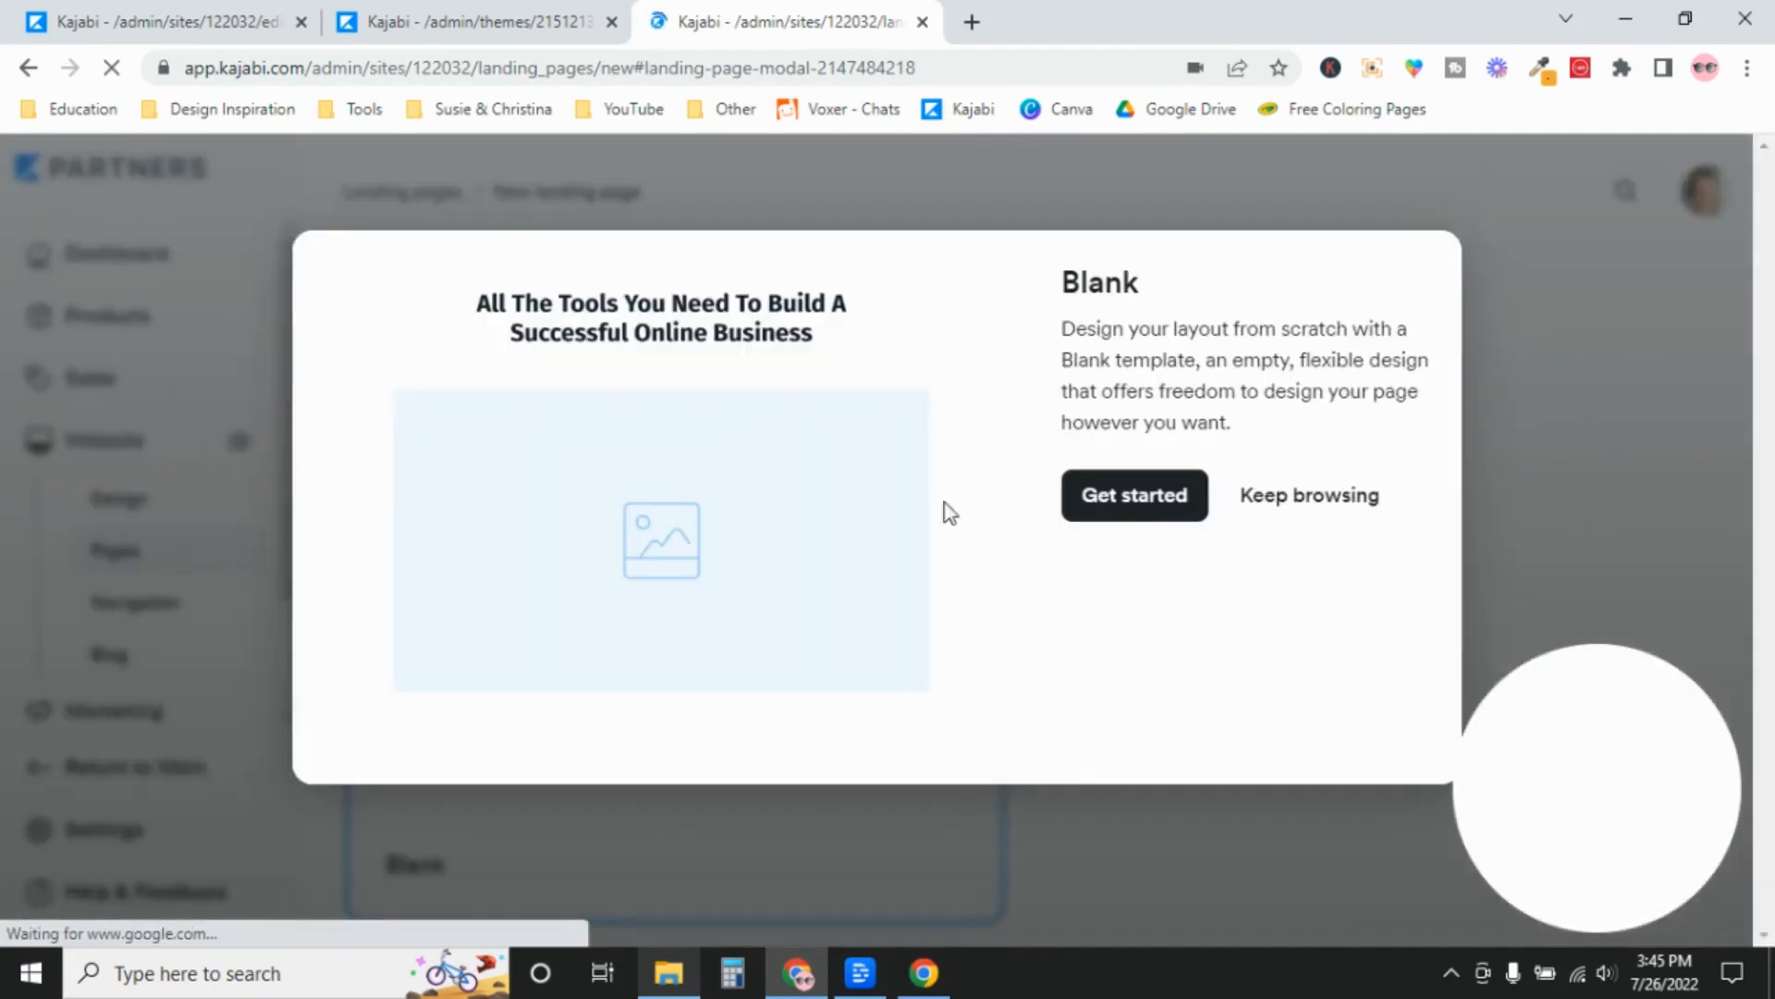
{"action": "left_click", "coordinate": [1157, 493]}
{"action": "left_click", "coordinate": [1156, 532]}
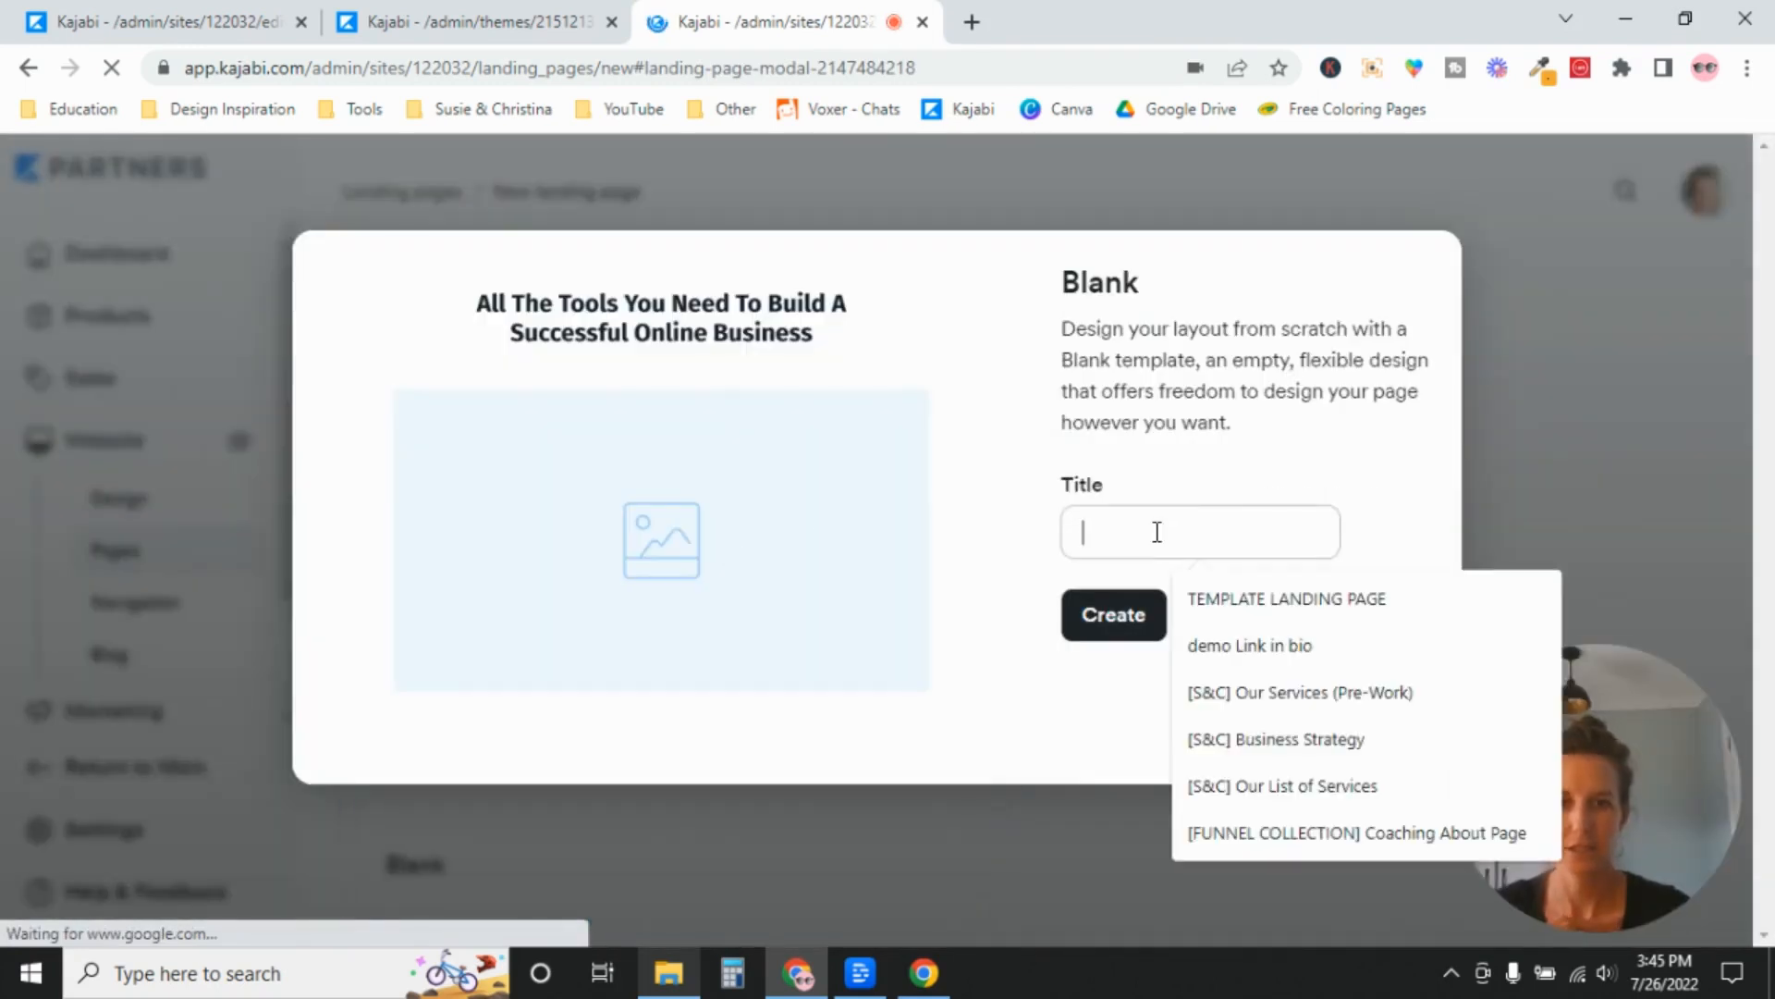
{"action": "type", "text": "Page Title"}
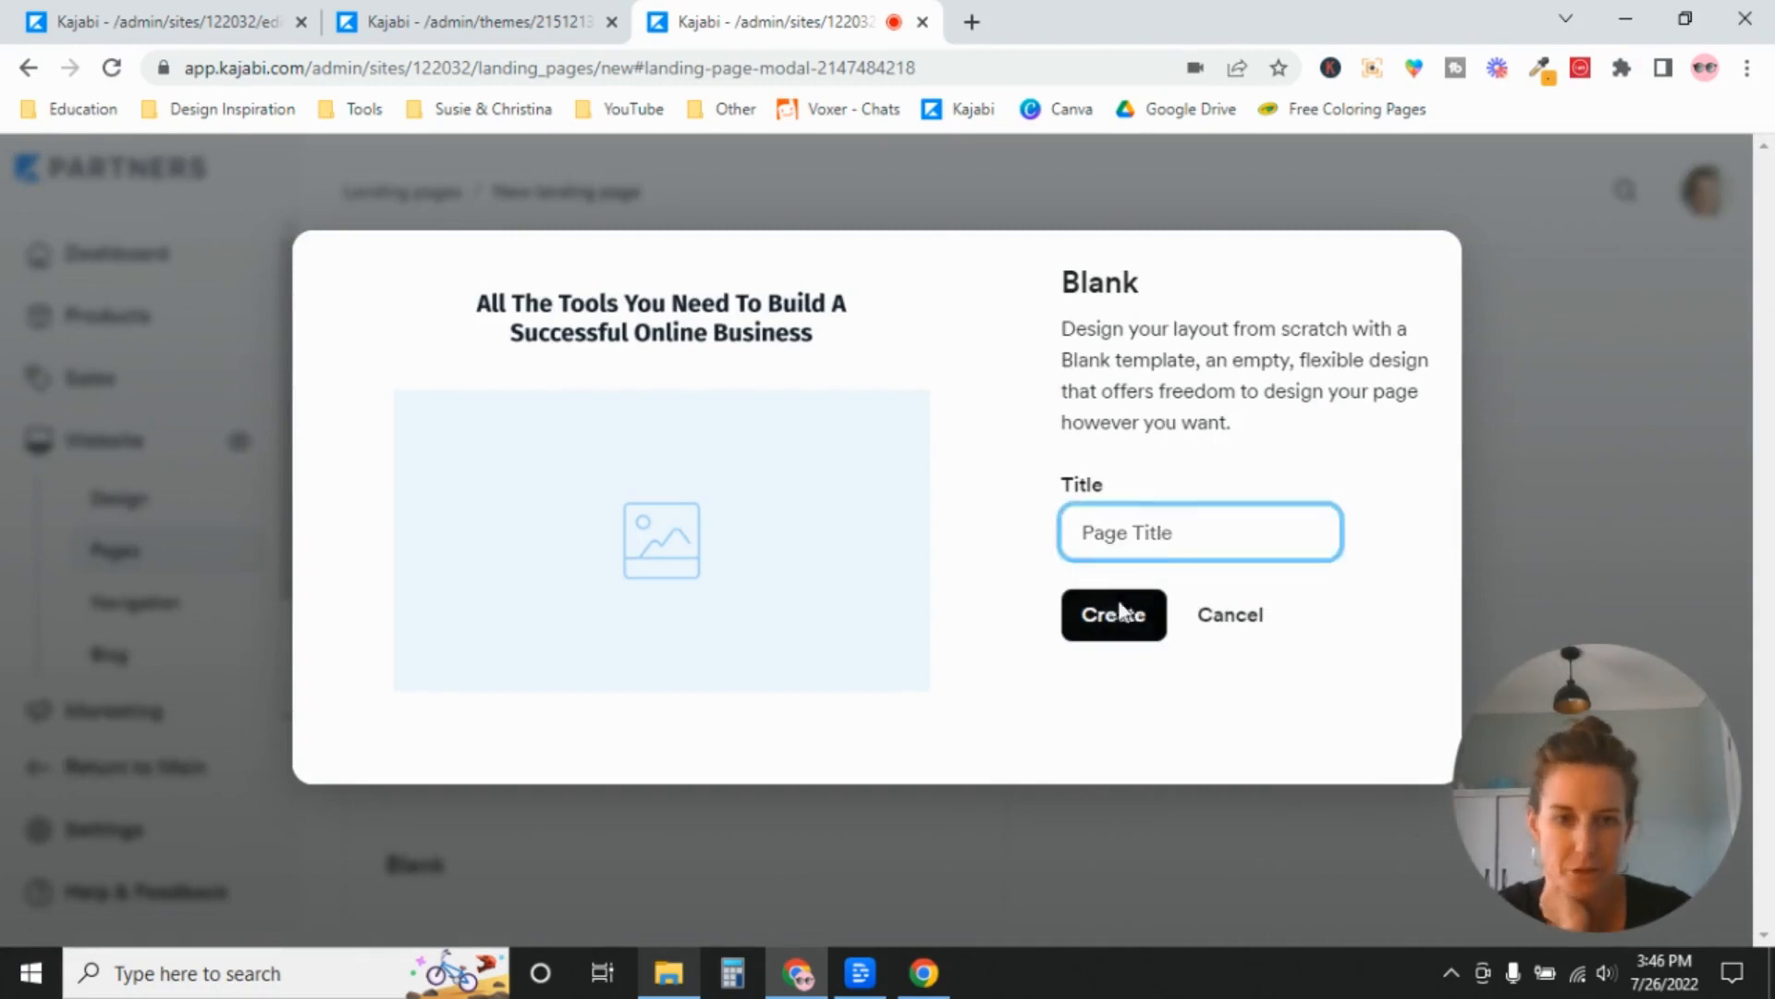
{"action": "left_click", "coordinate": [1151, 632]}
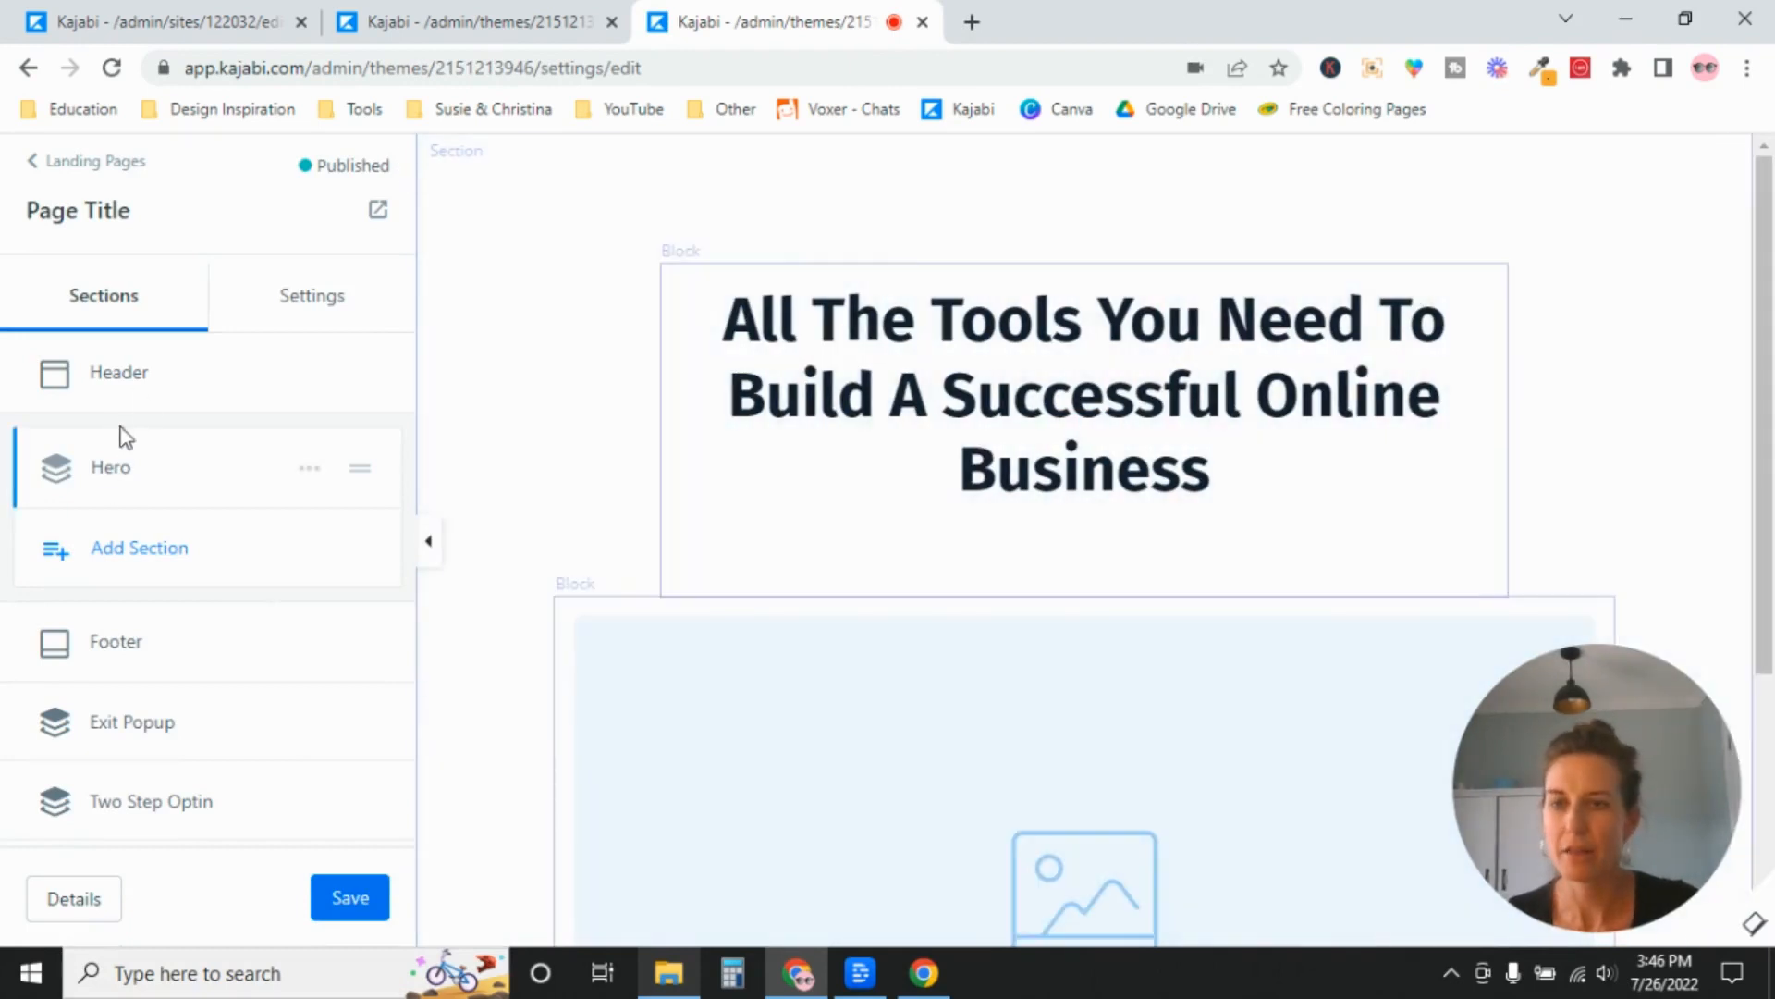
Turn off Hide Header in the desktop layout of the new page's header and save the page.
{"action": "left_click", "coordinate": [115, 379]}
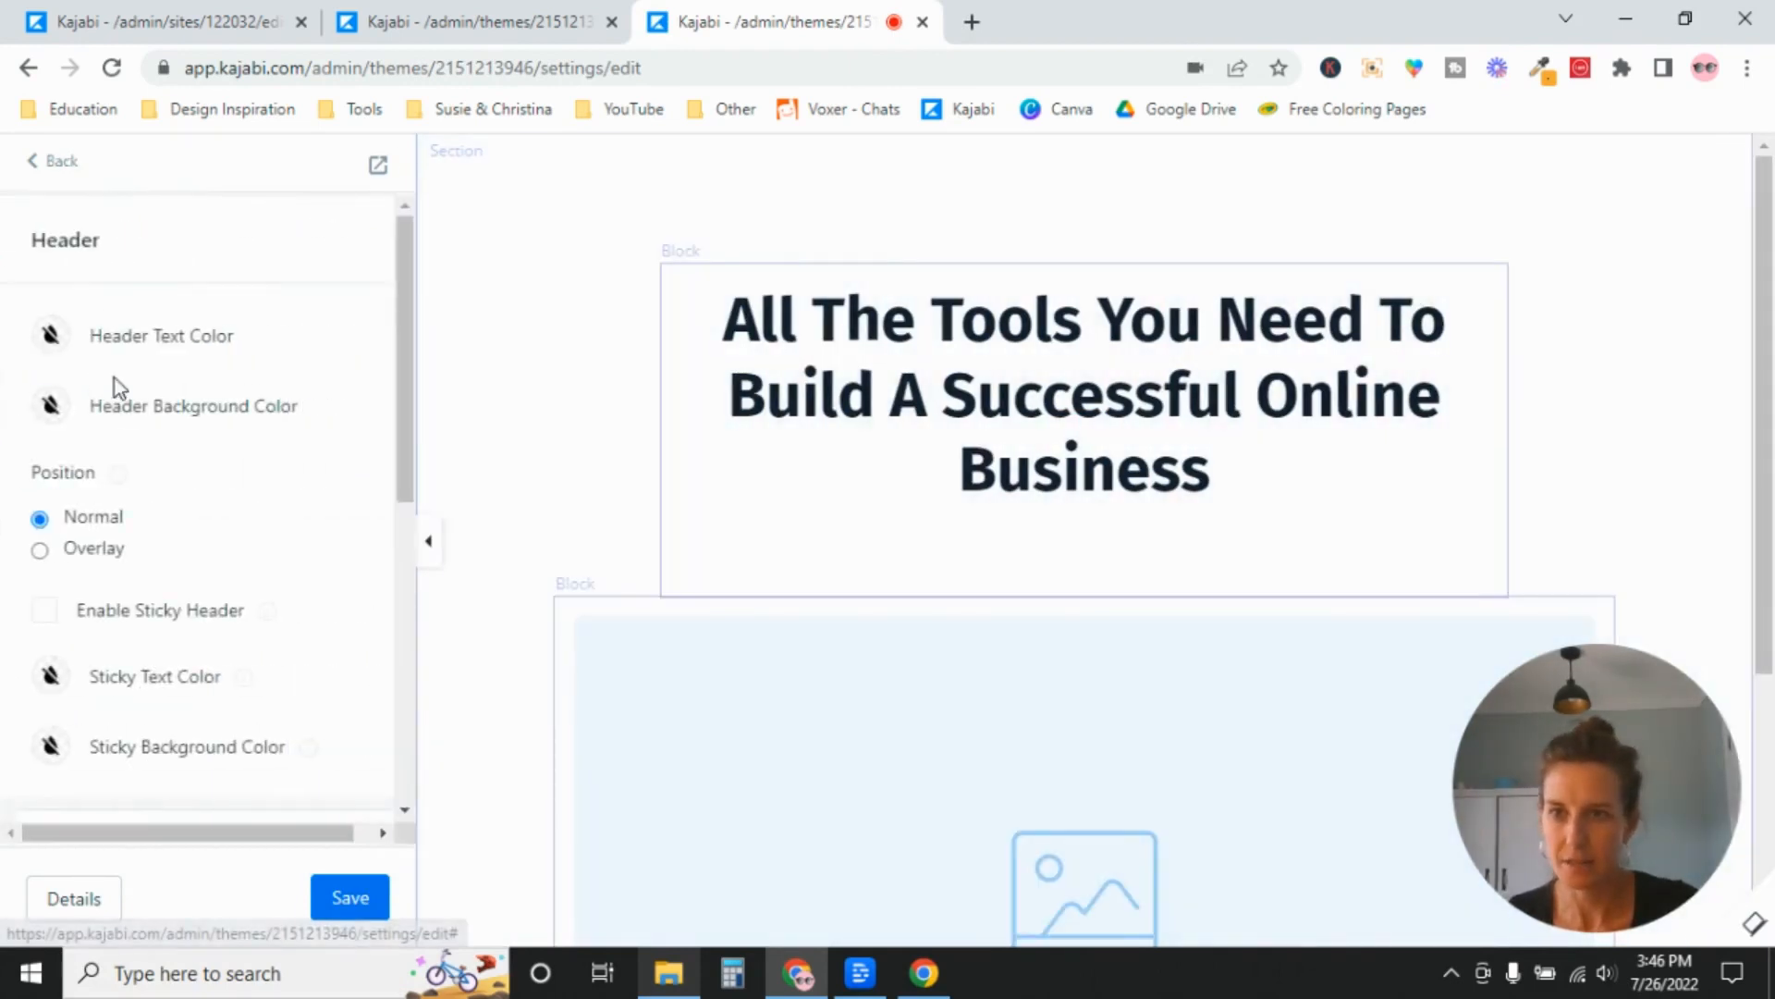
{"action": "left_click_drag", "start_coordinate": [407, 254], "coordinate": [376, 646]}
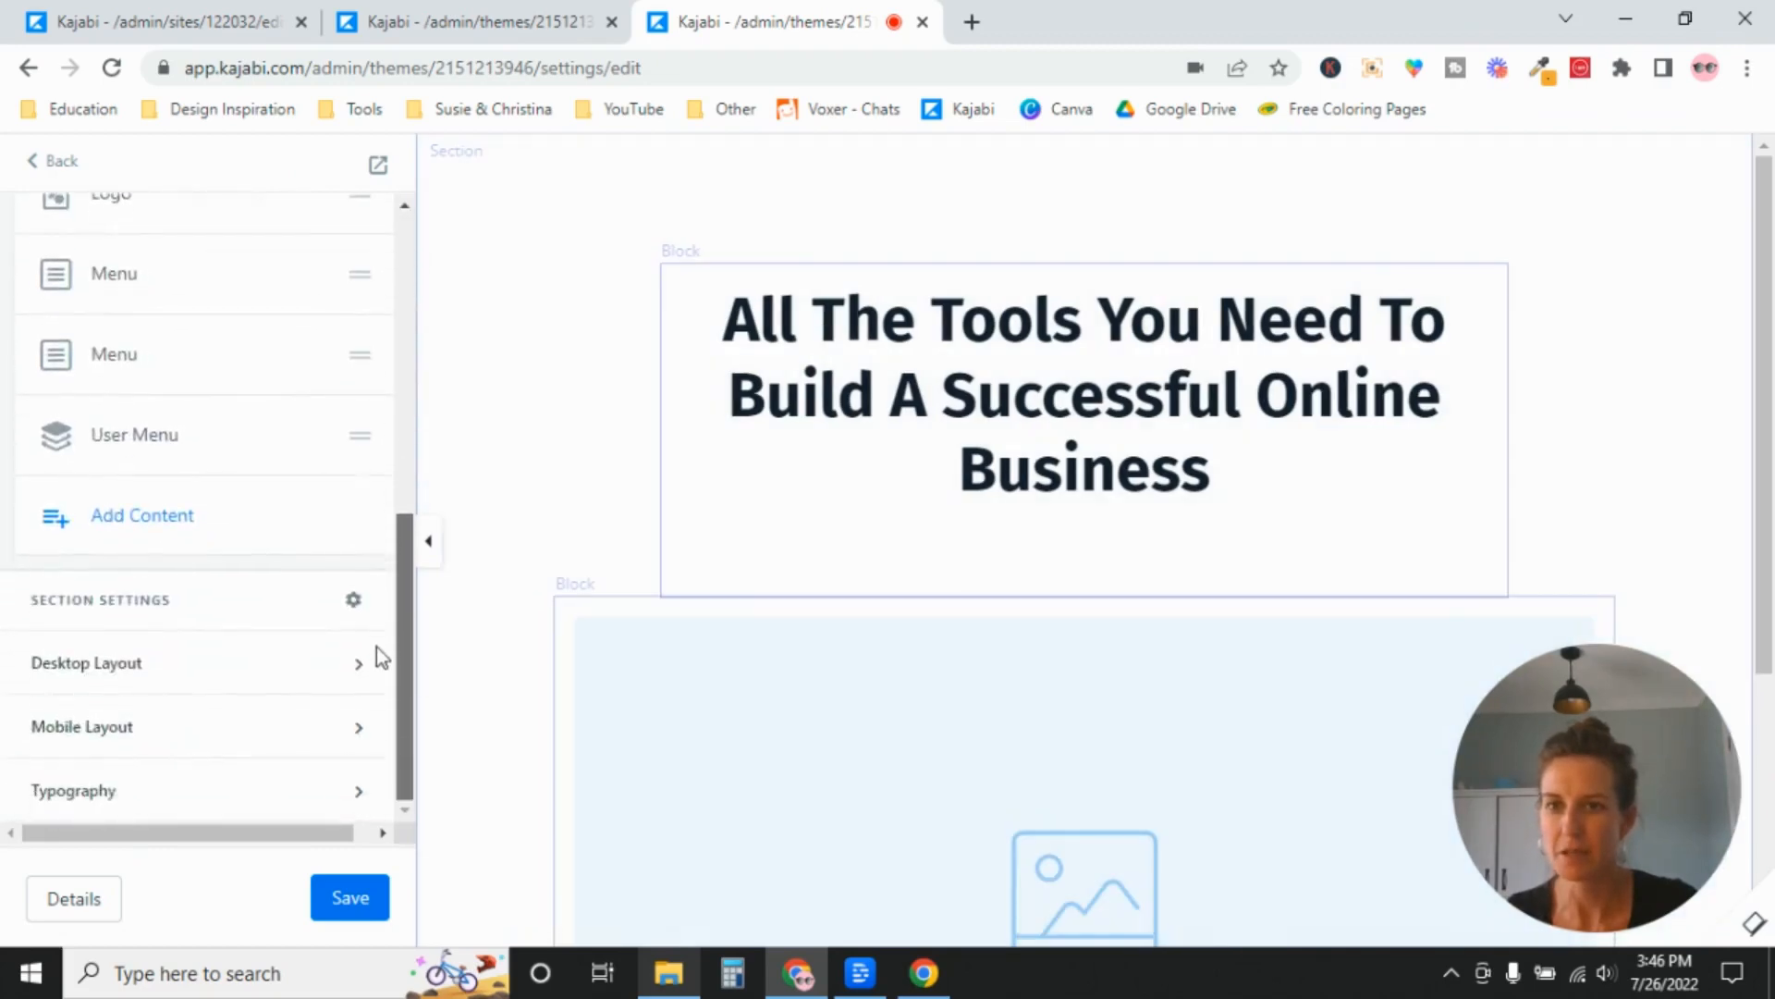
{"action": "left_click", "coordinate": [228, 676]}
{"action": "left_click", "coordinate": [43, 764]}
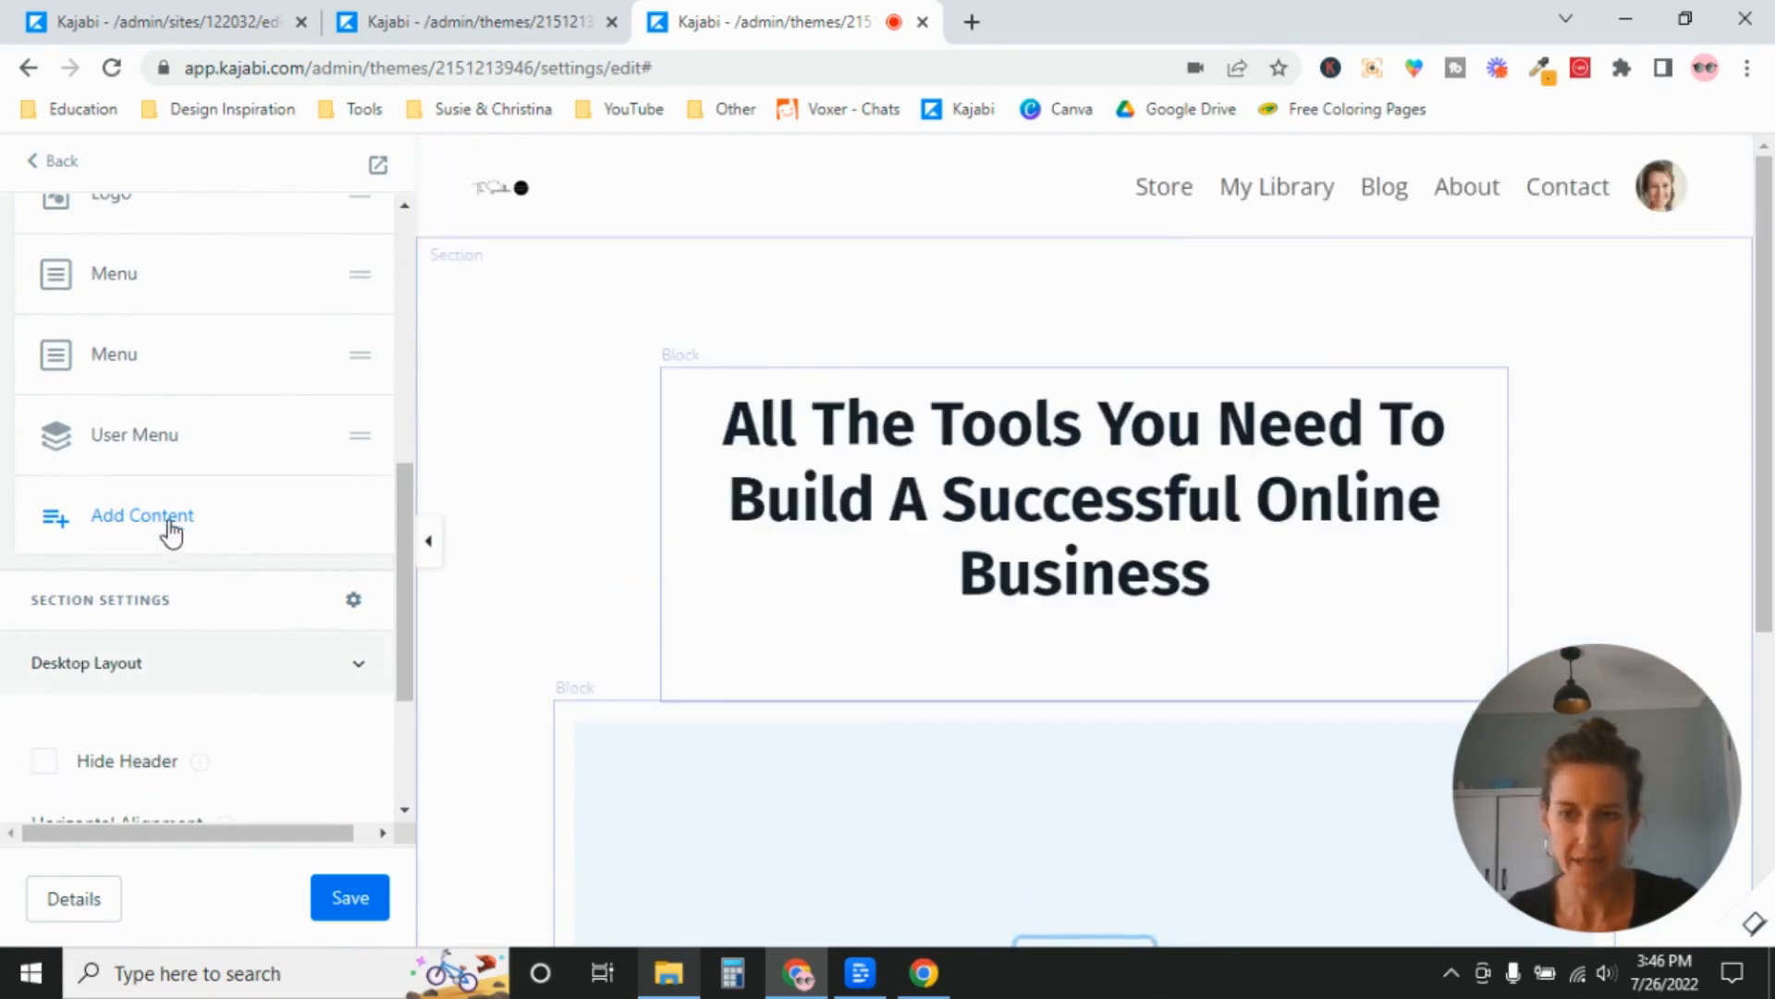
{"action": "left_click", "coordinate": [353, 904]}
Set the header's Logo Image Width to 300, save the page and check it in the preview.
{"action": "mouse_move", "coordinate": [526, 190]}
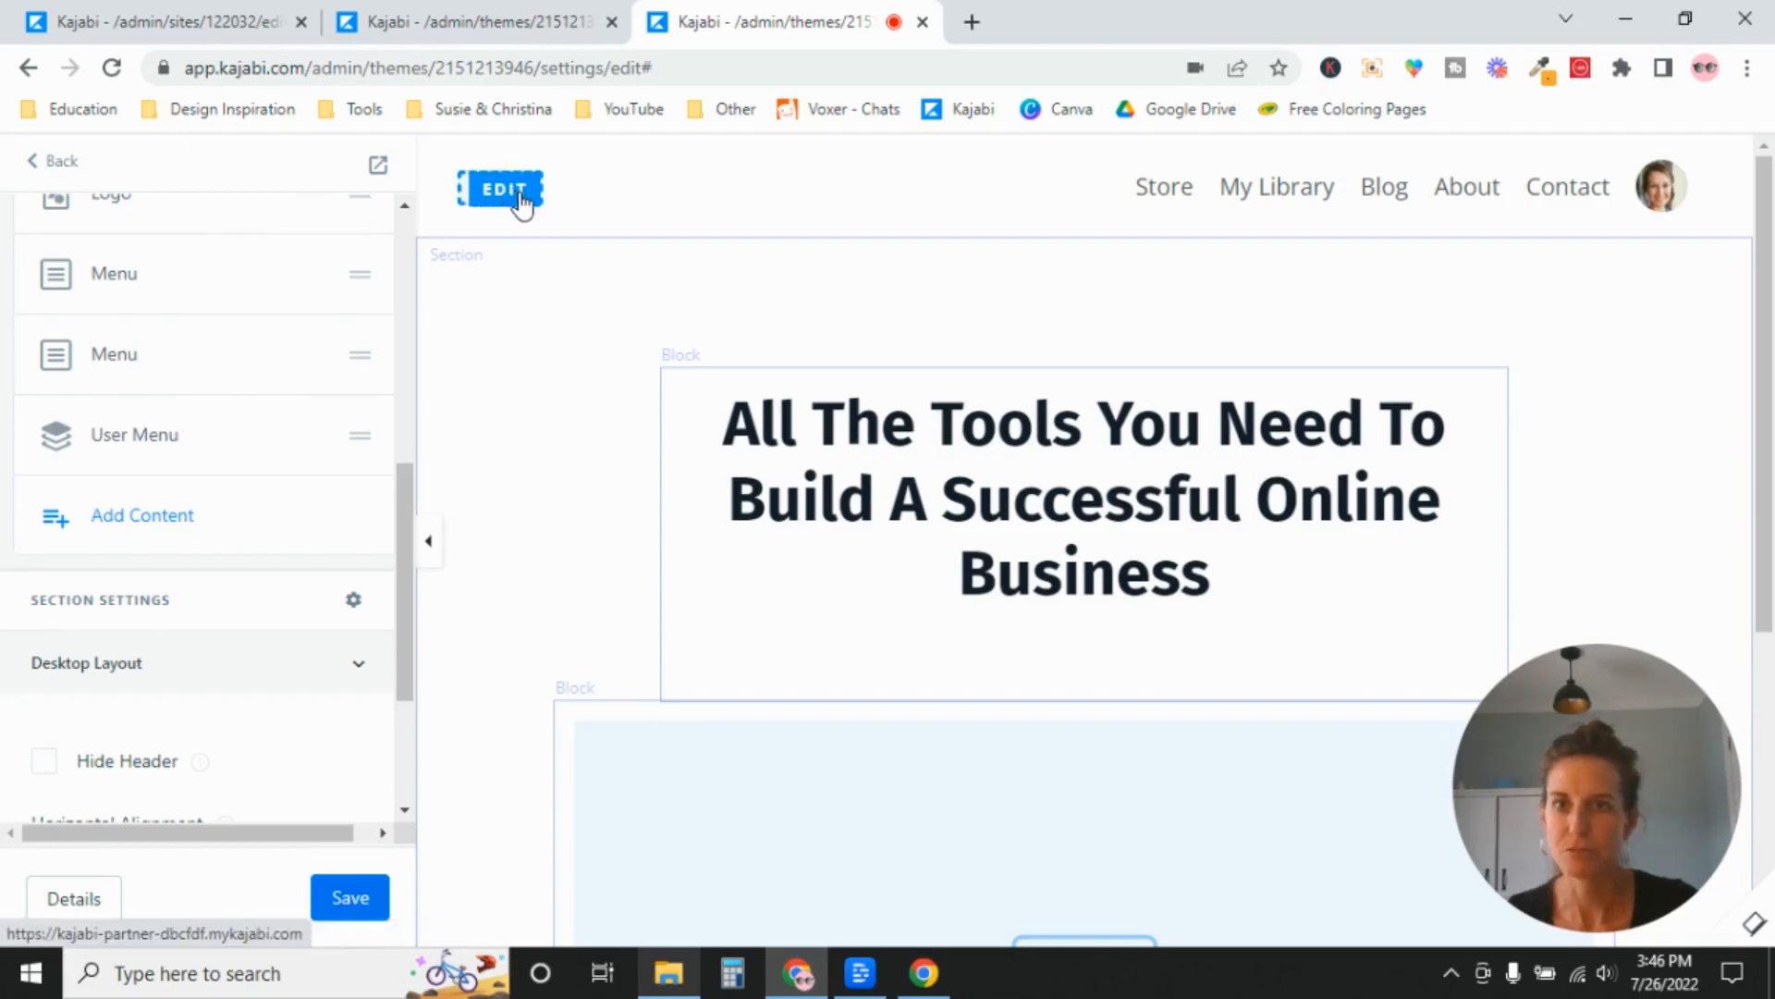
{"action": "left_click", "coordinate": [522, 194]}
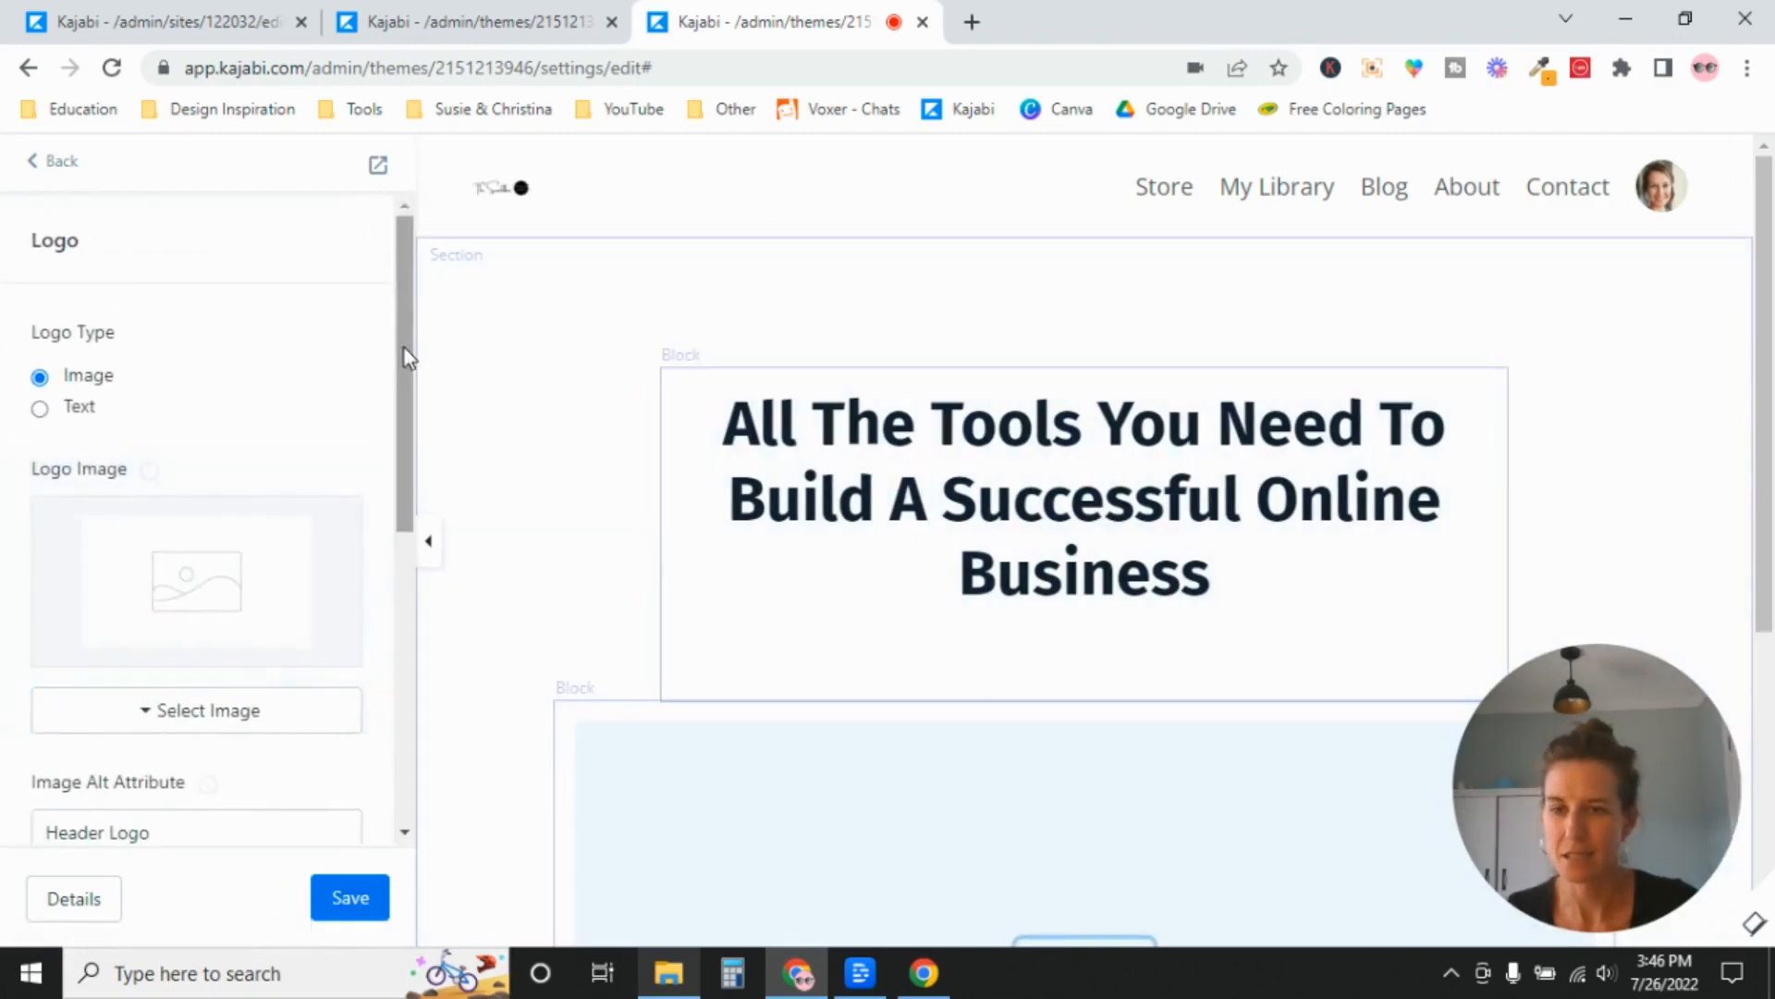
{"action": "left_click_drag", "start_coordinate": [403, 348], "coordinate": [408, 551]}
{"action": "left_click_drag", "start_coordinate": [203, 547], "coordinate": [5, 566]}
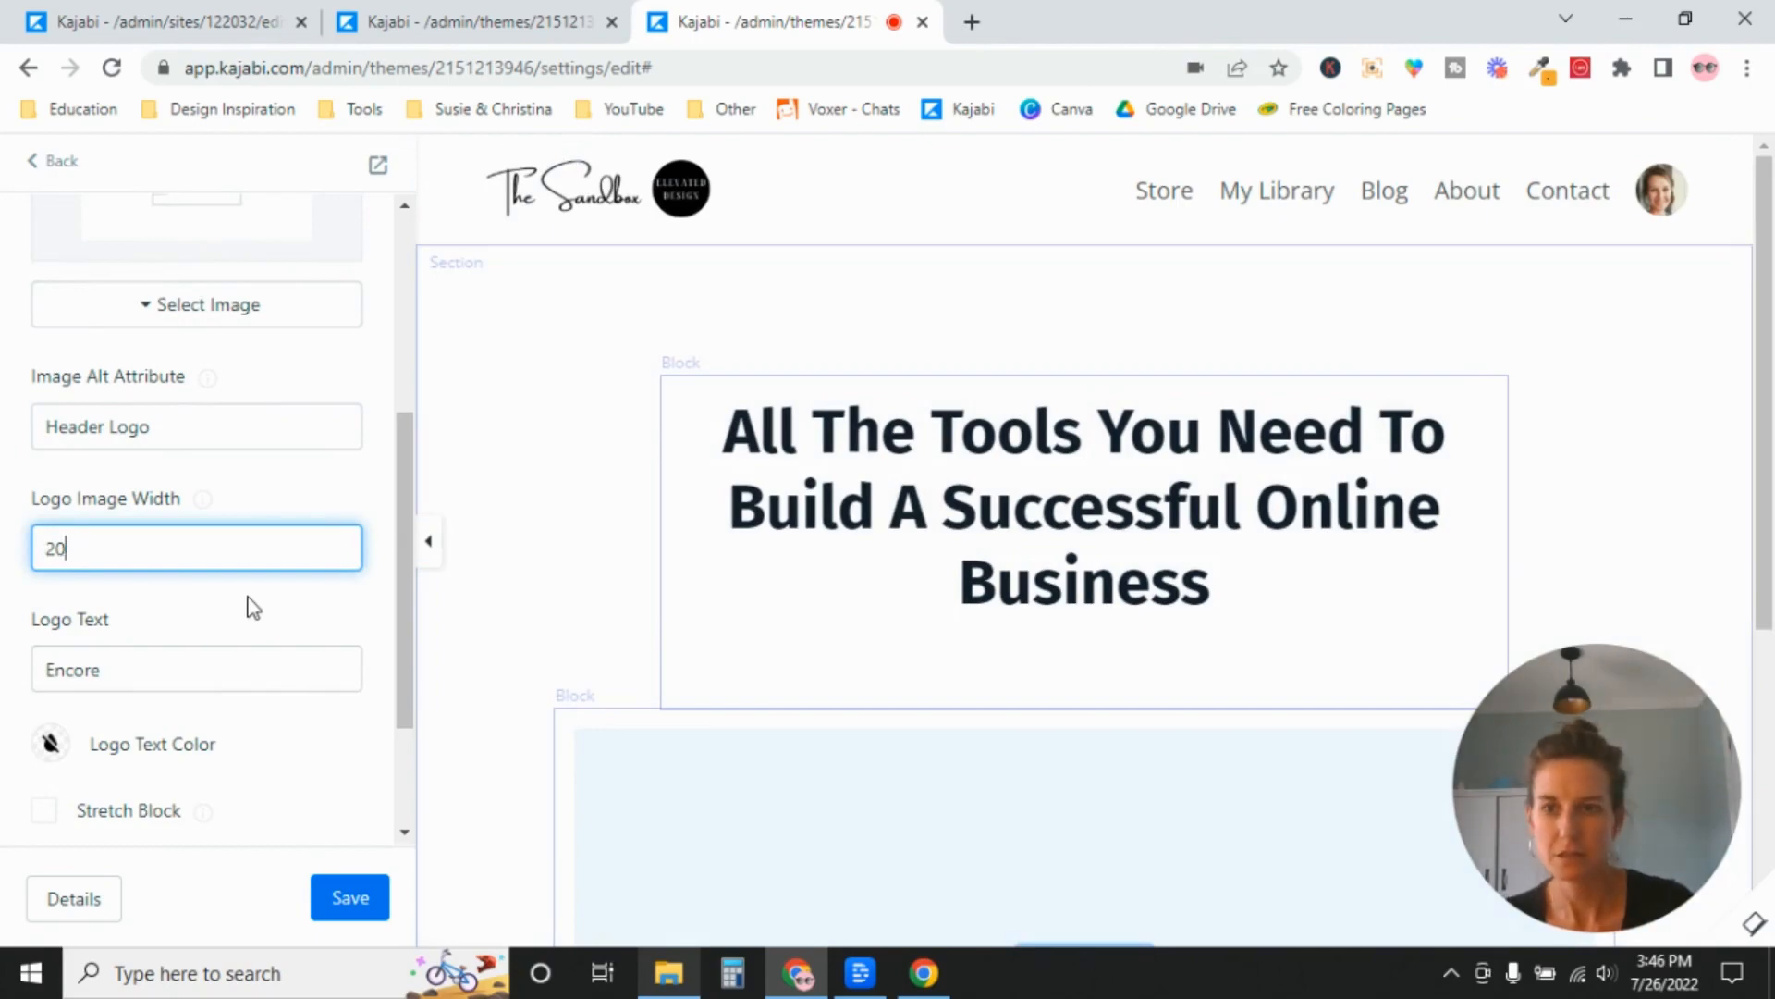
{"action": "type", "text": "300"}
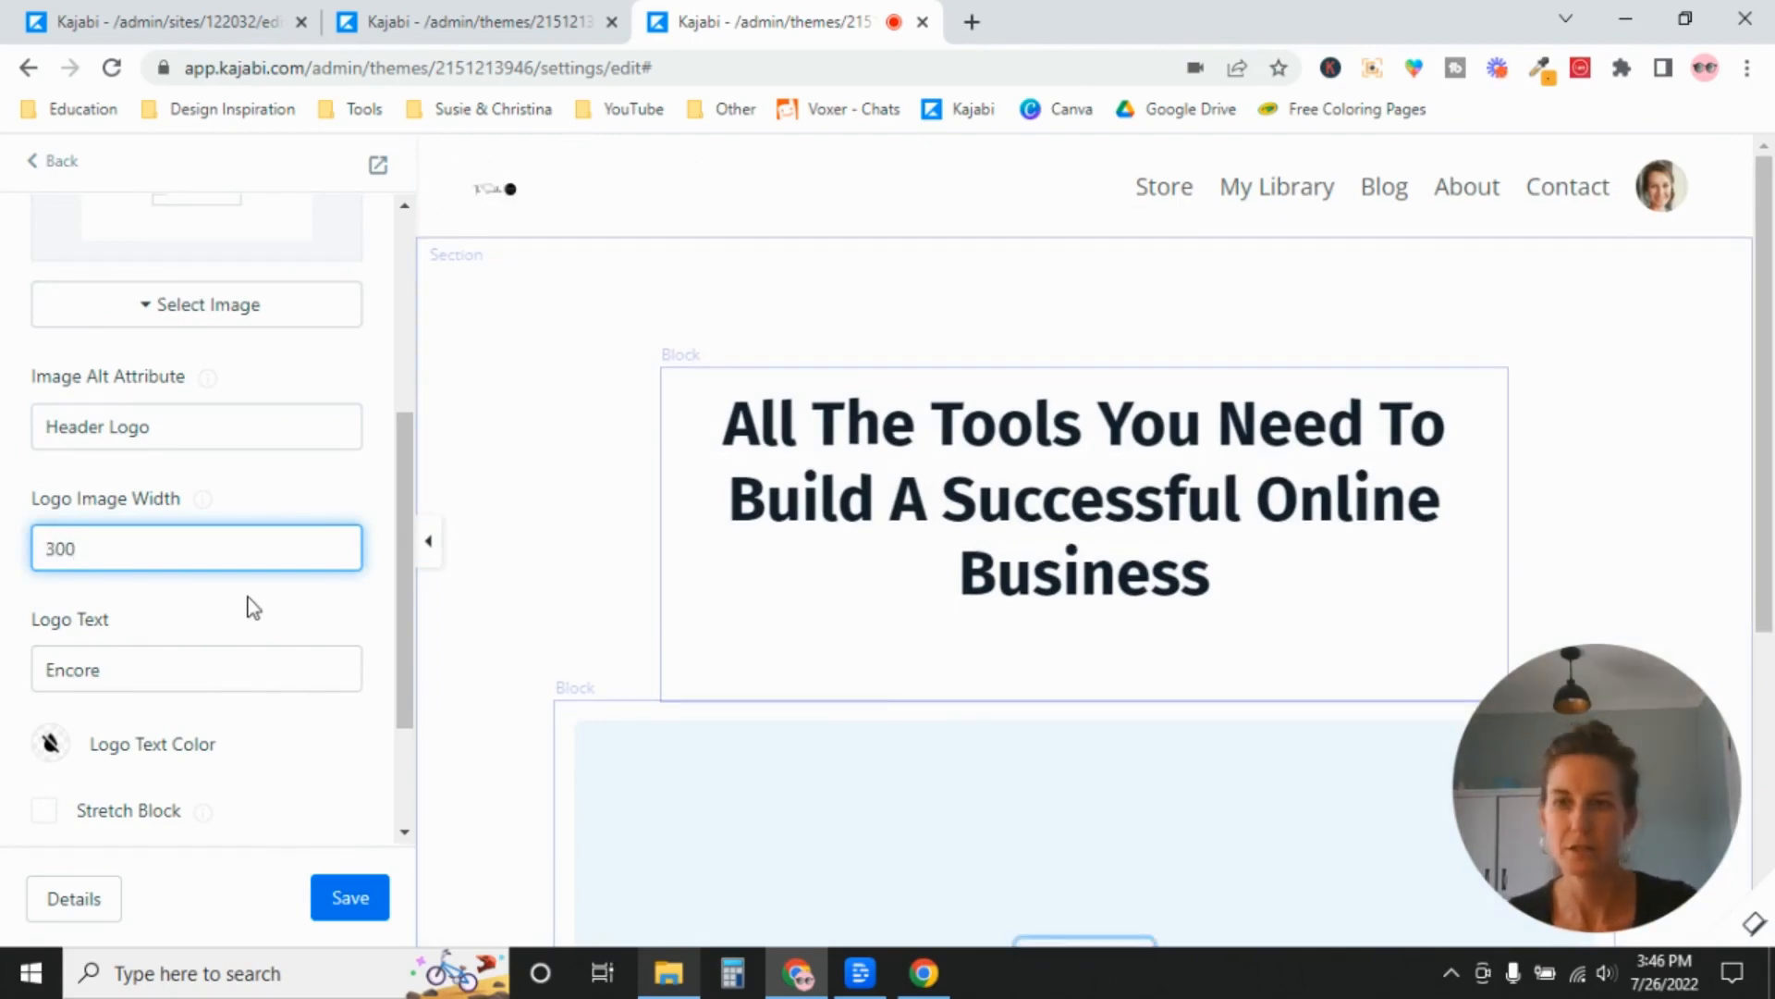
{"action": "mouse_move", "coordinate": [514, 222]}
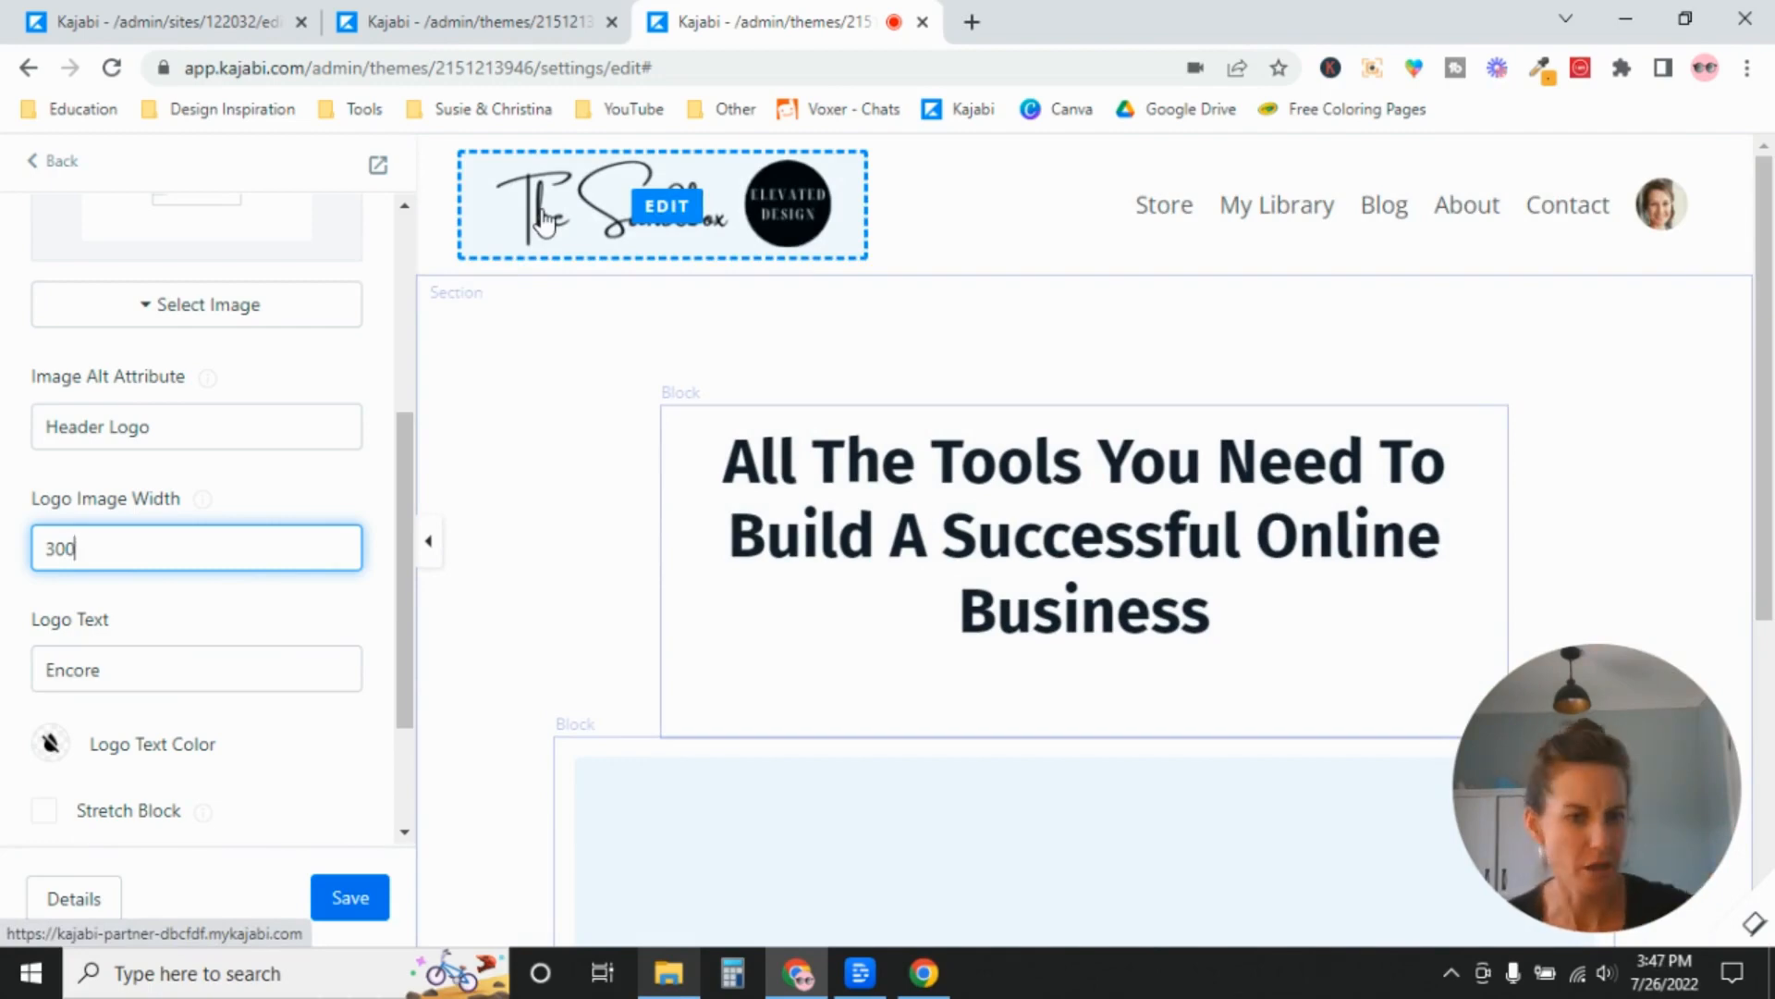
{"action": "left_click", "coordinate": [350, 898]}
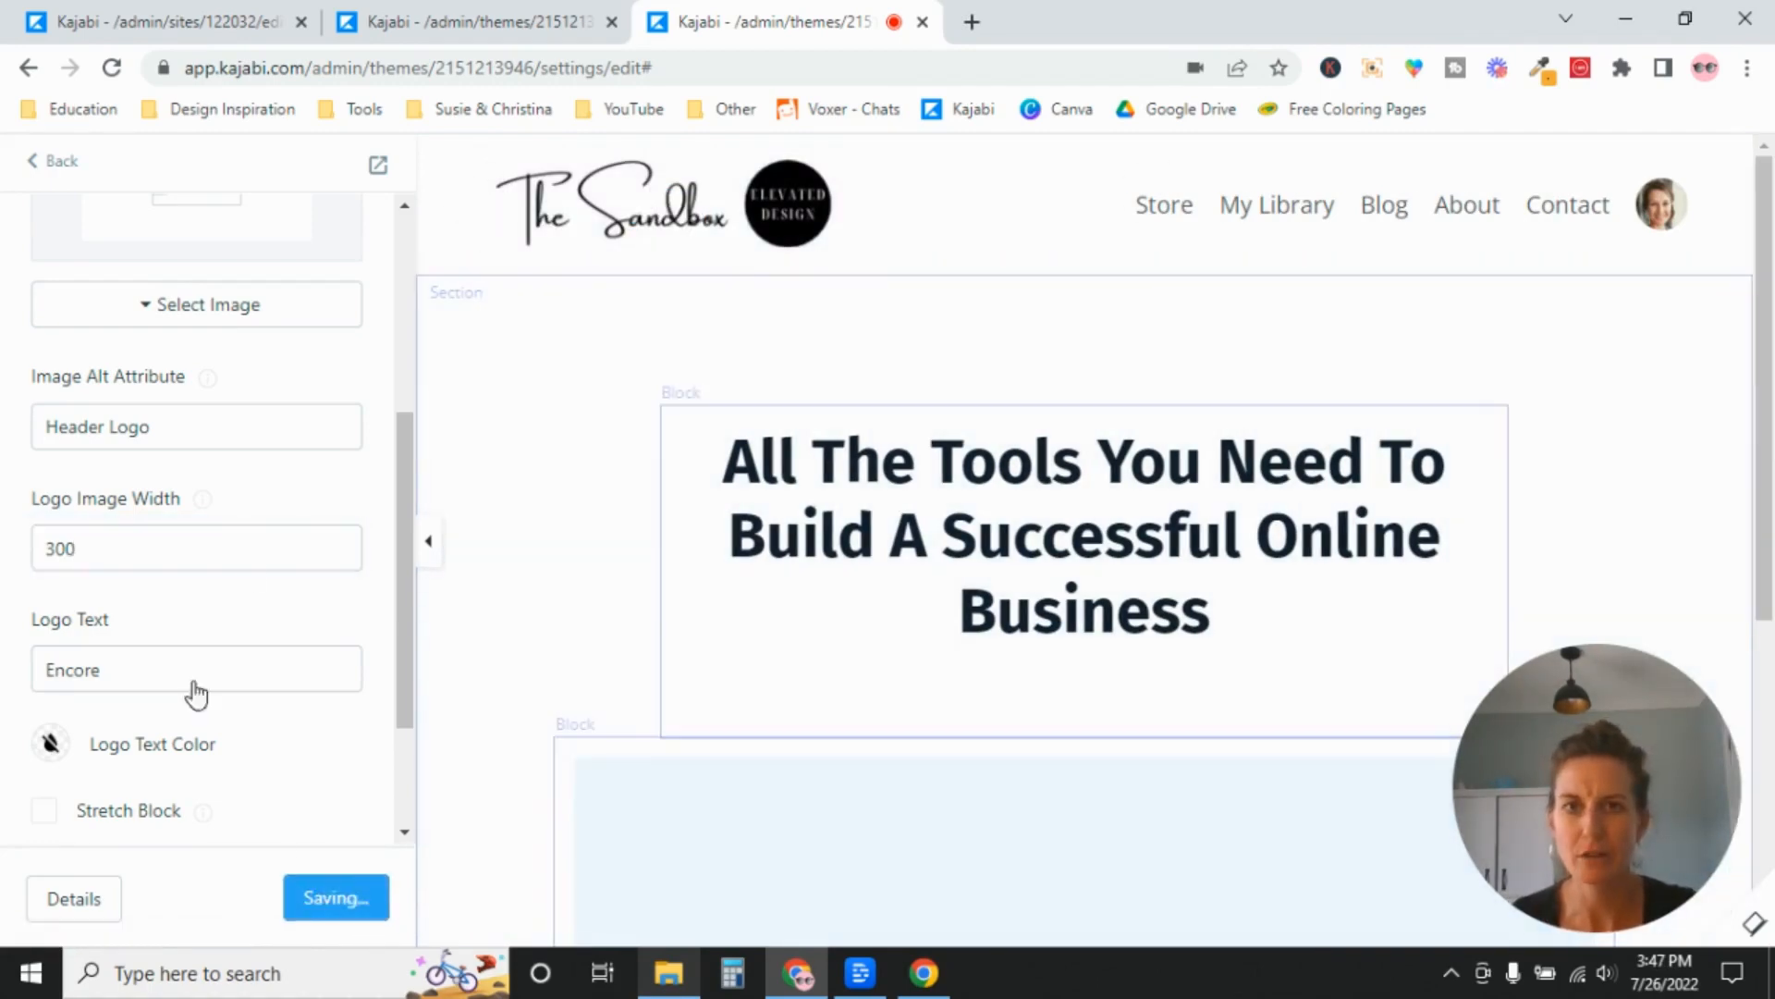
{"action": "left_click", "coordinate": [378, 165]}
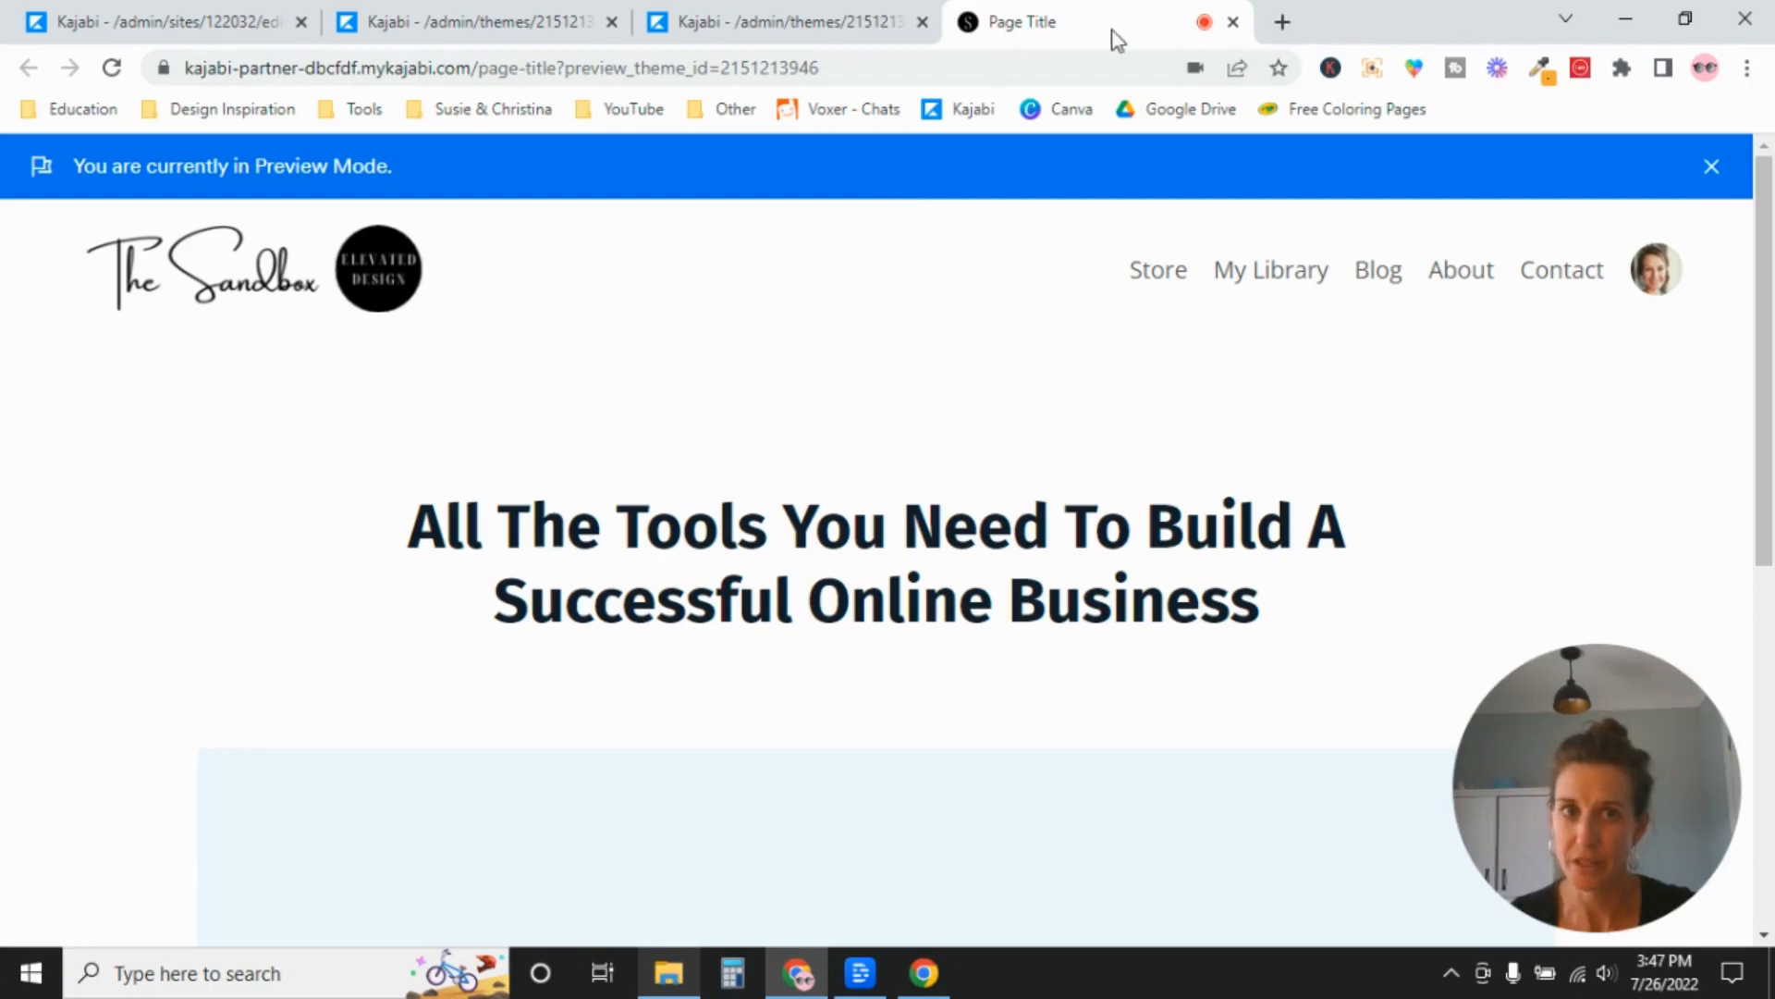
{"action": "left_click", "coordinate": [801, 17]}
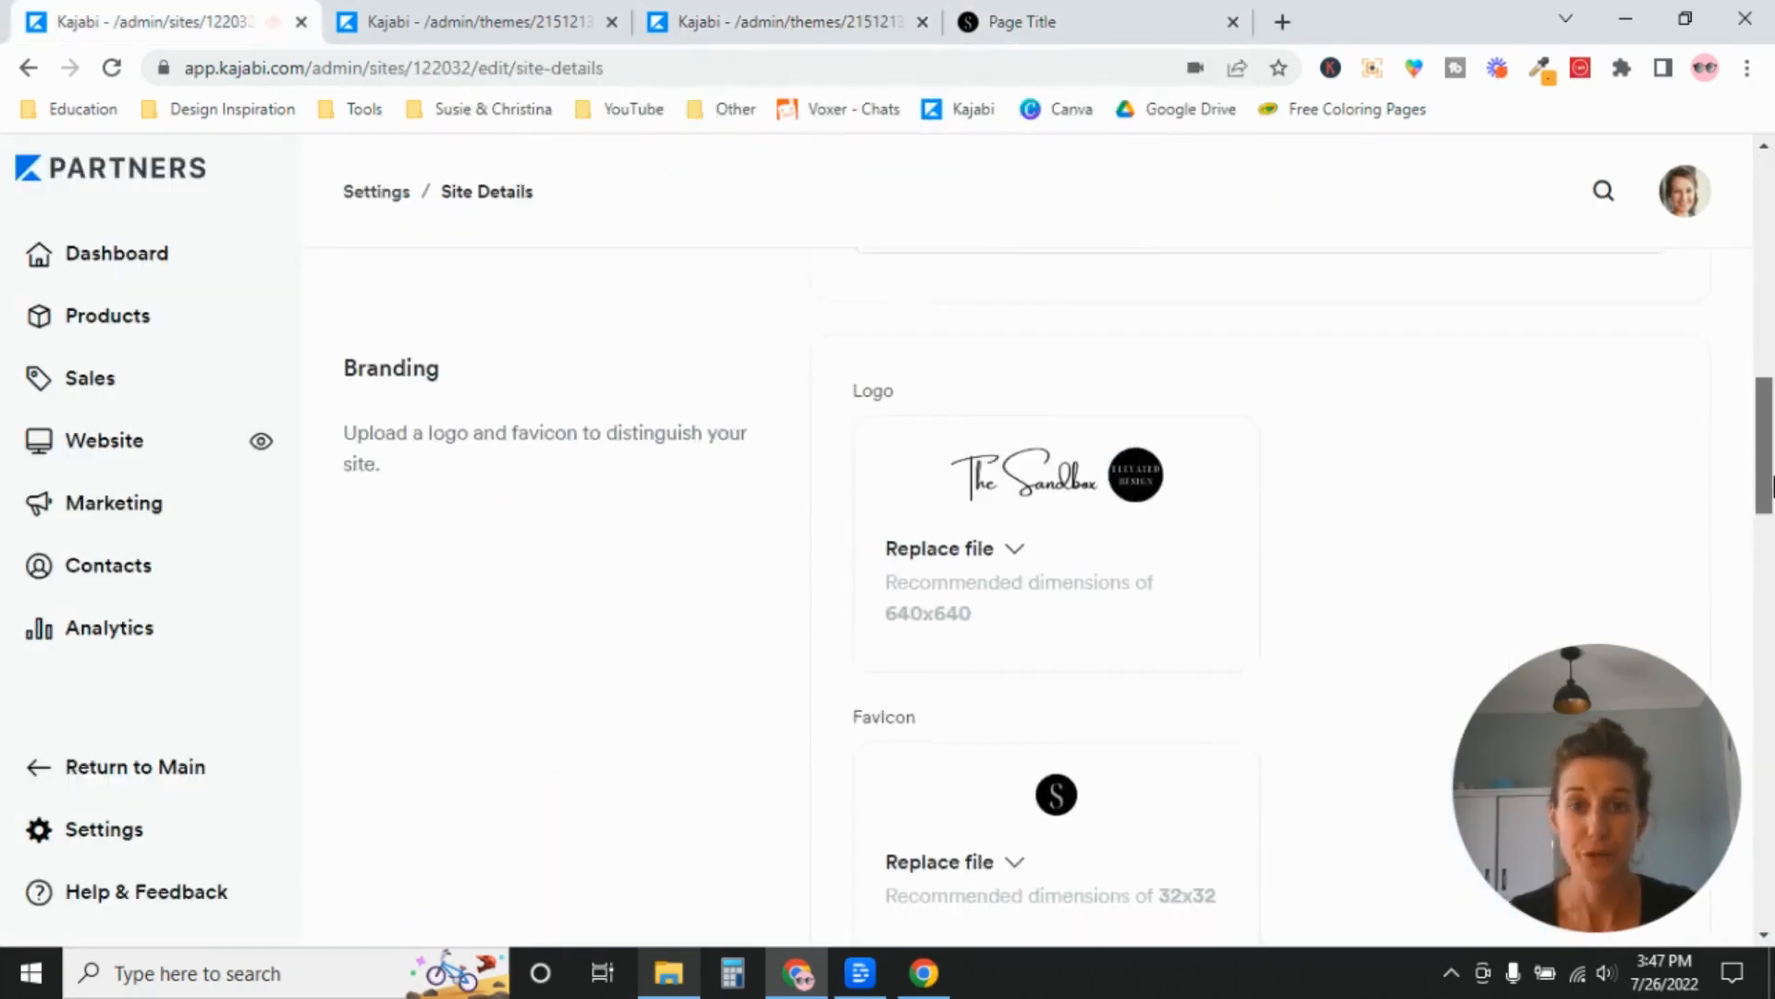
Compare the Color Palette in Site Details with the swatches offered for the Hero section's Background Color in the page editor.
{"action": "left_click_drag", "start_coordinate": [1770, 477], "coordinate": [1772, 605]}
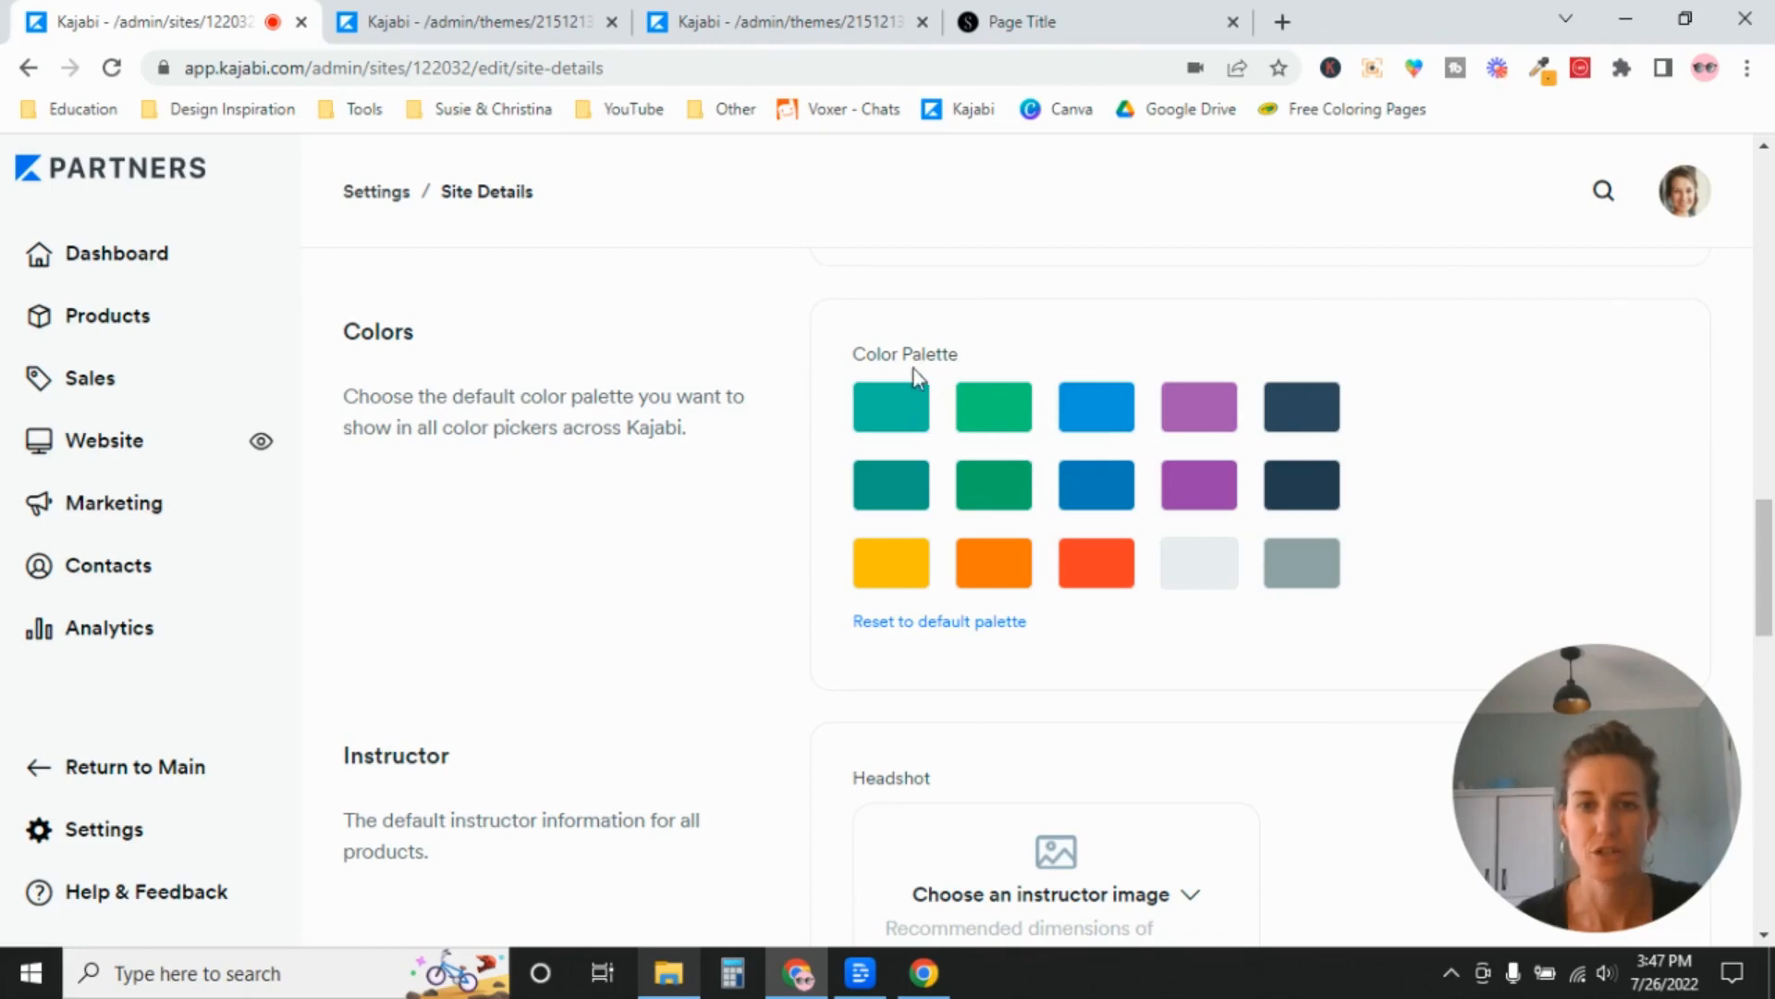
{"action": "left_click", "coordinate": [1233, 21]}
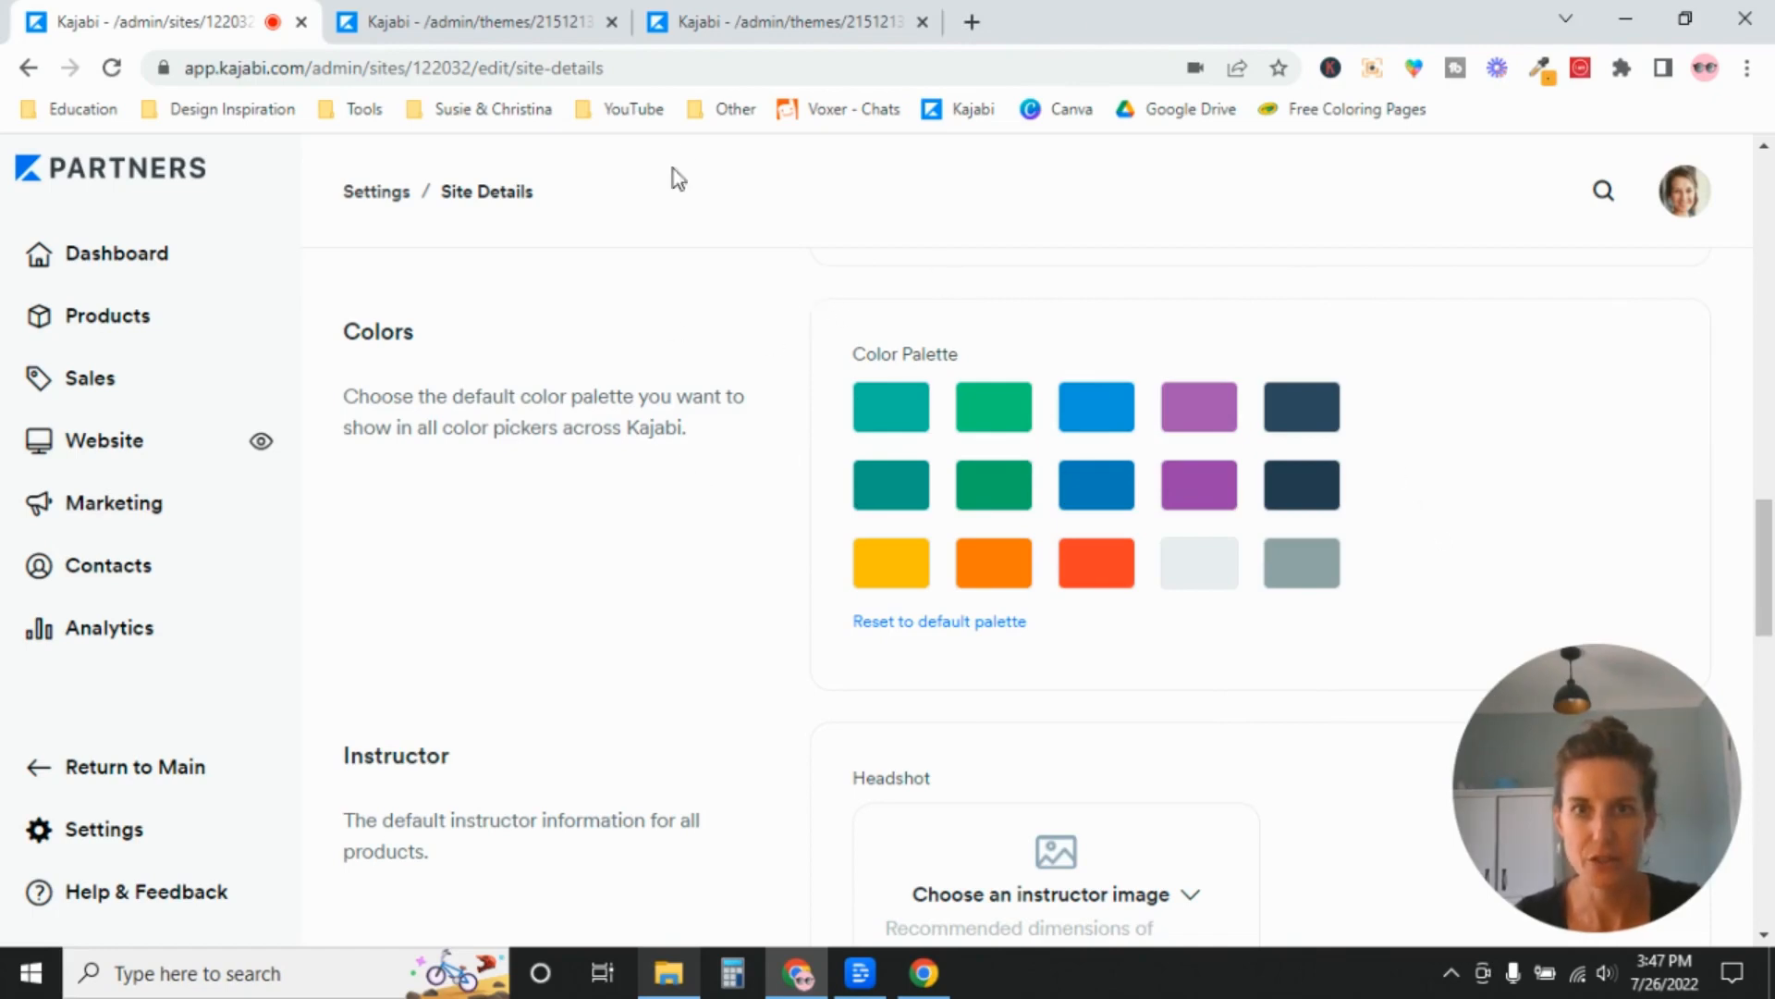
{"action": "left_click", "coordinate": [726, 18]}
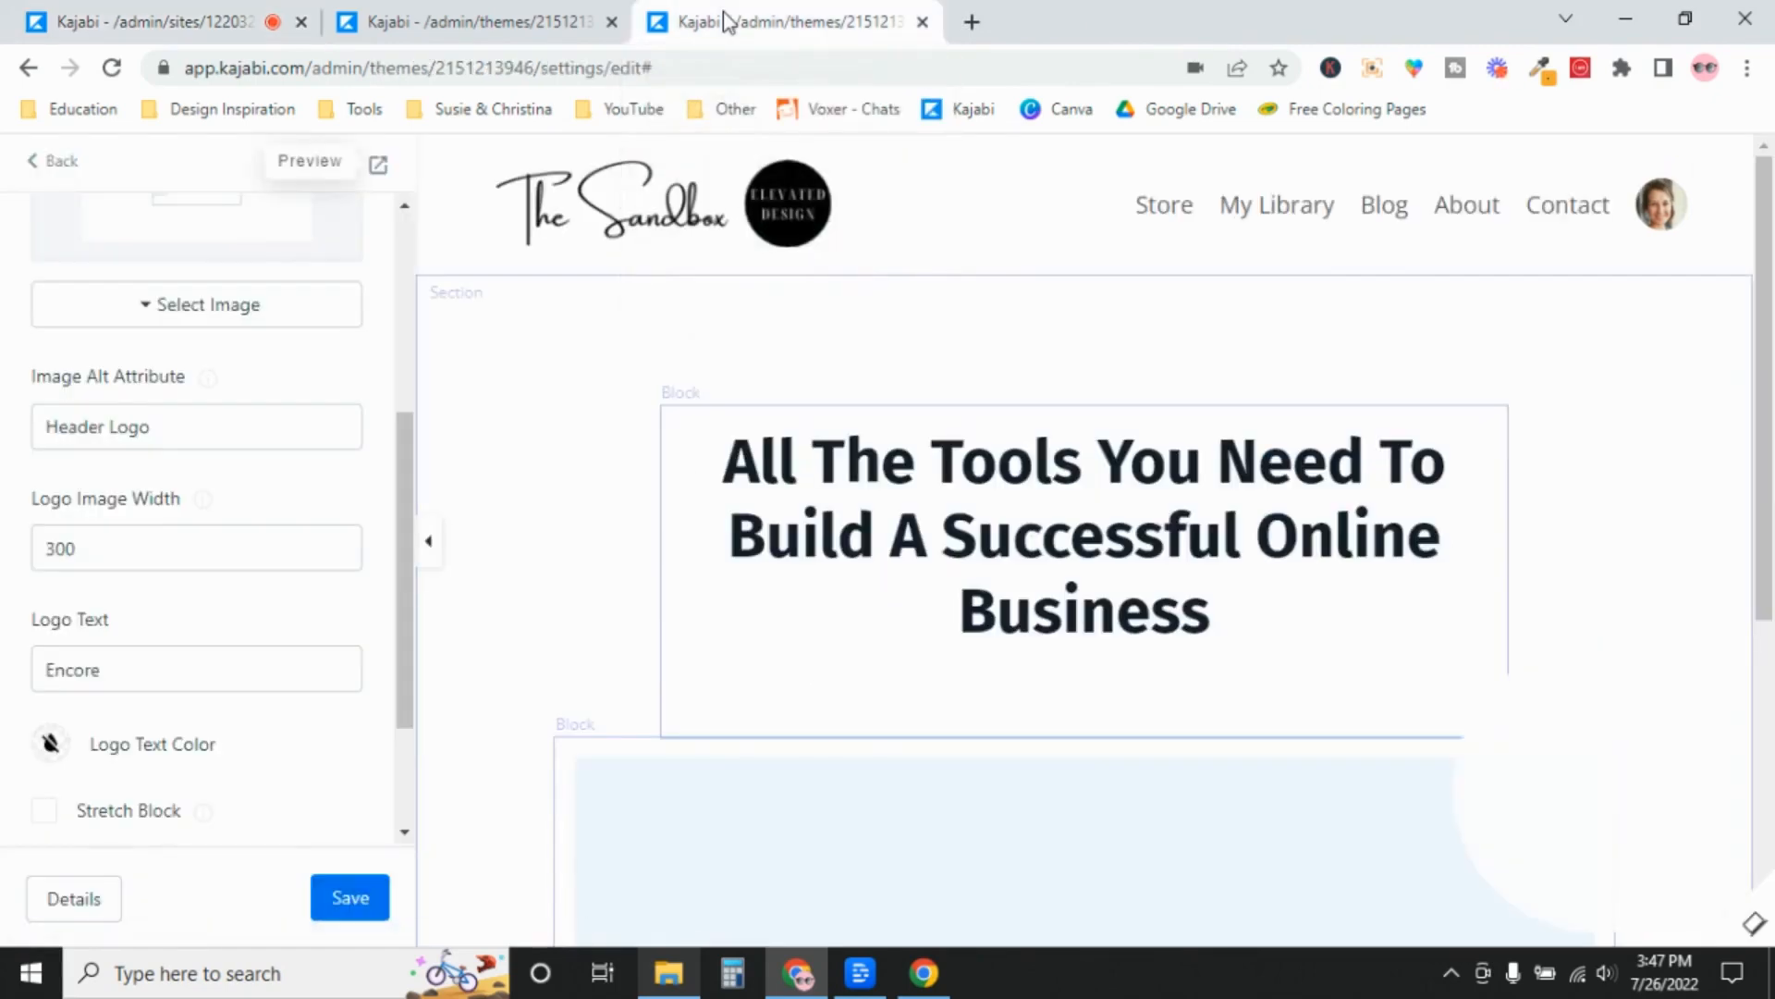
{"action": "left_click", "coordinate": [542, 347]}
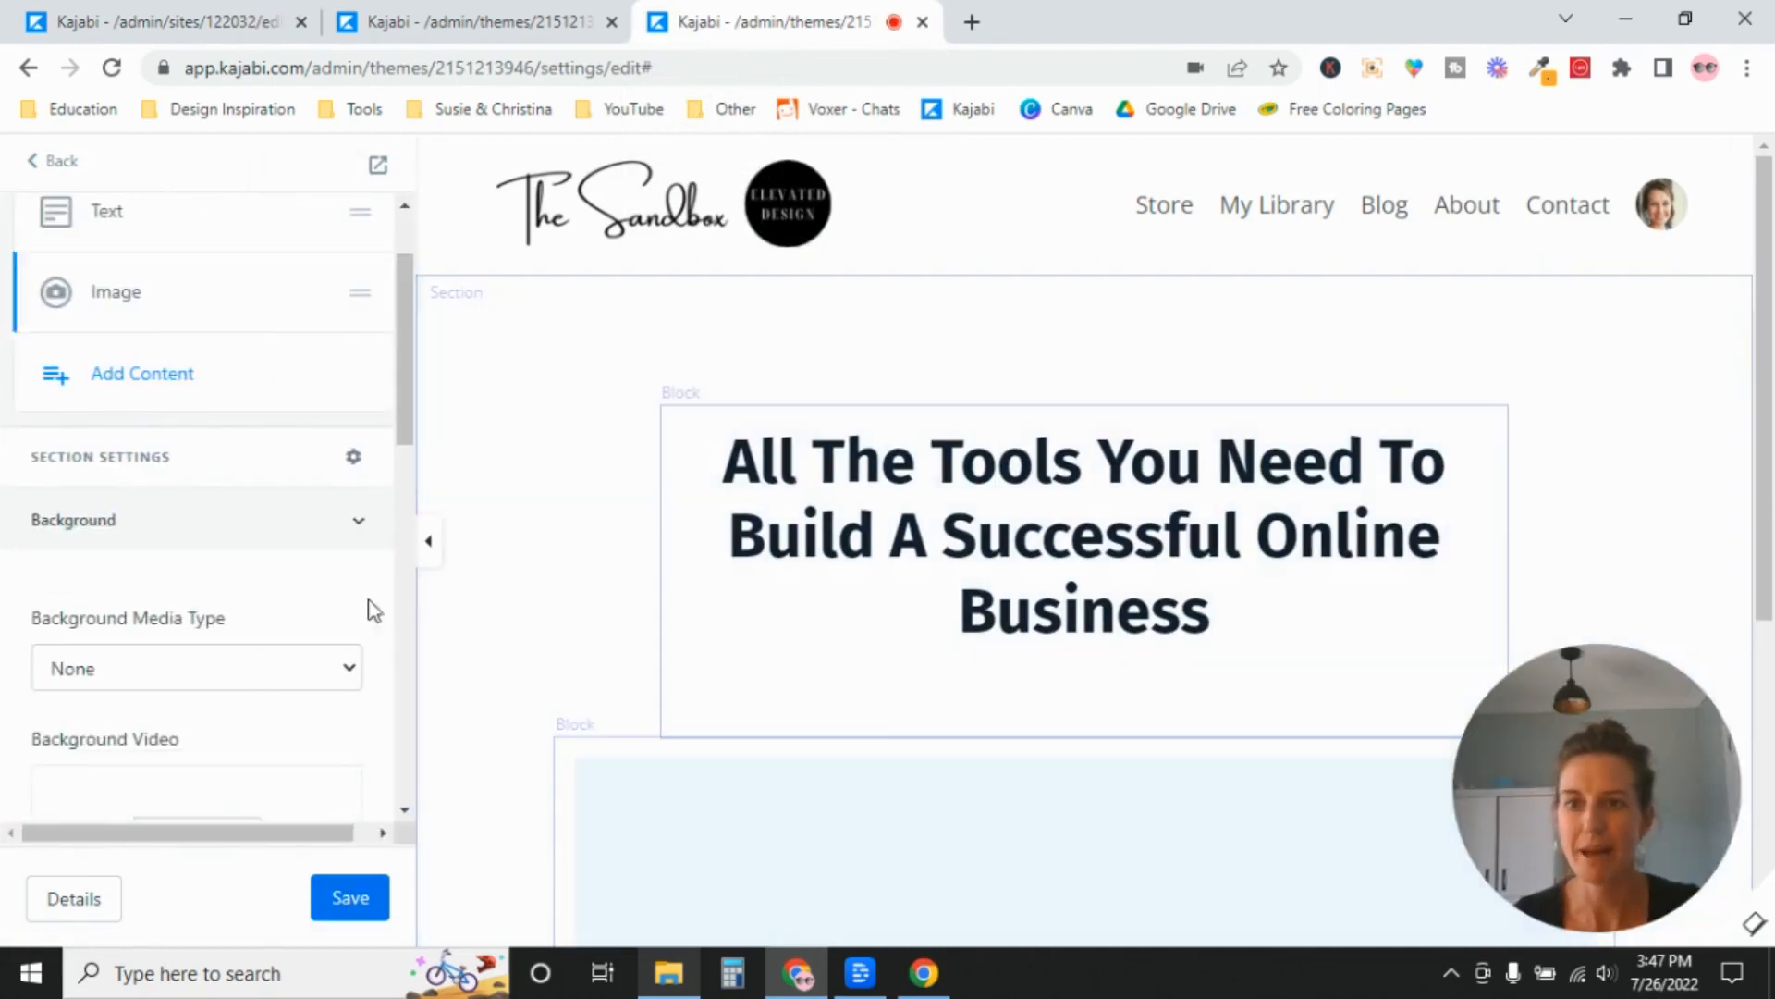
{"action": "left_click_drag", "start_coordinate": [416, 413], "coordinate": [407, 786]}
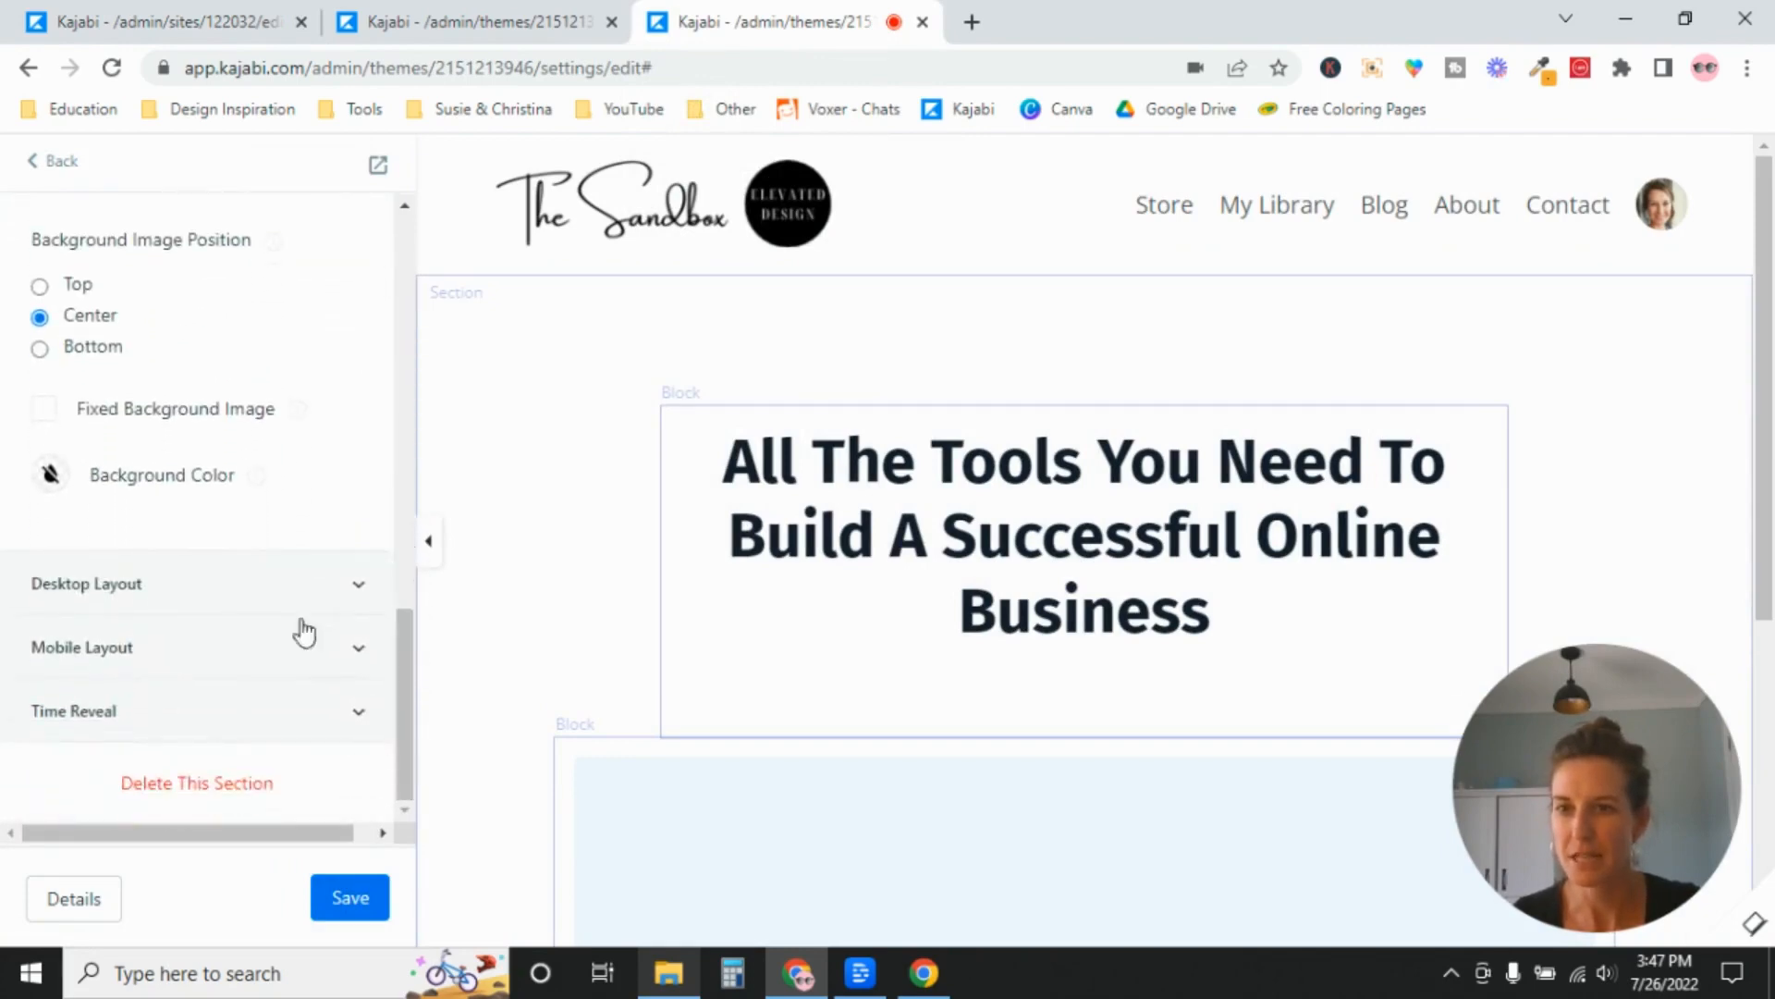
{"action": "left_click", "coordinate": [51, 476]}
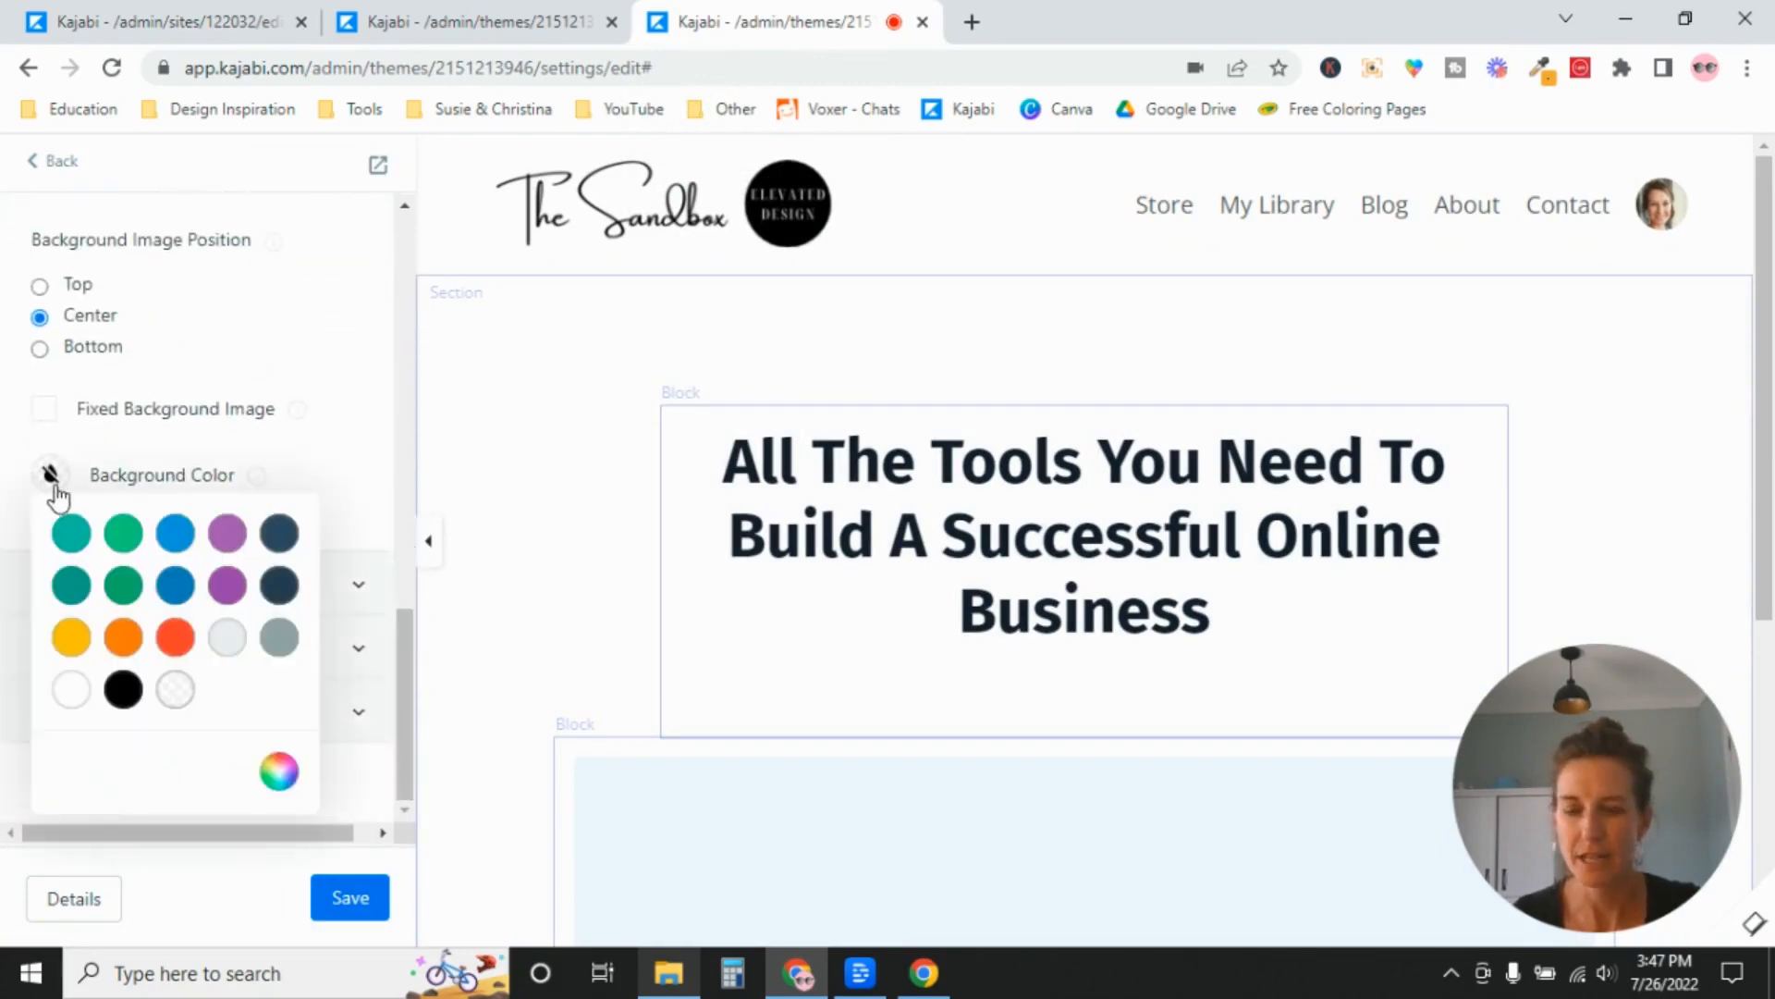
Change the first swatch of the Color Palette in Site Details to a bright pink and save the site settings.
{"action": "left_click", "coordinate": [189, 21]}
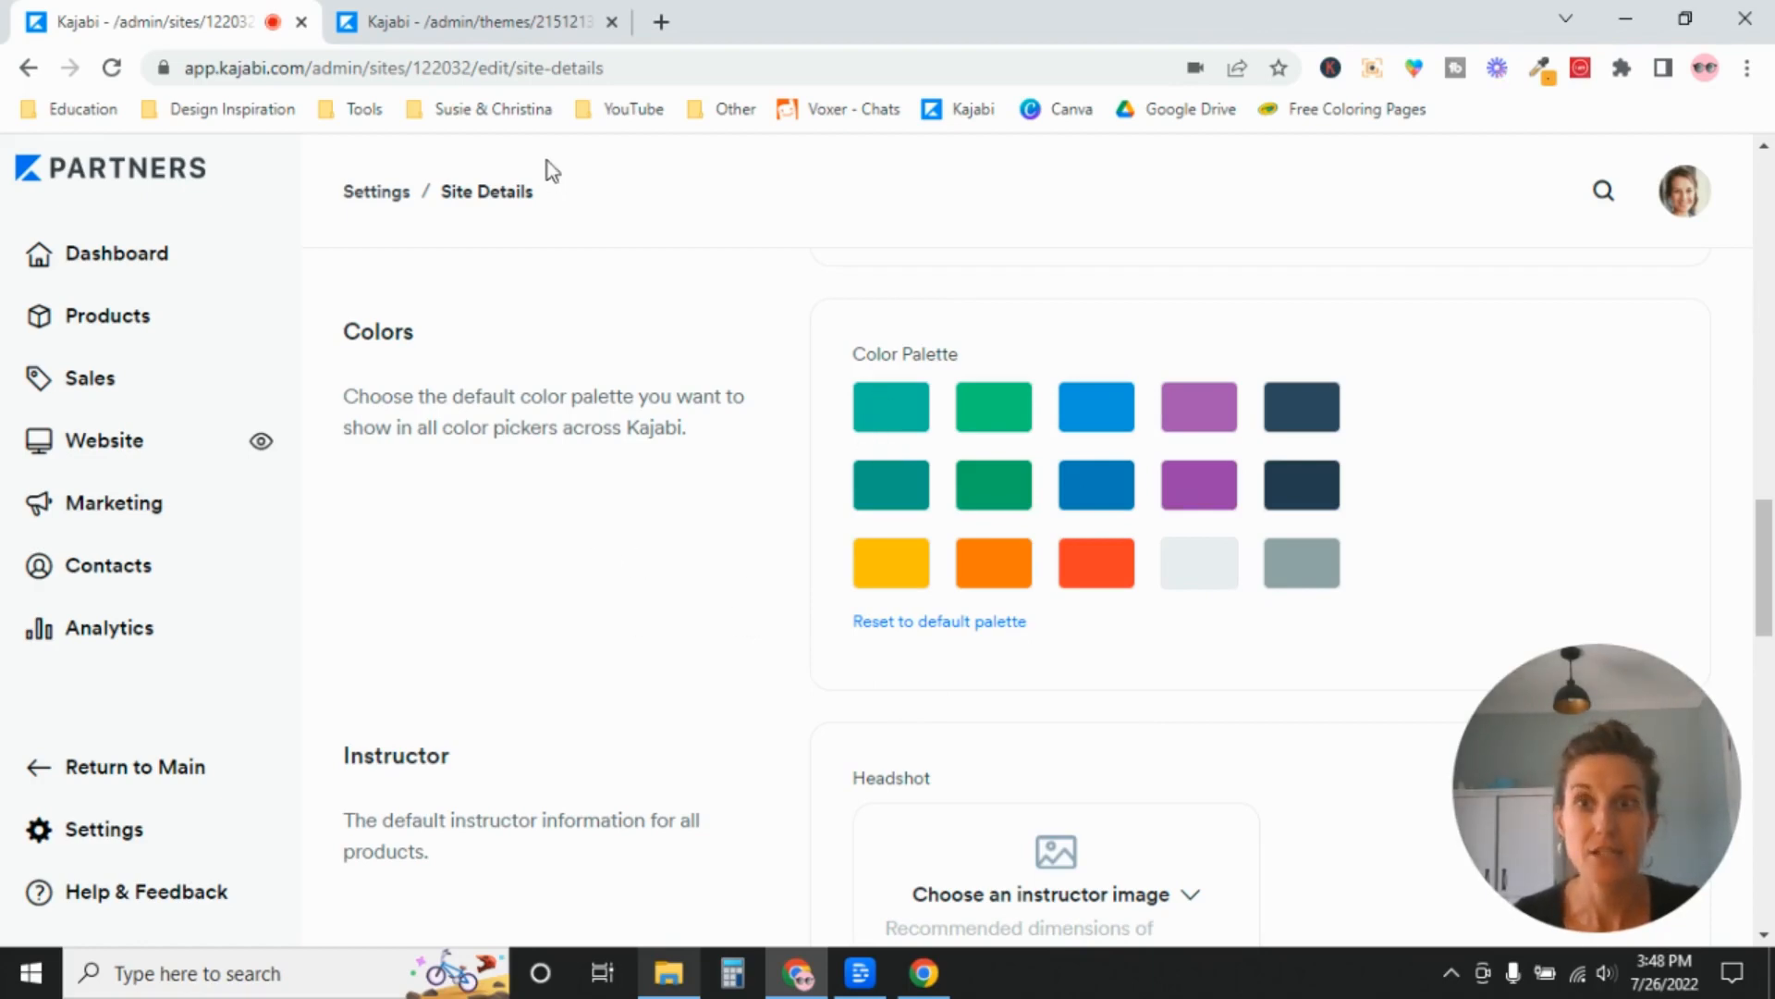
{"action": "left_click", "coordinate": [893, 418]}
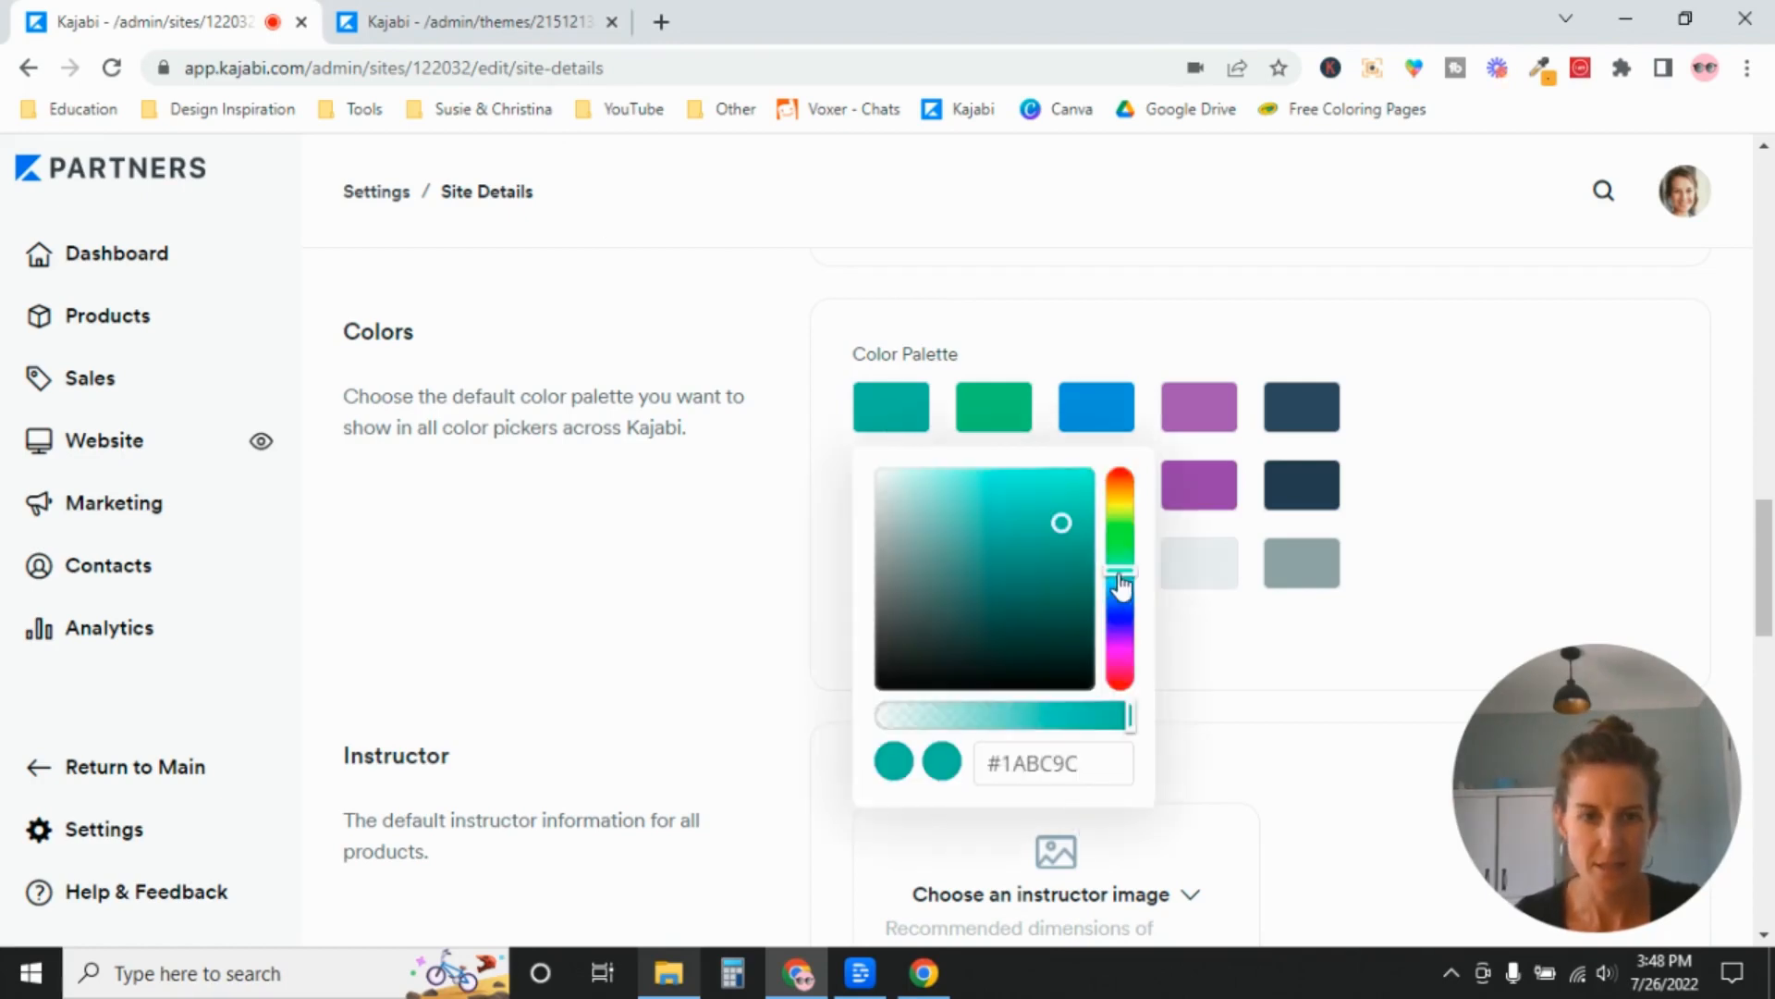
{"action": "left_click_drag", "start_coordinate": [1122, 584], "coordinate": [1122, 681]}
{"action": "left_click", "coordinate": [504, 619]}
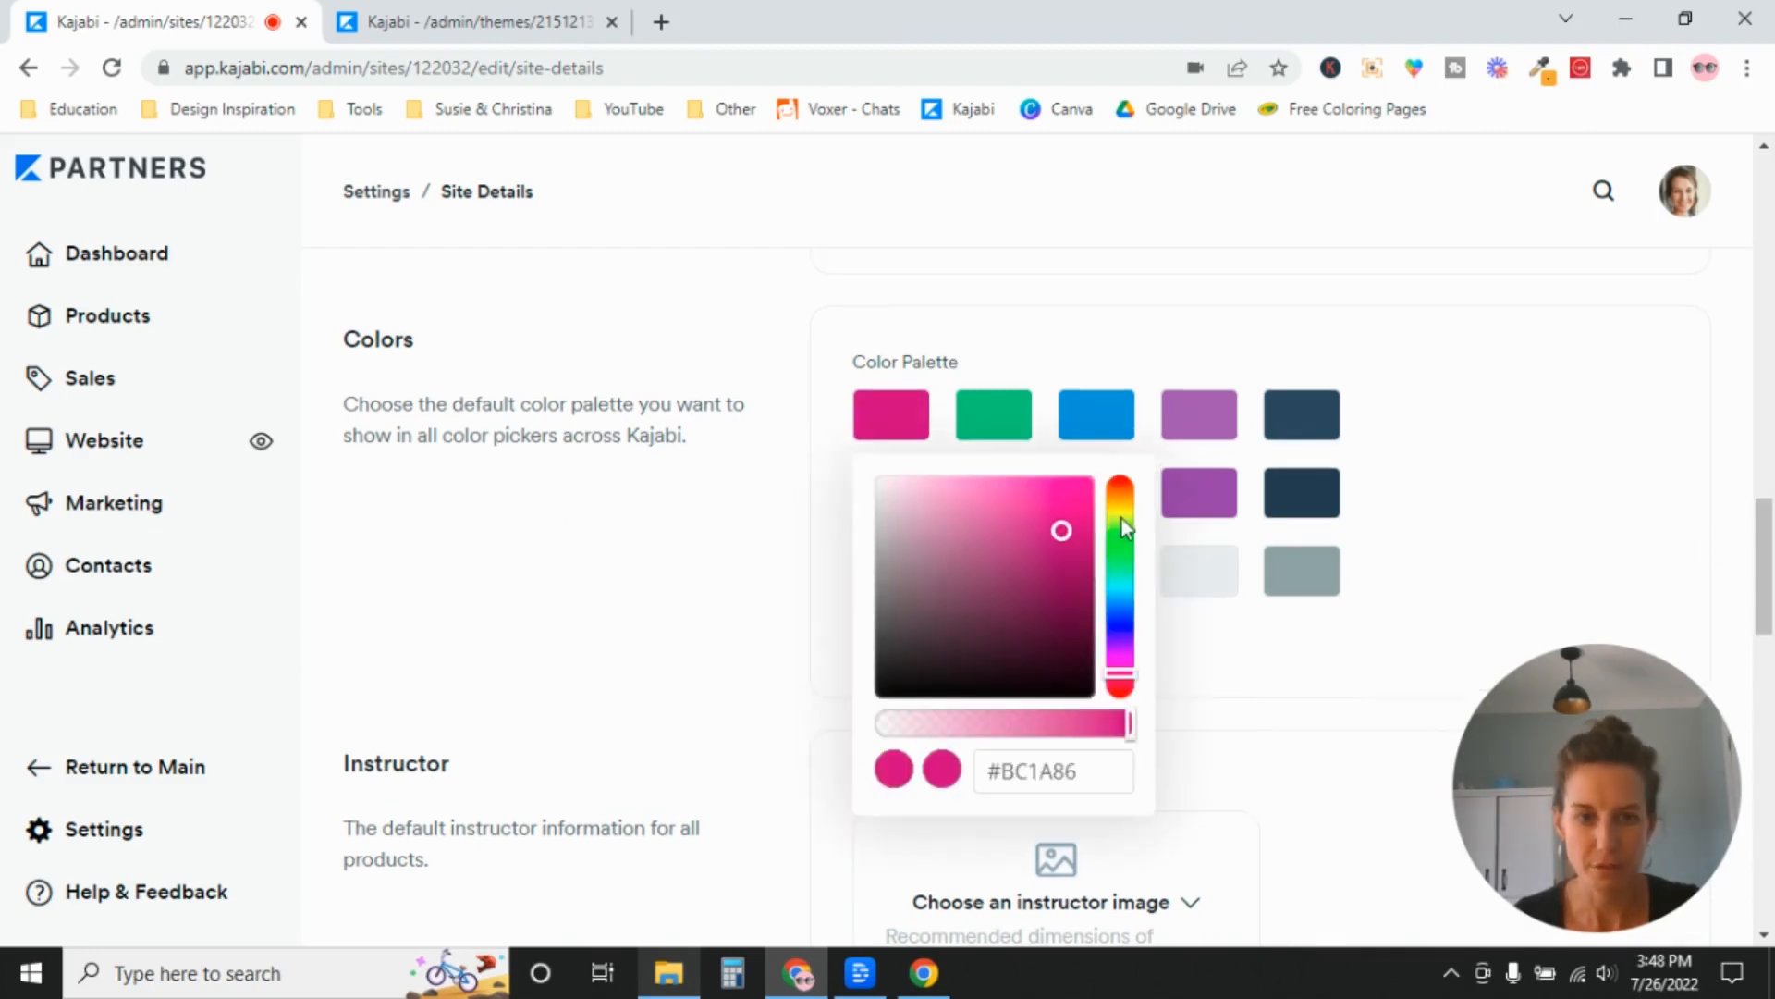
{"action": "left_click_drag", "start_coordinate": [1065, 535], "coordinate": [977, 573]}
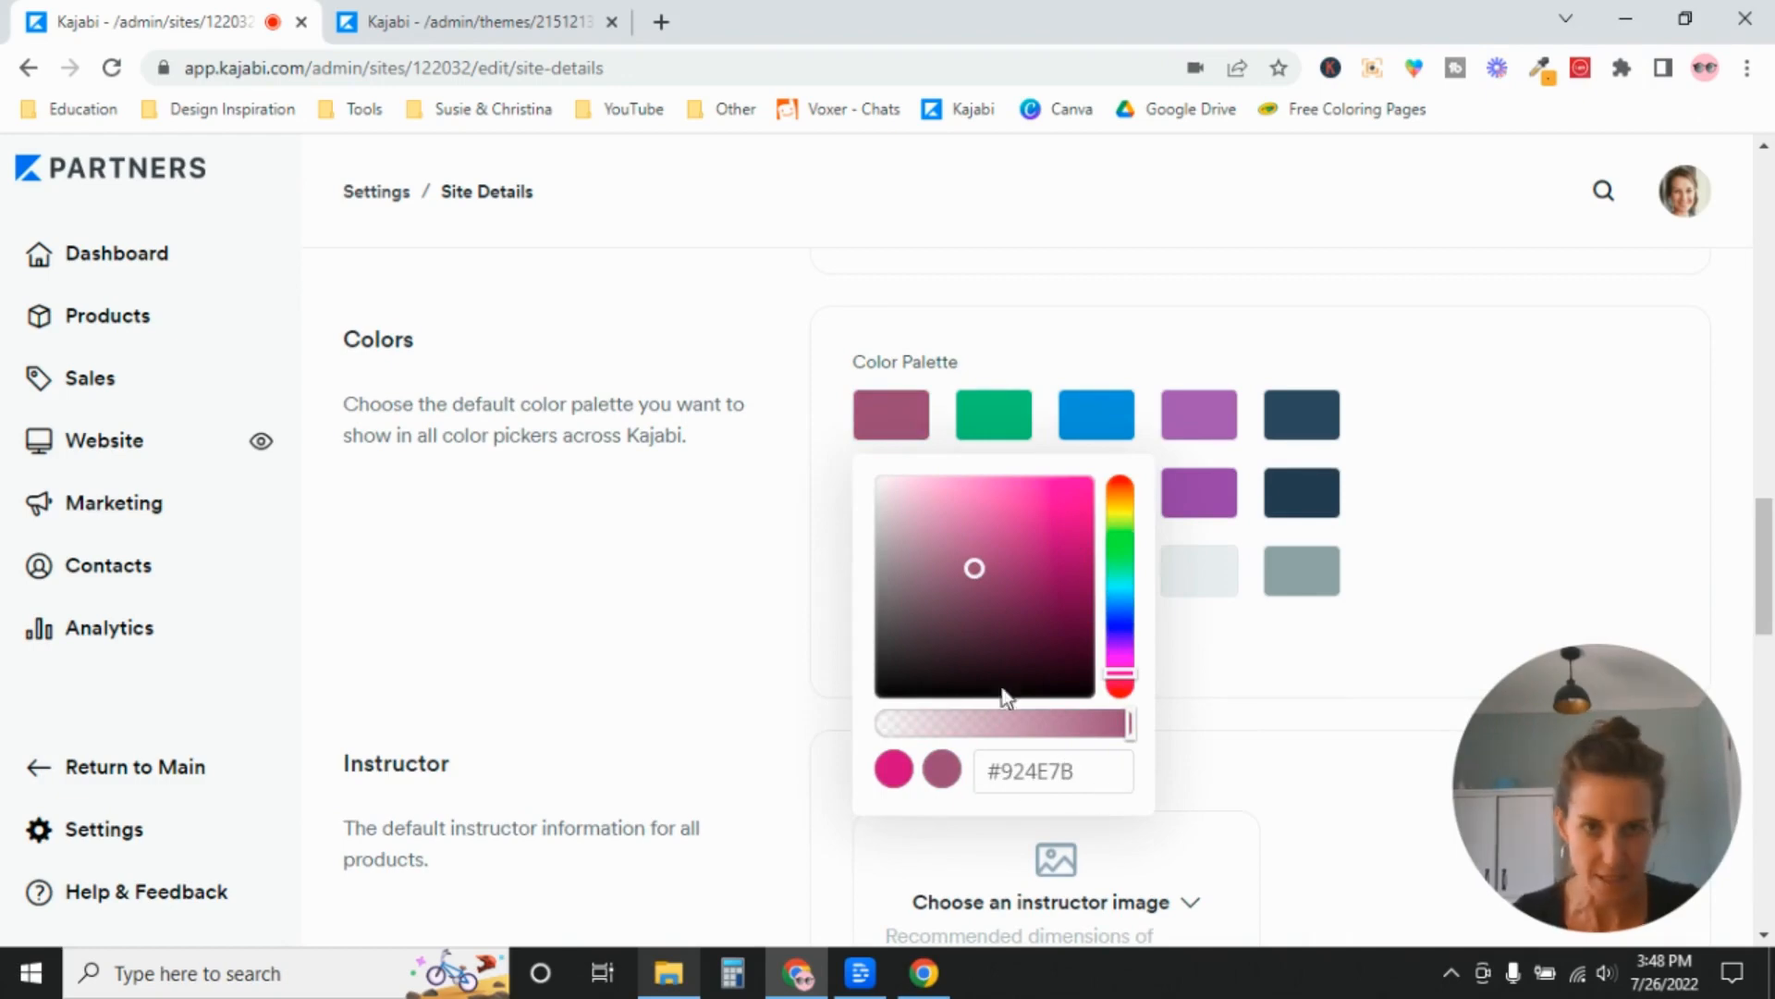
{"action": "left_click_drag", "start_coordinate": [977, 573], "coordinate": [1029, 505]}
{"action": "left_click", "coordinate": [669, 574]}
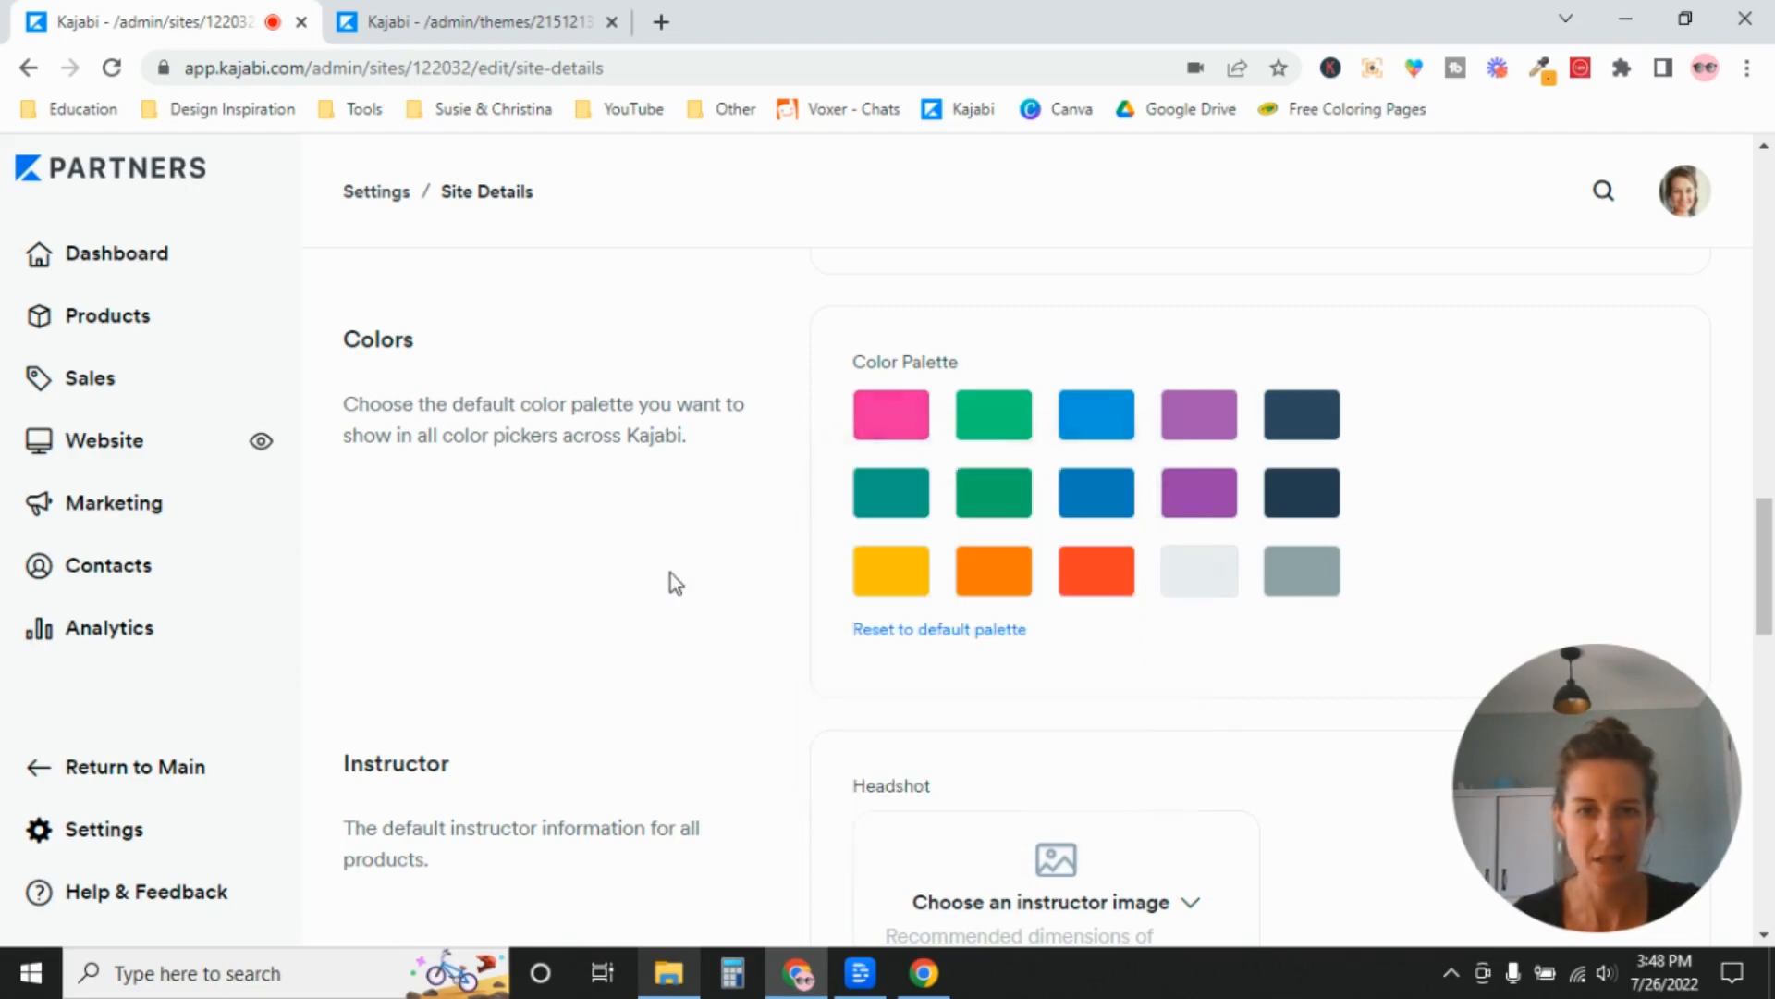
{"action": "left_click_drag", "start_coordinate": [1766, 633], "coordinate": [1770, 294]}
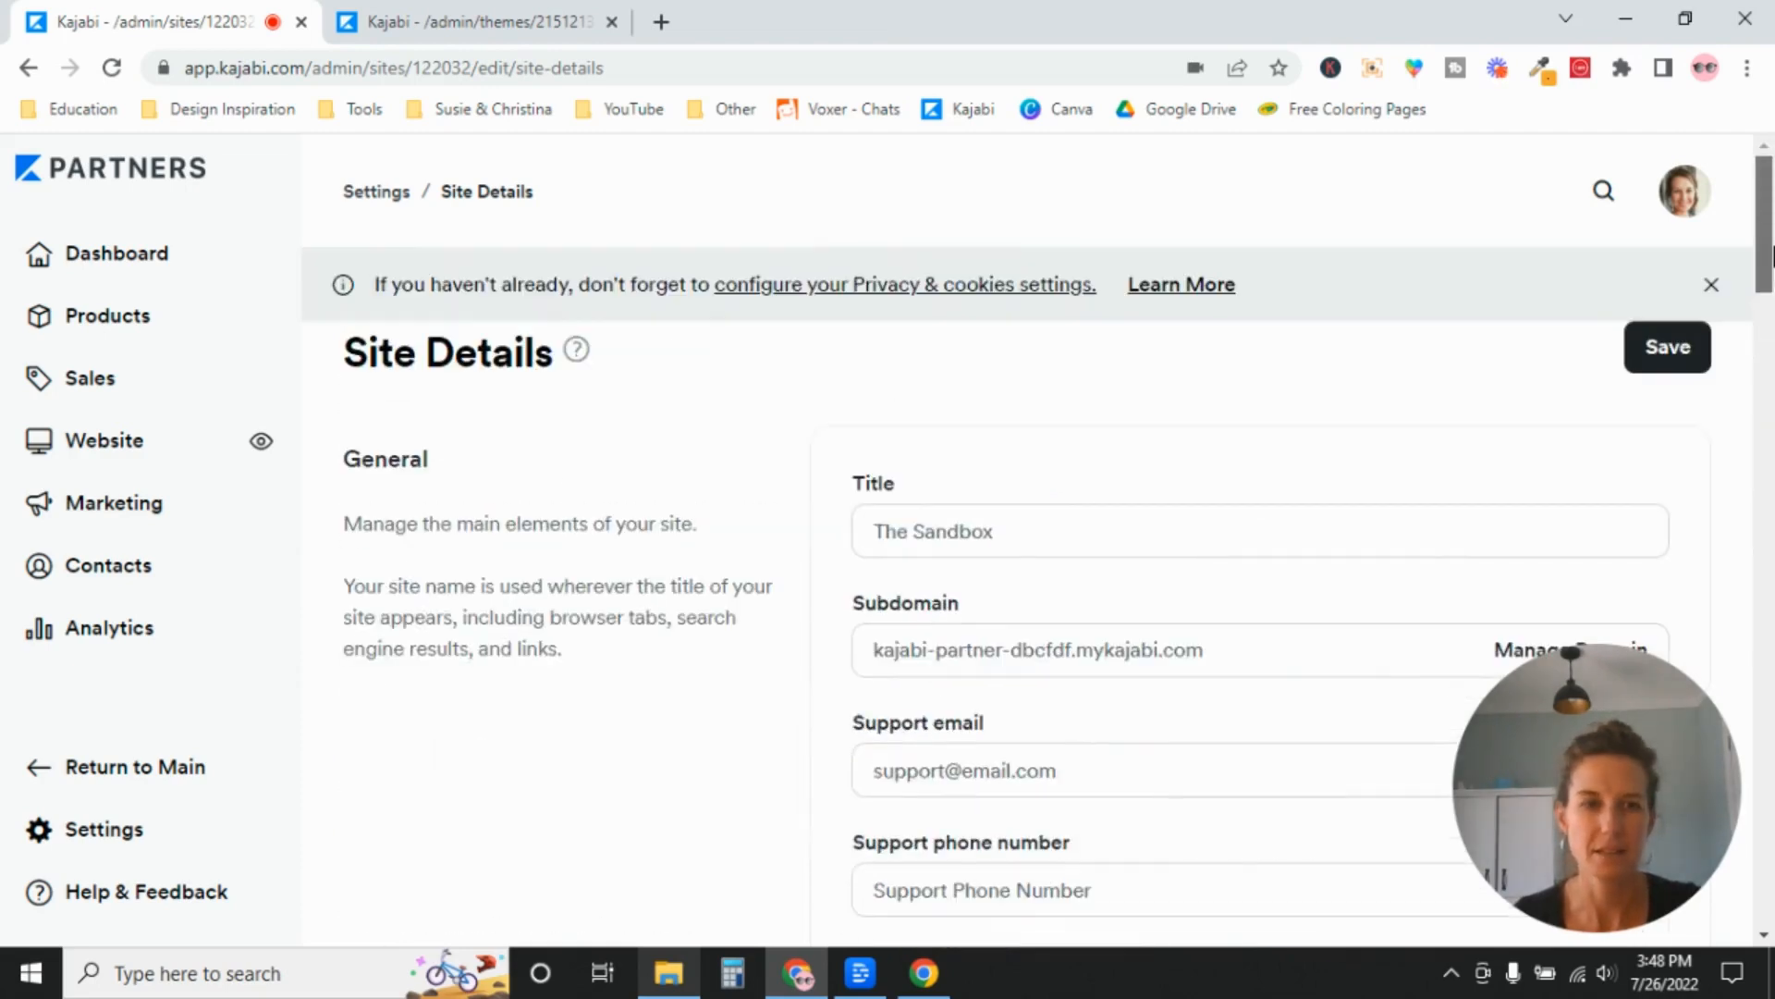
{"action": "left_click", "coordinate": [1680, 349]}
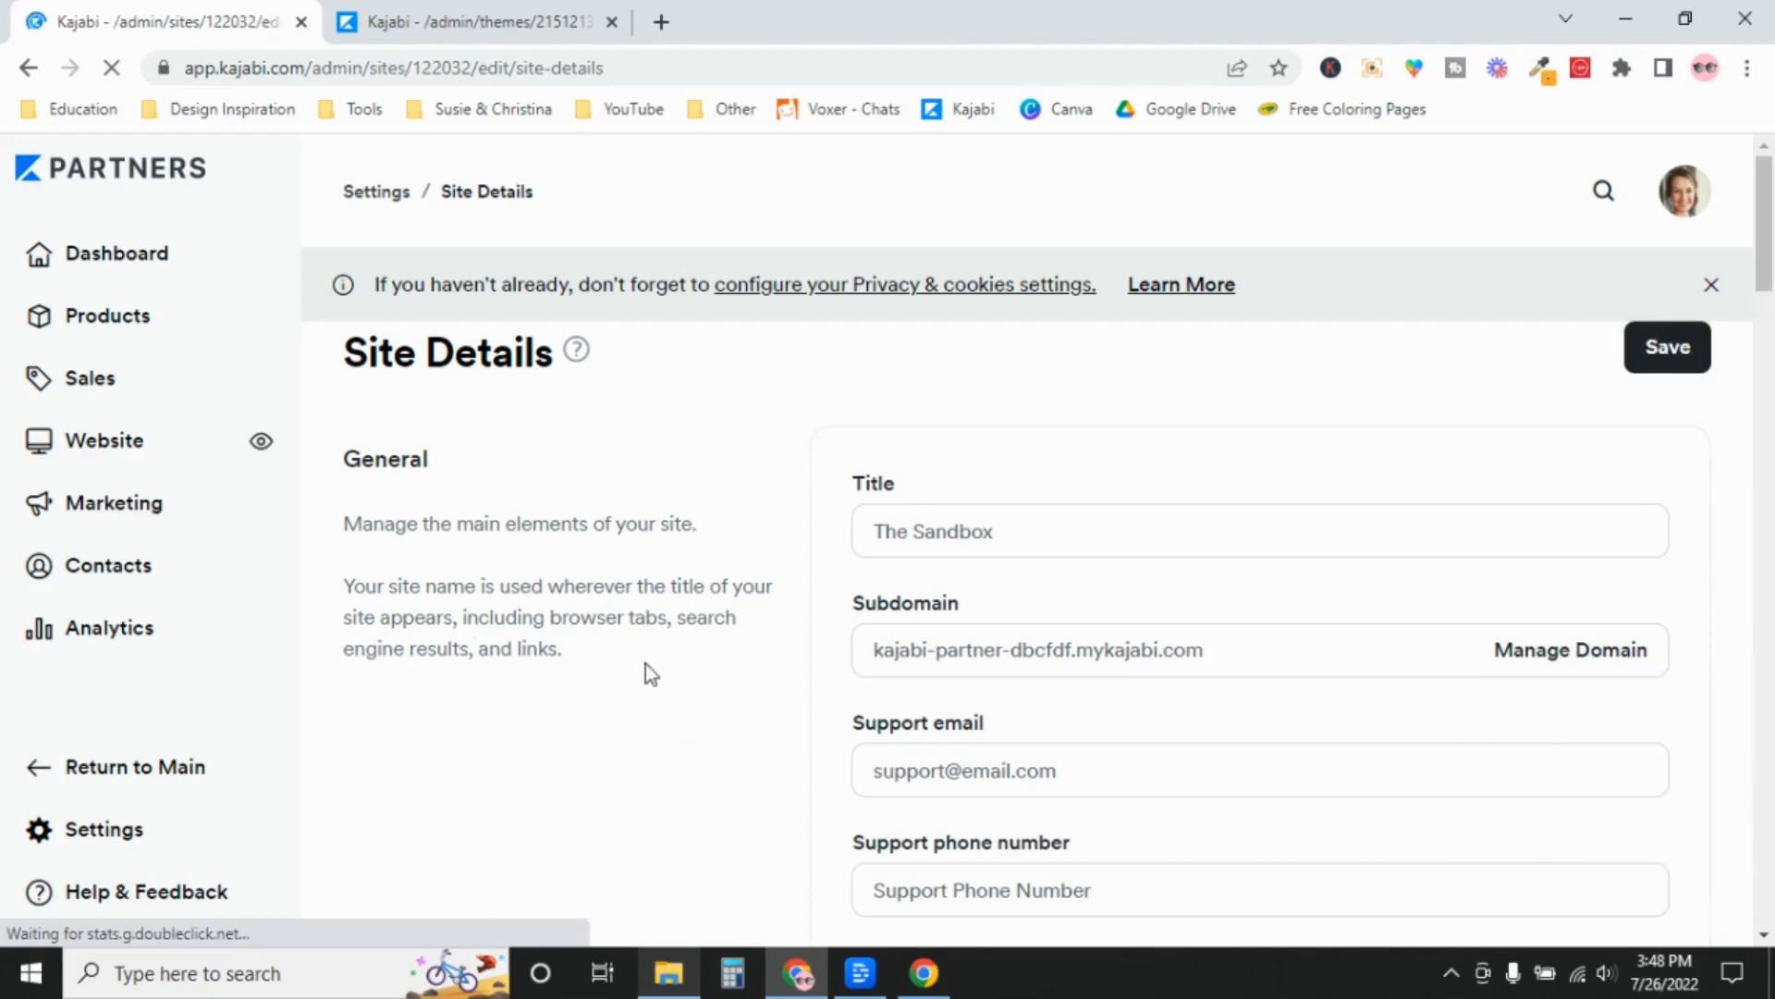
{"action": "left_click", "coordinate": [1684, 348]}
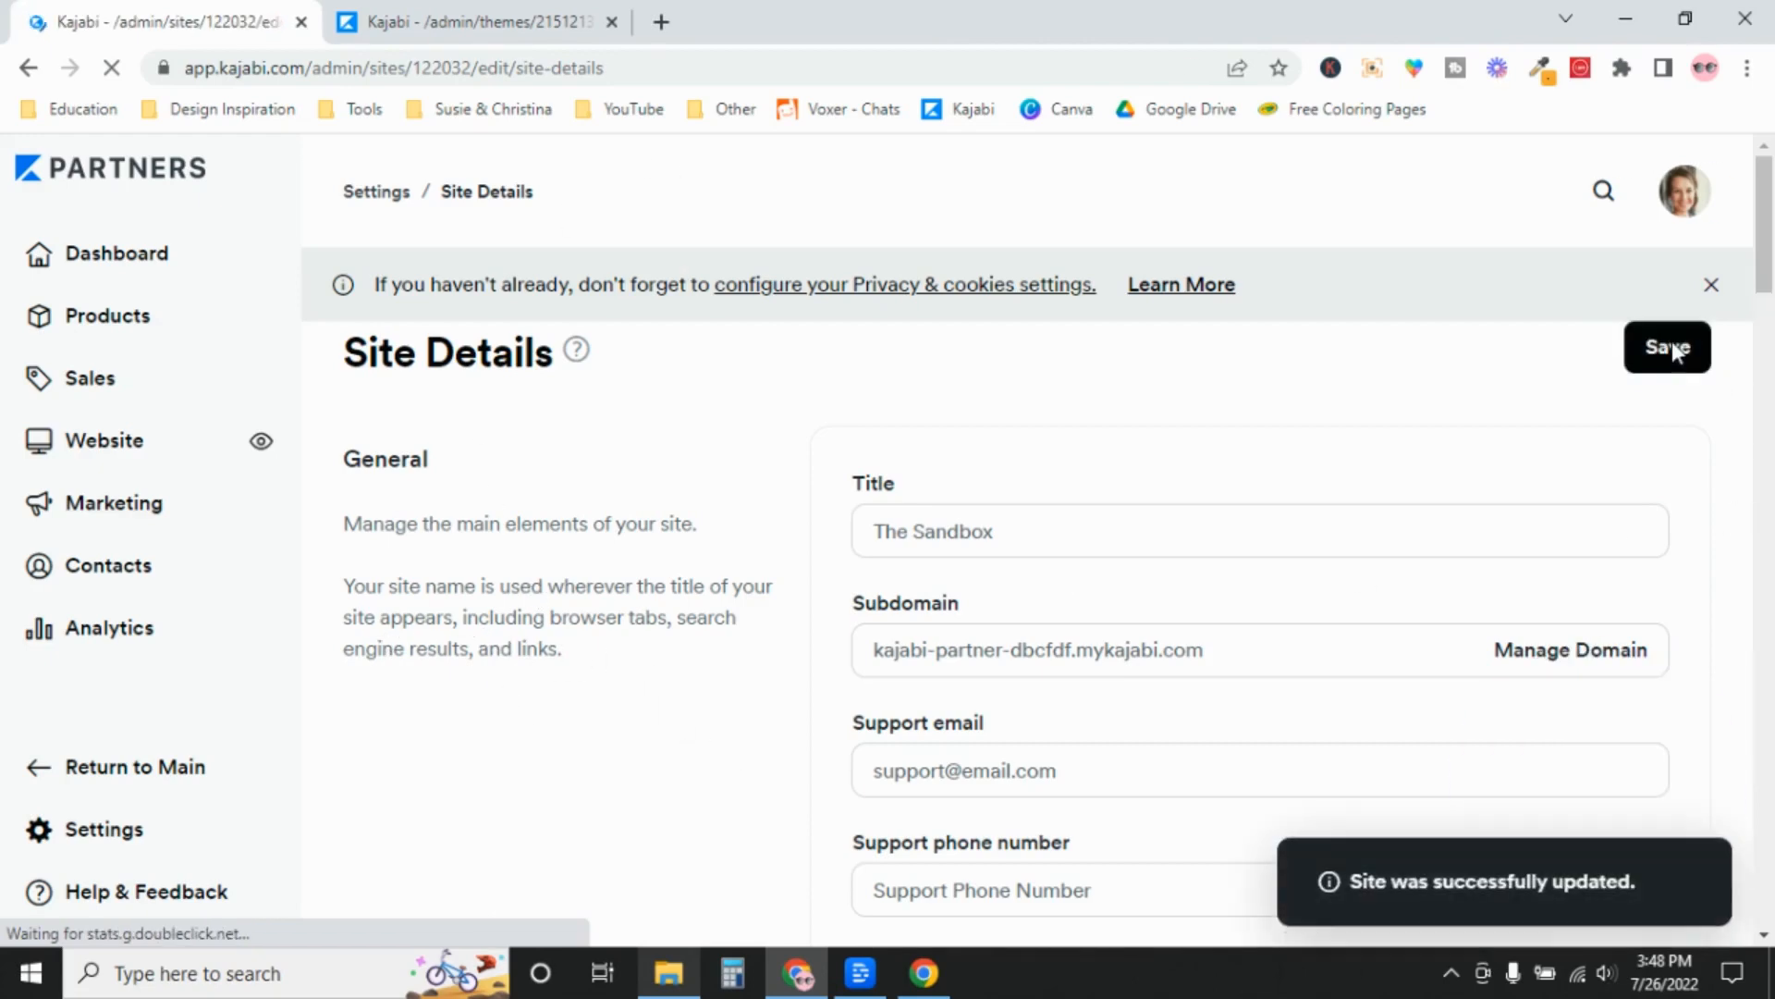
Return to the landing page editor and reload it so its color pickers use the updated palette.
{"action": "left_click", "coordinate": [445, 18]}
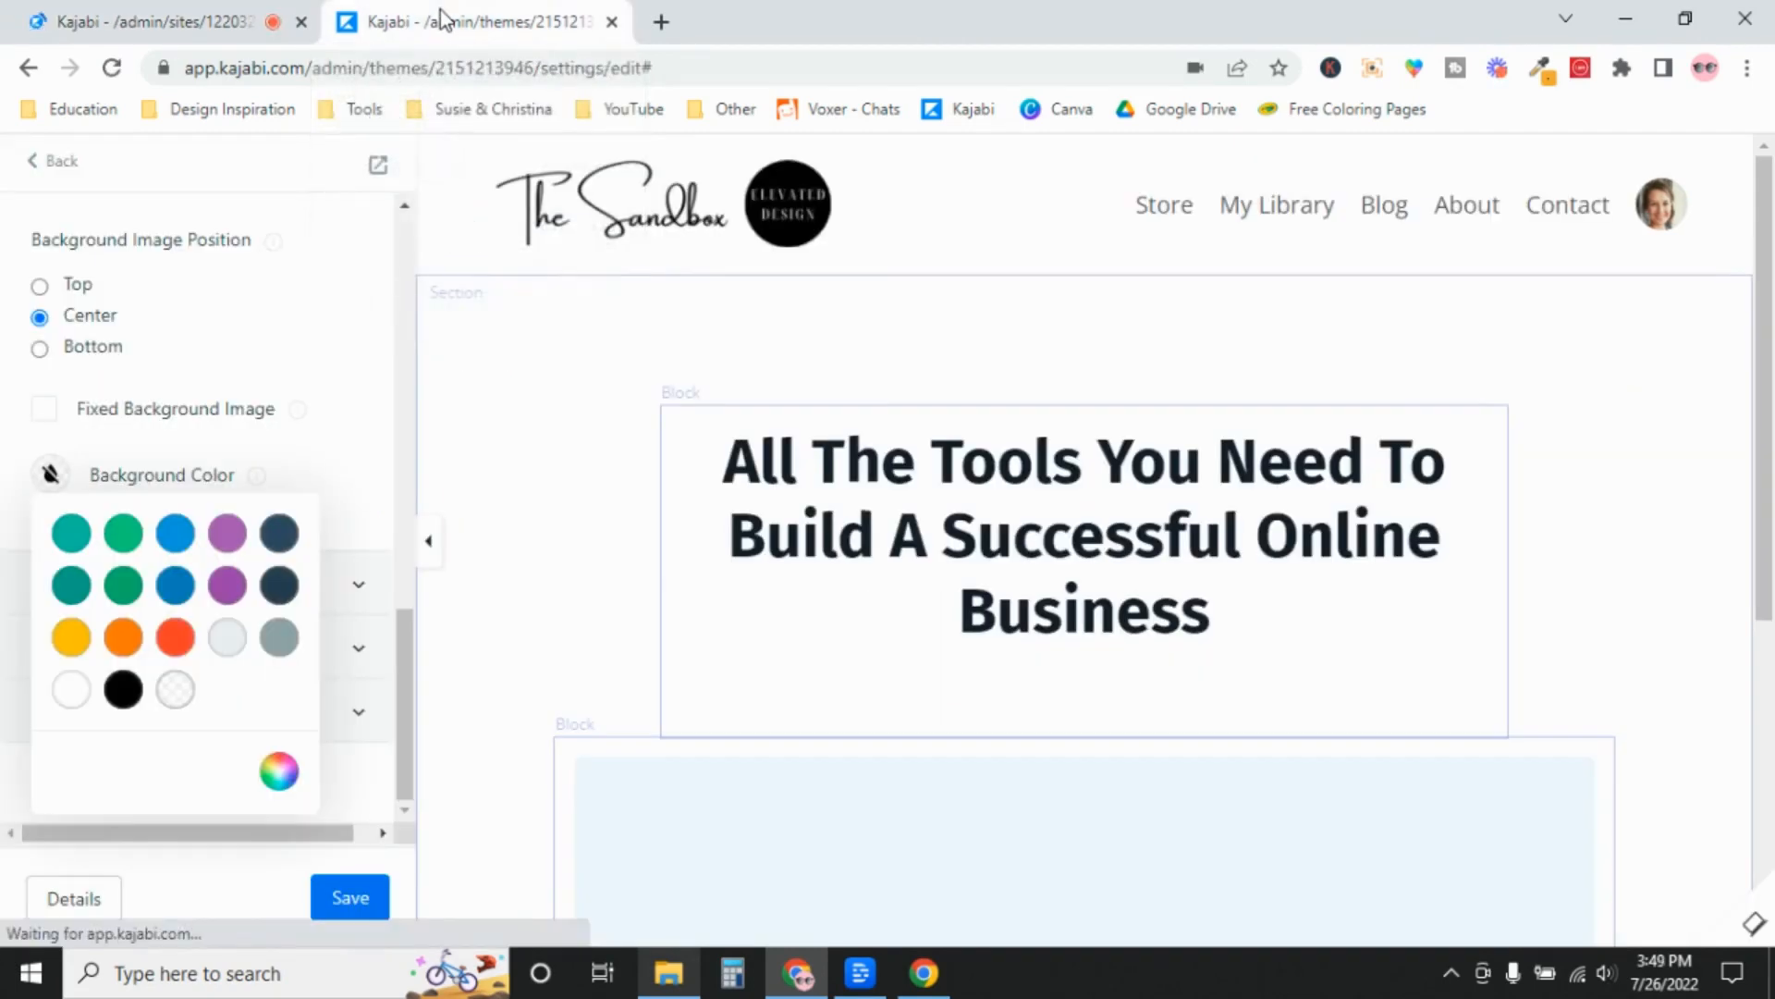
{"action": "left_click", "coordinate": [358, 342]}
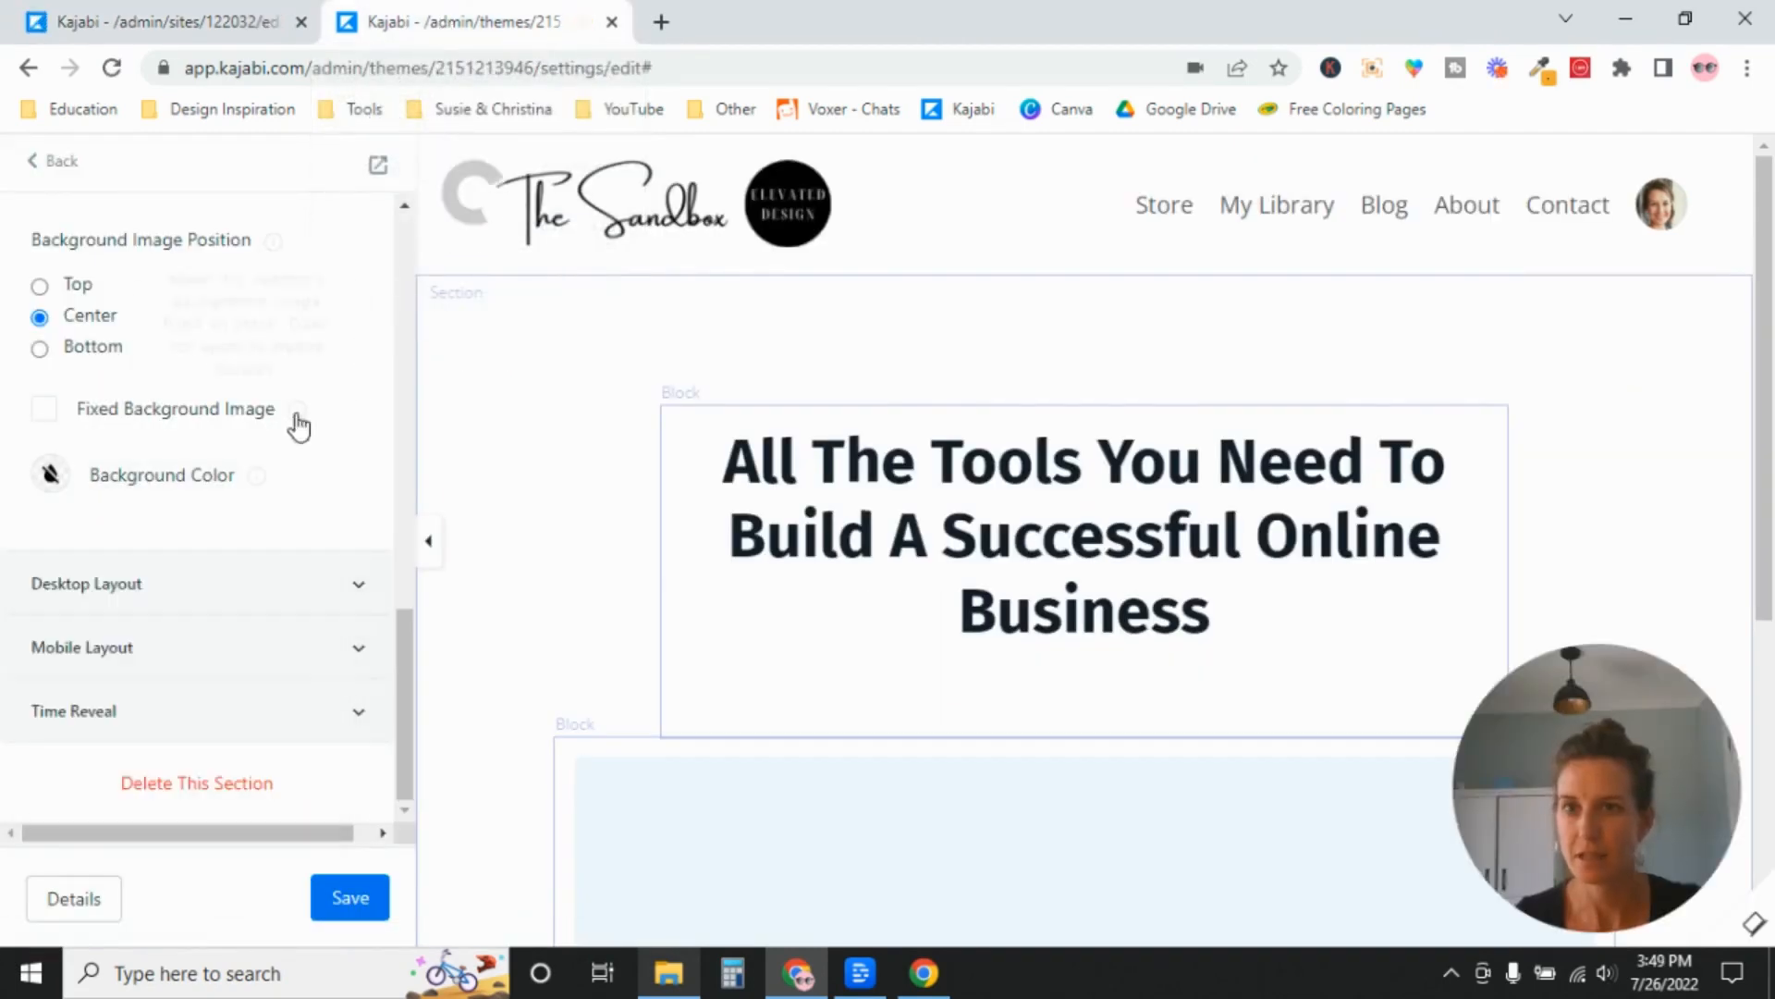
{"action": "left_click", "coordinate": [111, 67]}
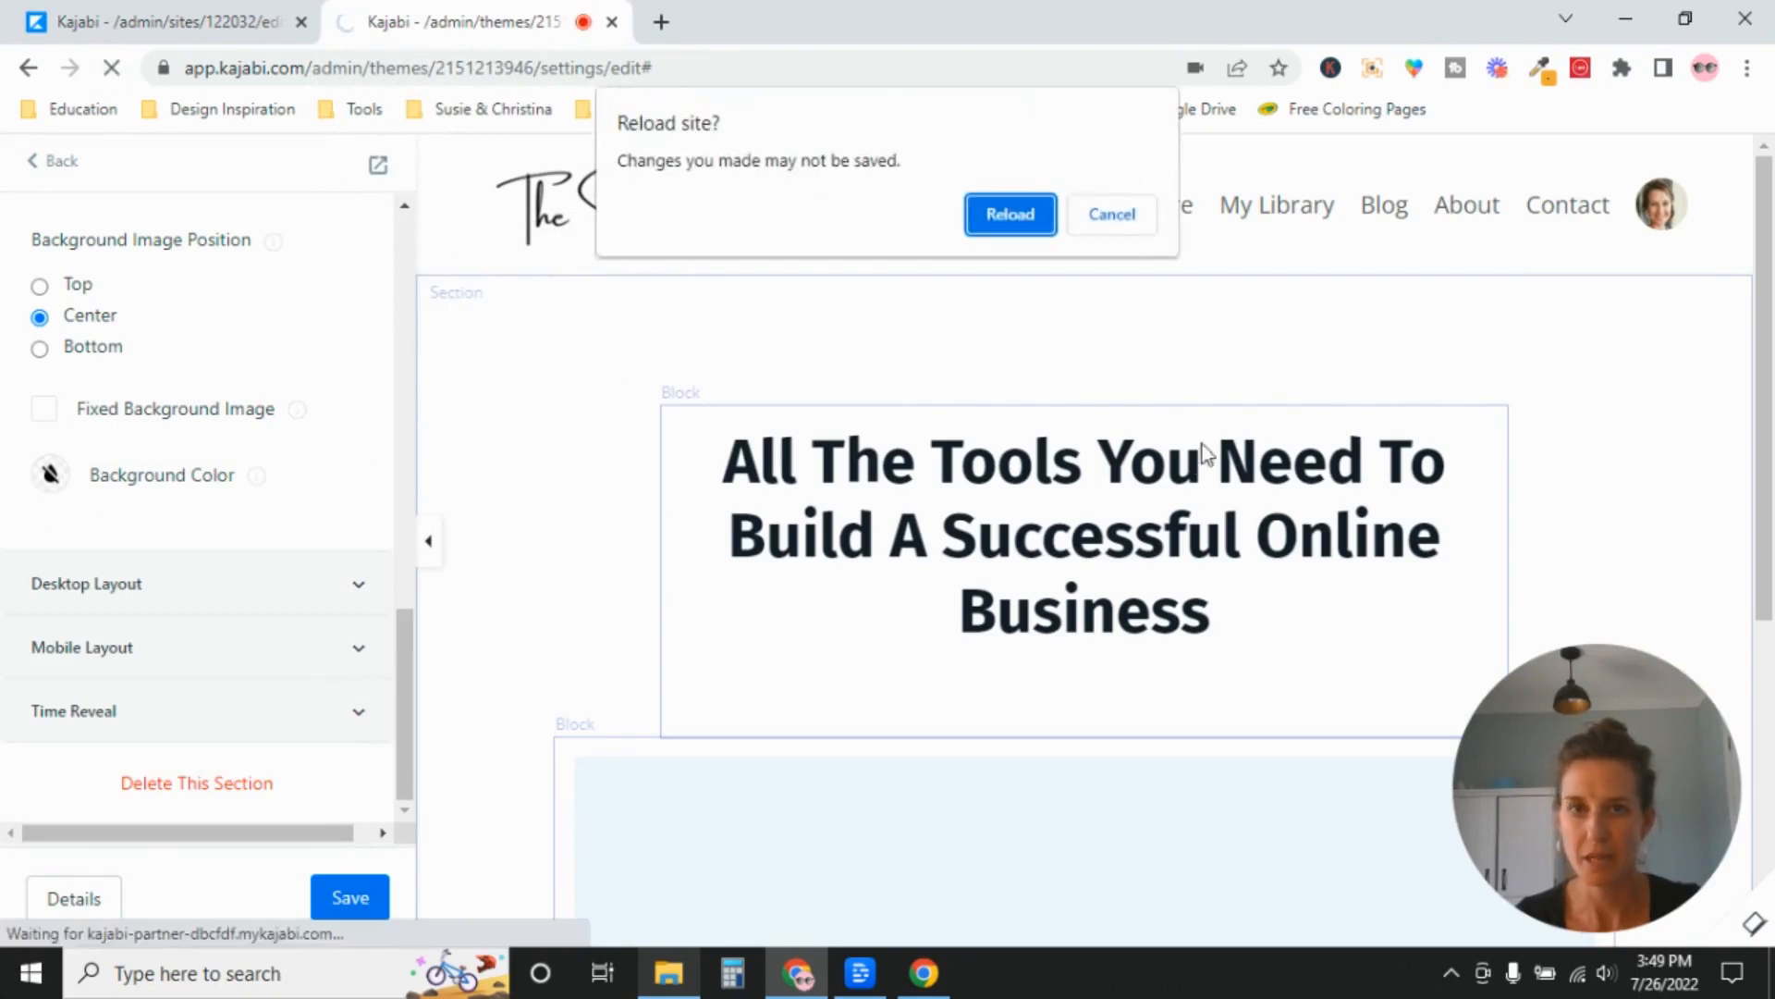
{"action": "left_click", "coordinate": [1006, 213]}
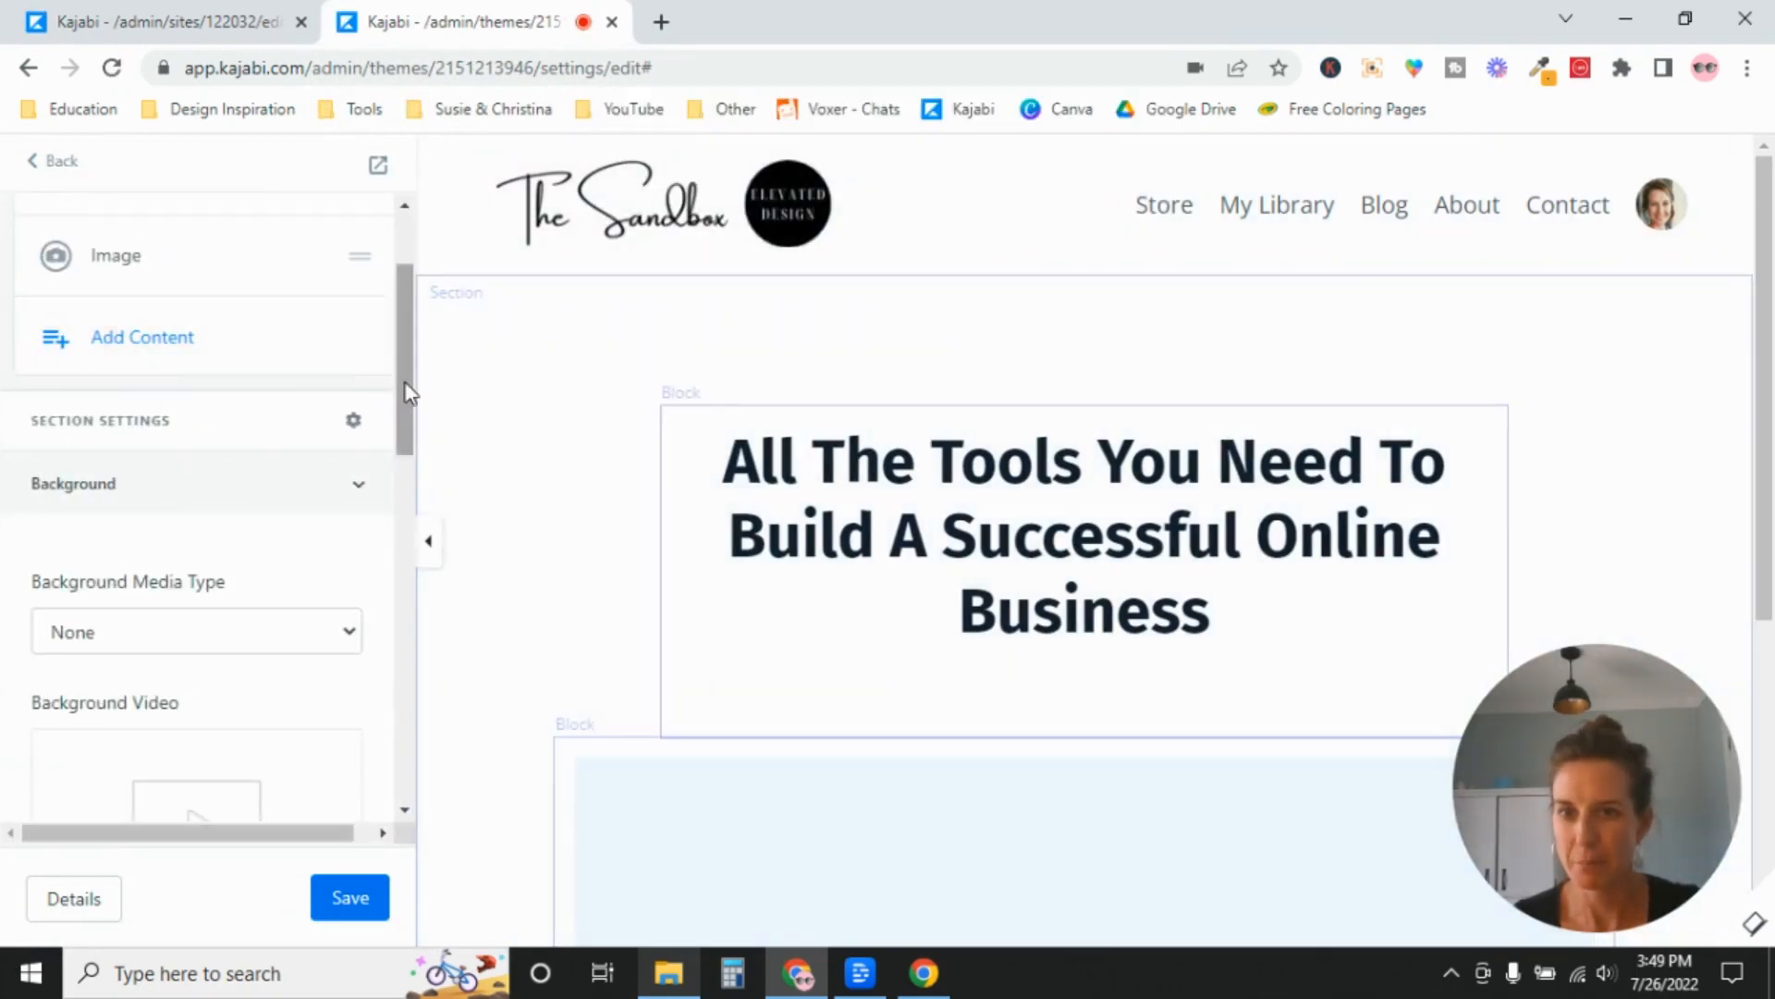
Set the Hero section's Background Color to the pink palette swatch and save the page.
{"action": "left_click_drag", "start_coordinate": [403, 395], "coordinate": [398, 731]}
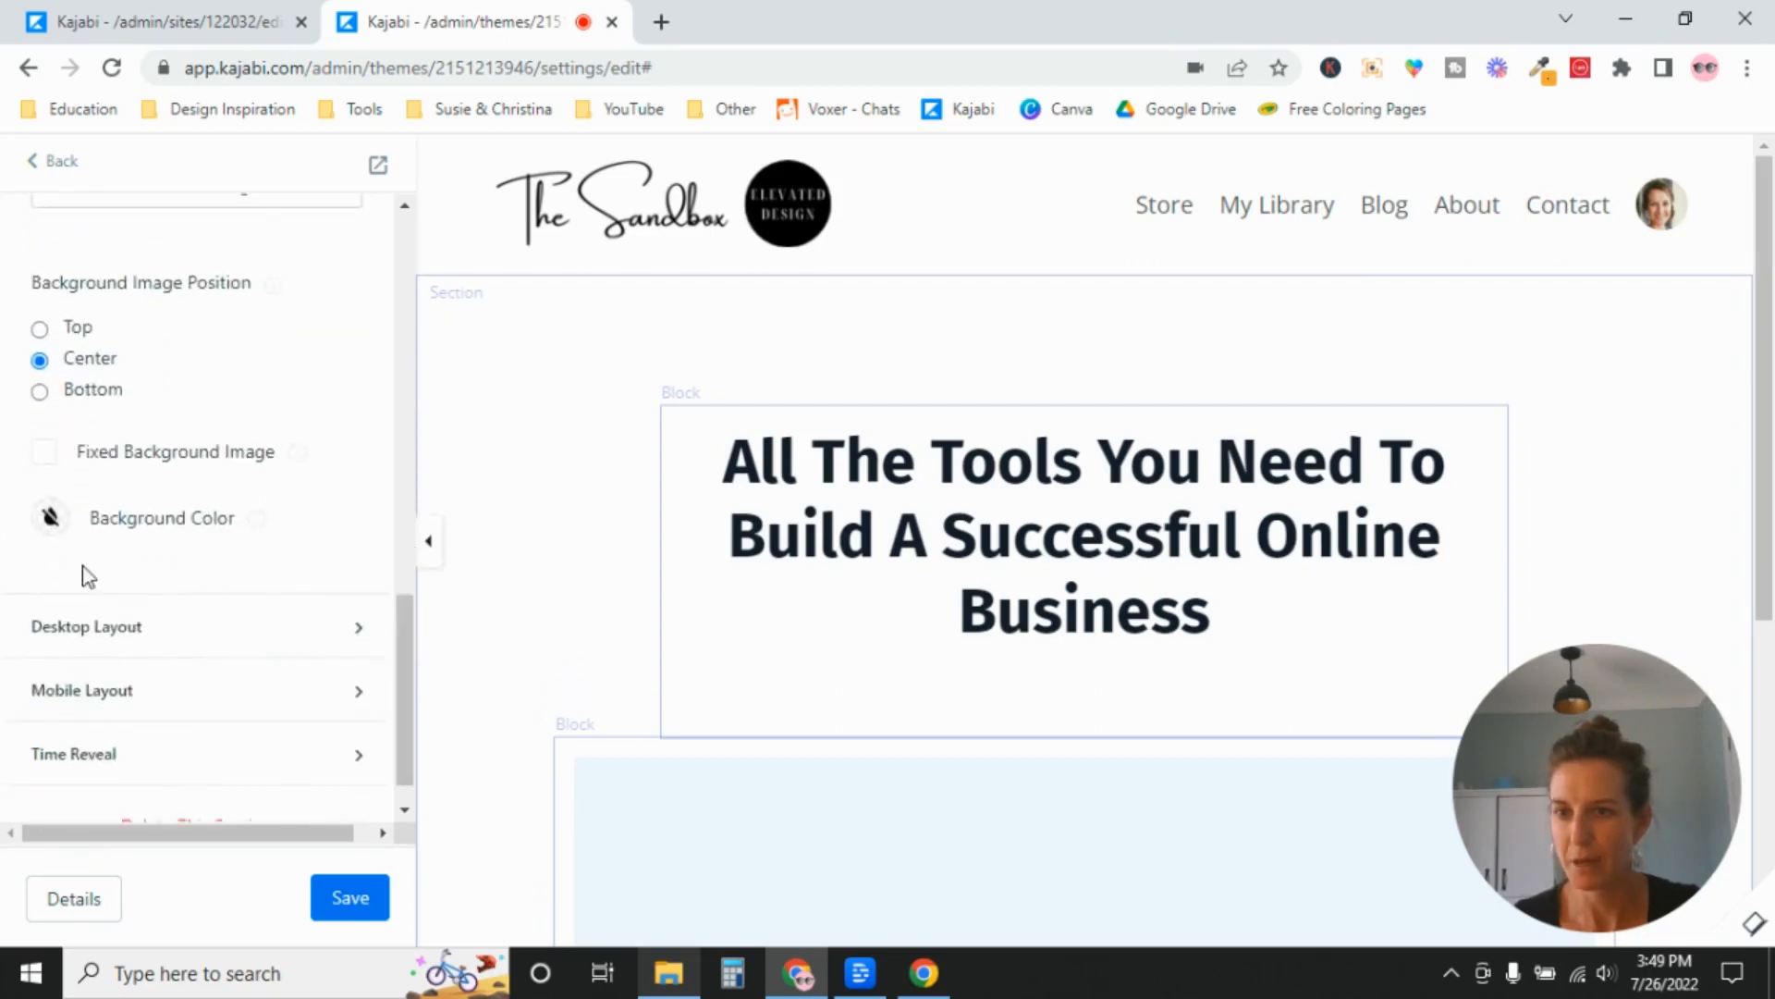
{"action": "left_click", "coordinate": [52, 520]}
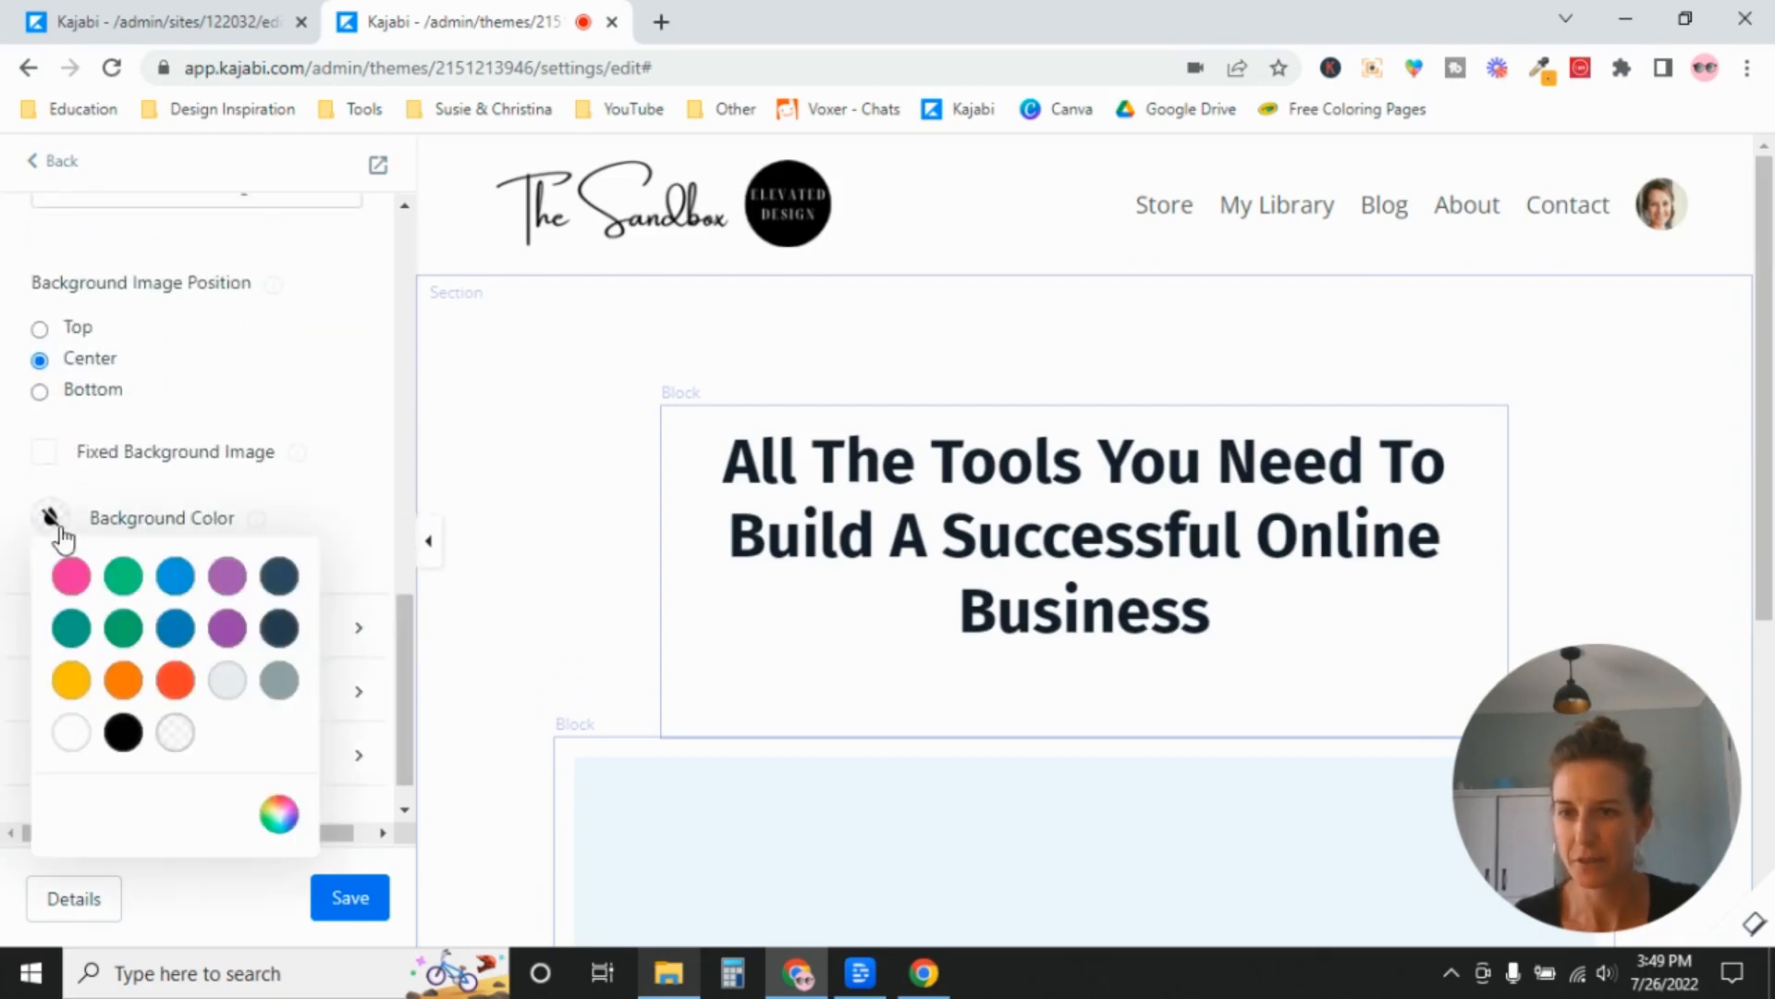
{"action": "left_click", "coordinate": [71, 580]}
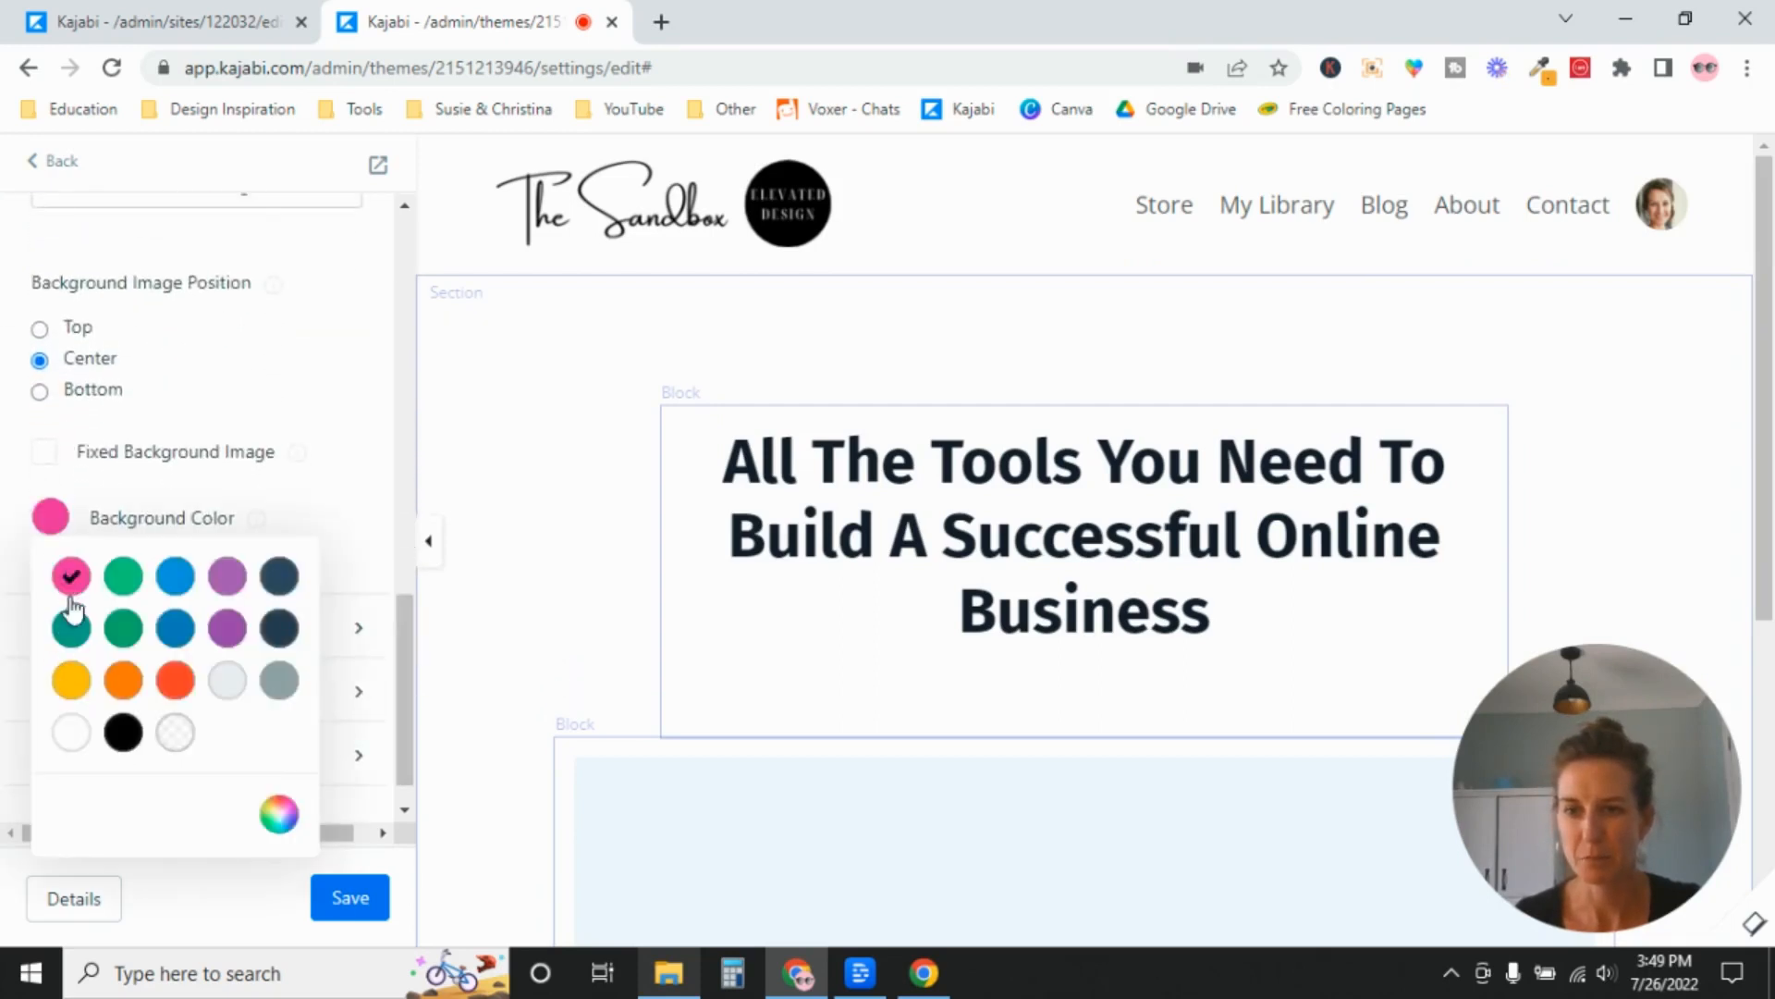
{"action": "left_click", "coordinate": [351, 915]}
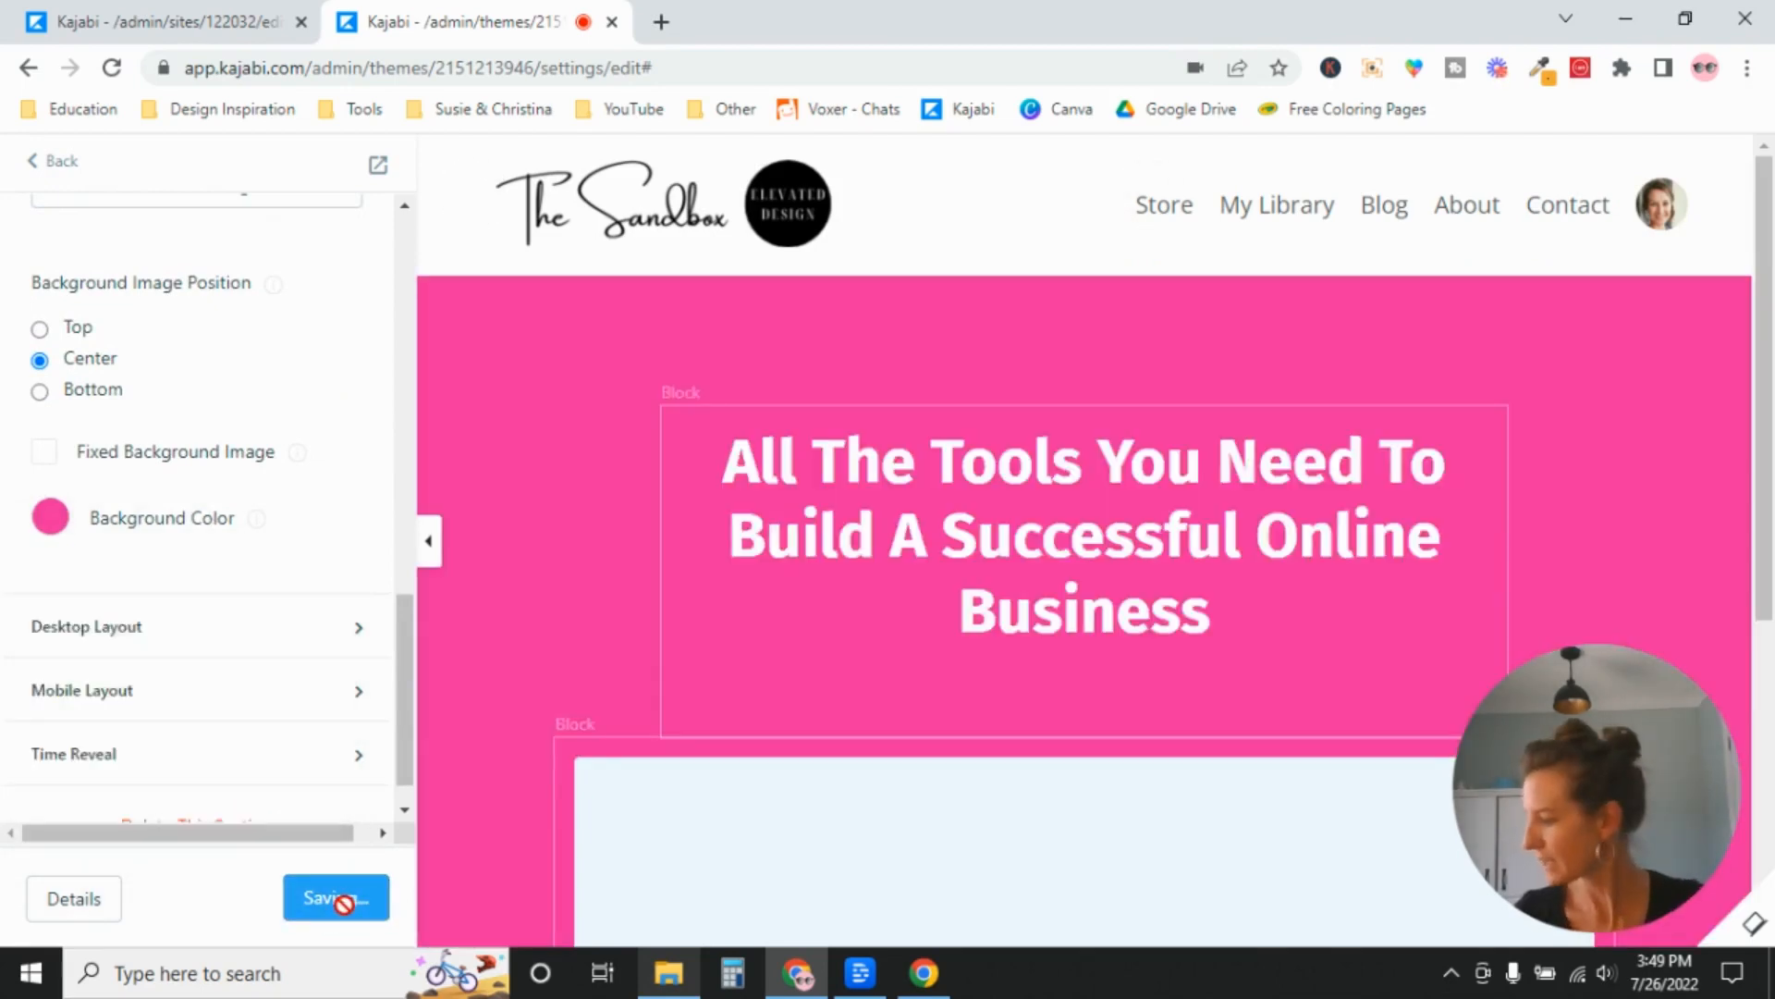
Review the Instructor, Page scripts, SEO and social sharing, and Kajabi branding sections in Site Details.
{"action": "left_click", "coordinate": [238, 20]}
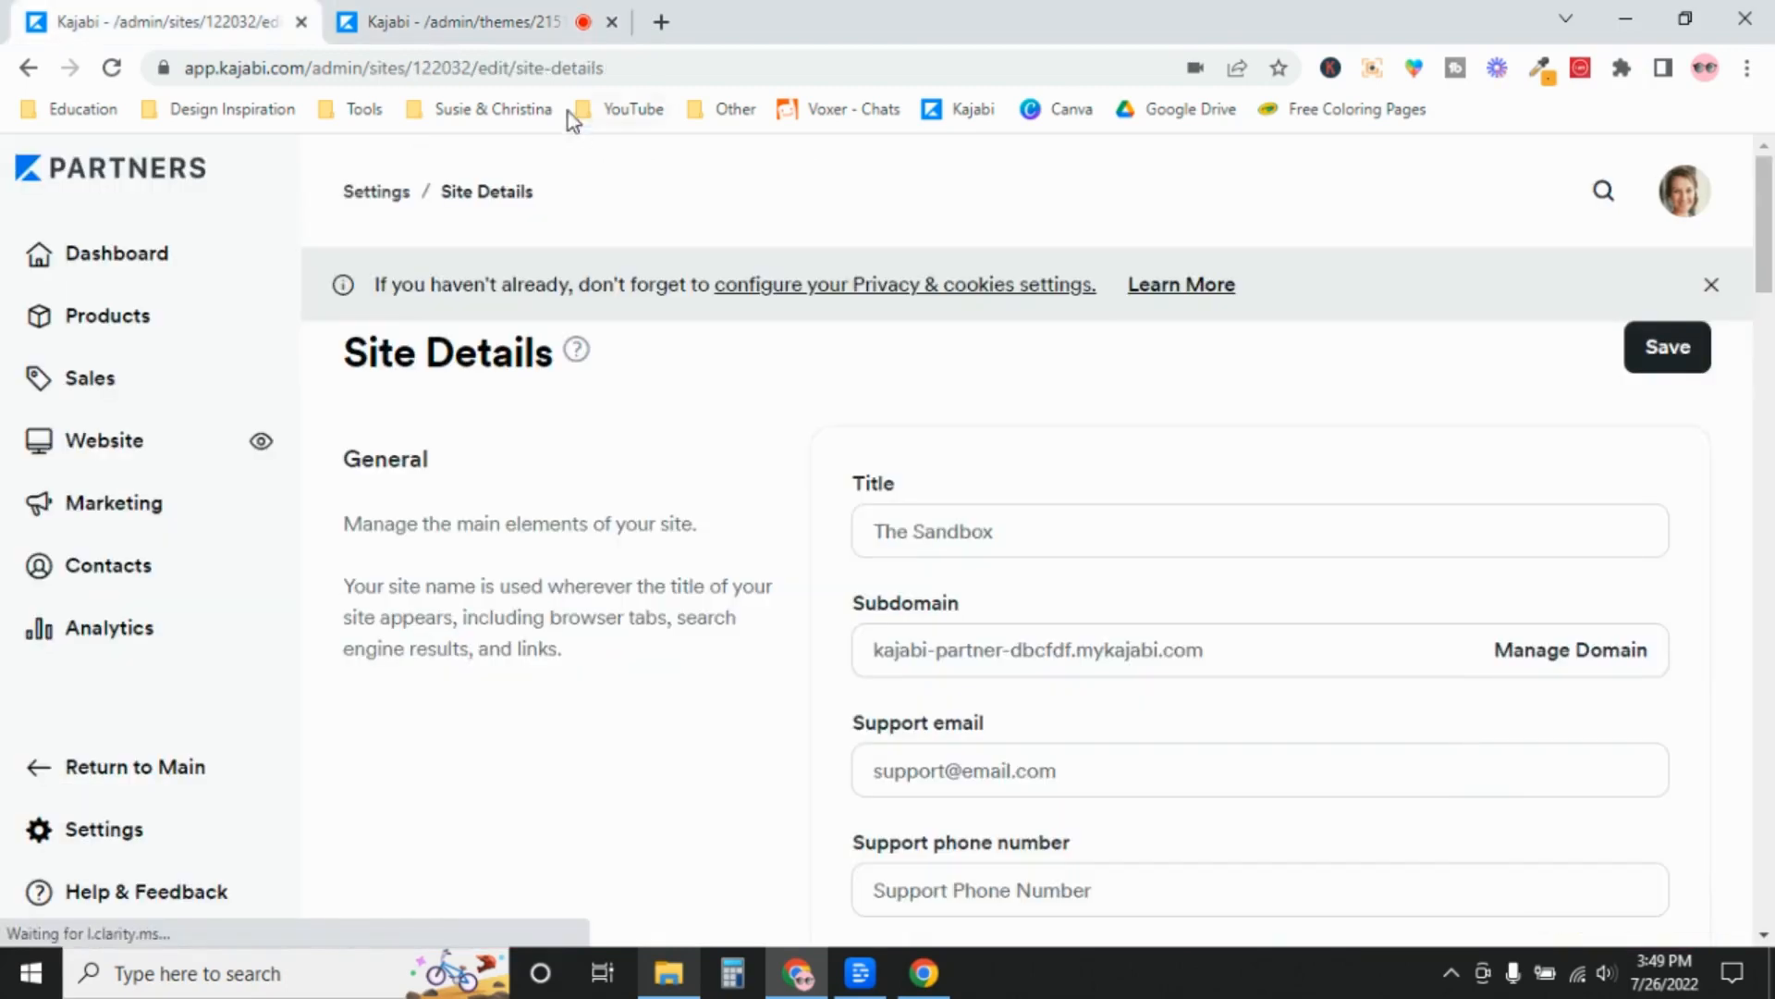
{"action": "left_click_drag", "start_coordinate": [1764, 254], "coordinate": [1770, 666]}
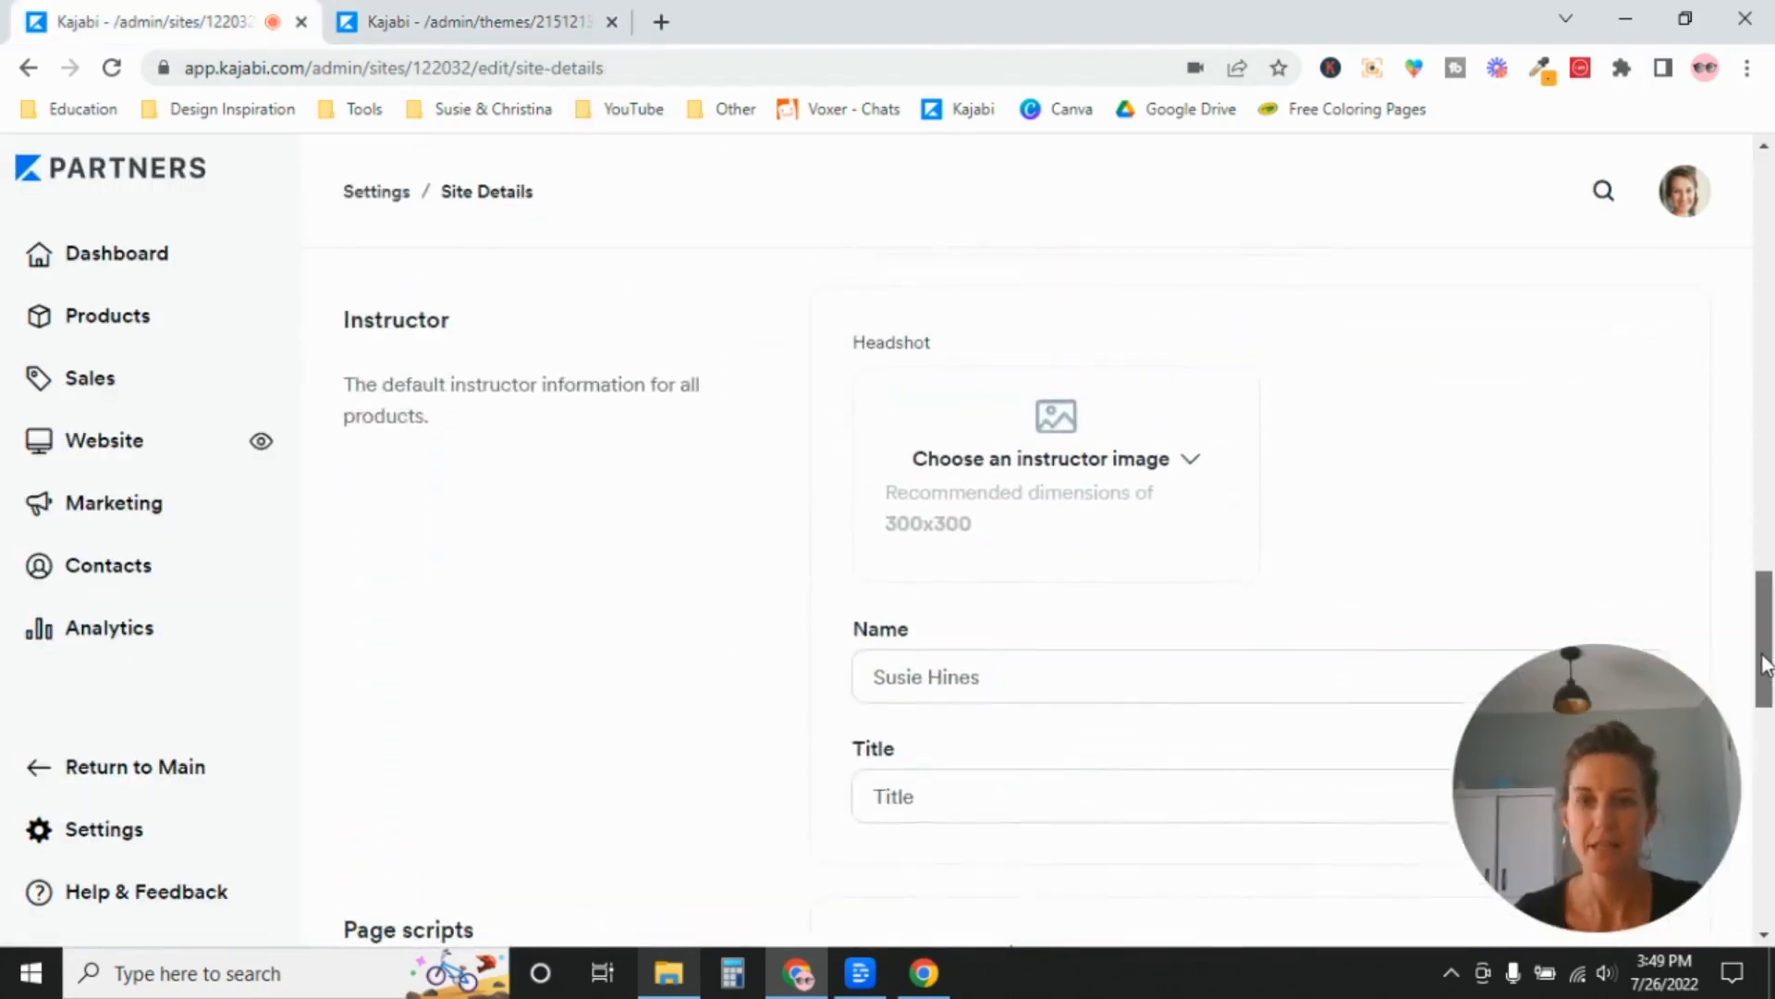
{"action": "left_click_drag", "start_coordinate": [396, 389], "coordinate": [451, 390]}
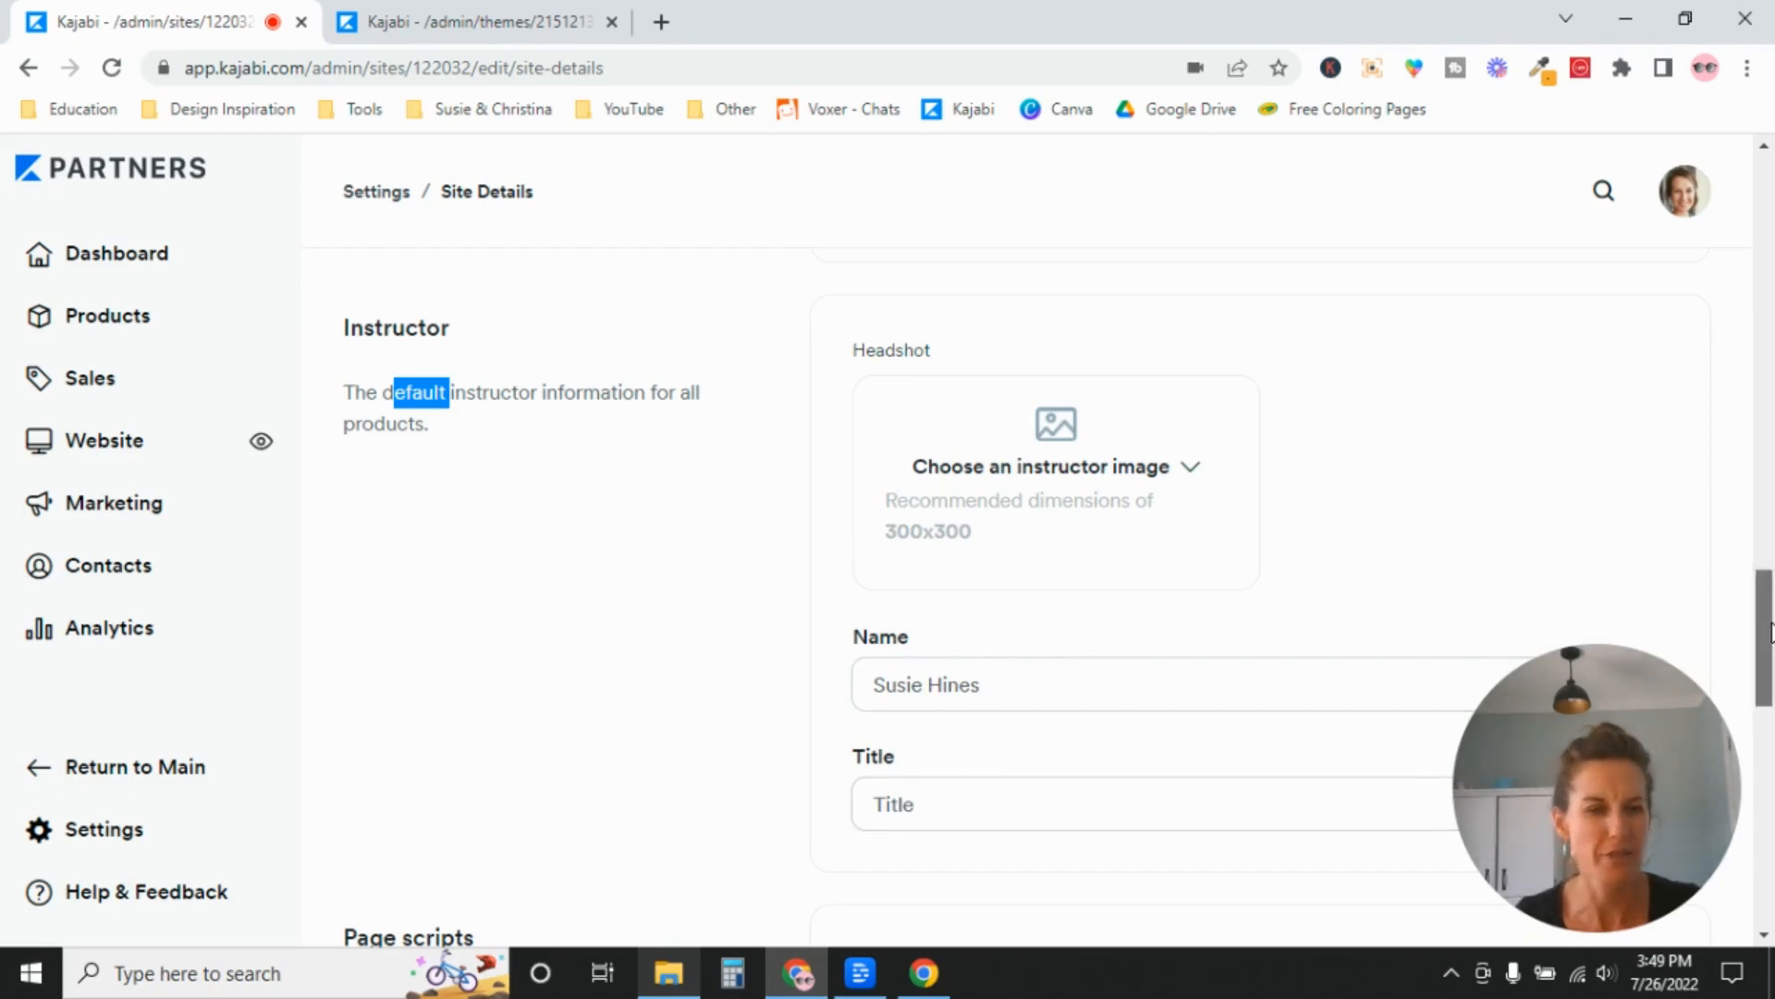
{"action": "scroll", "coordinate": [581, 710], "scroll_direction": "down", "scroll_amount": 2}
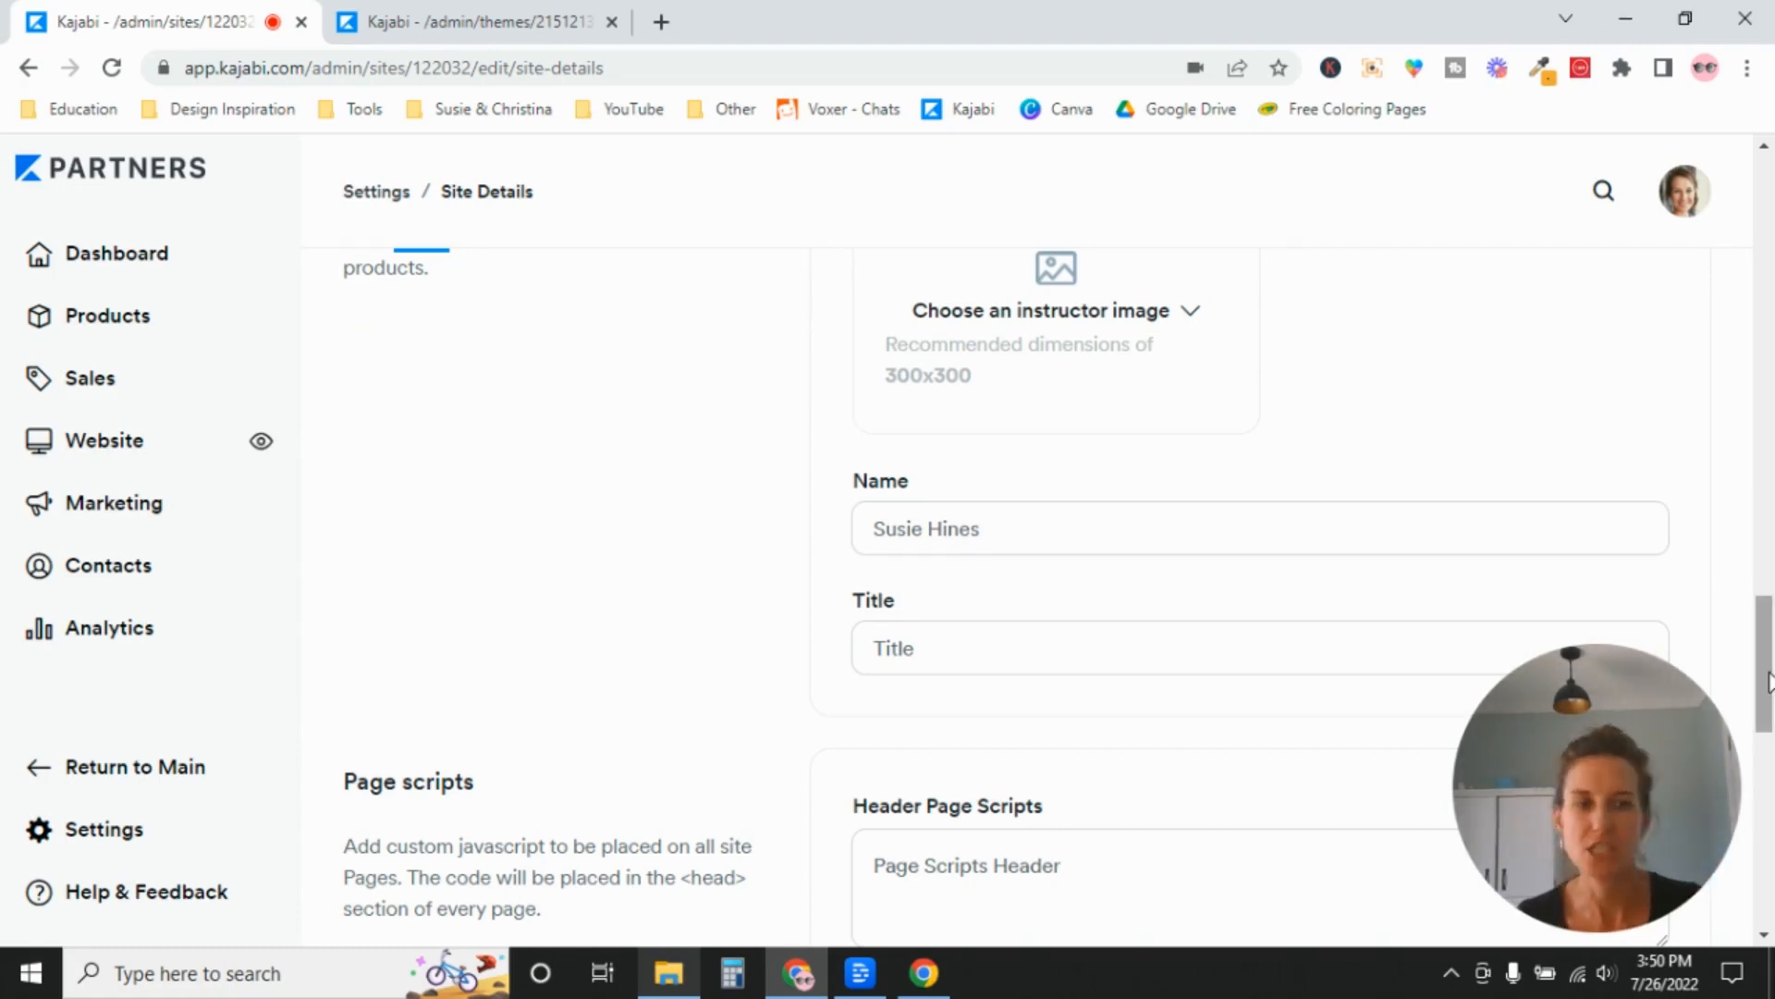
{"action": "mouse_move", "coordinate": [1767, 683]}
{"action": "left_mouse_down"}
{"action": "mouse_move", "coordinate": [1768, 699]}
{"action": "mouse_move", "coordinate": [1770, 621]}
{"action": "mouse_move", "coordinate": [1770, 712]}
{"action": "left_mouse_up"}
{"action": "scroll", "coordinate": [362, 444], "scroll_direction": "down", "scroll_amount": 3}
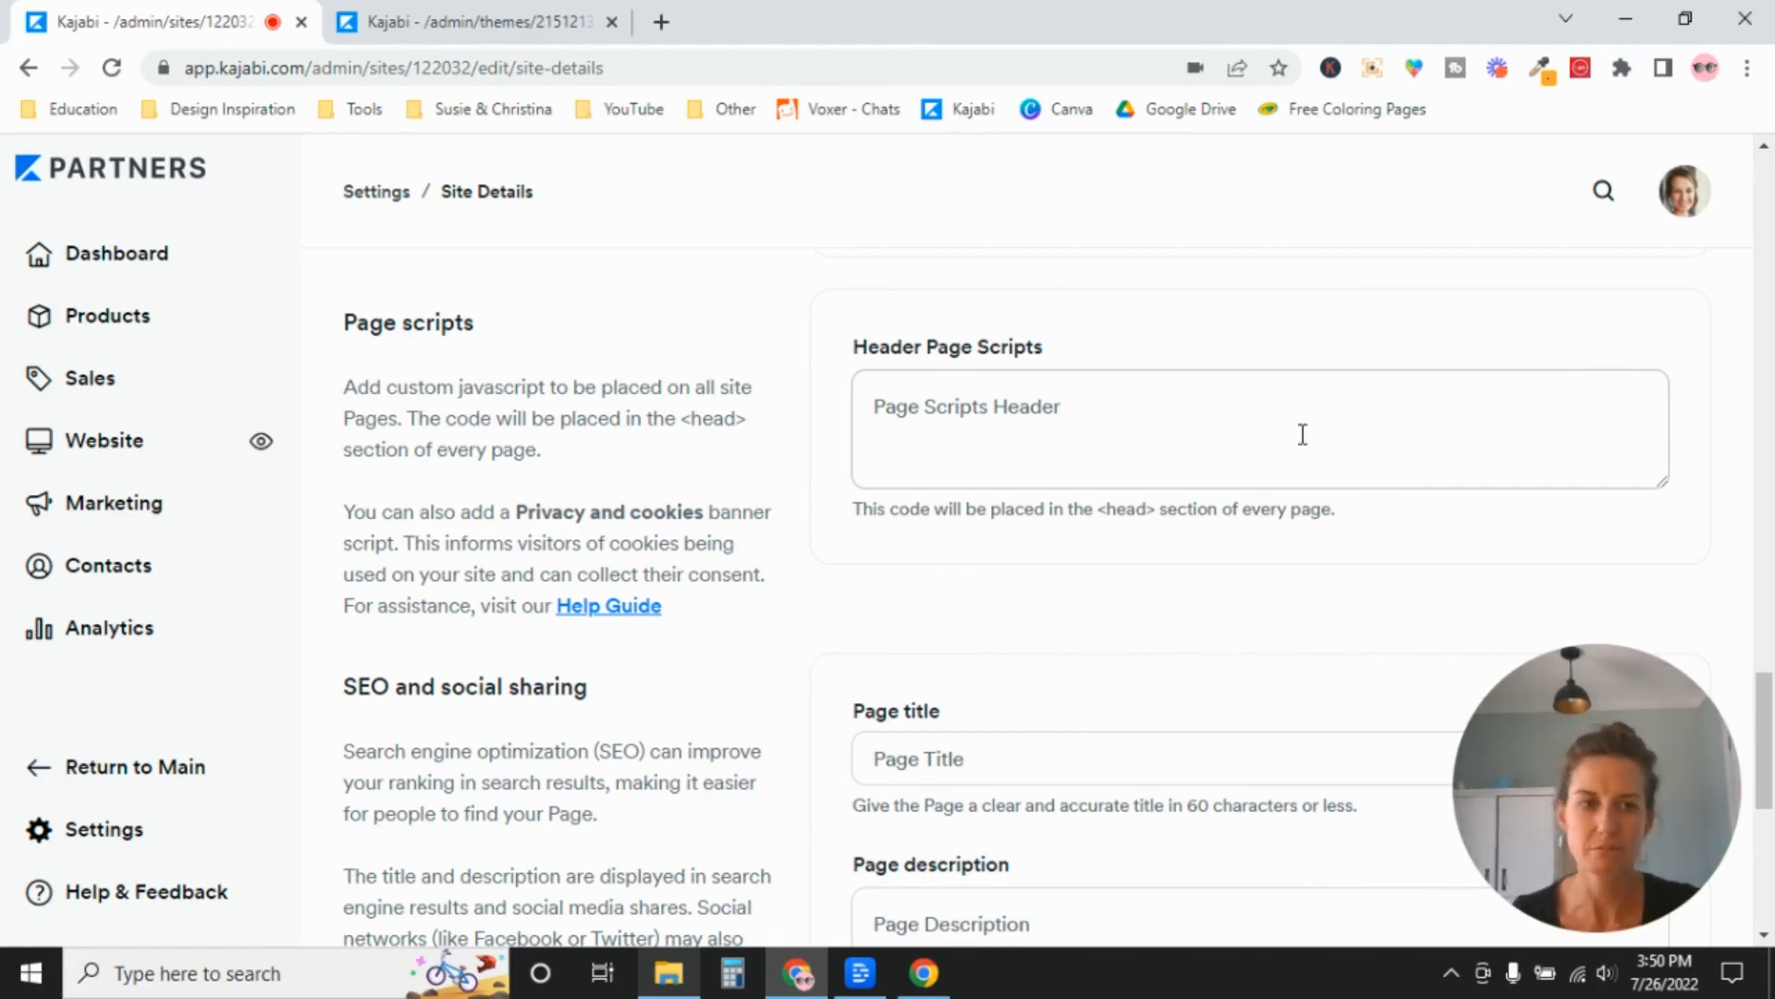
{"action": "scroll", "coordinate": [1770, 749], "scroll_direction": "down", "scroll_amount": 4}
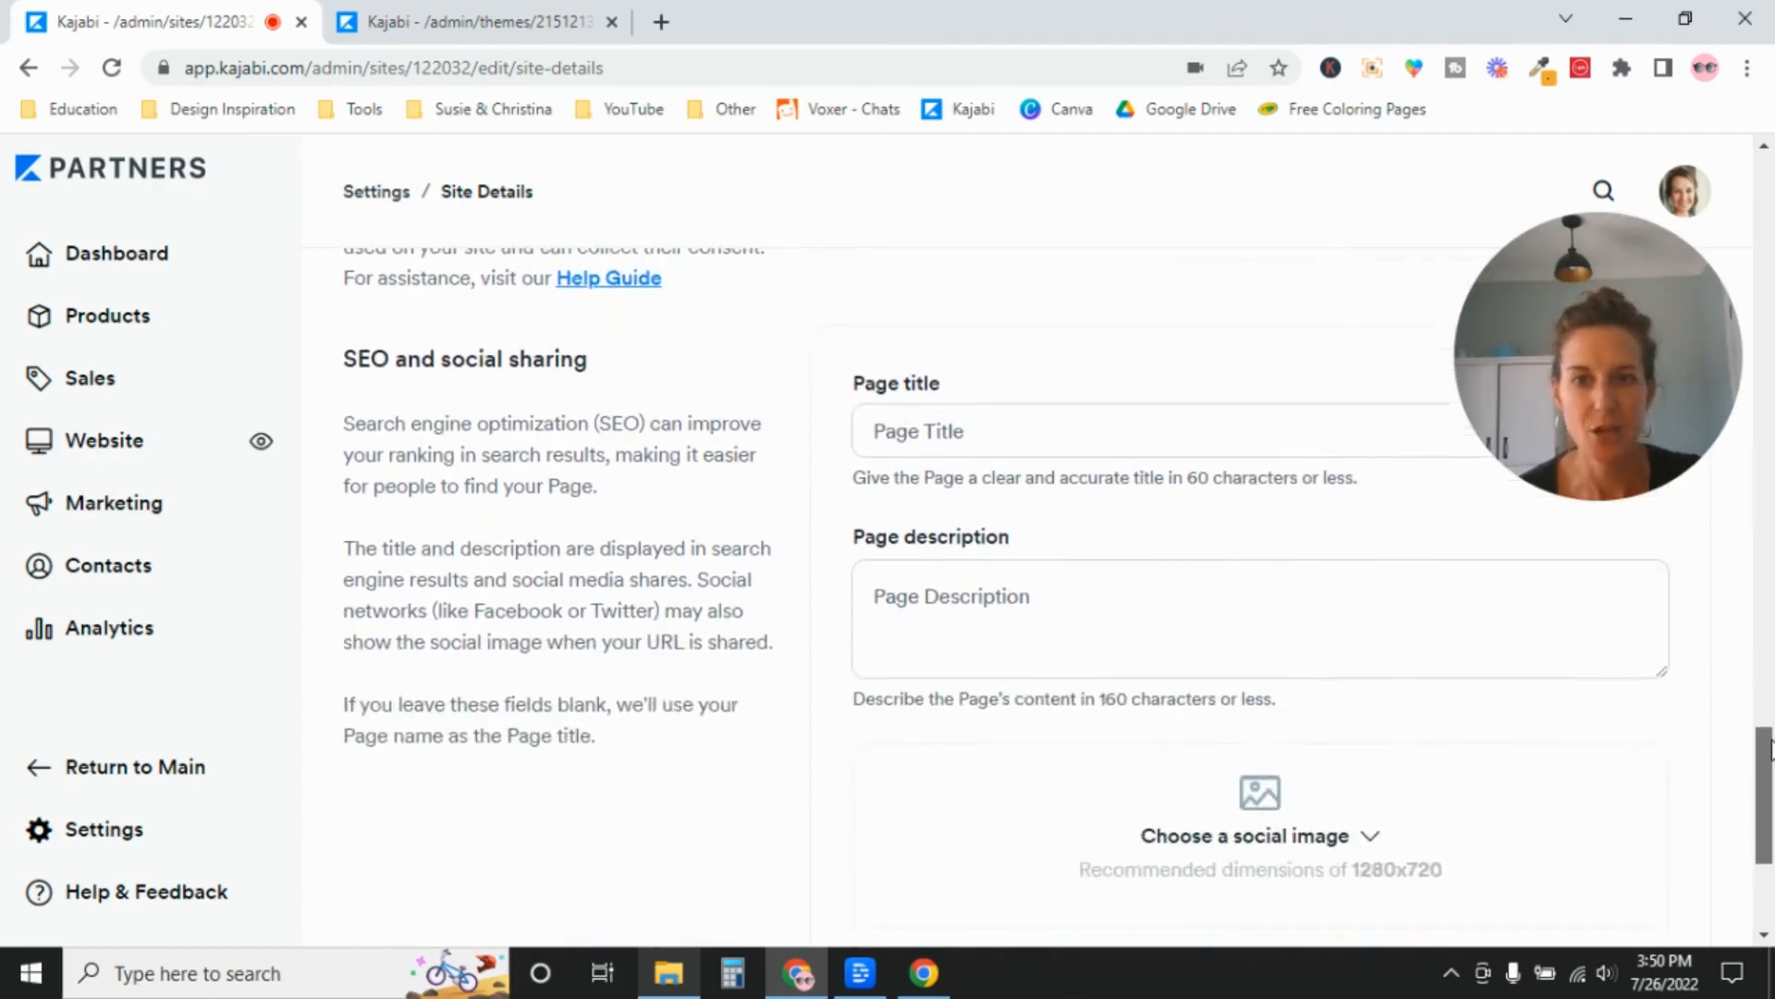
{"action": "left_click_drag", "start_coordinate": [1771, 740], "coordinate": [1772, 743]}
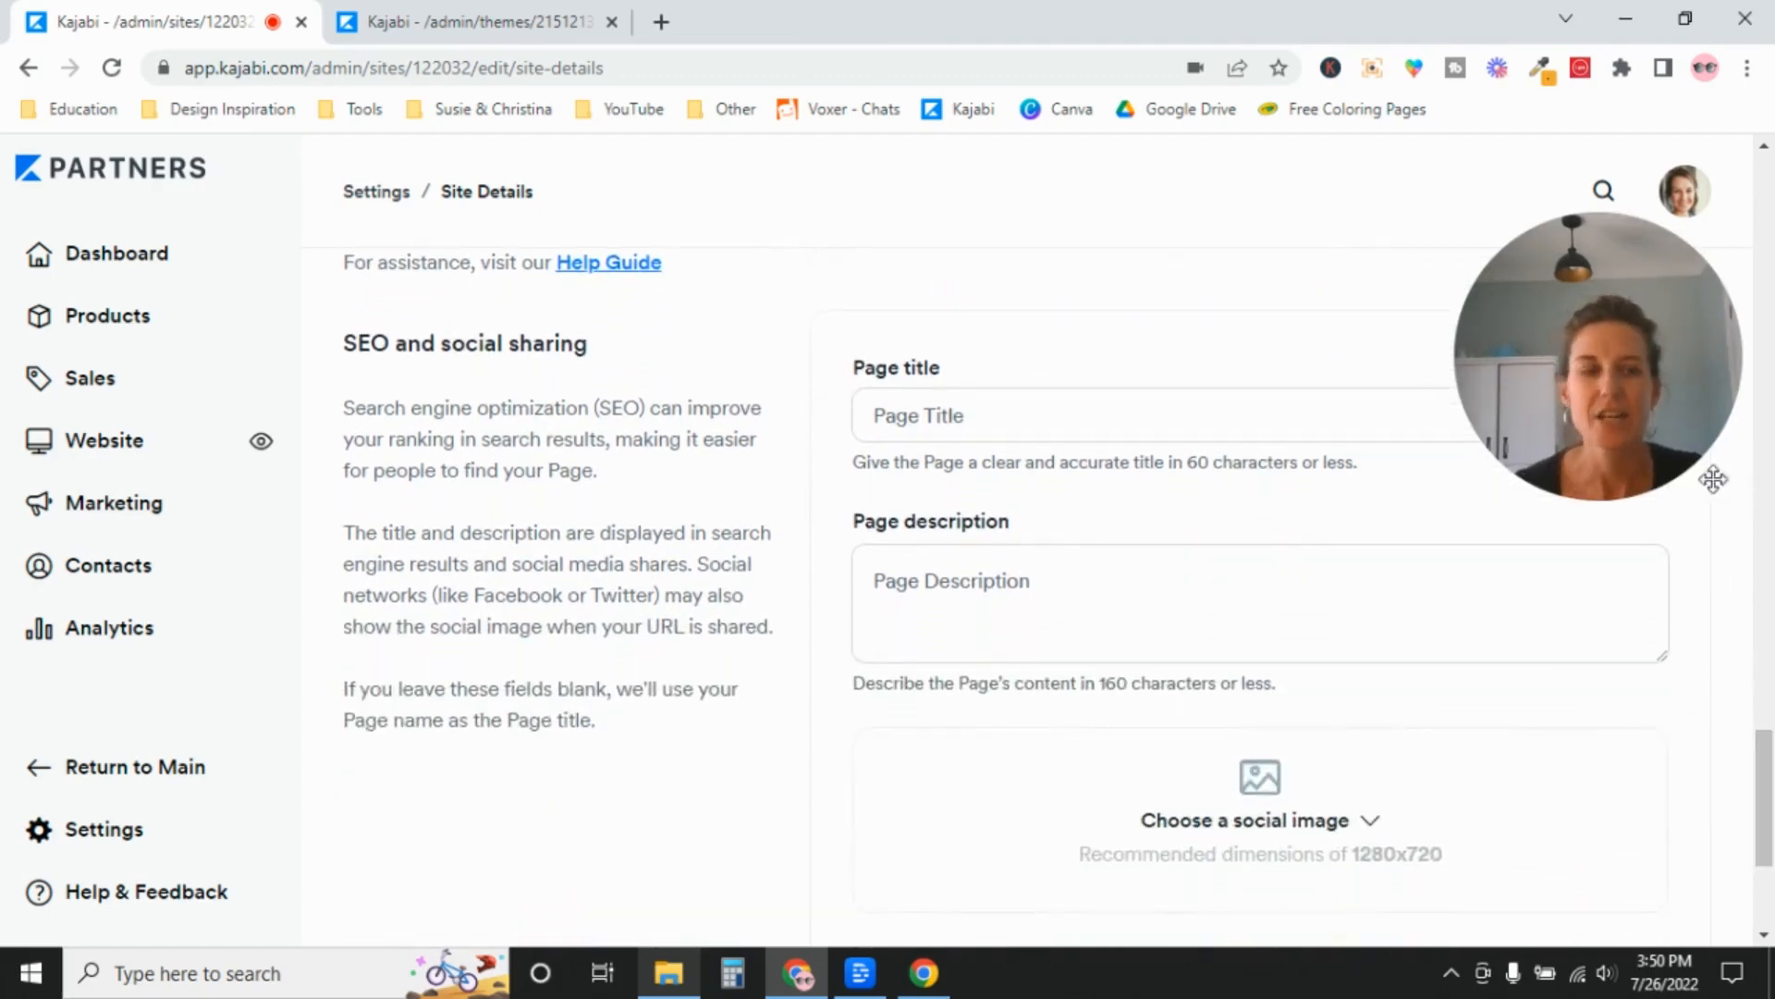
{"action": "left_click_drag", "start_coordinate": [1652, 309], "coordinate": [487, 745]}
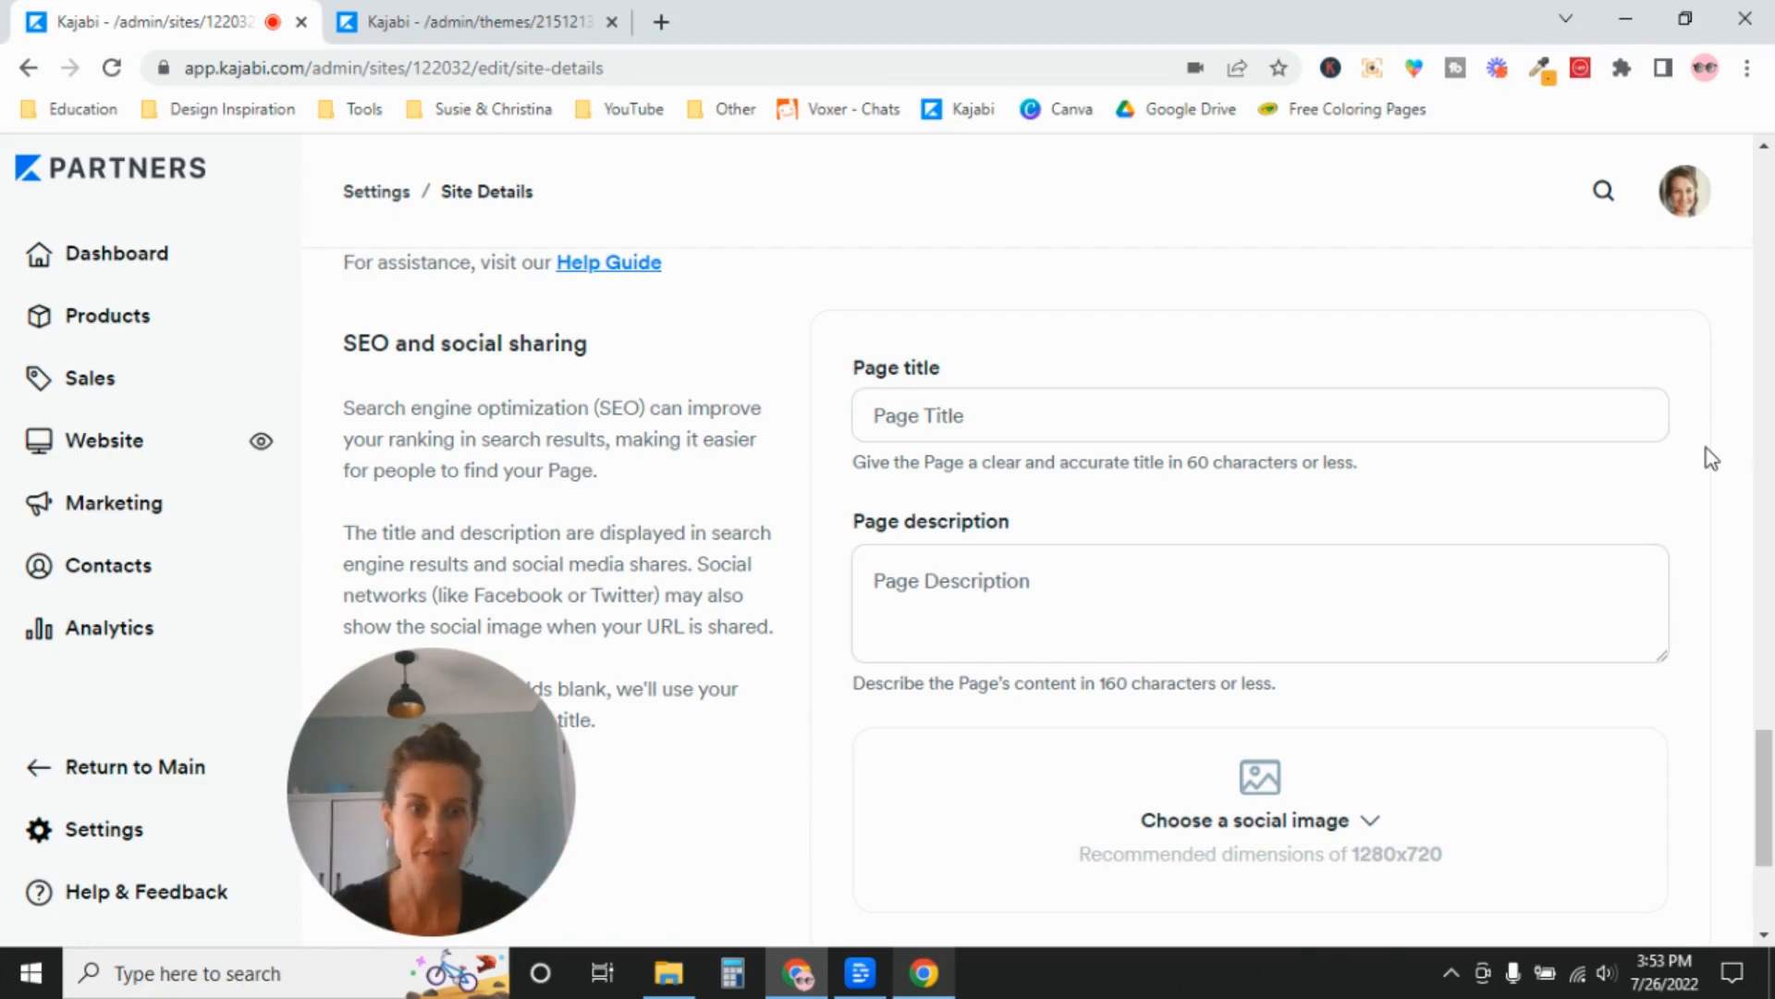
{"action": "scroll", "coordinate": [1762, 795], "scroll_direction": "down", "scroll_amount": 3}
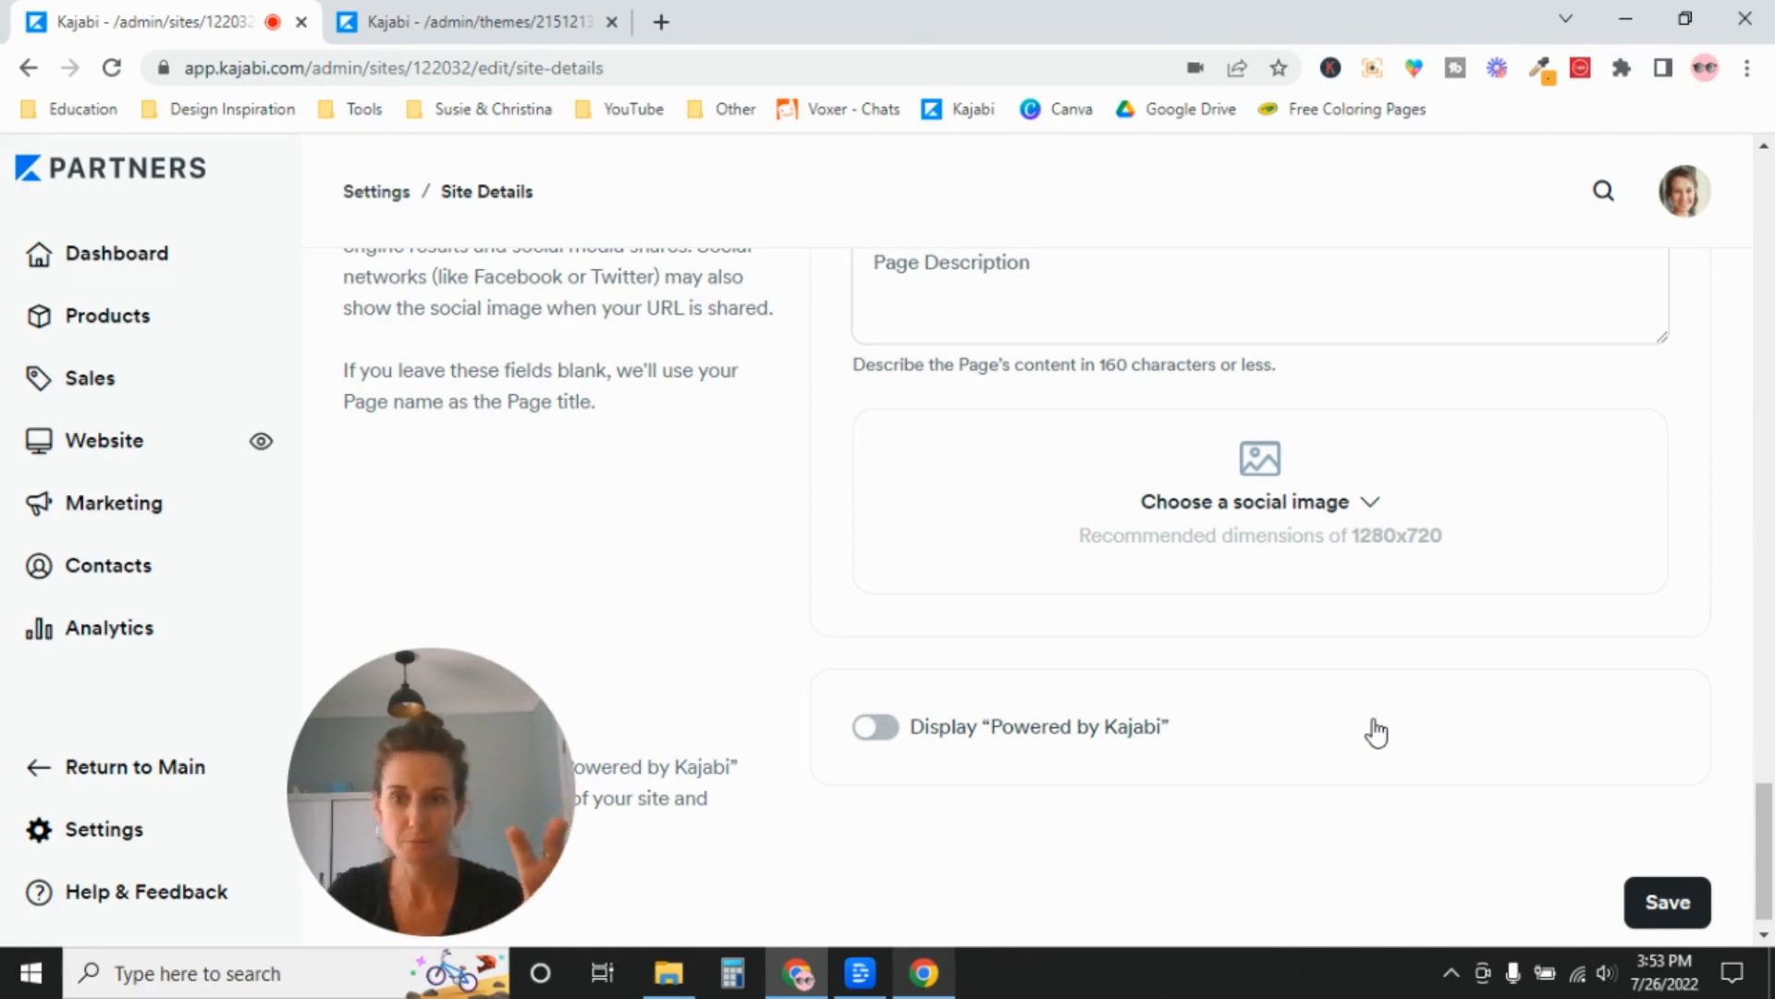
{"action": "left_click_drag", "start_coordinate": [505, 713], "coordinate": [1672, 302]}
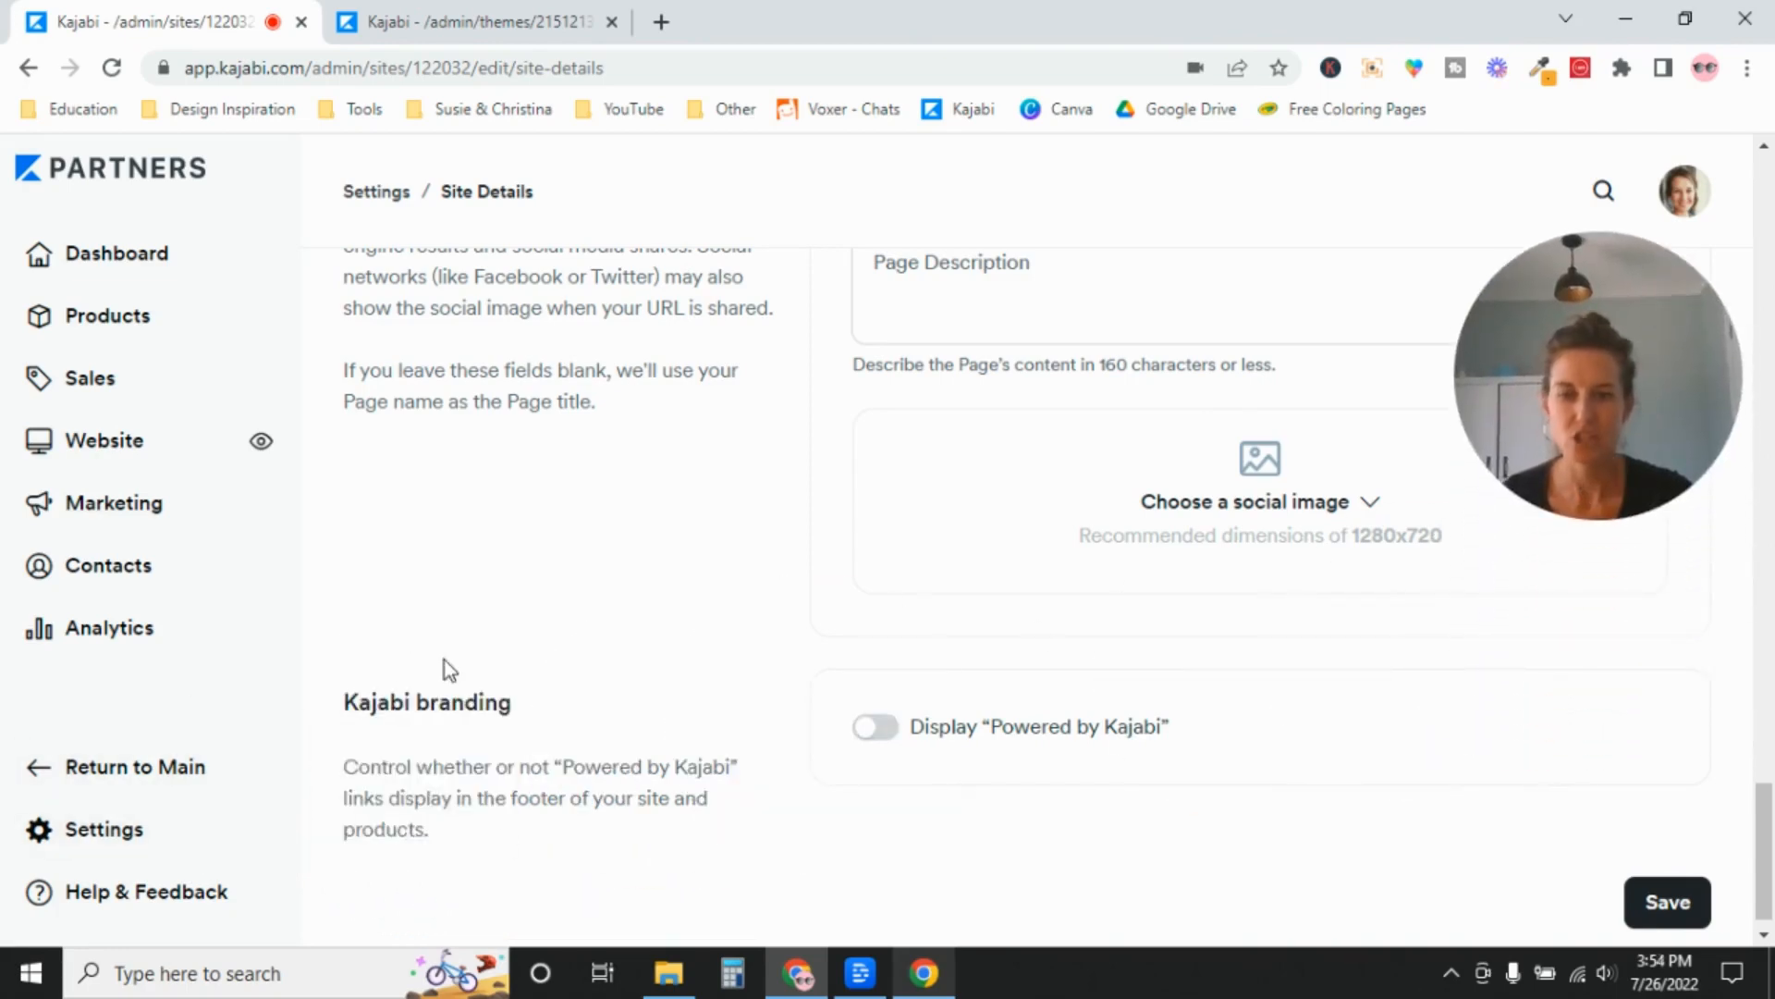